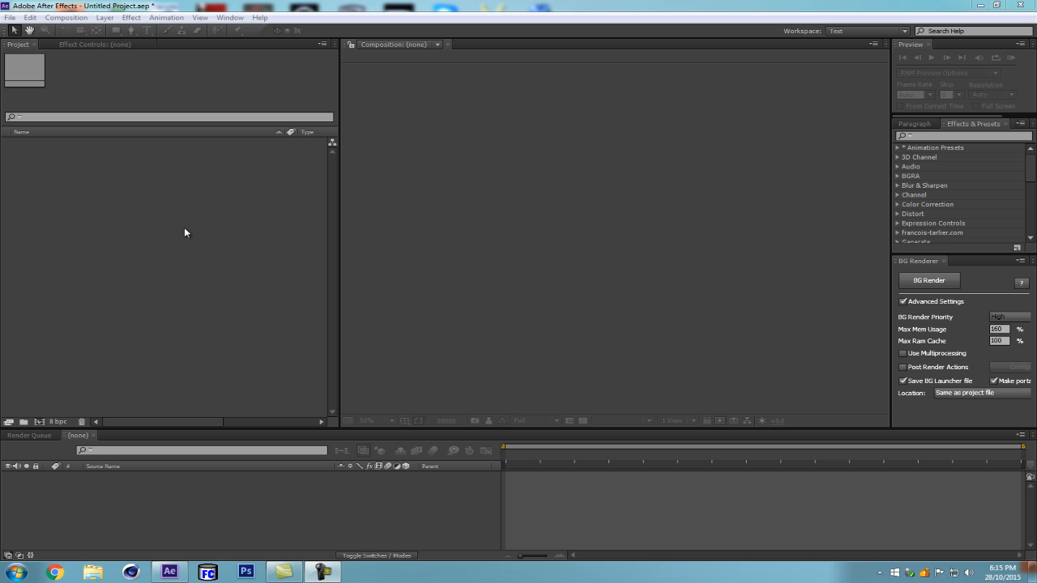
Create a new 960 x 540 composition at 30 fps with a duration of 400 frames.
left_click(107, 237)
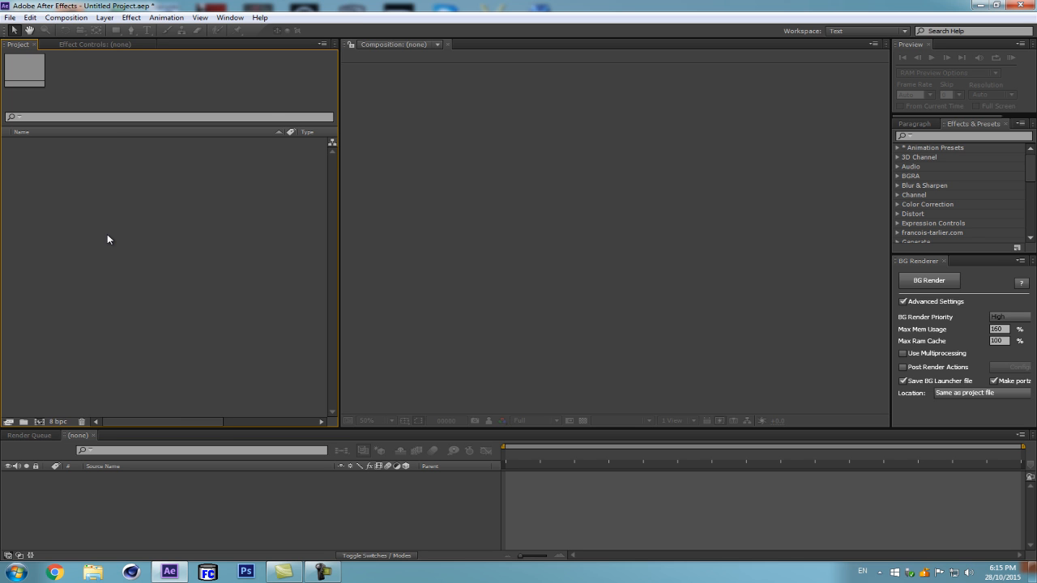
key("ctrl+n")
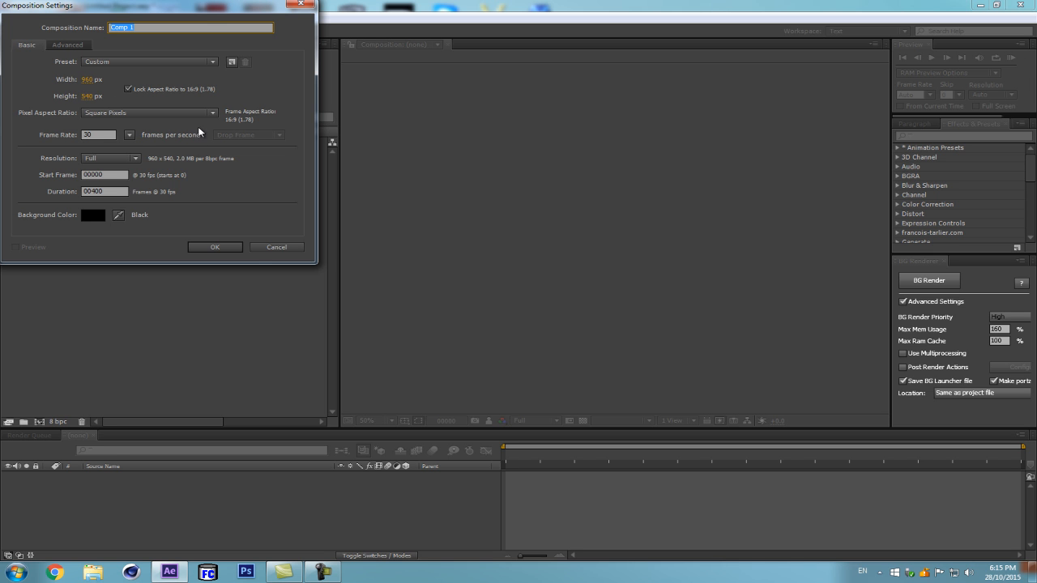
left_click(215, 248)
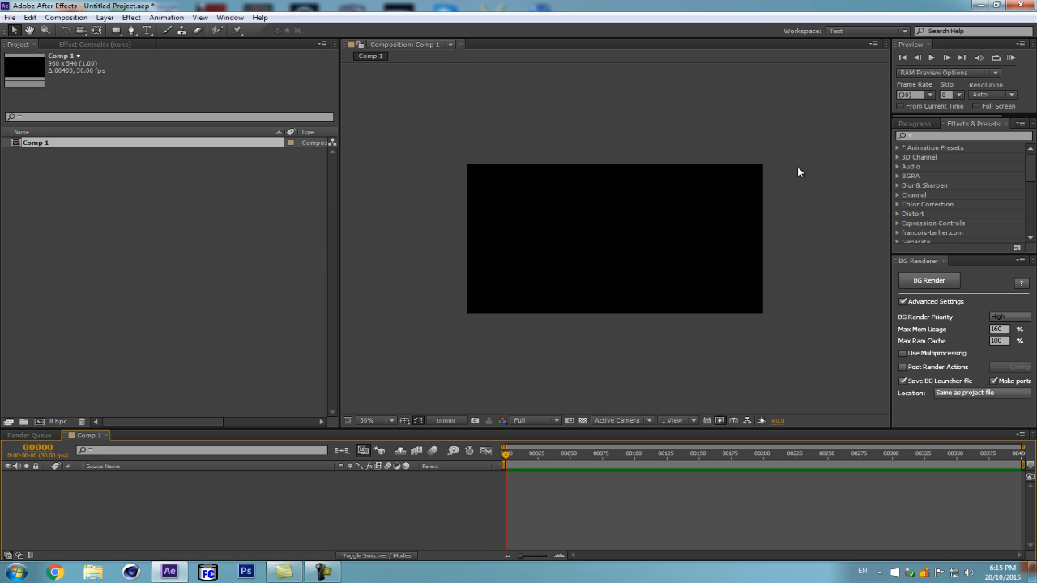
Add a comp-sized black solid and name it TAO.
key("ctrl+y")
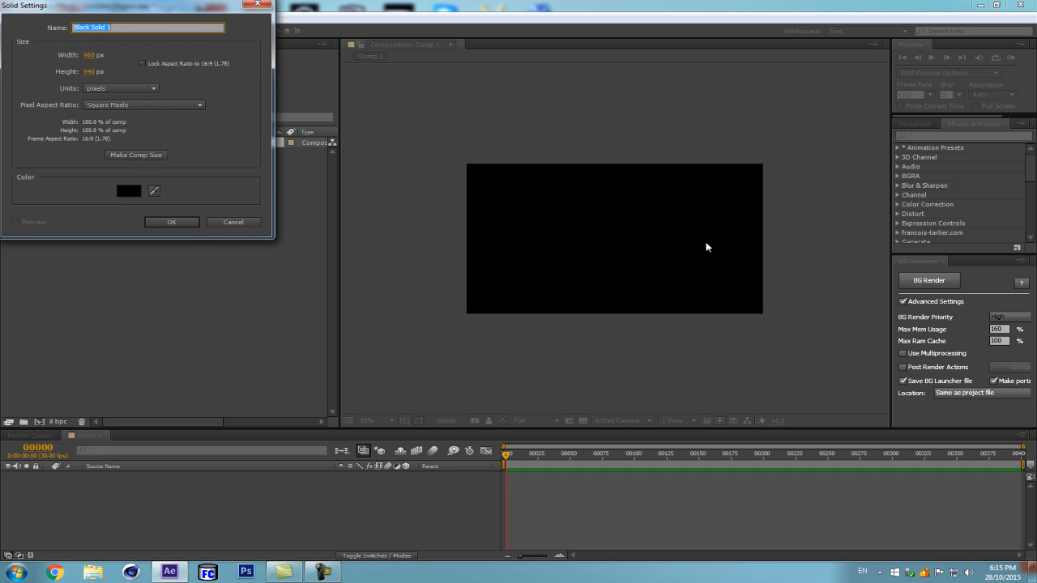
key("Return")
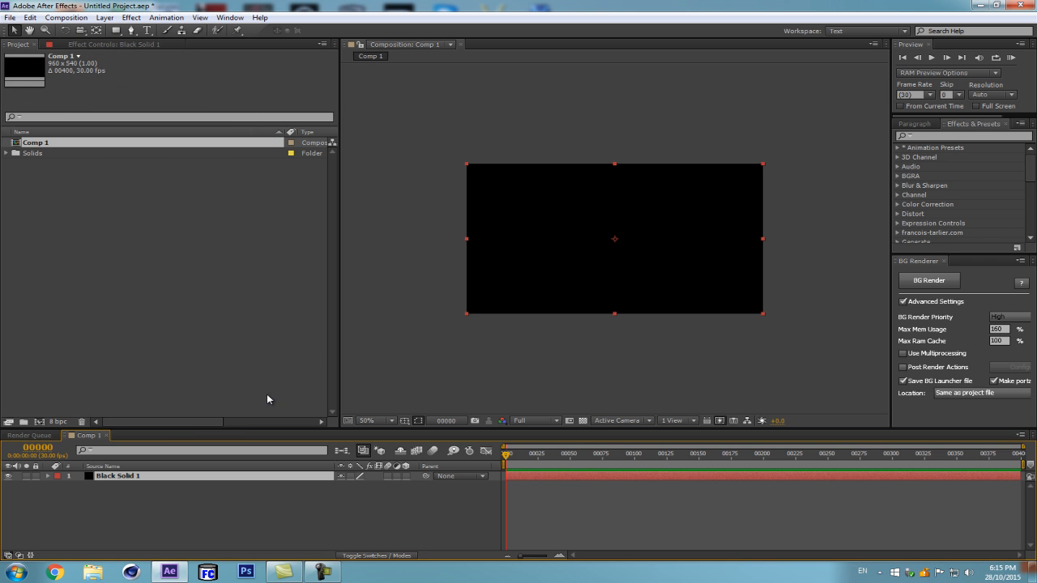
key("ctrl+shift+y")
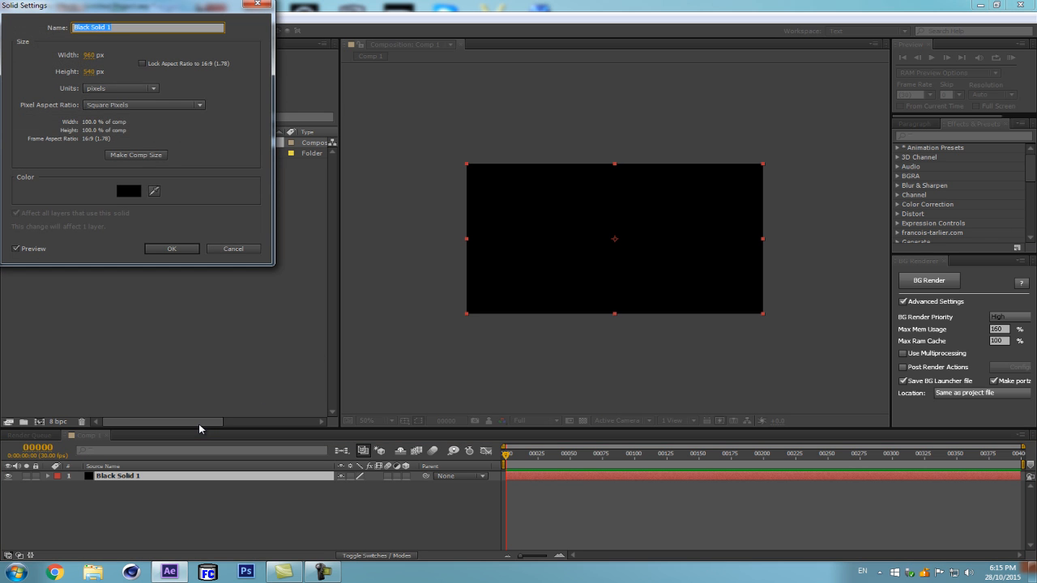
type("TAO")
key("Return")
Find the Trapcode Tao effect and apply it to the TAO solid.
left_click(963, 141)
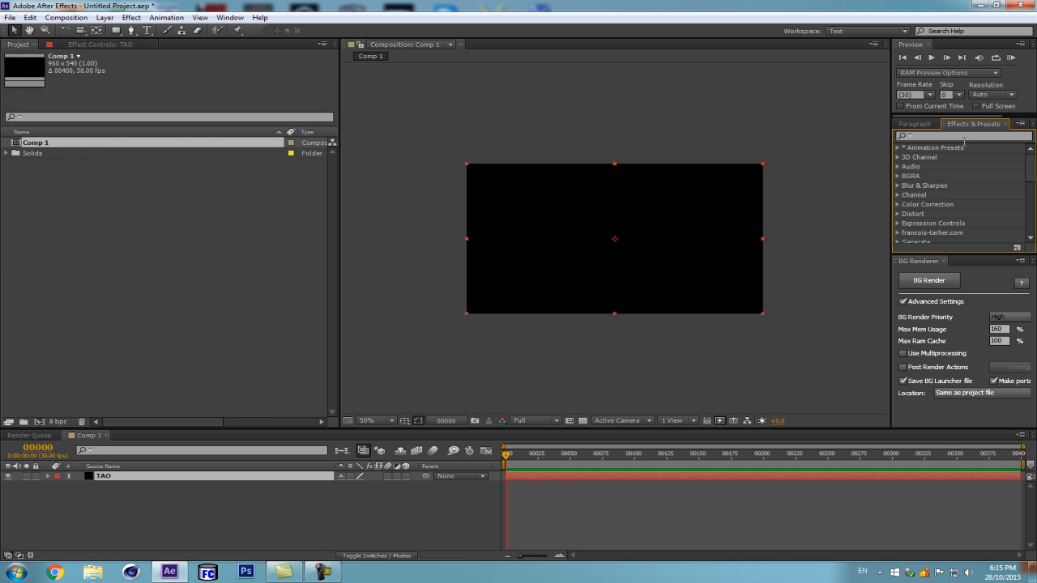
left_click(979, 135)
type("tao")
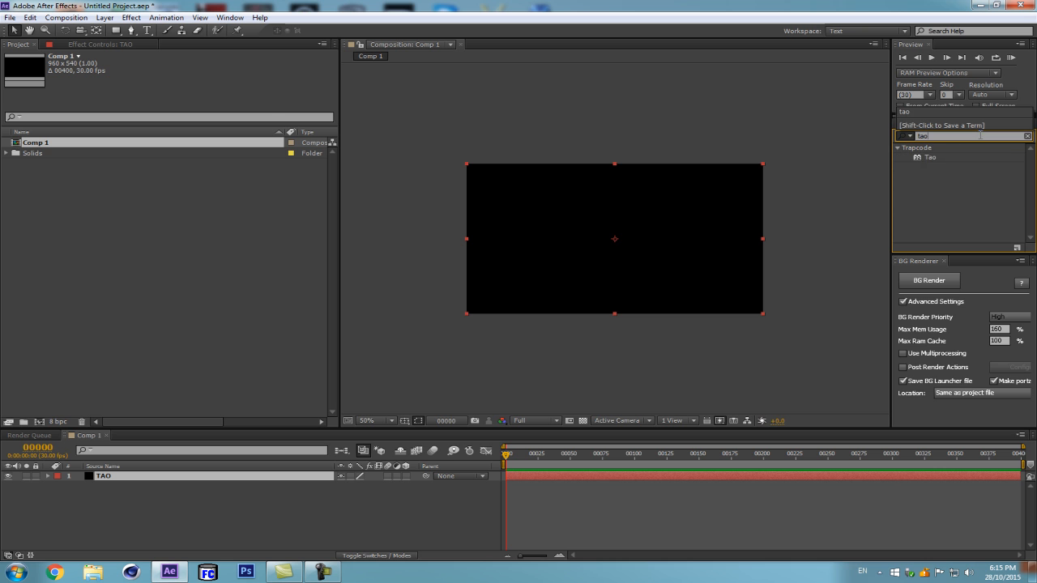
left_click_drag(927, 157, 153, 474)
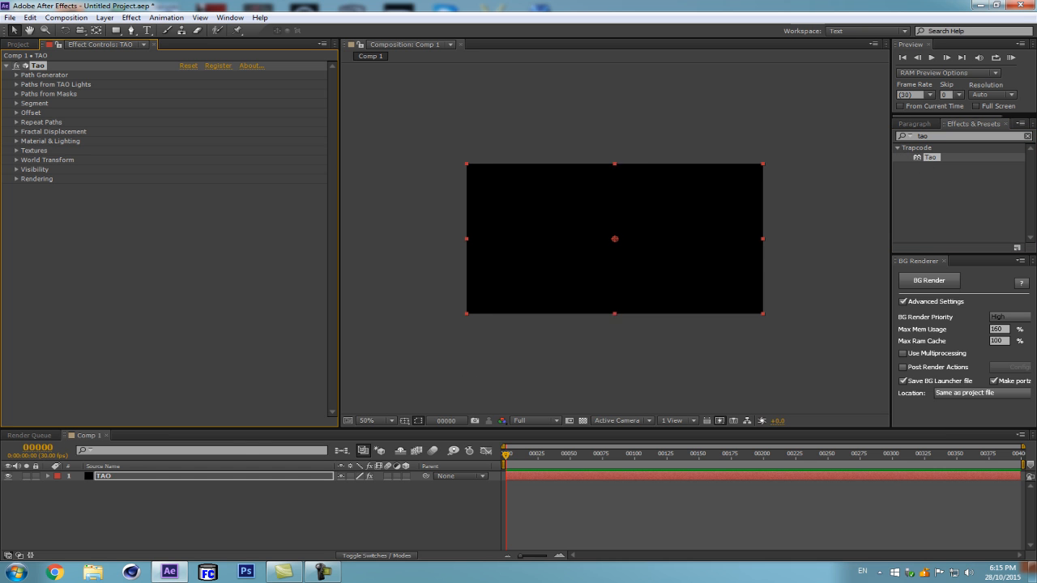
key("period")
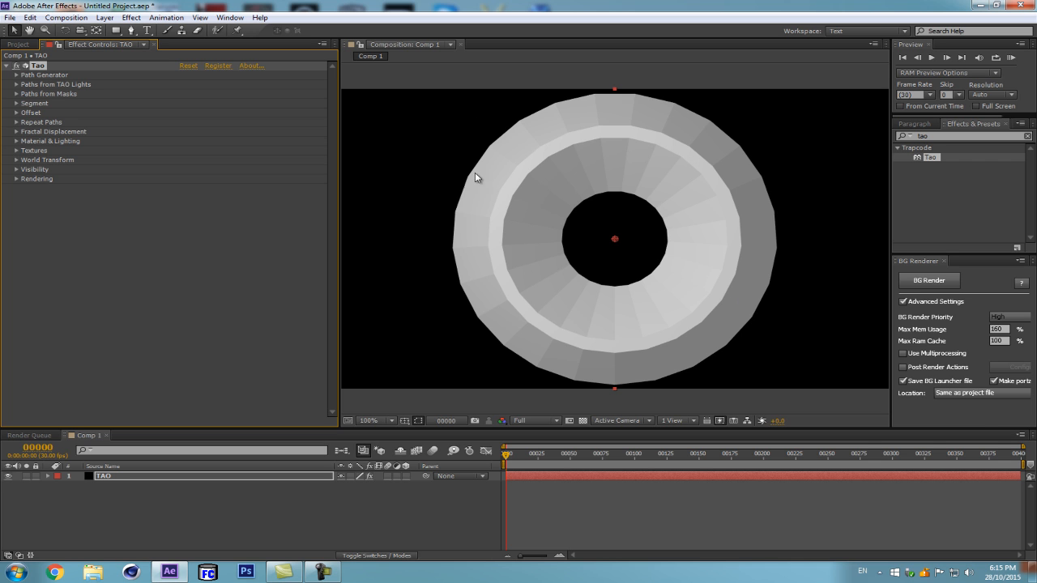
Try the Line and Fractal shapes in Tao's Path Generator and return the shape to Circle.
left_click(17, 76)
left_click(18, 77)
left_click(17, 76)
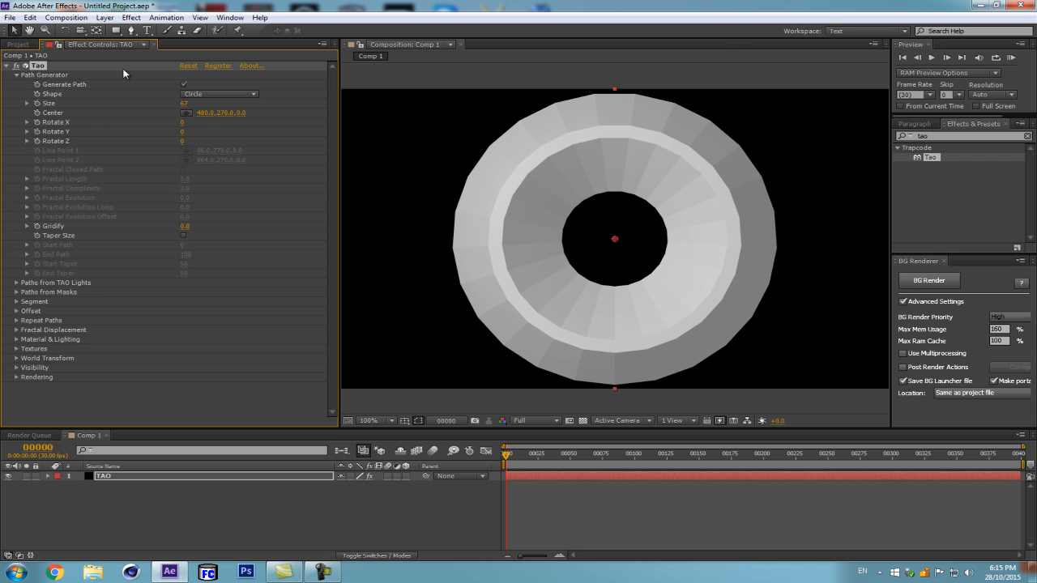
left_click(208, 94)
left_click(200, 121)
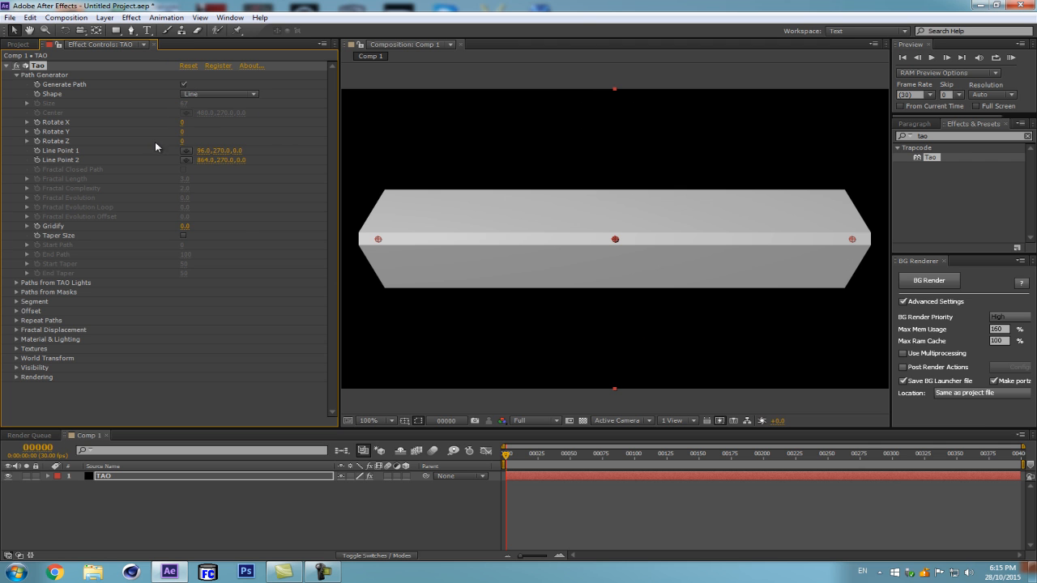
left_click(195, 94)
left_click(207, 130)
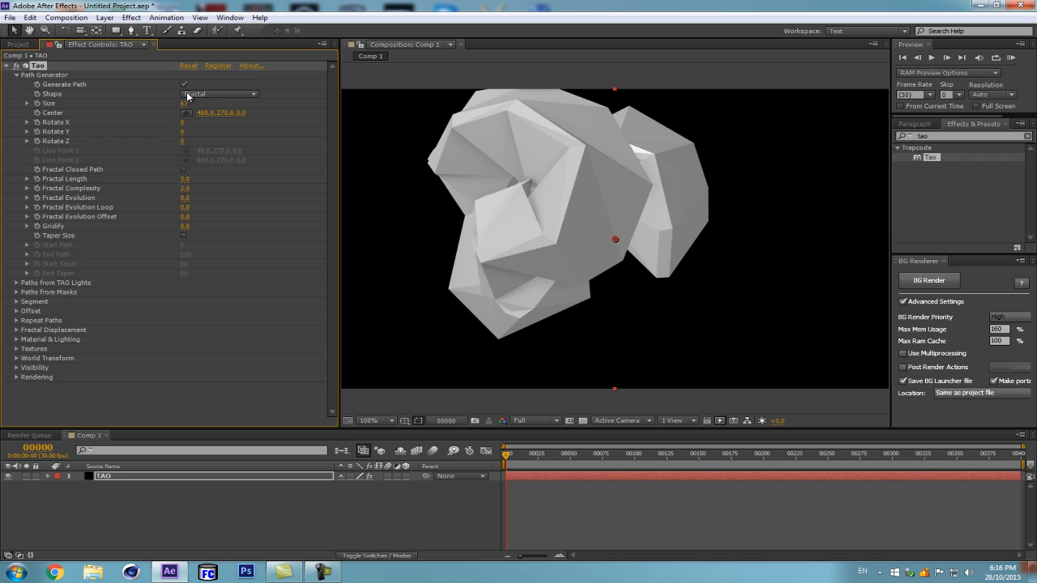
left_click(187, 95)
left_click(203, 104)
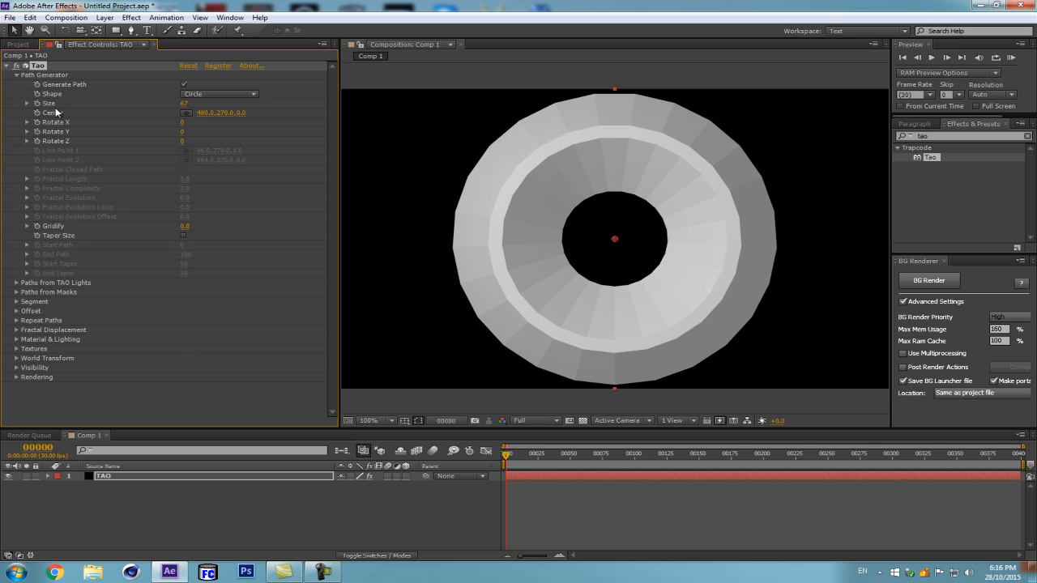
Add an Ambient light named AMB at 100% intensity, keeping its pale blue color.
left_click(123, 483)
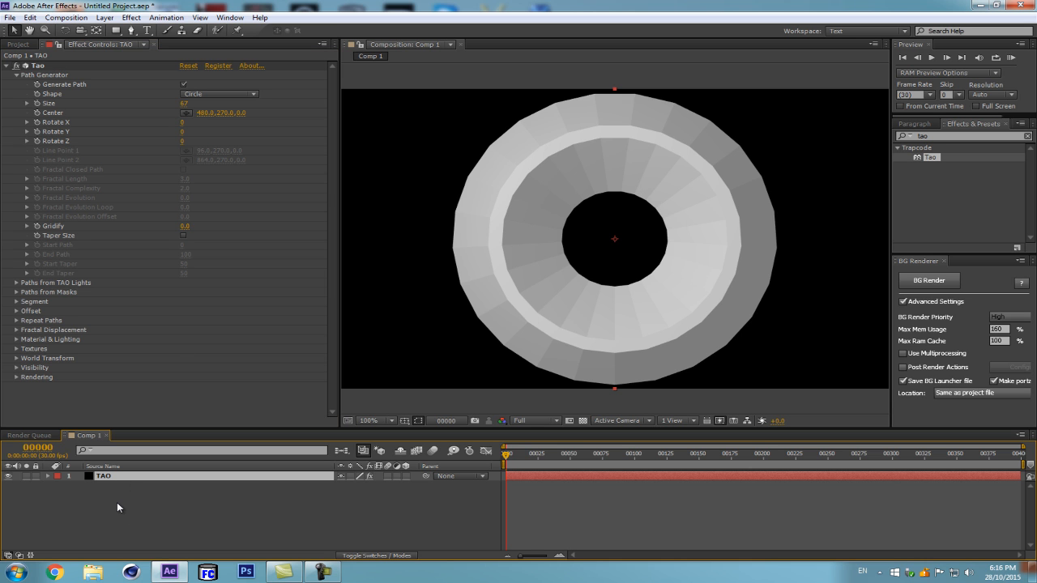
key("ctrl+alt+shift+l")
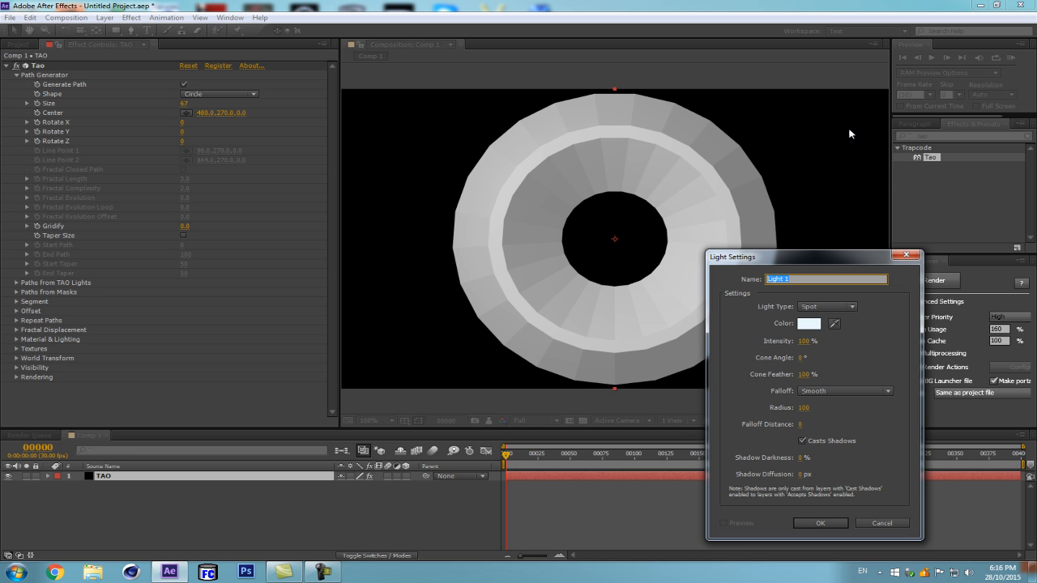
type("AMB")
left_click(826, 306)
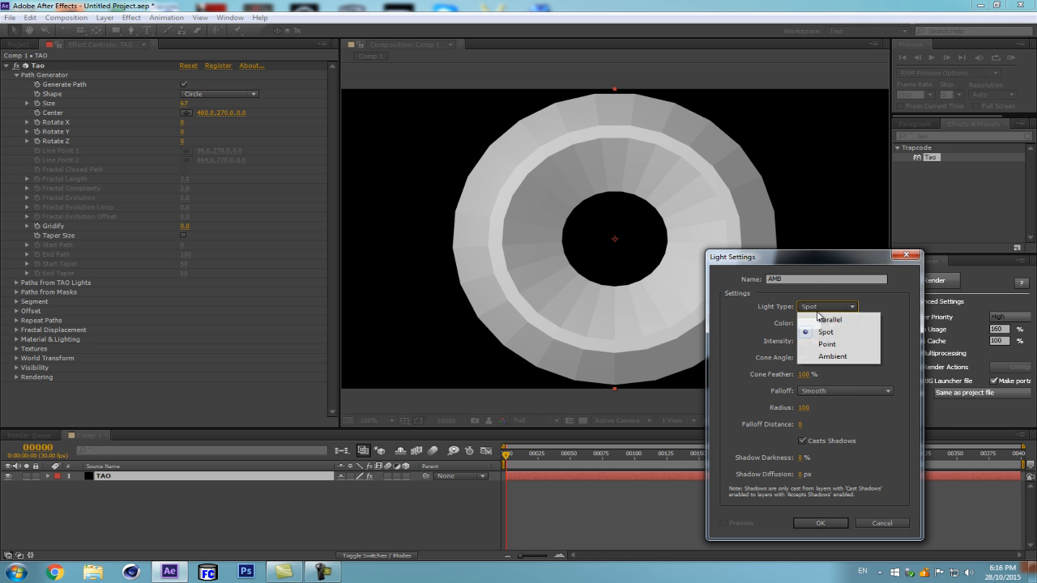
left_click(830, 357)
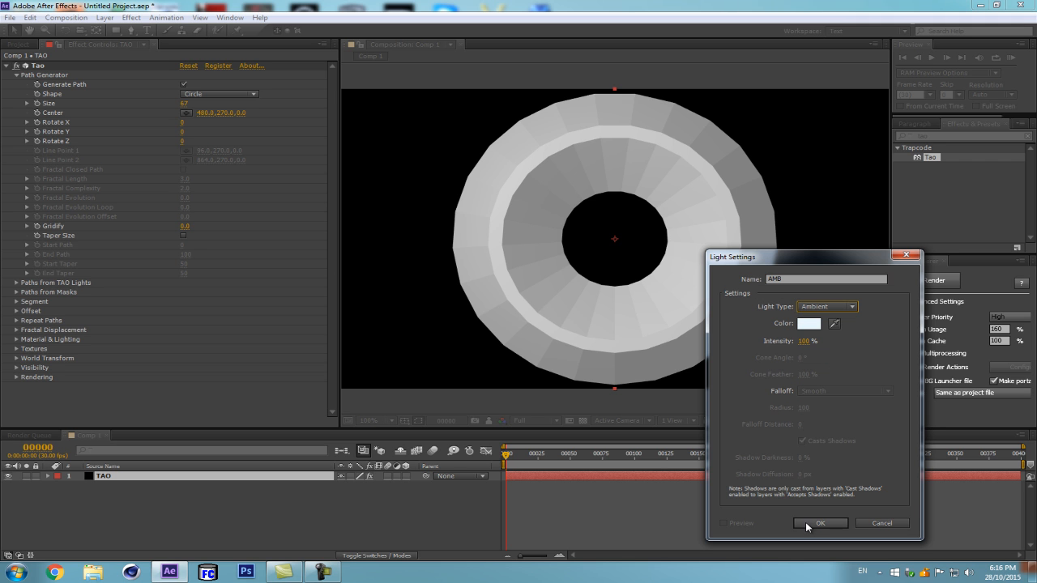
left_click(807, 324)
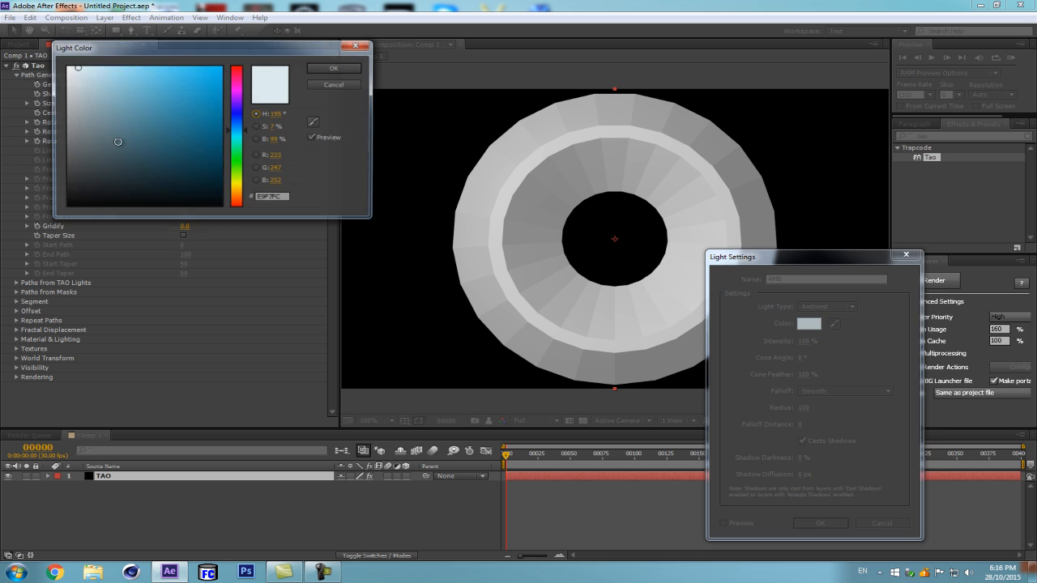
left_click(331, 72)
left_click(814, 524)
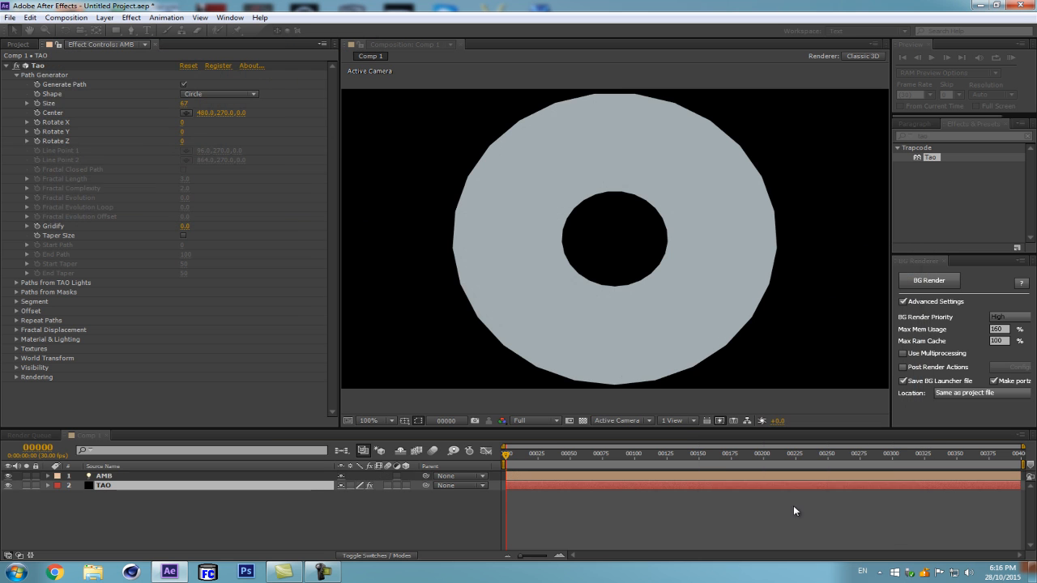
Set the Tao effect's material color to gray 959595 and its Ambient value to 25.
left_click(123, 486)
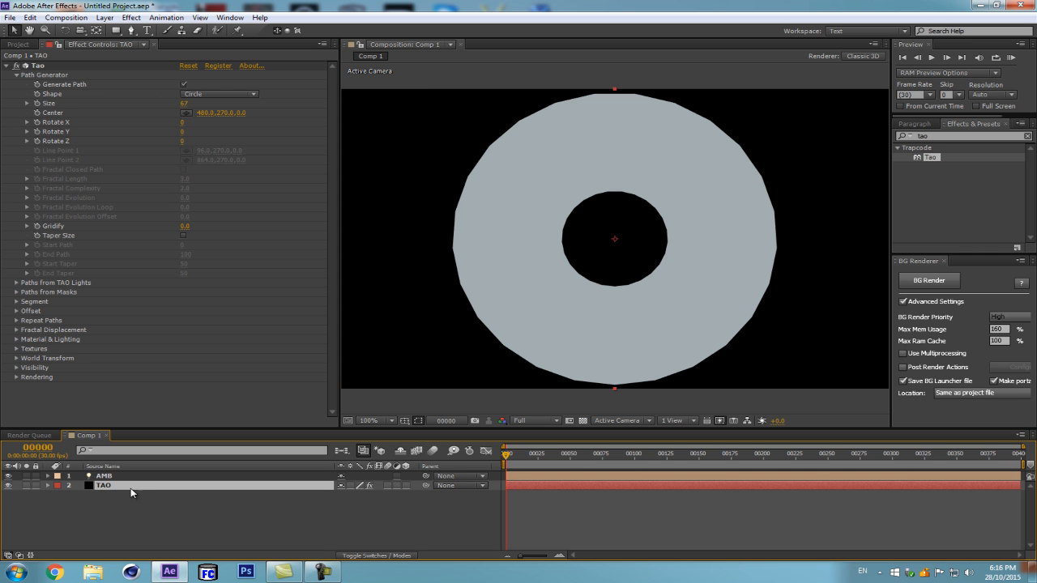
left_click(16, 340)
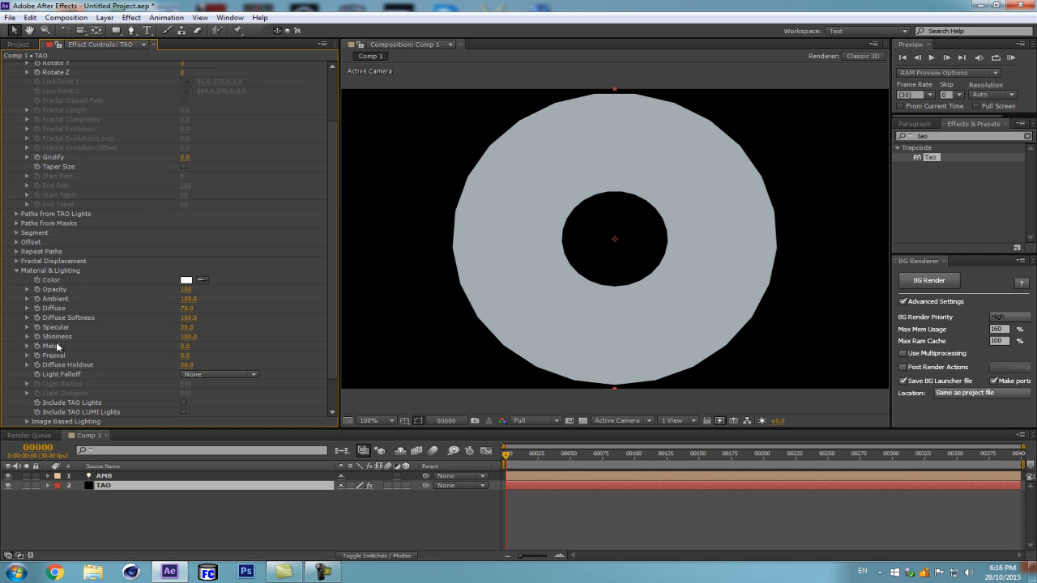
left_click(185, 280)
left_click_drag(67, 94, 6, 126)
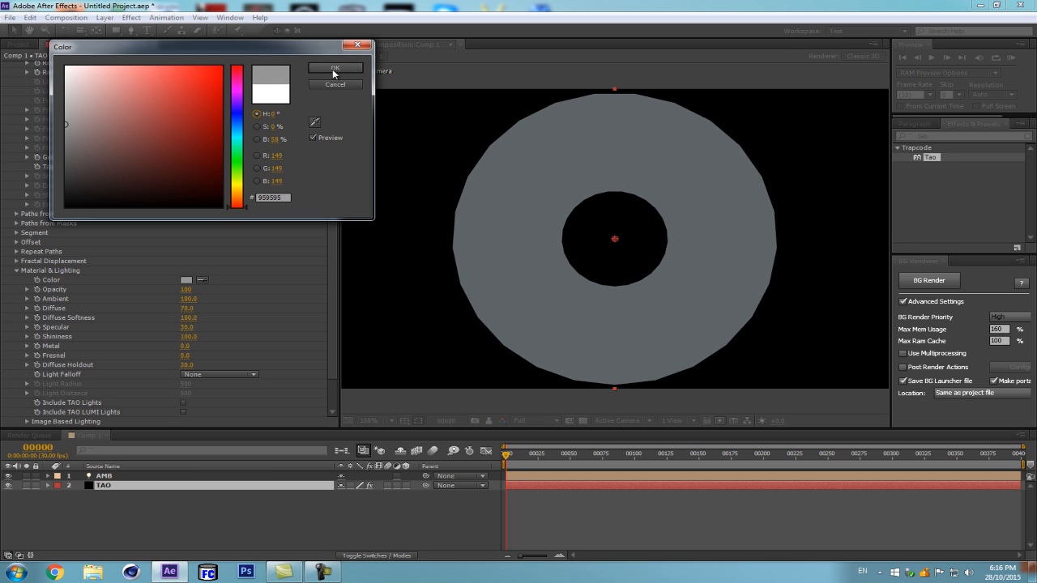
left_click(334, 66)
left_click_drag(190, 298, 151, 308)
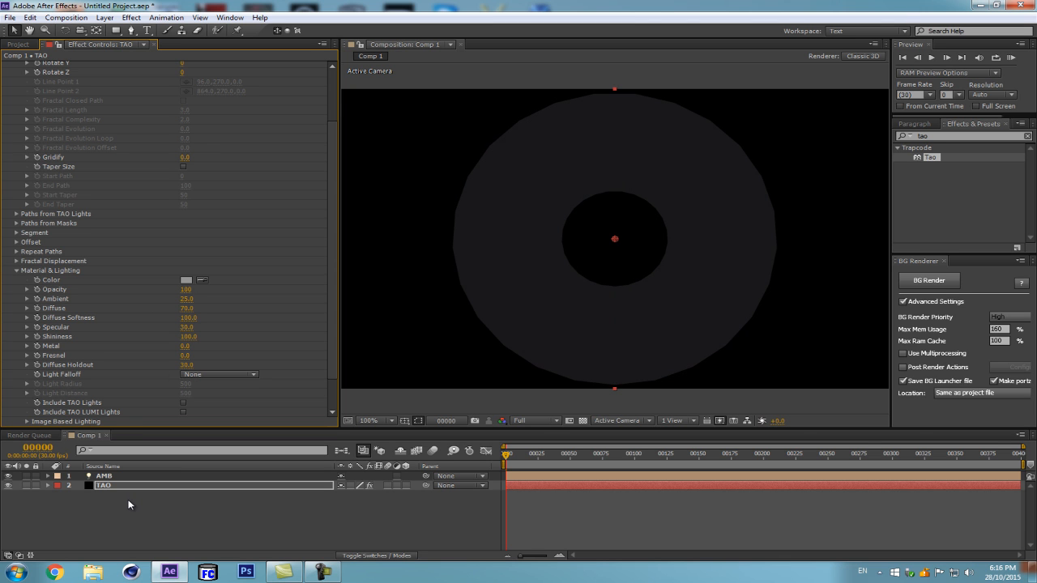
Add another light to the composition and make it a Point light with 100% intensity.
key("ctrl+alt+shift+l")
left_click(828, 306)
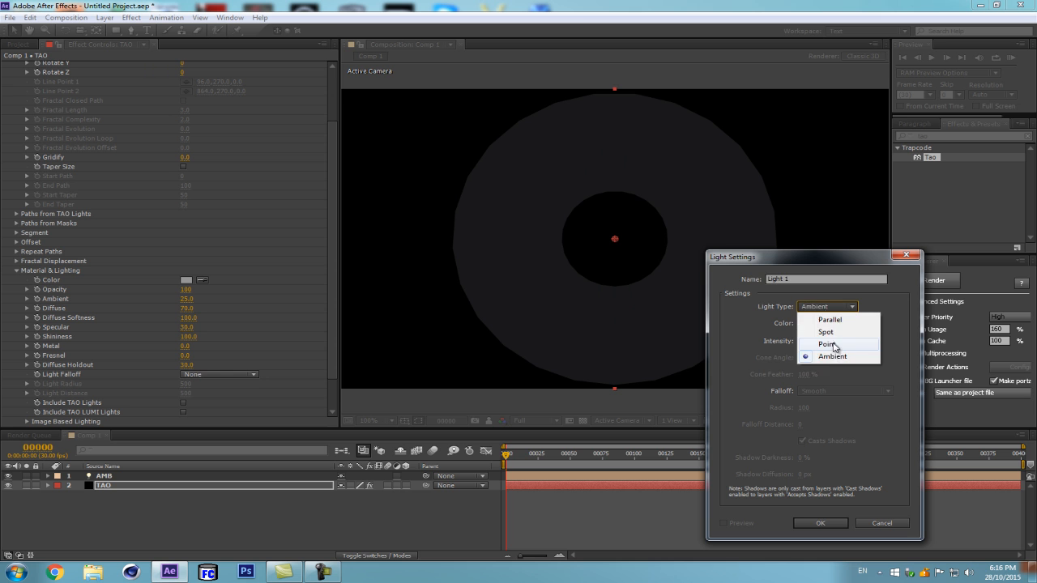
left_click(822, 331)
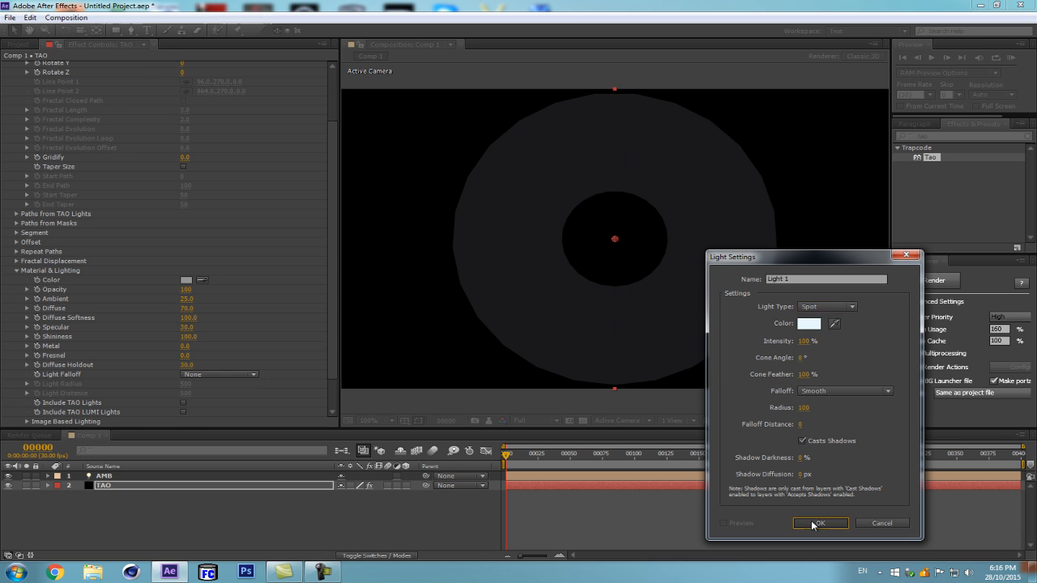
left_click(818, 523)
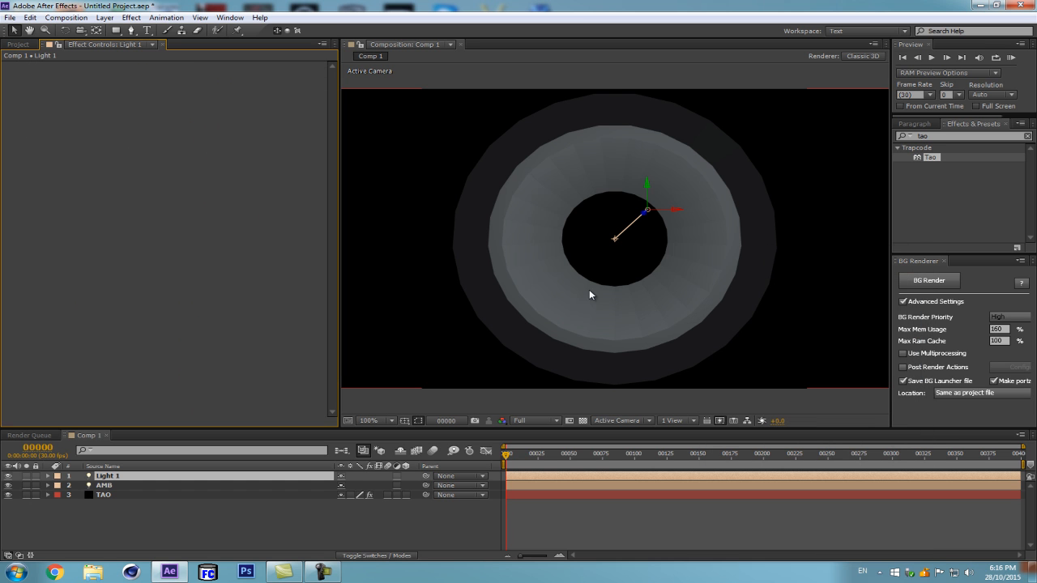
double_click(620, 242)
left_click(827, 306)
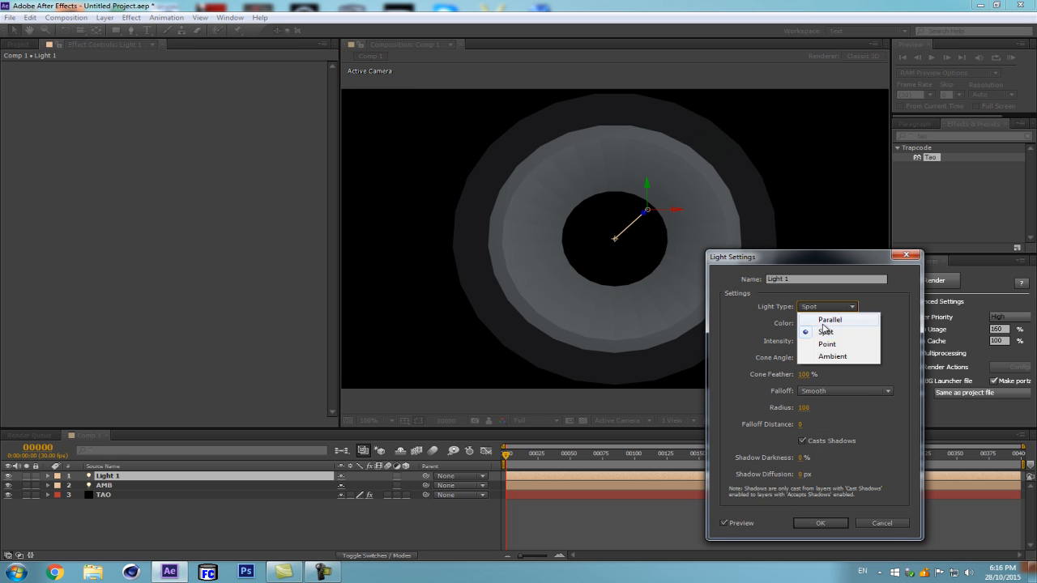
left_click(827, 343)
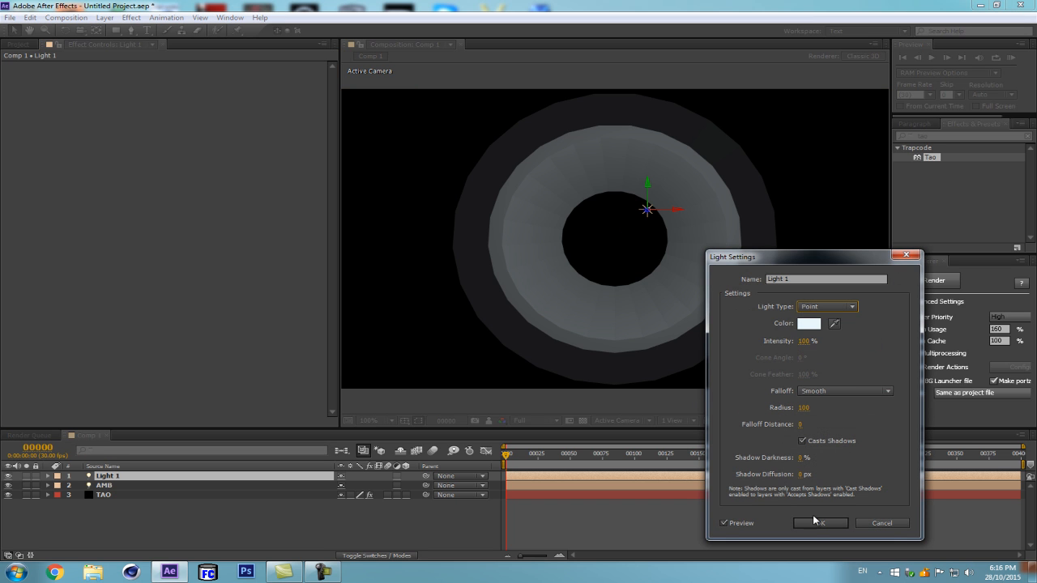
left_click(820, 522)
Move the point light above the frame's upper-right corner and set its intensity to 137%.
mouse_move(685, 212)
left_mouse_down()
mouse_move(843, 220)
mouse_move(814, 226)
left_mouse_up()
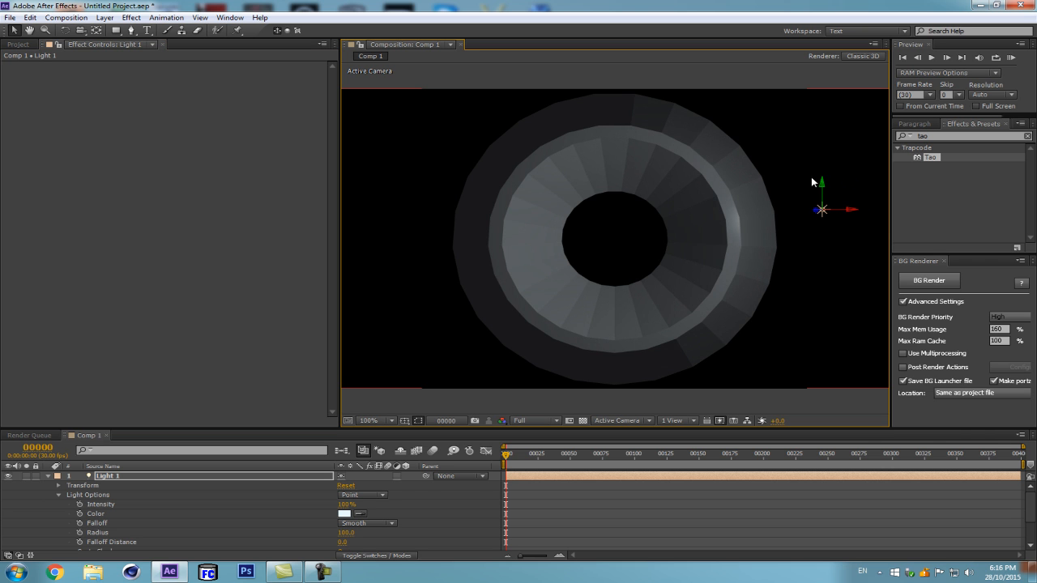
mouse_move(825, 186)
left_mouse_down()
mouse_move(825, 105)
mouse_move(825, 125)
left_mouse_up()
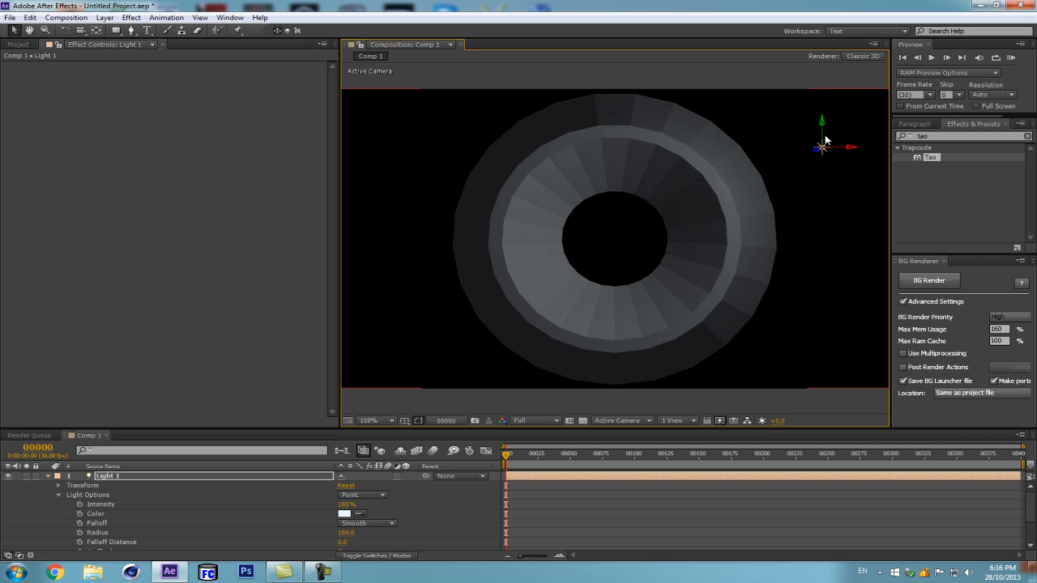
scroll(826, 158, "up", 1)
scroll(803, 169, "down", 2)
mouse_move(718, 177)
left_mouse_down()
mouse_move(739, 115)
mouse_move(739, 130)
mouse_move(782, 126)
mouse_move(766, 126)
left_mouse_up()
left_click_drag(346, 495, 365, 493)
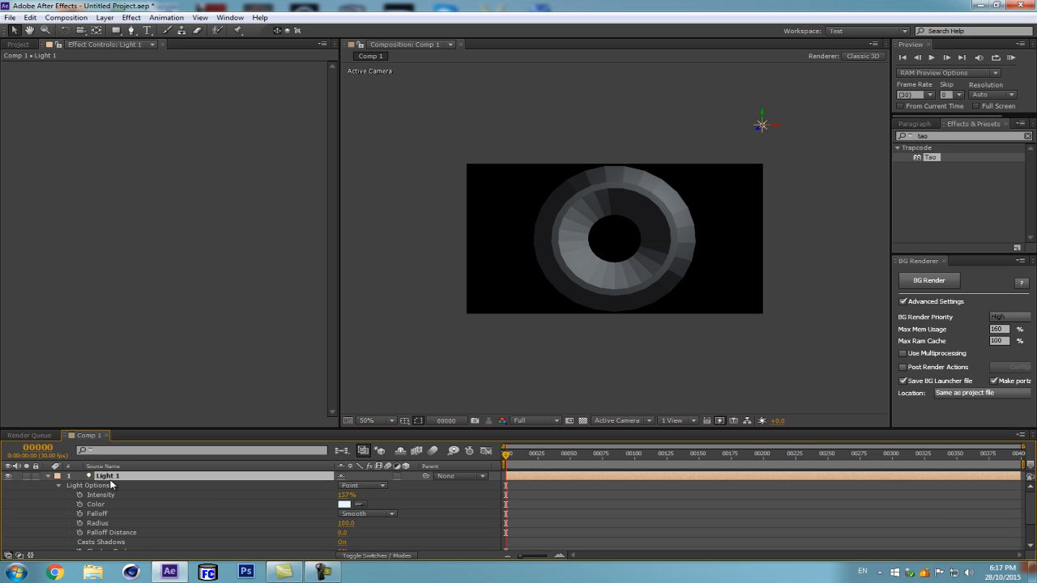
Rename the point light as sun and duplicate it.
key("Return")
type("sun")
key("Return")
key("ctrl+d")
Position the duplicated sun light behind and to the right of the ring, at about X 1058, Y 150, Z 360.
left_click_drag(765, 128, 746, 273)
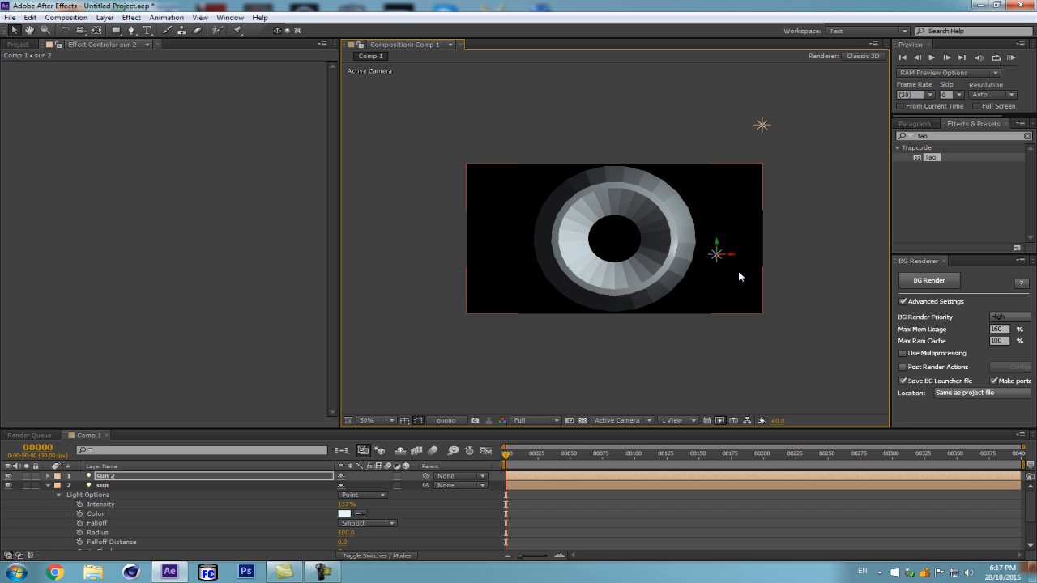
key("p")
left_click_drag(384, 486, 413, 491)
left_click_drag(344, 486, 402, 486)
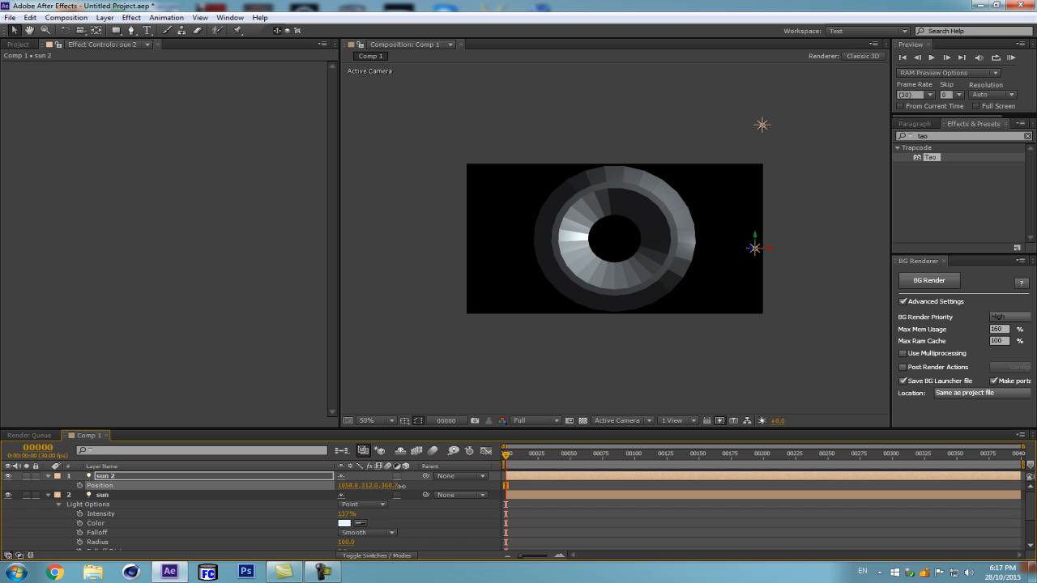
left_click_drag(755, 238, 769, 192)
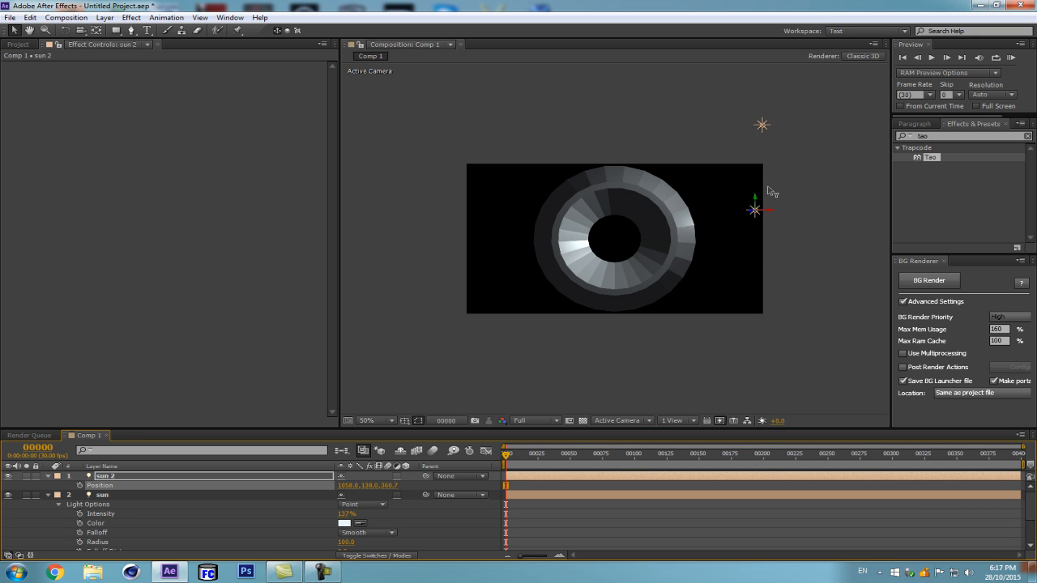
Duplicate the sun 2 light and place the copy just below the frame's lower-left corner.
left_click(136, 478)
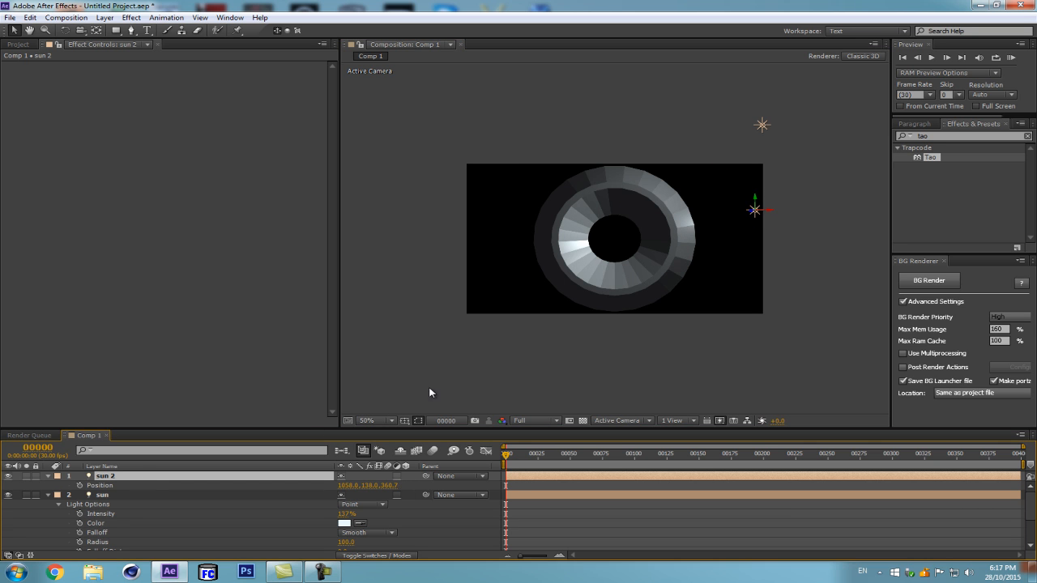
key("ctrl+d")
mouse_move(755, 217)
left_mouse_down()
mouse_move(476, 337)
mouse_move(495, 369)
mouse_move(470, 343)
mouse_move(498, 355)
left_mouse_up()
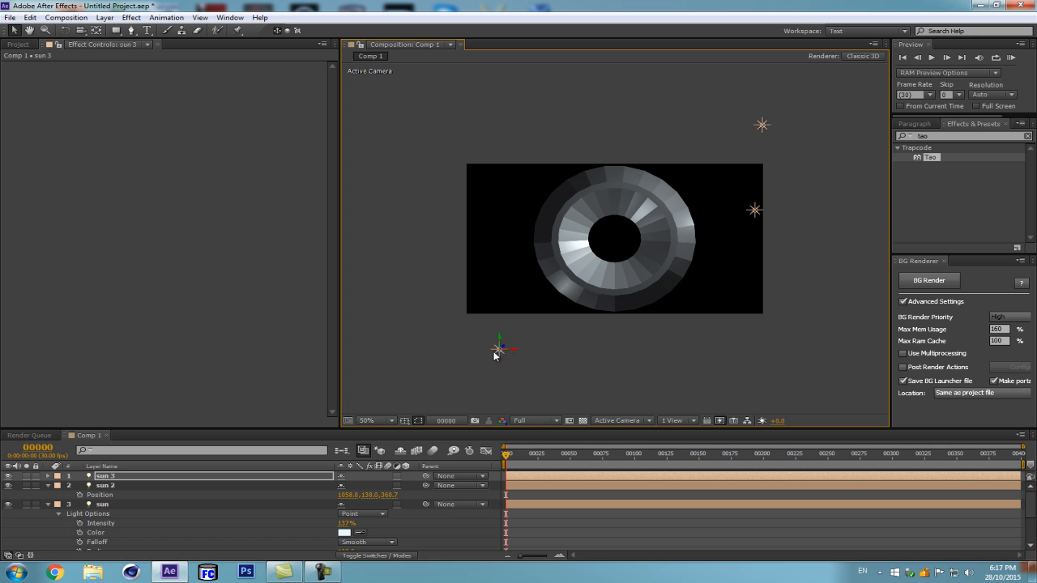
Duplicate the sun 3 light and place the copy outside the frame's left edge, at about X -207, Y 464, Z -119.
key("p")
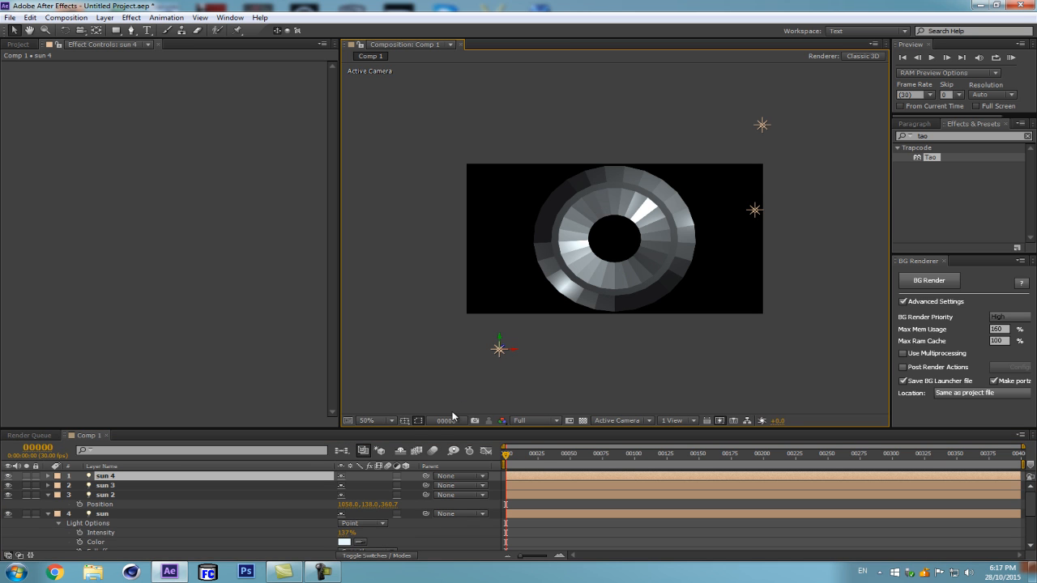
key("ctrl+d")
mouse_move(377, 493)
left_mouse_down()
mouse_move(348, 498)
mouse_move(389, 501)
left_mouse_up()
left_click_drag(477, 398, 382, 306)
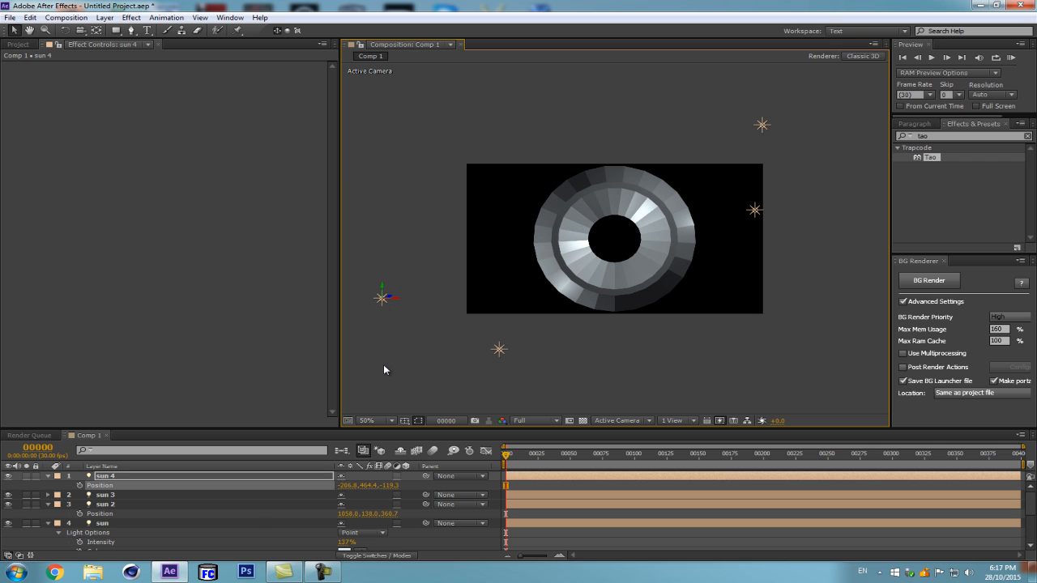
Lower the sun 4 light's intensity to nearly zero and collapse the properties of all layers.
key("a")
key("a")
left_click_drag(346, 495, 280, 511)
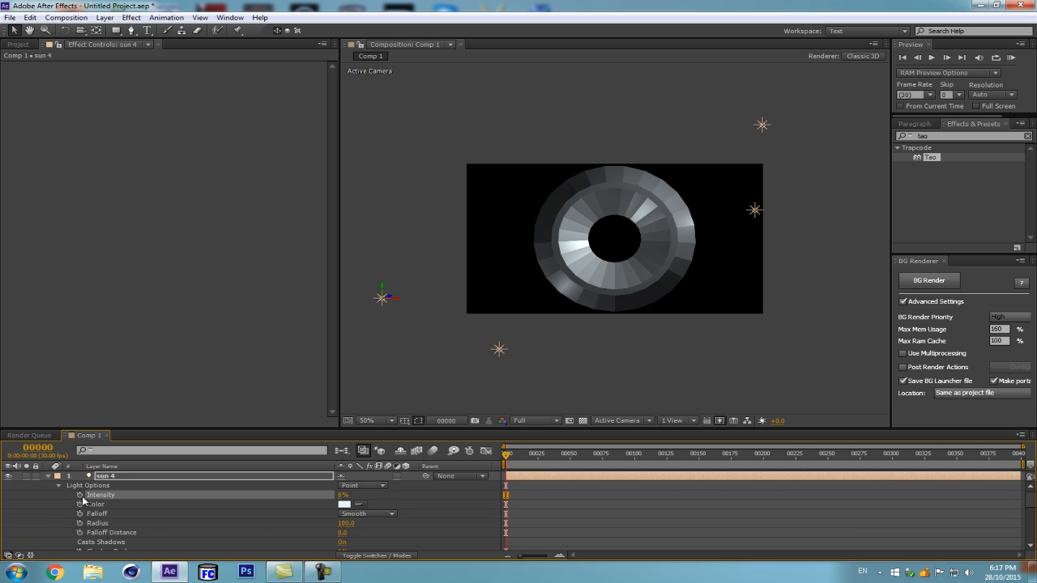
key("ctrl+a")
left_click(48, 476)
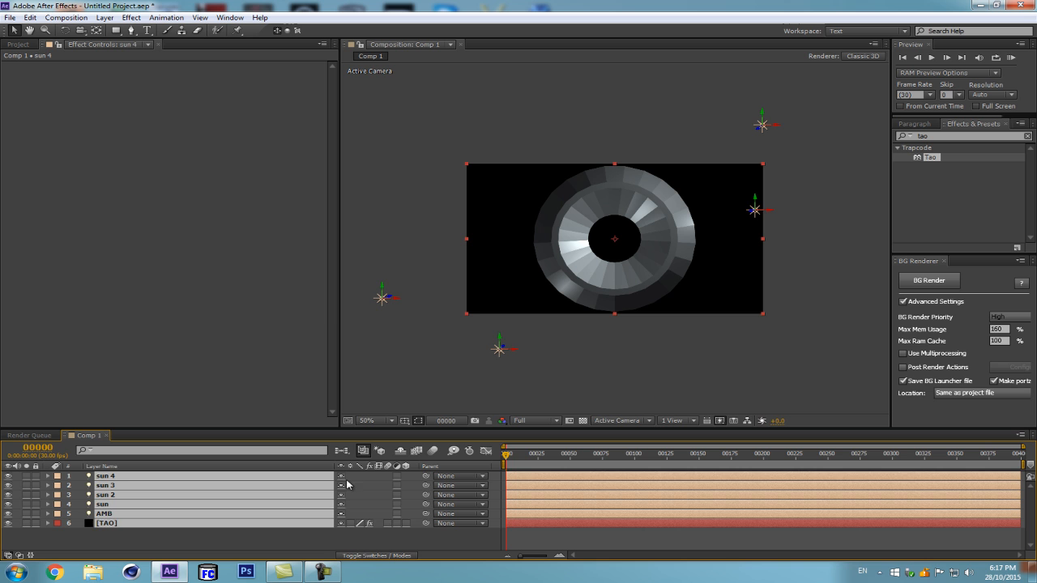
Hide the layer controls in the composition view and check the ring at 100% magnification.
left_click(197, 523)
key("ctrl+shift+h")
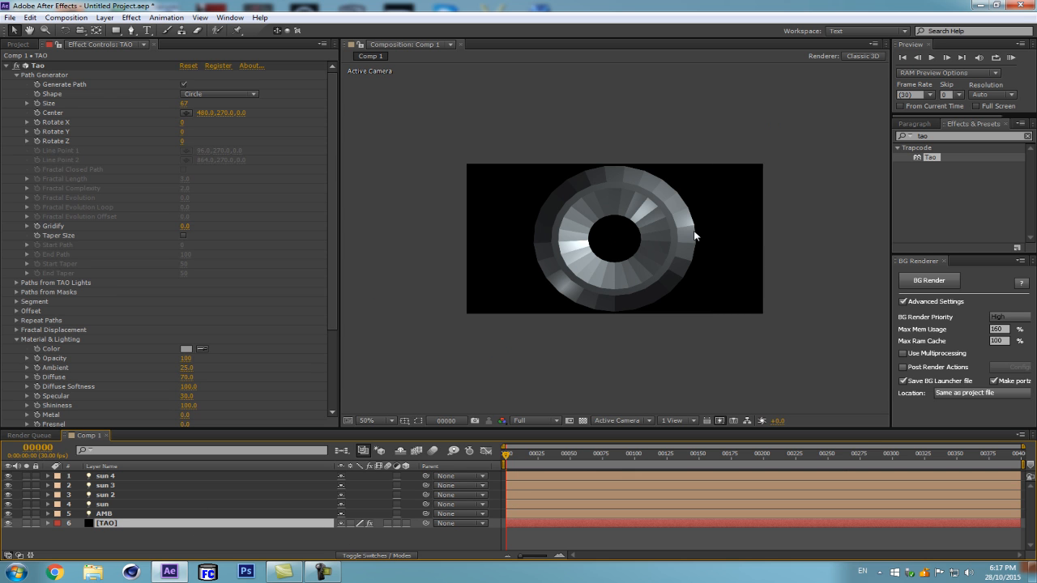
key("slash")
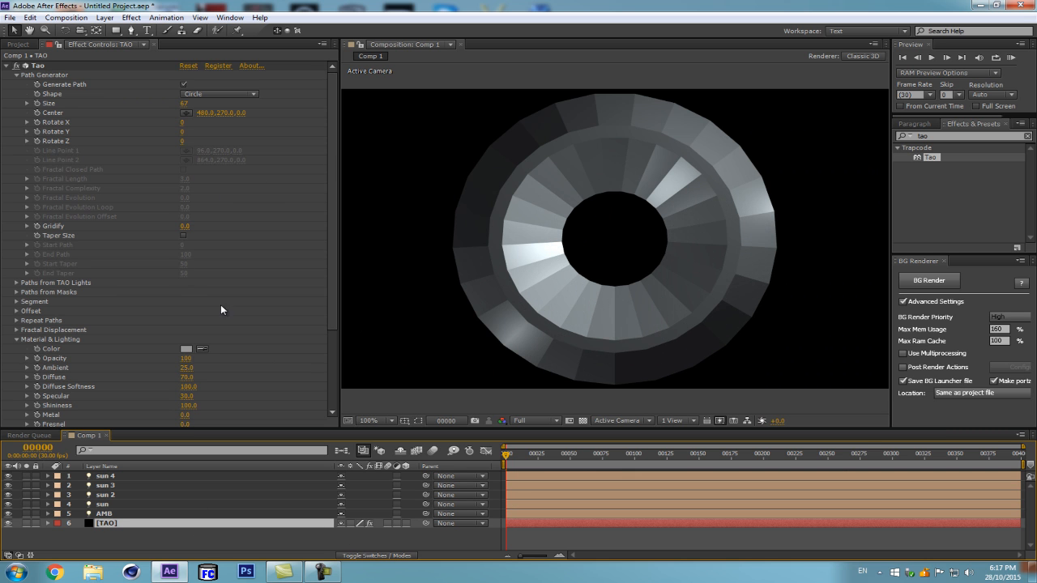
key("comma")
Rename the sun 4 light layer as light.
left_click(203, 477)
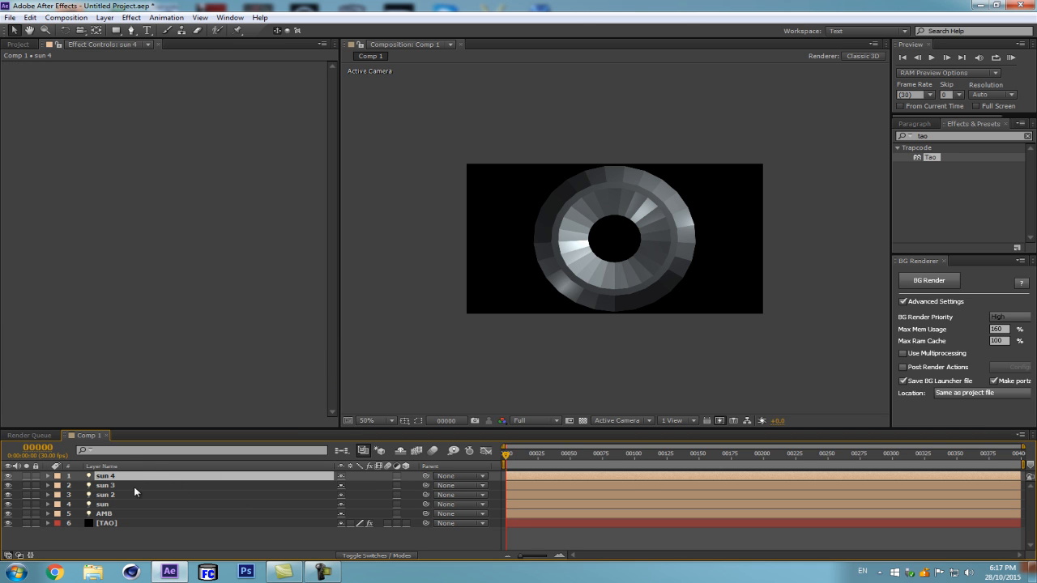
key("Return")
type("bg")
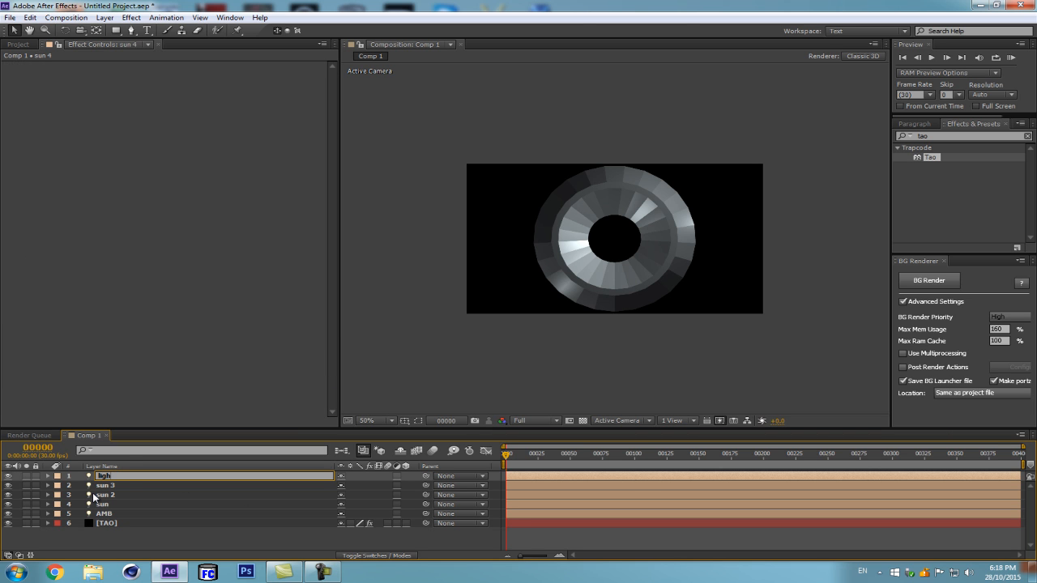
key("Return")
key("Return")
Rename the sun 3 layer as light2 and the sun 2 layer as light3.
left_click(106, 486, "shift")
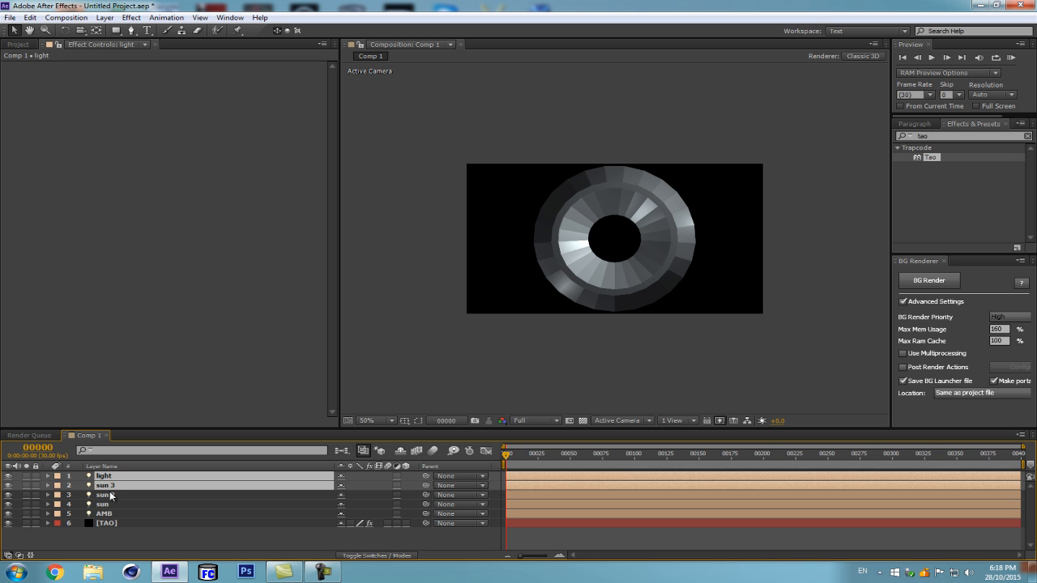
left_click(106, 494)
left_click(106, 485)
key("Return")
type("2")
left_click(112, 499)
key("Return")
type("light")
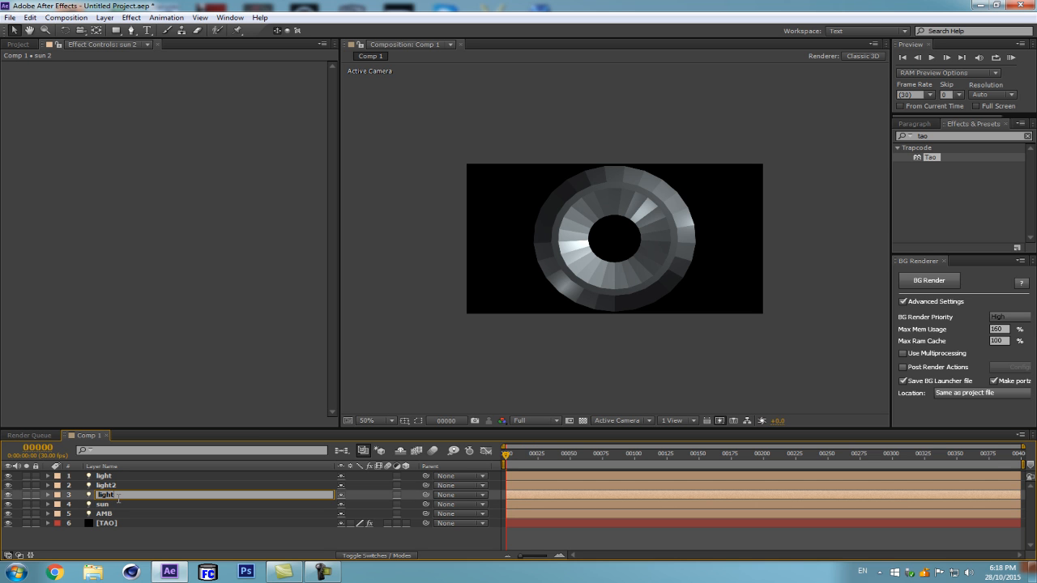
type("light3")
key("Return")
Reorder the layers as light3, light2, light, and raise the intensity of light slightly.
mouse_move(121, 495)
left_mouse_down()
mouse_move(157, 480)
mouse_move(106, 503)
left_mouse_up()
key("p")
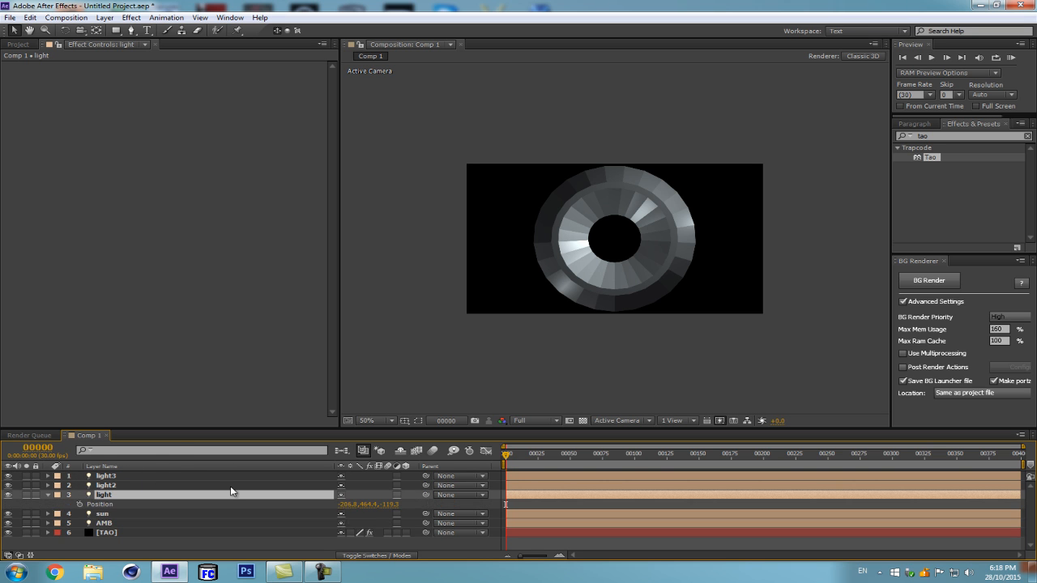
key("a")
key("a")
left_click_drag(346, 513, 319, 491)
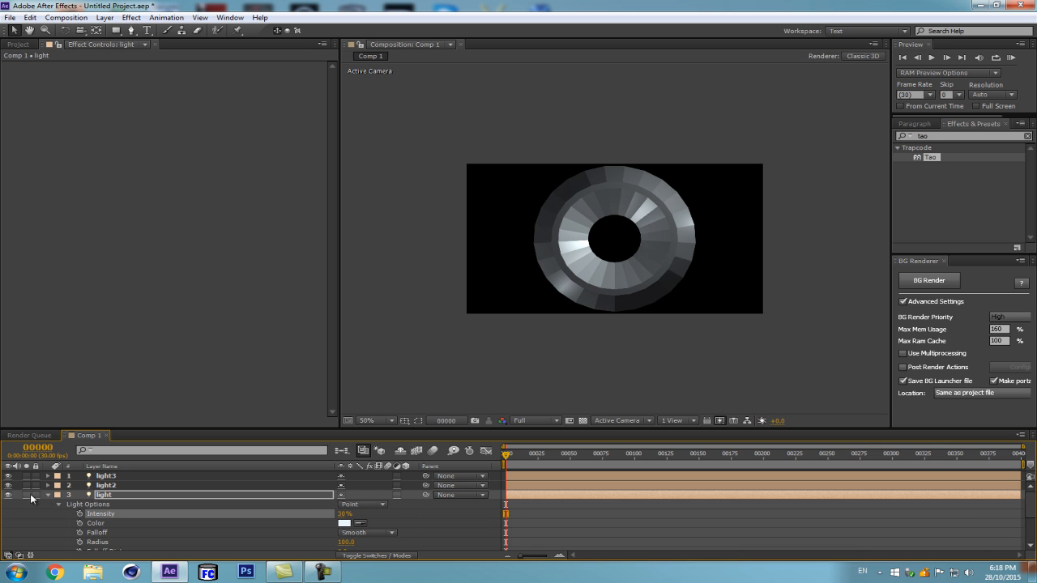
Bring the light3 light forward in depth to about Z -179.
left_click(192, 476)
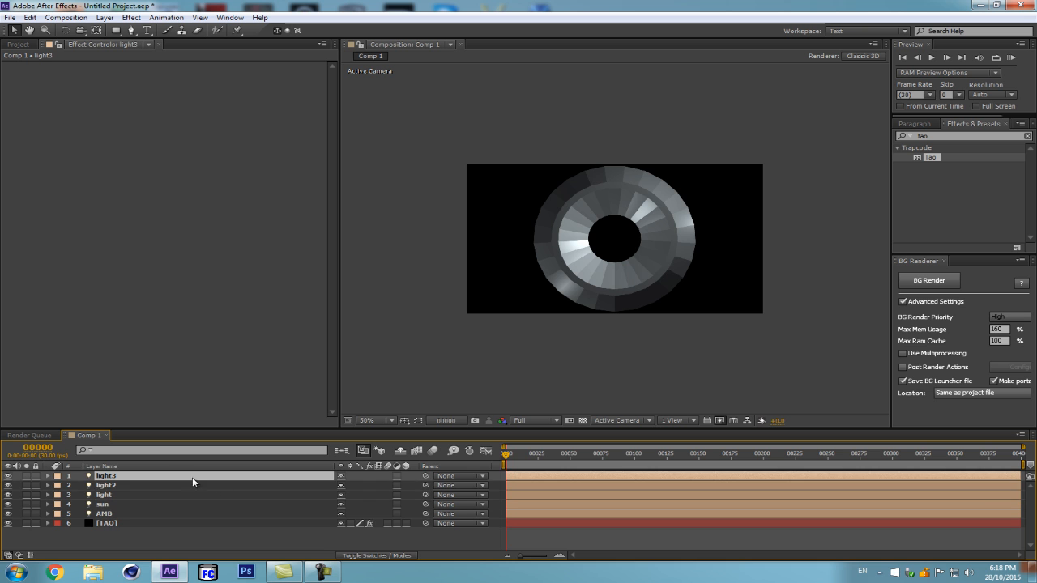
key("p")
left_click_drag(393, 485, 353, 484)
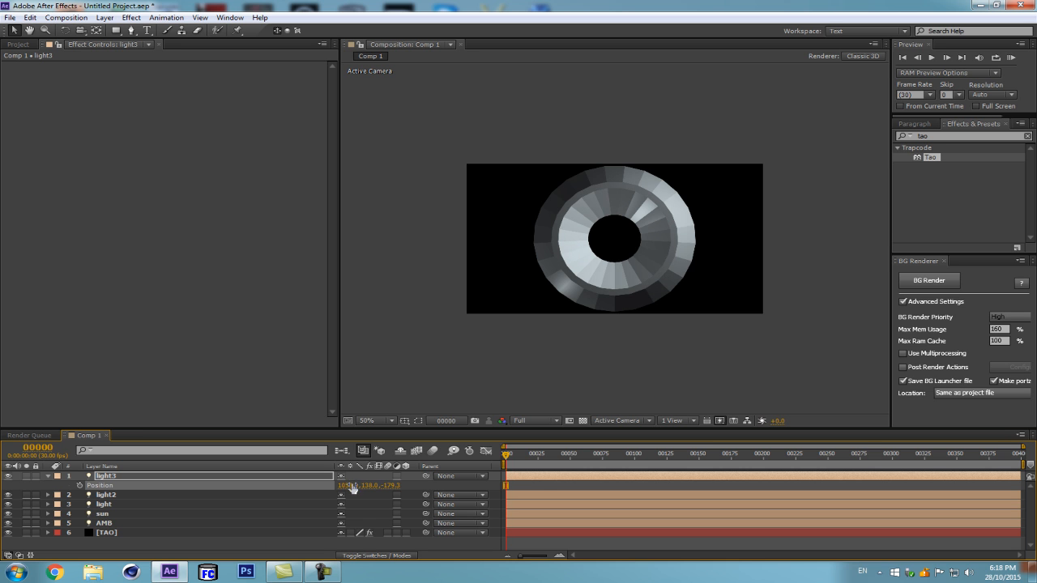
Set the Tao effect's Built-in Environment to Sunset Field under Image Based Lighting and its Reflection Strength to 42.
left_click(166, 532)
scroll(648, 170, "down", 4)
scroll(612, 181, "up", 4)
scroll(203, 265, "down", 3)
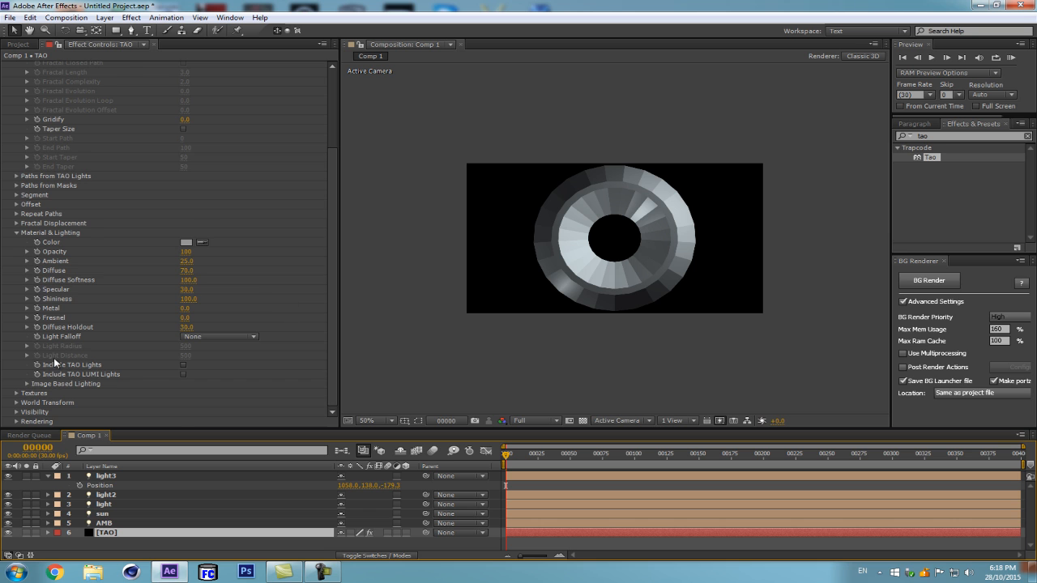
left_click(28, 384)
scroll(33, 381, "down", 1)
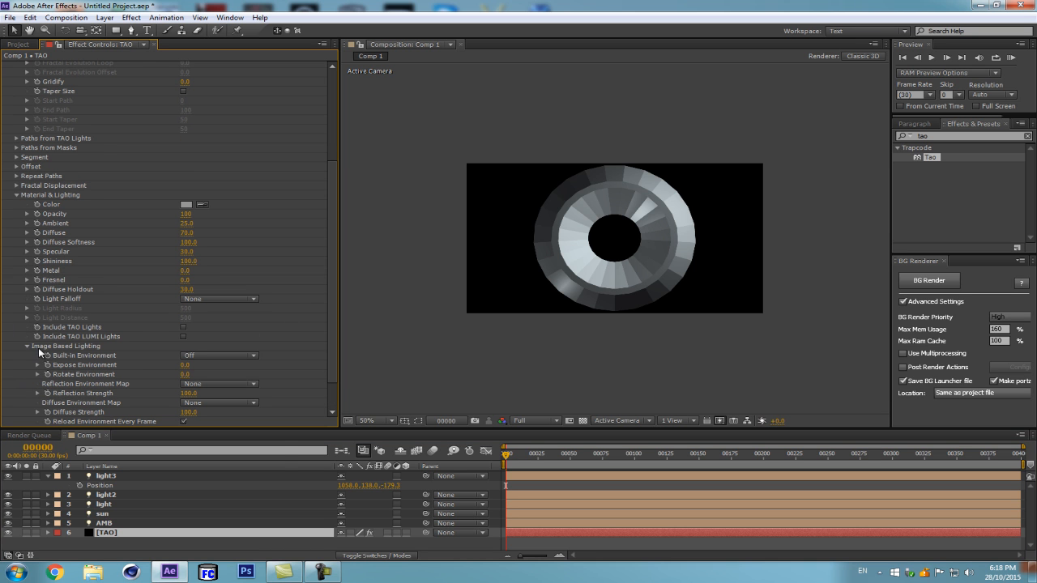
left_click(218, 355)
left_click(220, 379)
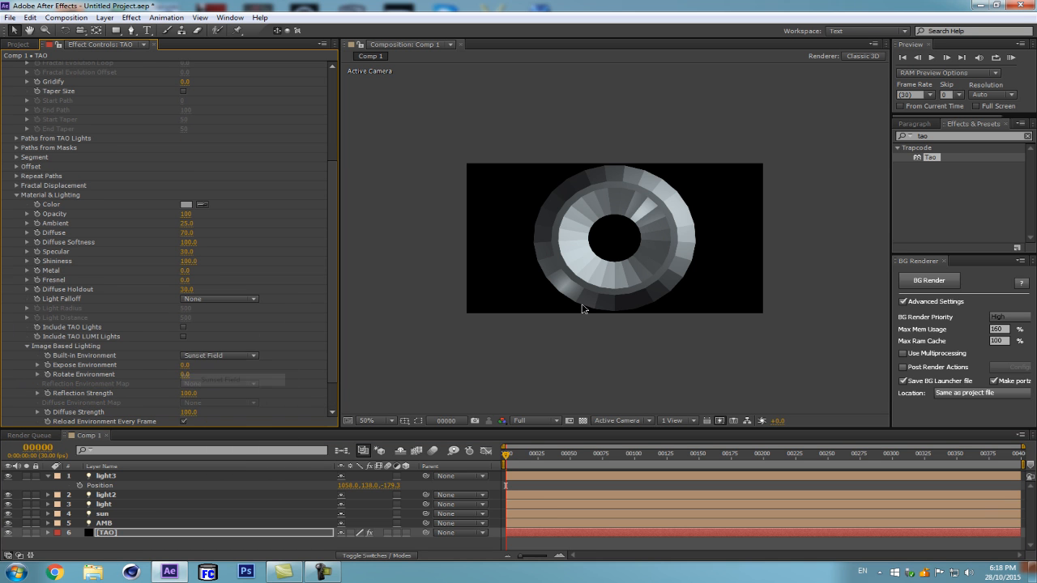
scroll(571, 291, "up", 2)
left_click_drag(189, 397, 150, 395)
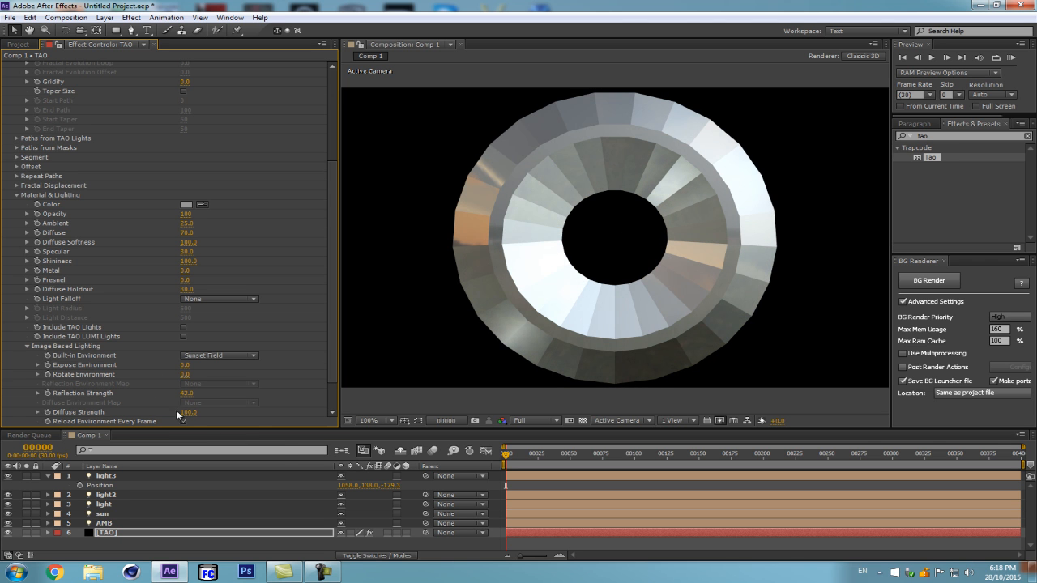
Turn Tao's Built-in Environment off and expand its Rendering settings.
left_click(213, 355)
left_click(214, 367)
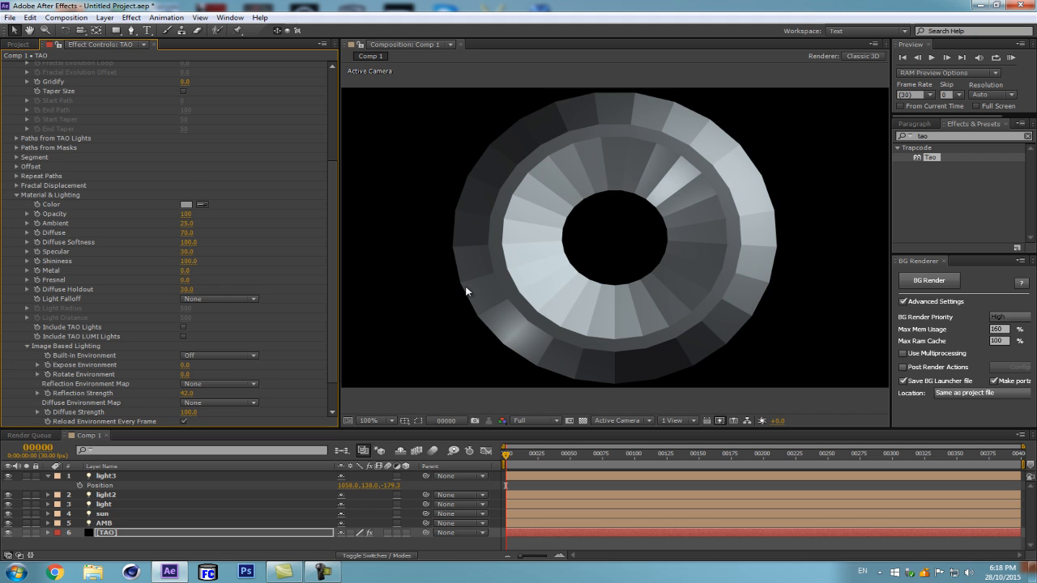
scroll(148, 337, "down", 2)
left_click(17, 422)
scroll(90, 381, "down", 5)
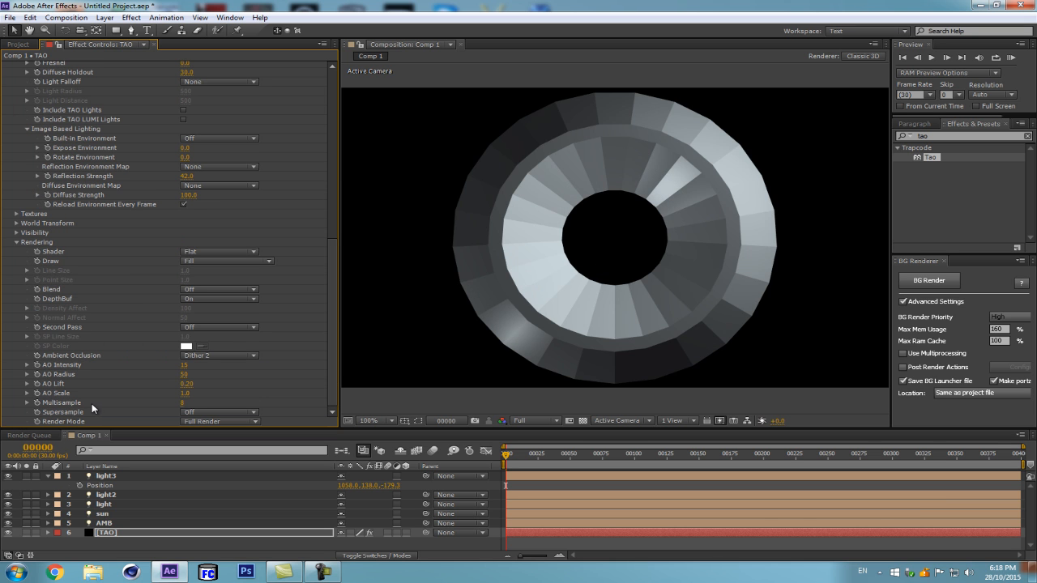
Try an AO Intensity of 163 in Tao's Rendering settings and inspect the ring up close.
left_click(208, 356)
left_click(154, 367)
left_click_drag(184, 366, 231, 365)
scroll(671, 223, "up", 1)
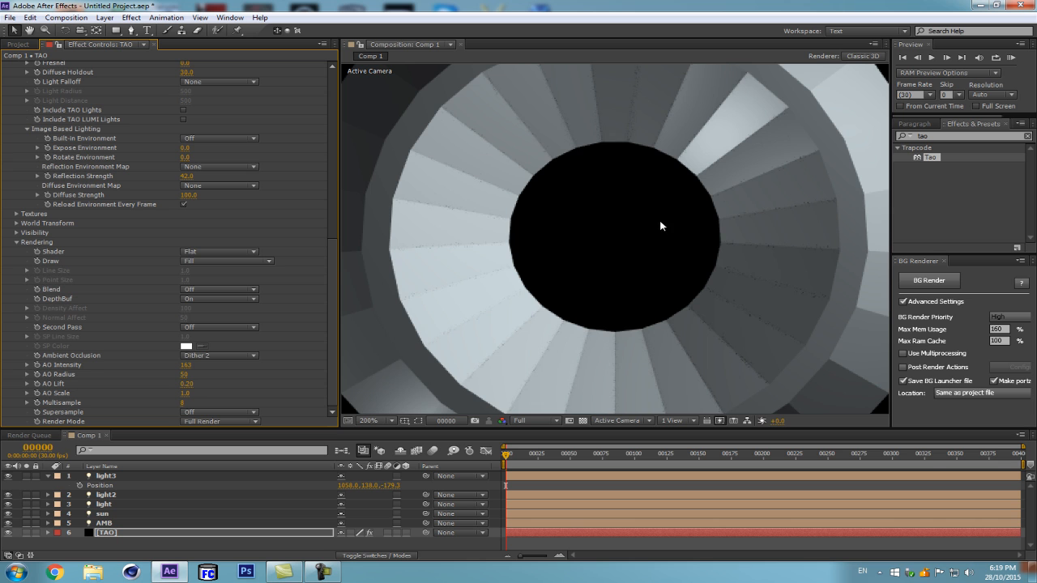
scroll(768, 188, "down", 1)
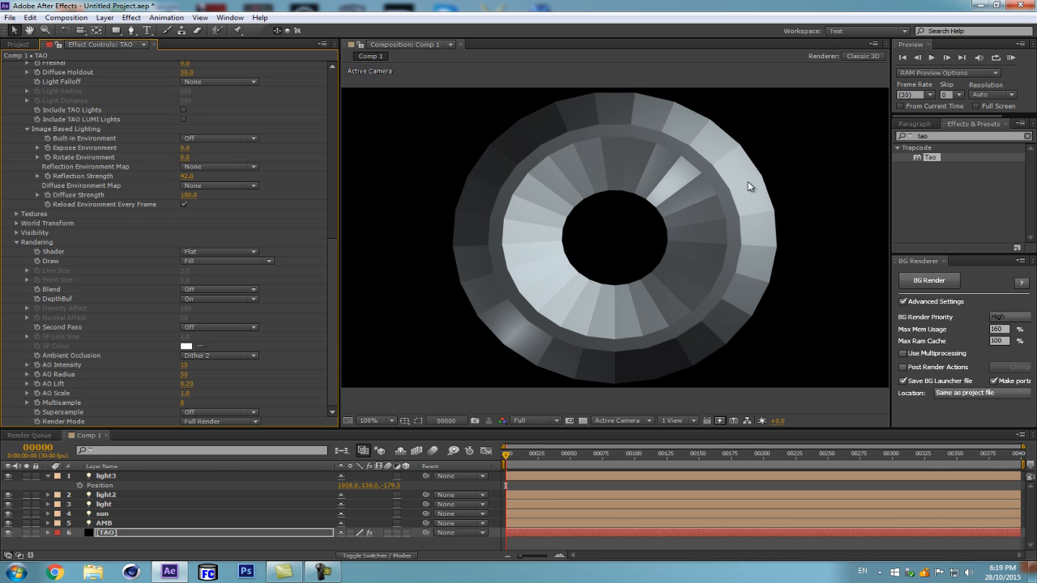
Set the Diffuse value of the Tao material to 97.
left_click(120, 505)
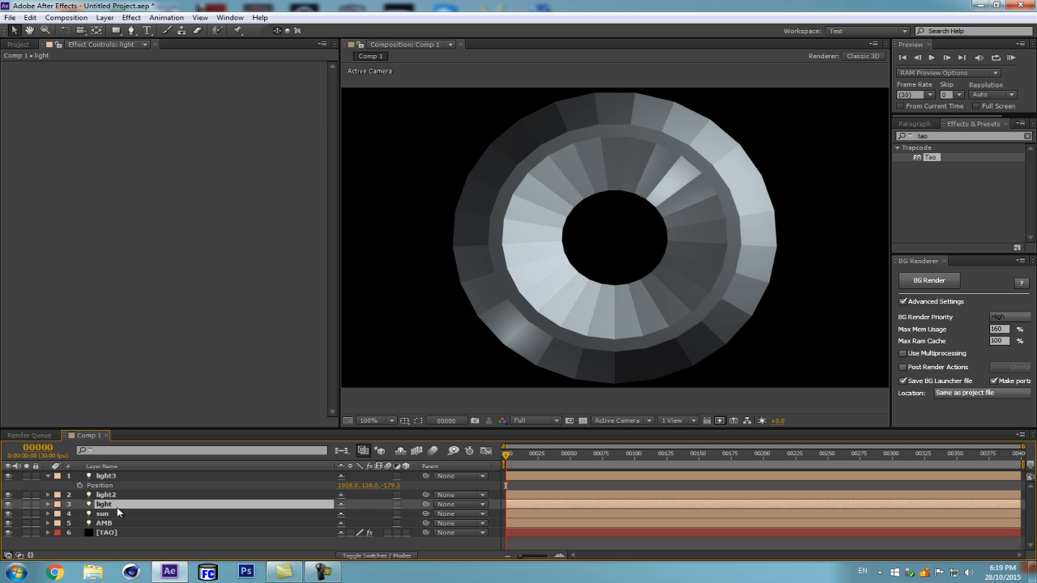
left_click(110, 533)
mouse_move(186, 377)
left_mouse_down()
mouse_move(209, 373)
mouse_move(198, 375)
left_mouse_up()
Set Tao's Light Falloff to Smooth with a Light Radius of about 310 and a Light Distance of about 860.
scroll(196, 382, "down", 3)
left_click(203, 369)
left_click(213, 393)
mouse_move(188, 378)
left_mouse_down()
mouse_move(230, 372)
mouse_move(149, 376)
mouse_move(209, 387)
mouse_move(181, 380)
left_mouse_up()
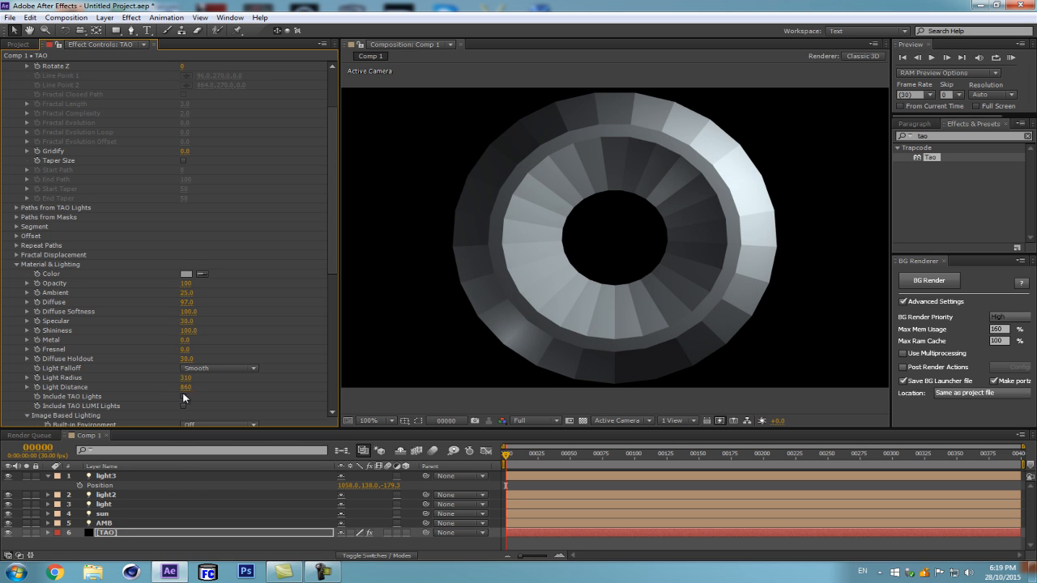
Collapse the light3 layer and disable Generate Path in the Tao effect's Path Generator.
left_click(108, 535)
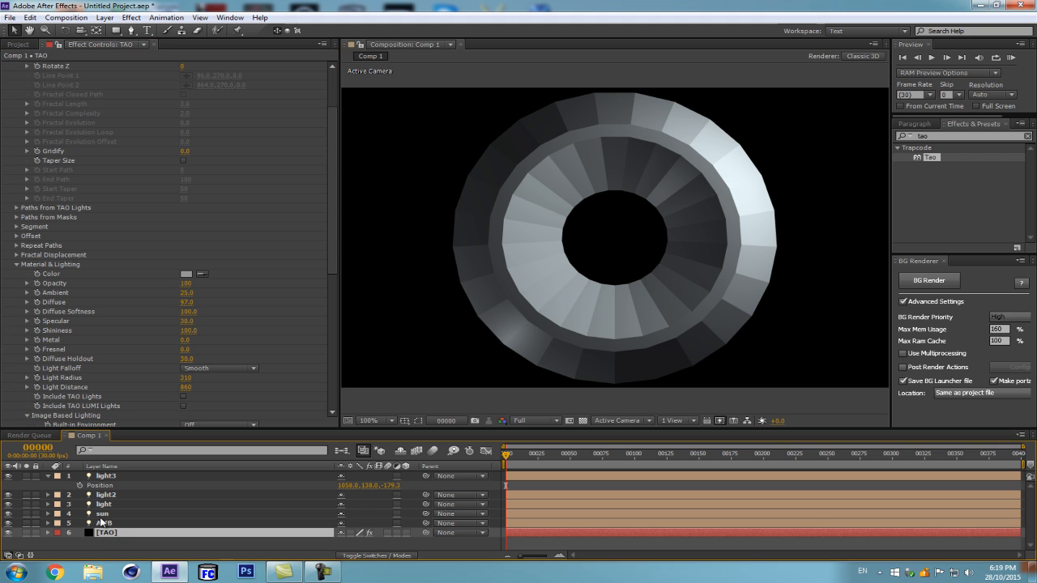
left_click(48, 477)
left_click_drag(333, 287, 330, 114)
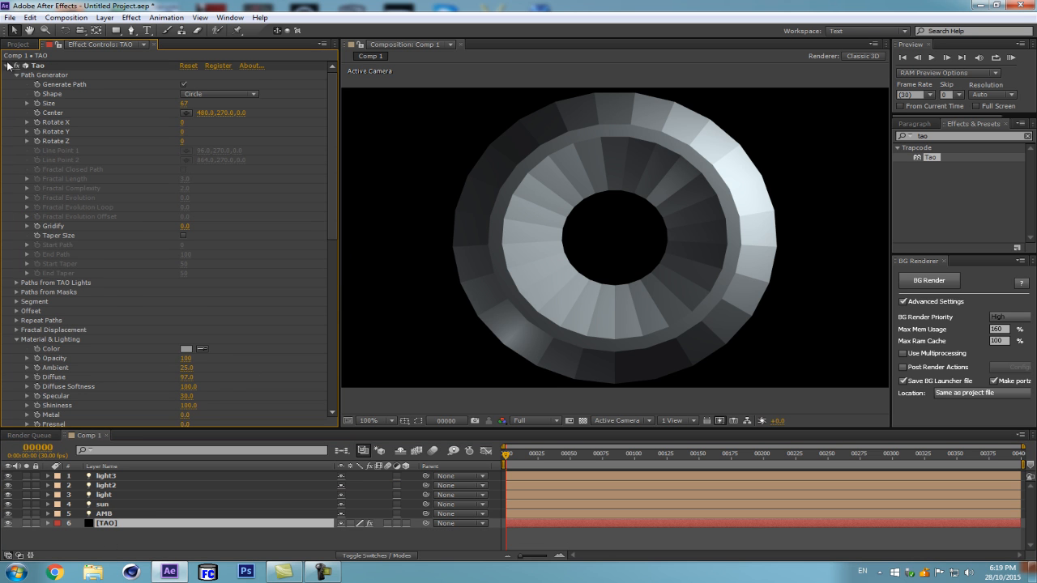
left_click(183, 85)
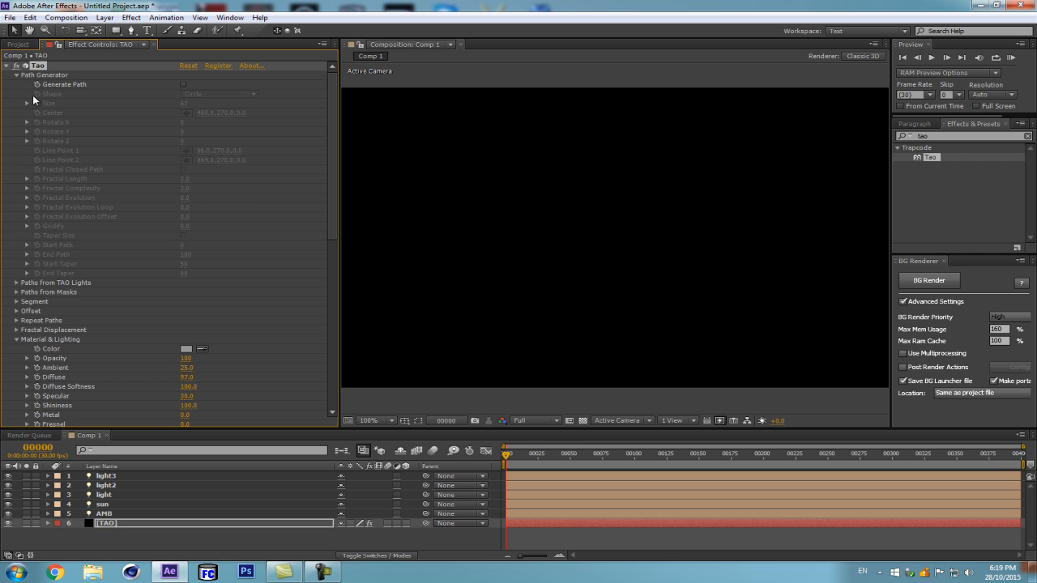
Under Paths from TAO Lights, set Duration if no Keyframes to 1 second and enable Size from Radius and Fractal Amp from Falloff Distance.
left_click(16, 282)
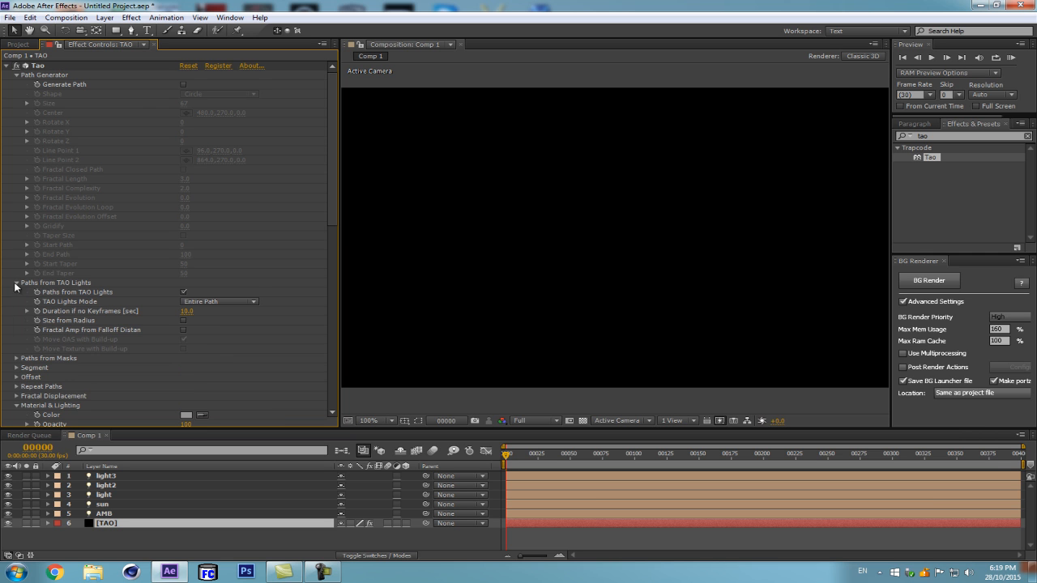
left_click(186, 312)
type("1")
left_click(184, 320)
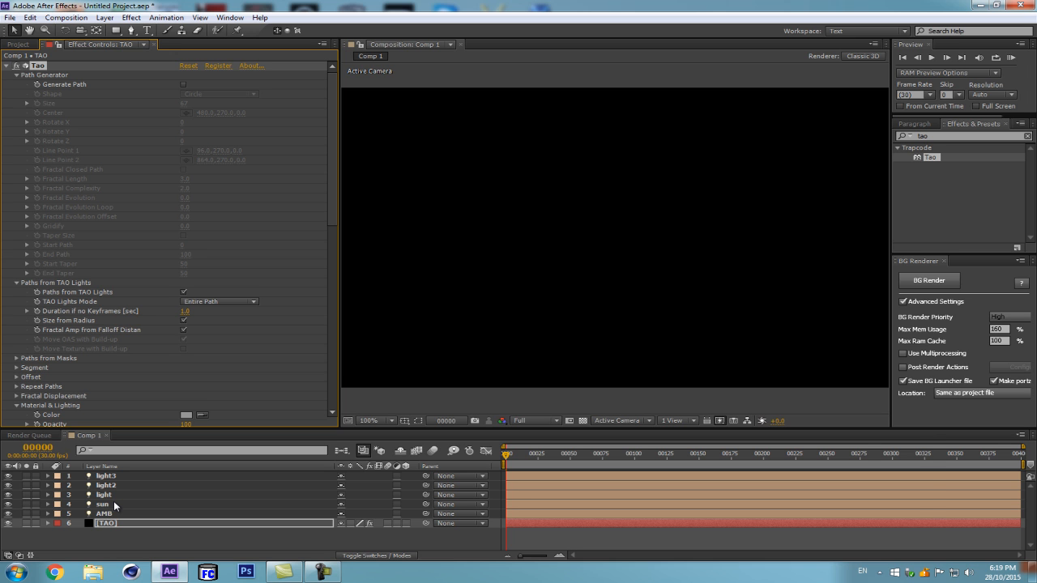
Add a Spot light named TAO to the composition.
key("ctrl+alt+shift+l")
left_click(819, 308)
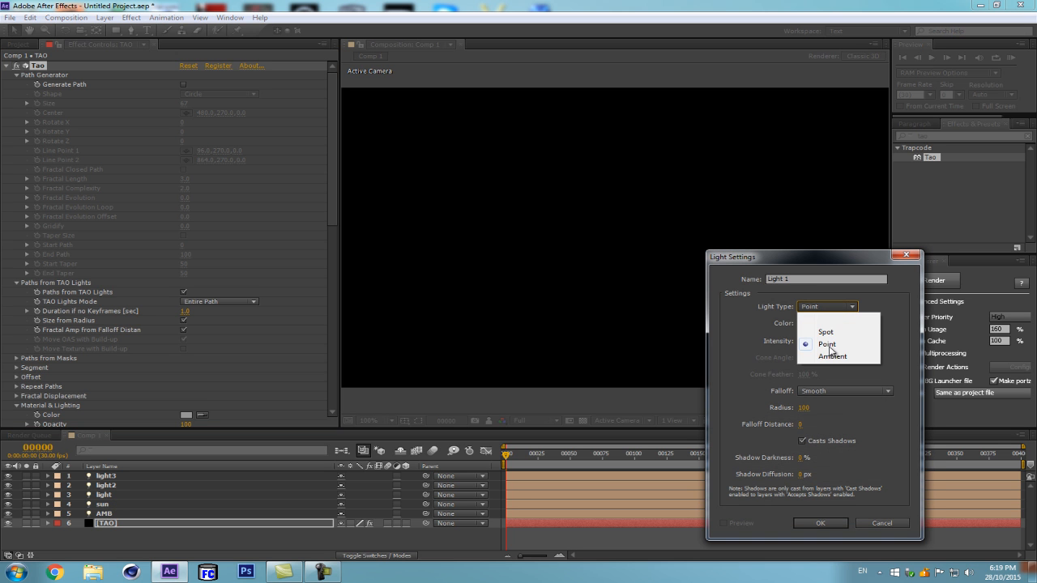
left_click(837, 333)
left_click(809, 280)
type("TAO")
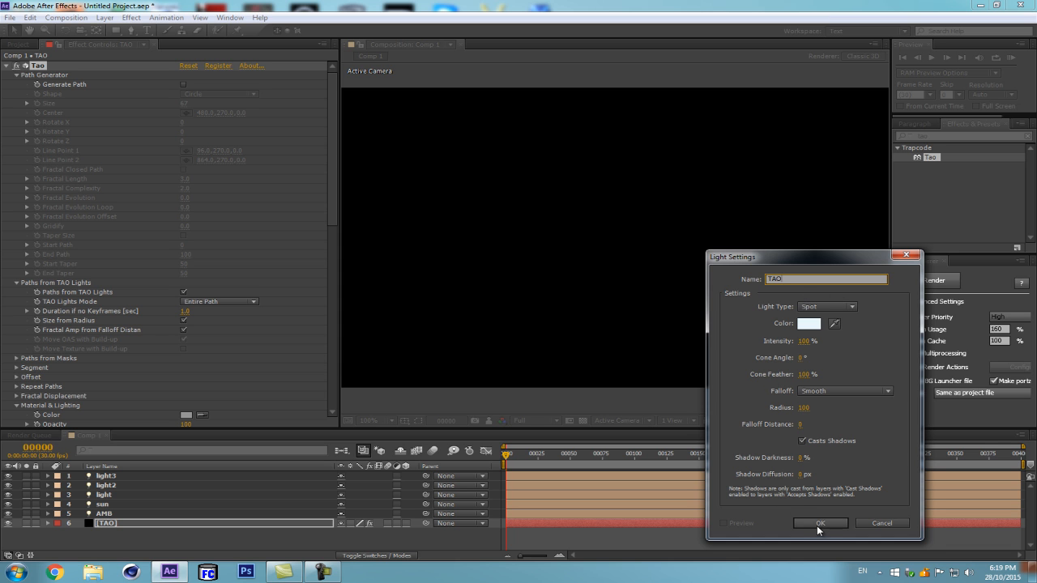
left_click(800, 426)
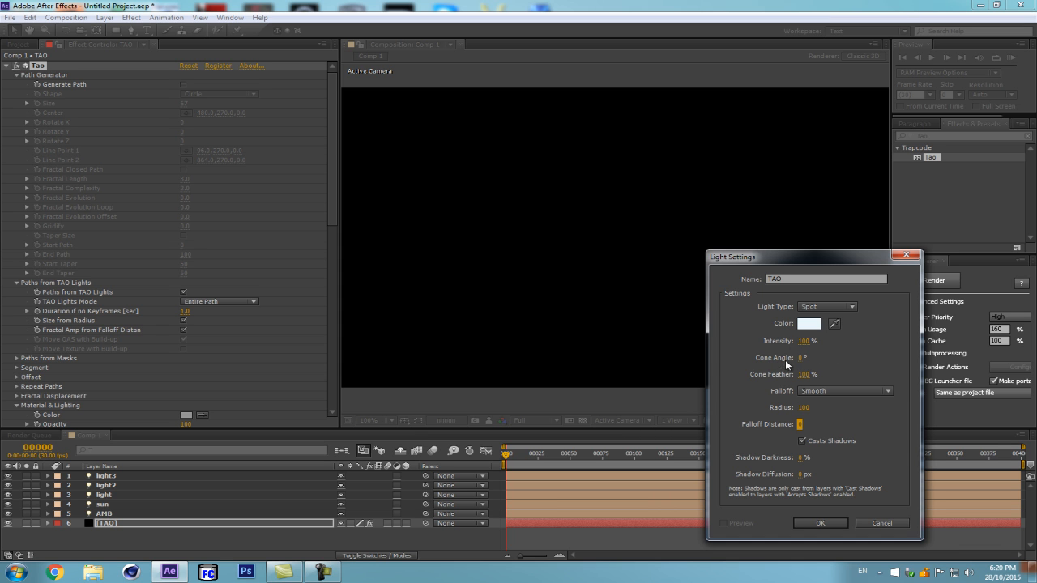
left_click(804, 523)
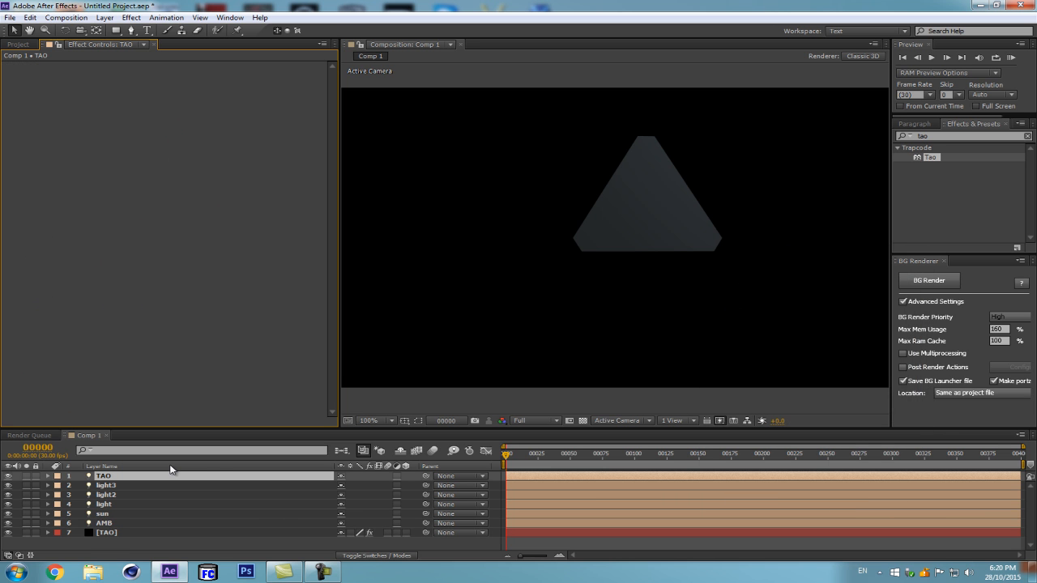
Turn off auto-orientation for the TAO light, then collapse its layer.
key("a")
key("a")
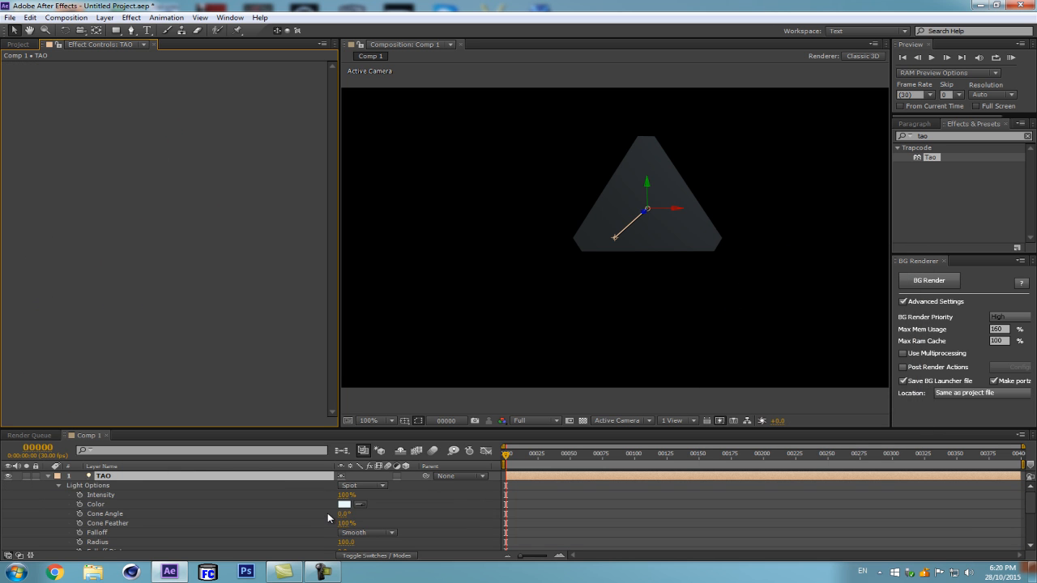
left_click(364, 515)
left_click_drag(354, 517, 186, 478)
left_click(159, 474)
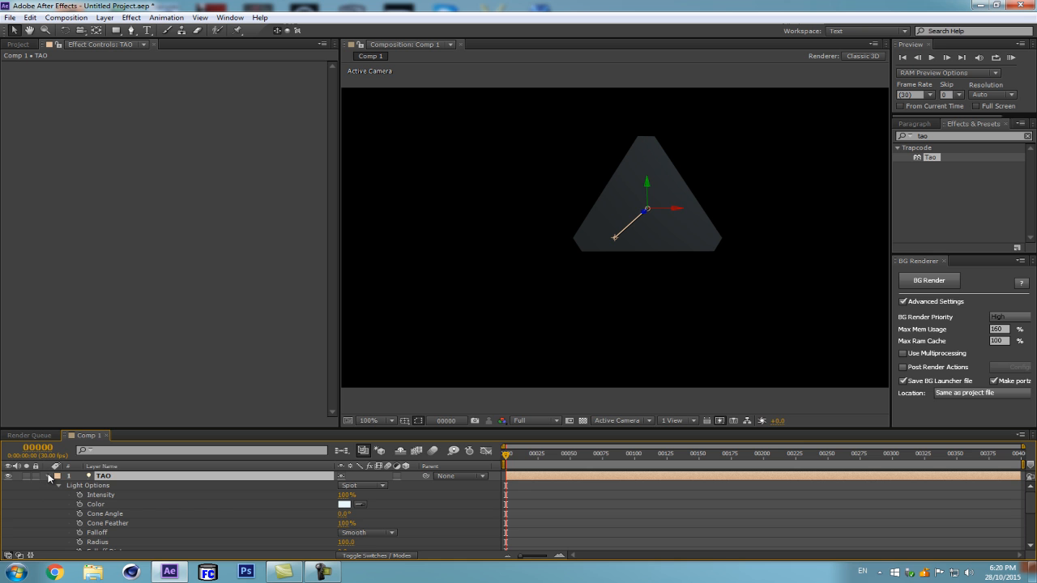
right_click(103, 476)
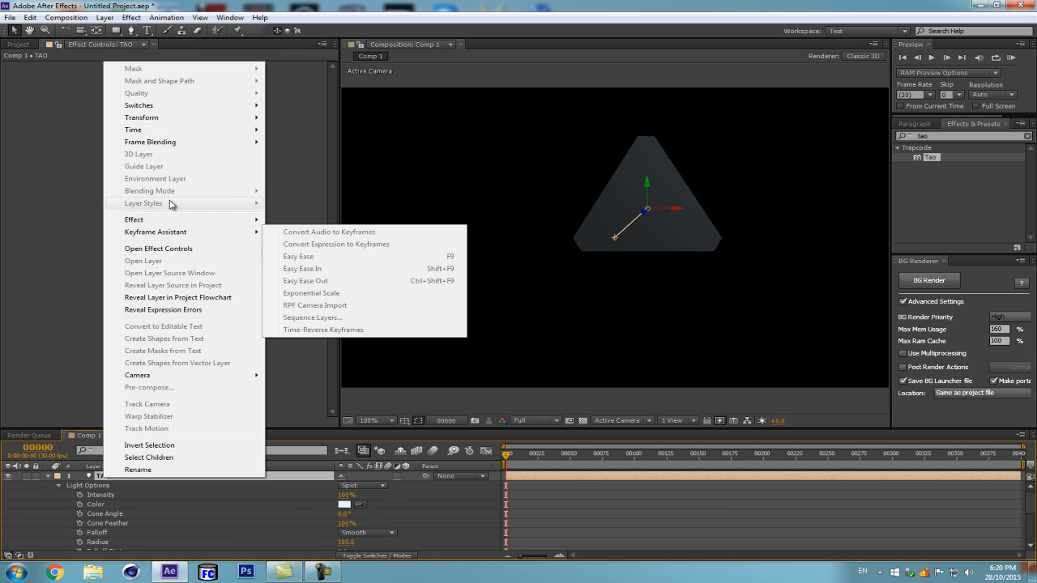
mouse_move(202, 118)
left_click(293, 294)
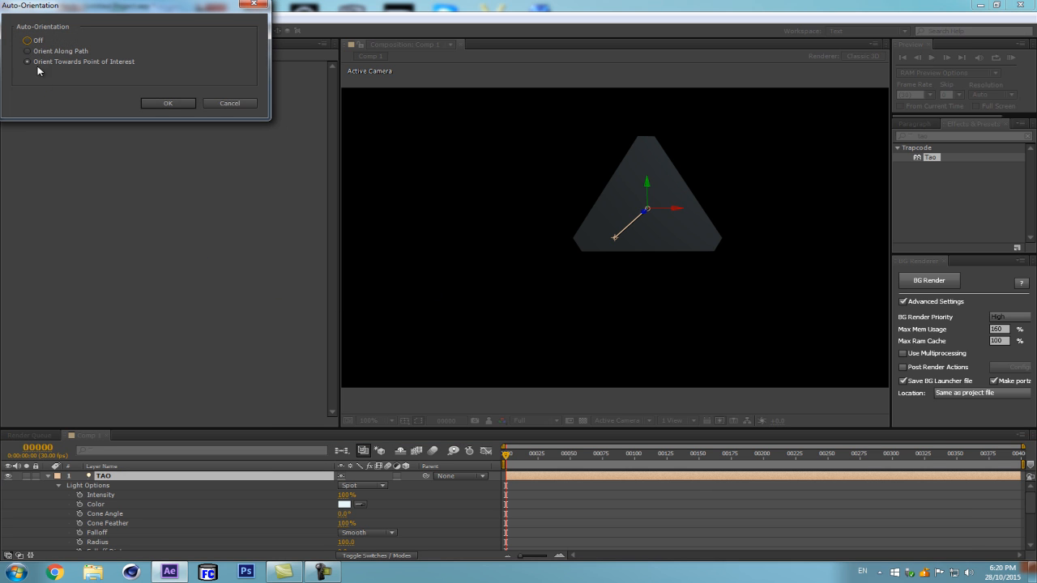
left_click(218, 103)
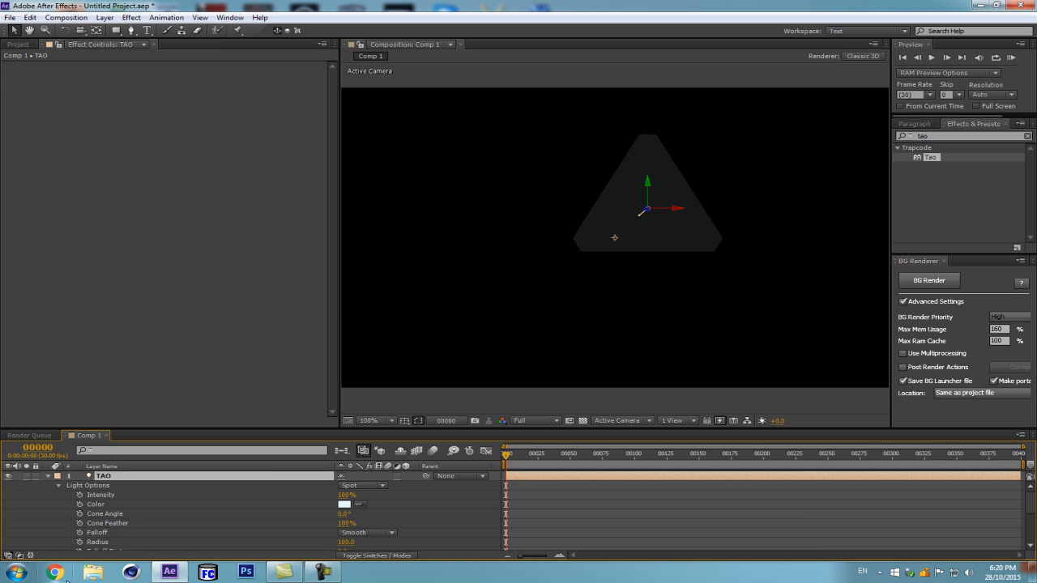
left_click(48, 475)
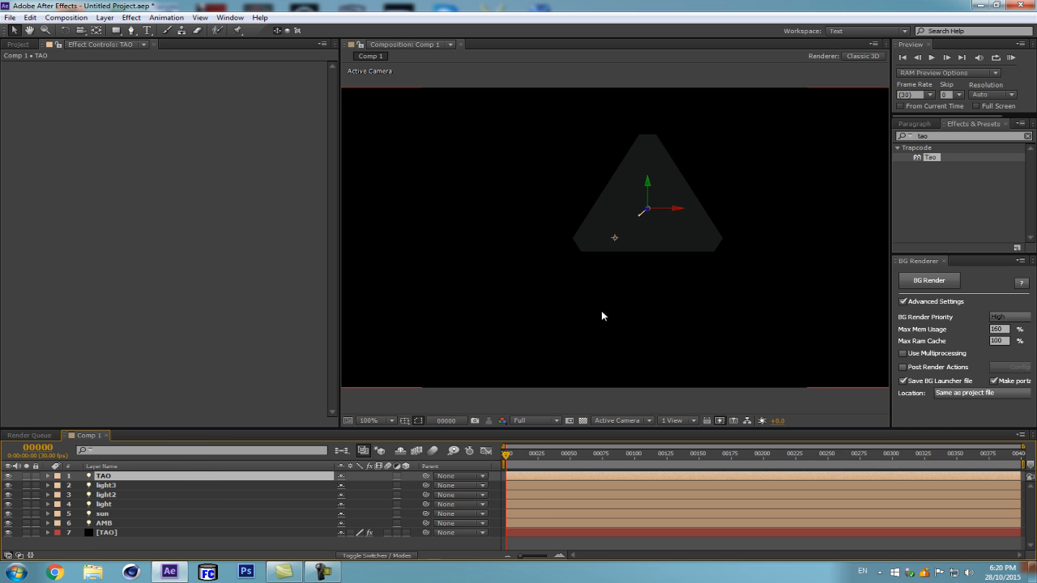
Centre the TAO light by setting its Position to 480, 270, 0.
key("p")
left_click(391, 487)
type("0")
key("Return")
left_click(343, 486)
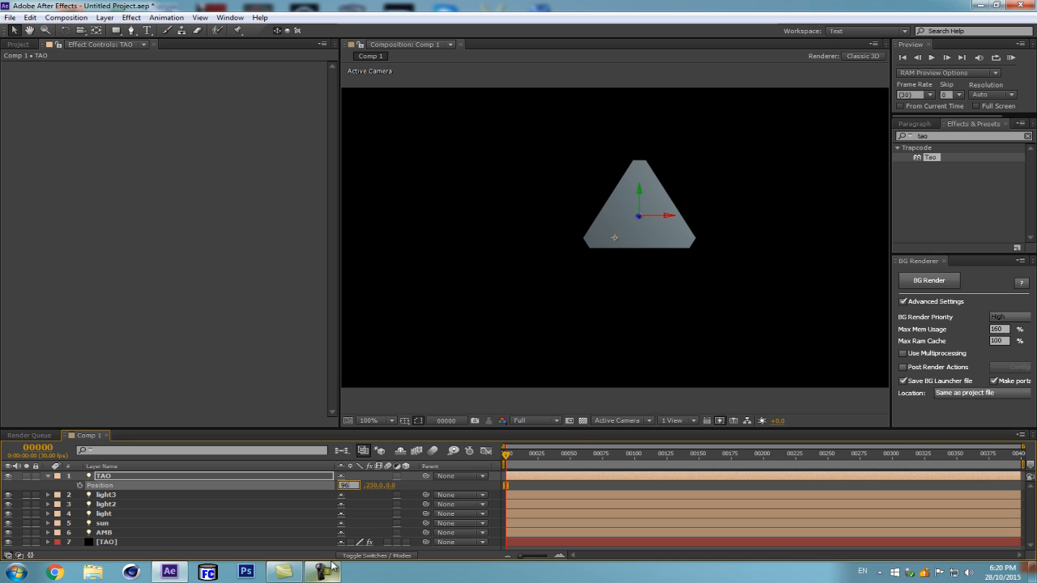
type("480")
key("Tab")
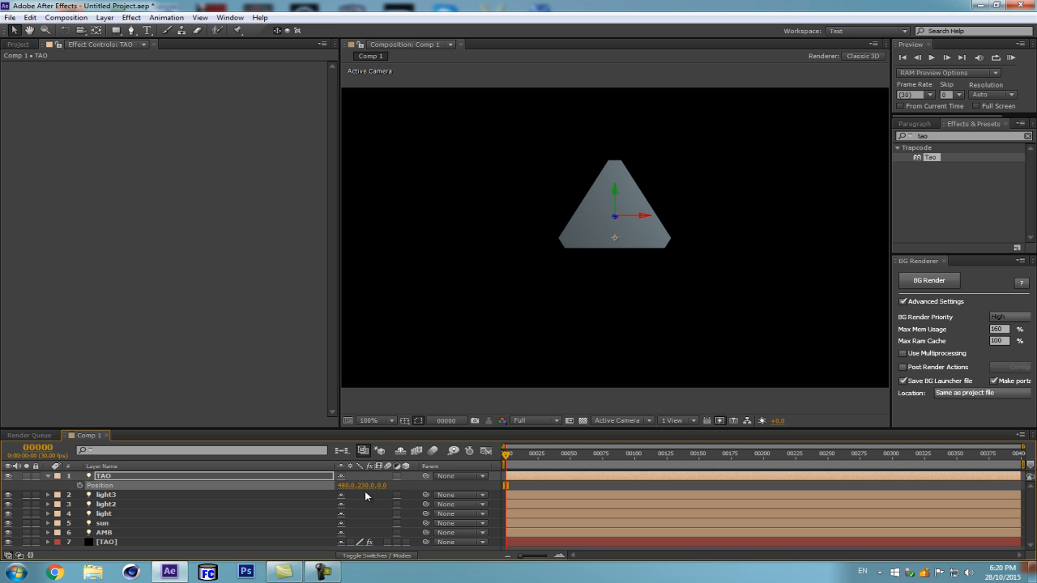
type("270")
key("Return")
key("comma")
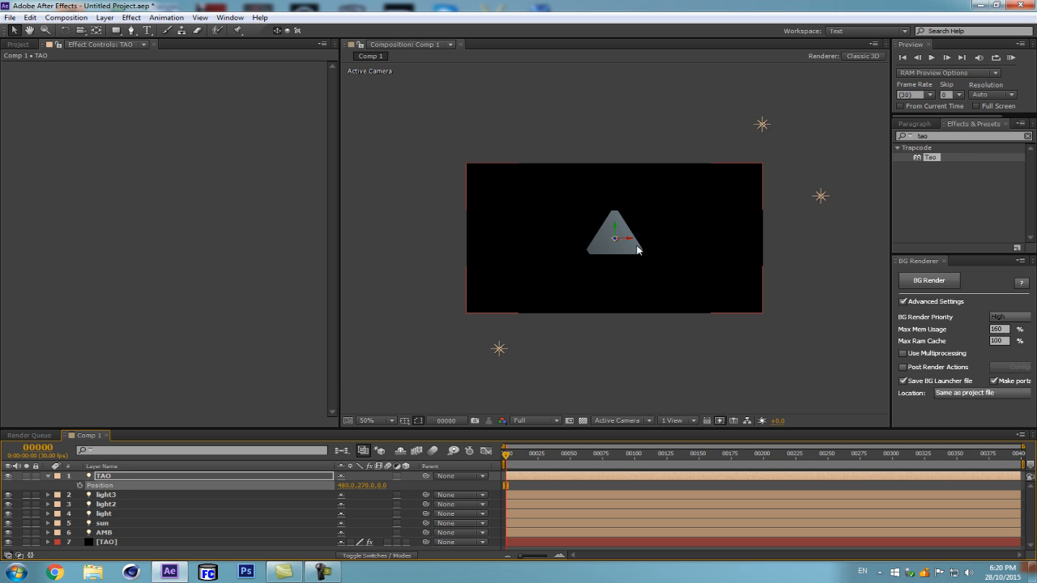
left_click(48, 476)
Set the TAO light's Falloff Distance to about 96 and collapse its layer.
left_click(113, 479)
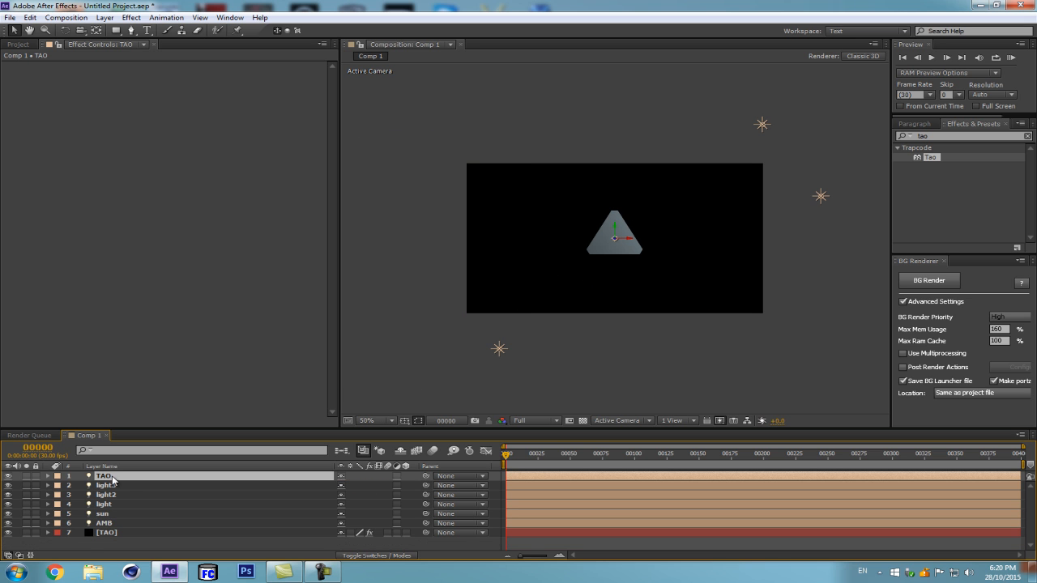
key("a")
key("a")
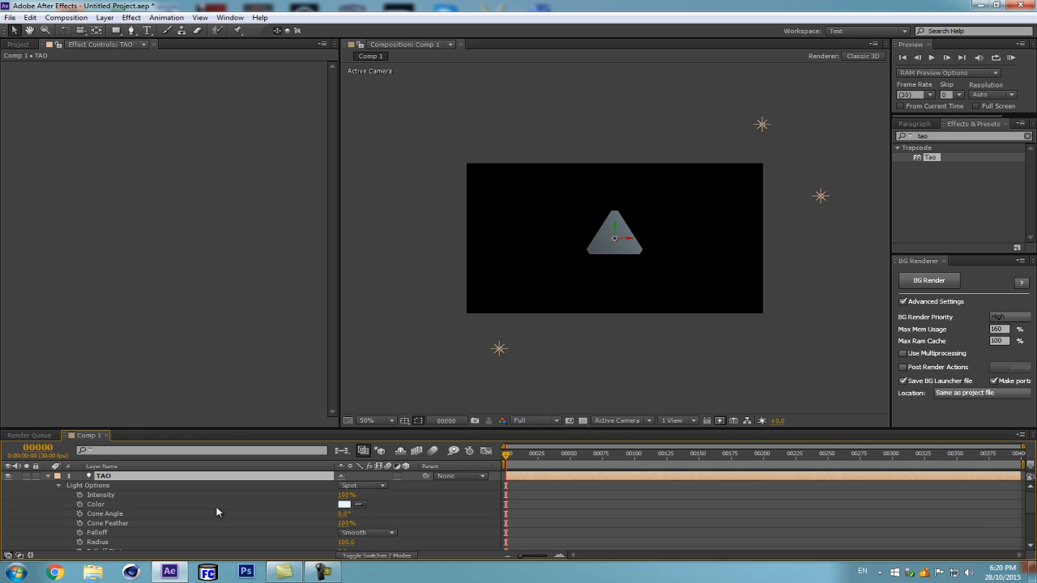
scroll(96, 536, "down", 1)
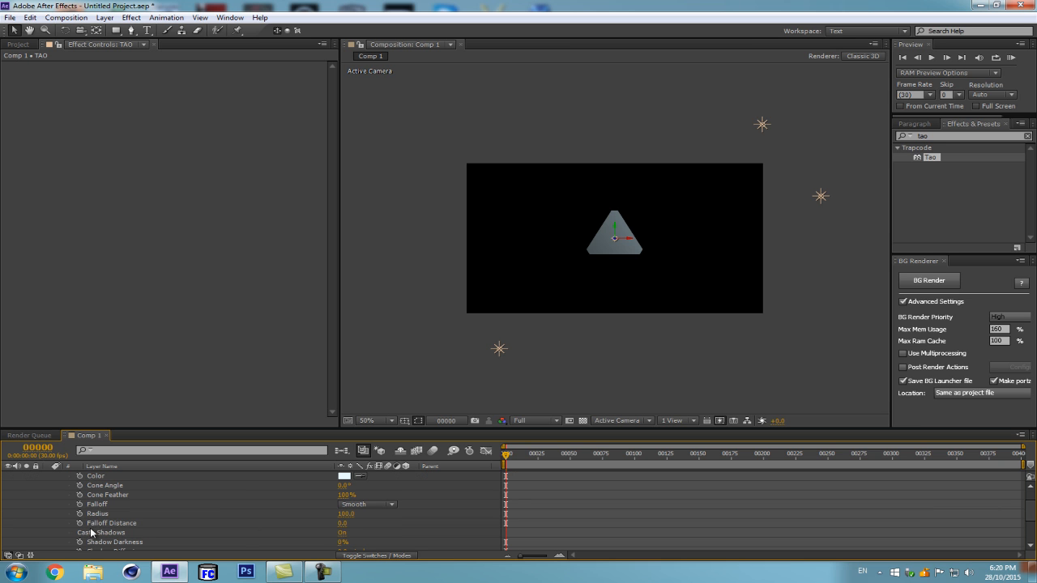
mouse_move(346, 513)
left_mouse_down()
mouse_move(299, 517)
mouse_move(344, 514)
left_mouse_up()
key("ctrl+z")
scroll(545, 324, "up", 1)
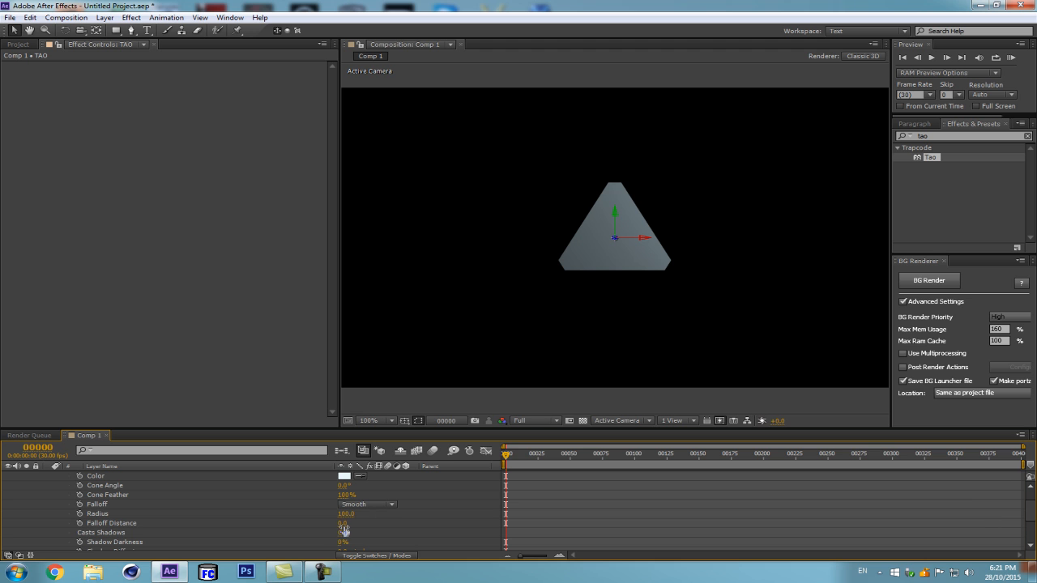
left_click_drag(344, 525, 367, 520)
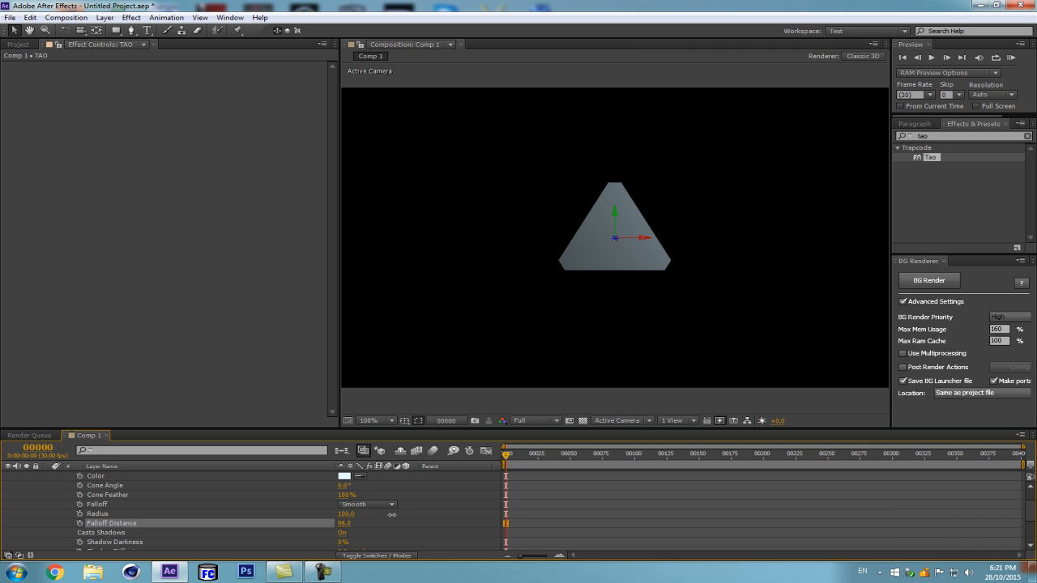
scroll(77, 515, "up", 1)
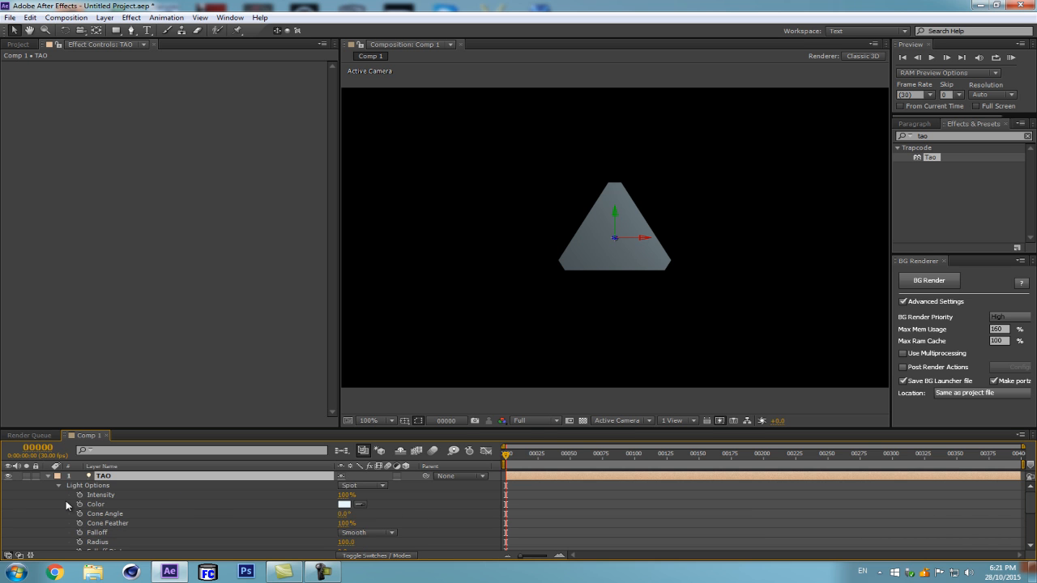
left_click(47, 475)
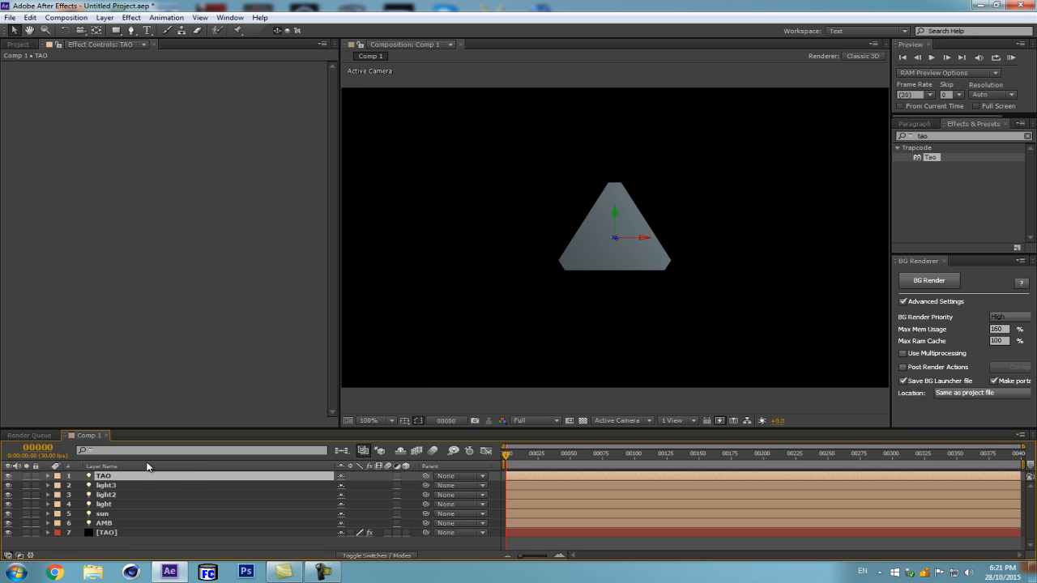
Add a null object to the composition and make it a 3D layer.
key("ctrl+alt+shift+y")
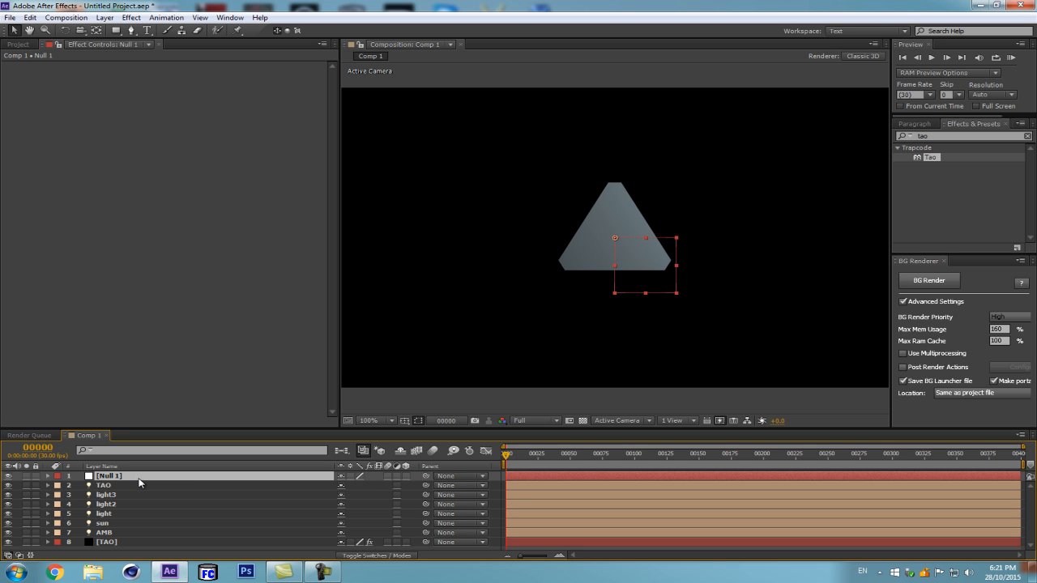
key("Return")
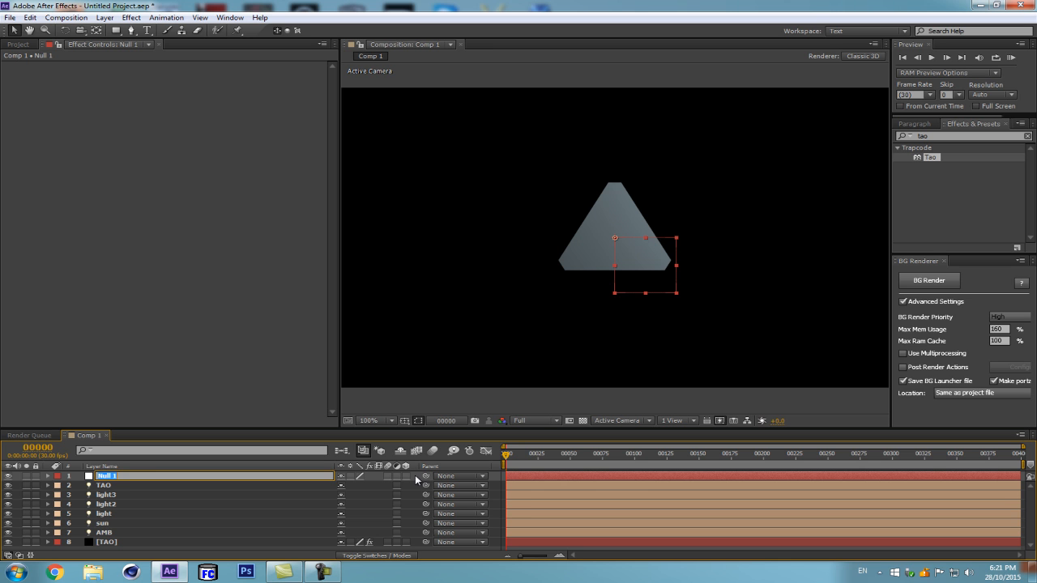
left_click(407, 476)
left_click(406, 475)
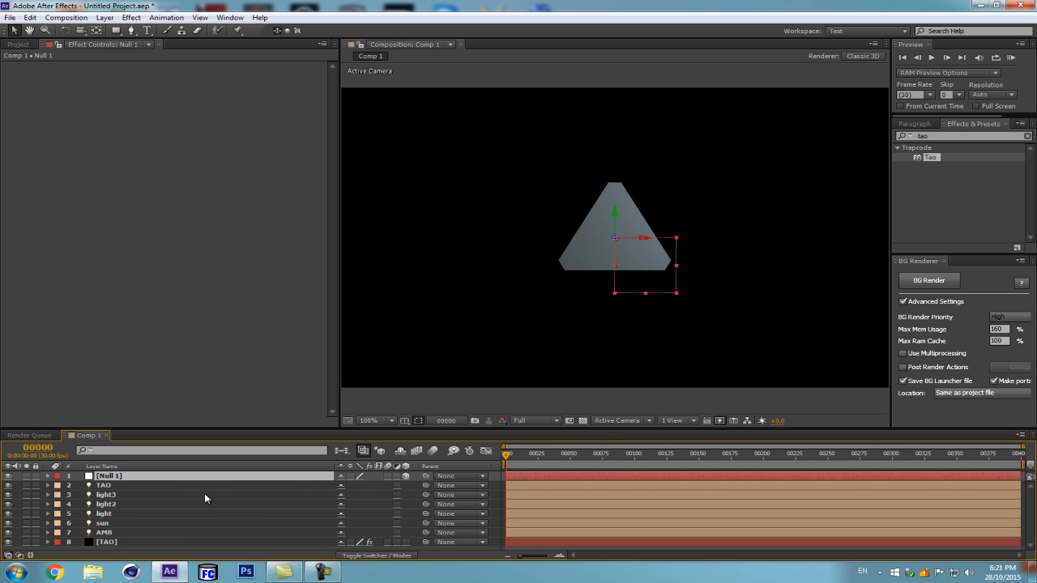
Move the null and the TAO light below the AMB light, directly above the TAO solid.
left_click(106, 485)
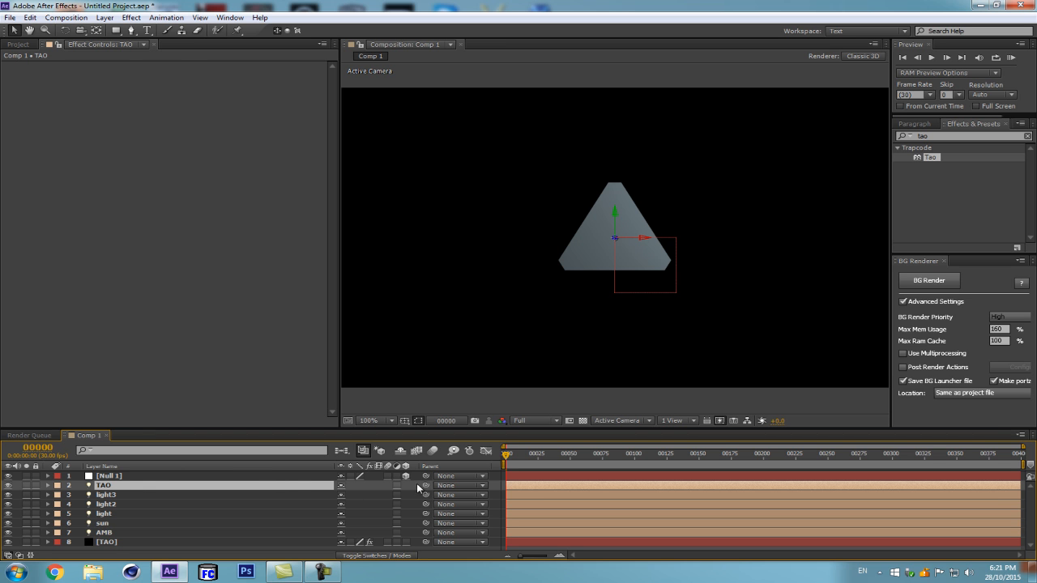
left_click(160, 478)
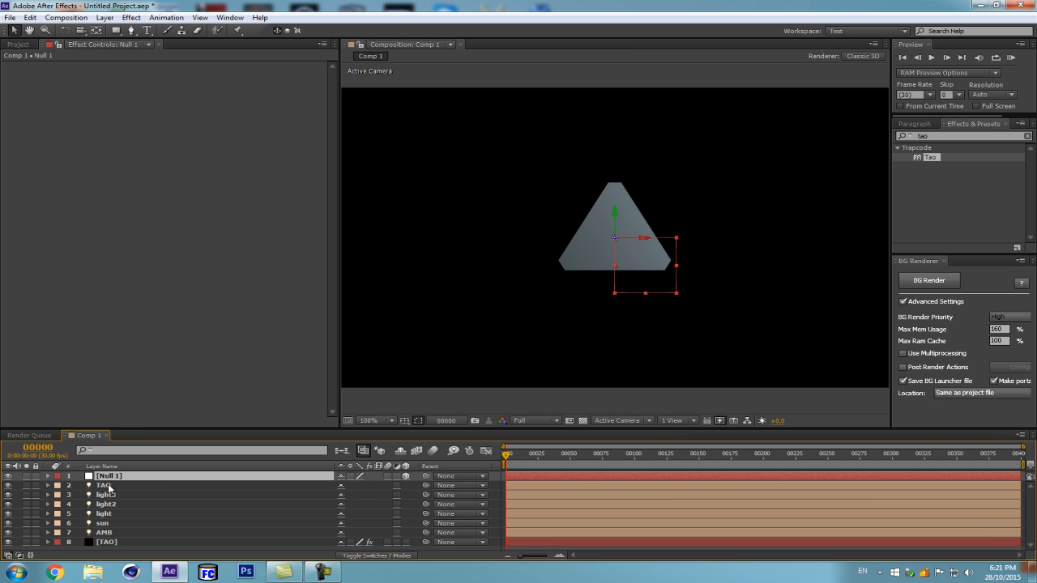
left_click(108, 486, "ctrl")
left_click_drag(132, 489, 125, 536)
left_click(139, 532, "ctrl")
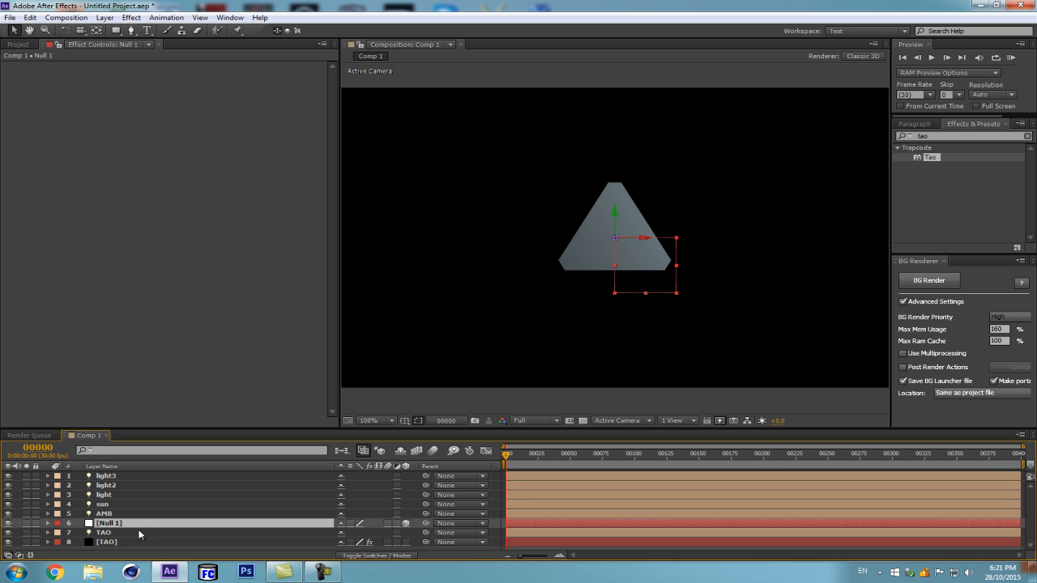
Rename the null layer as Rotation TAO.
key("Return")
type("Rotation TAO")
key("Return")
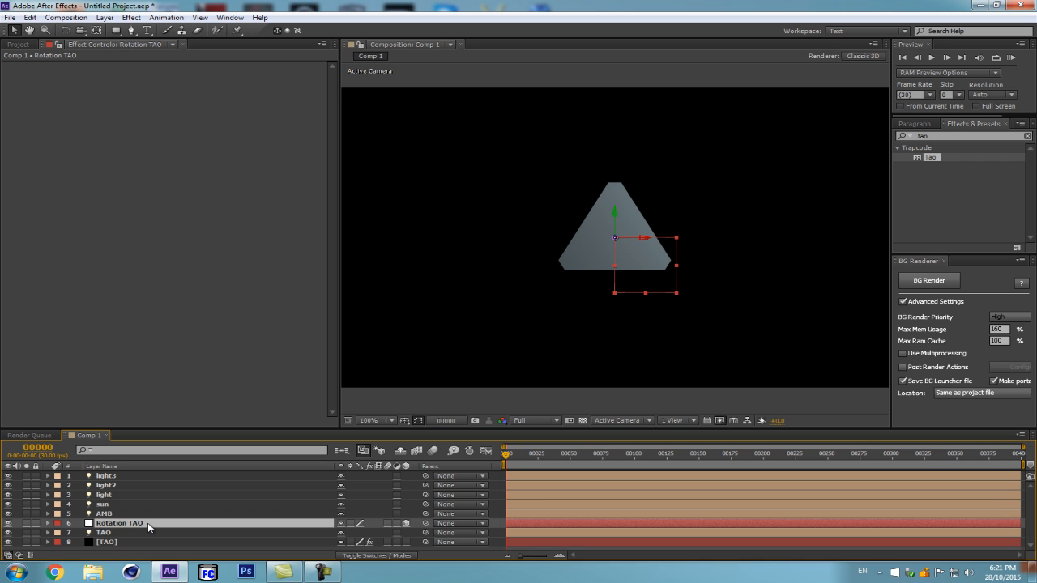
Duplicate the Rotation TAO null and rename the copy Move TAO.
key("ctrl+d")
key("Return")
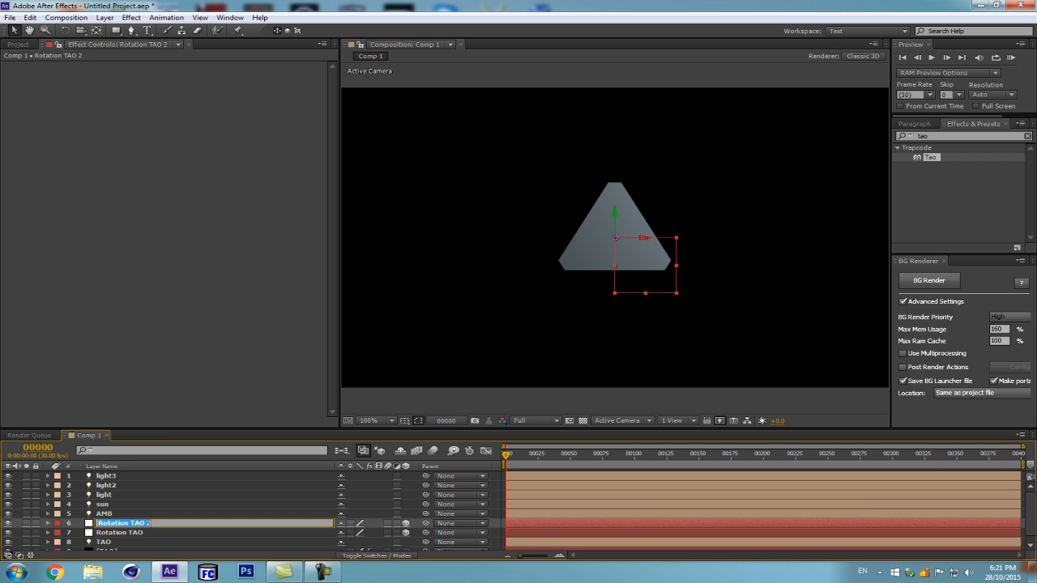
type("Move TAO")
key("Return")
scroll(166, 506, "down", 1)
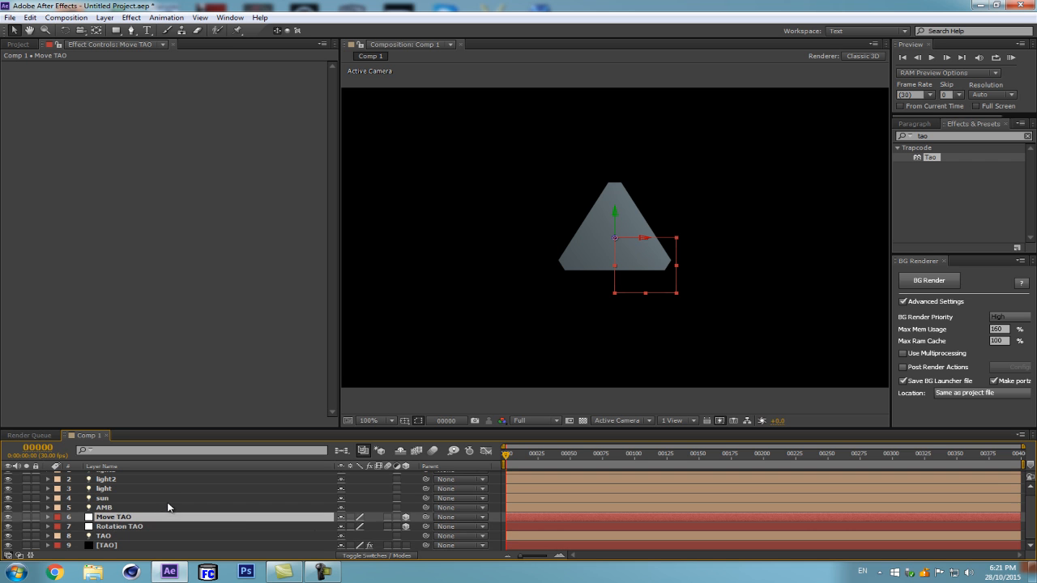
Parent the TAO light to the Rotation TAO null, and Rotation TAO to the Move TAO null.
left_click_drag(422, 533, 241, 526)
left_click(241, 526)
left_click_drag(426, 527, 221, 518)
left_click(129, 536)
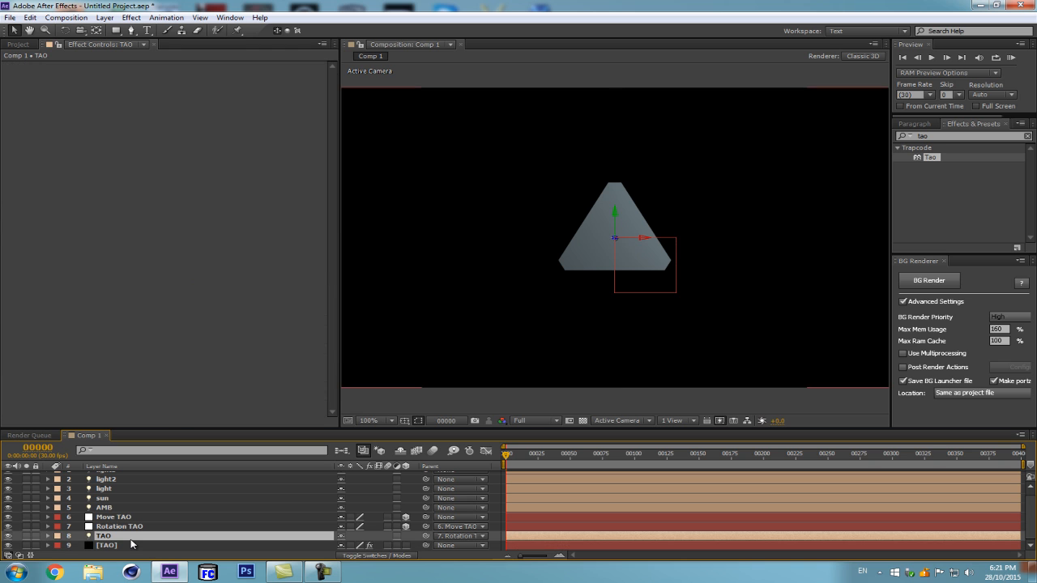
scroll(640, 303, "down", 1)
scroll(637, 305, "up", 1)
scroll(578, 267, "down", 1)
left_click(118, 518)
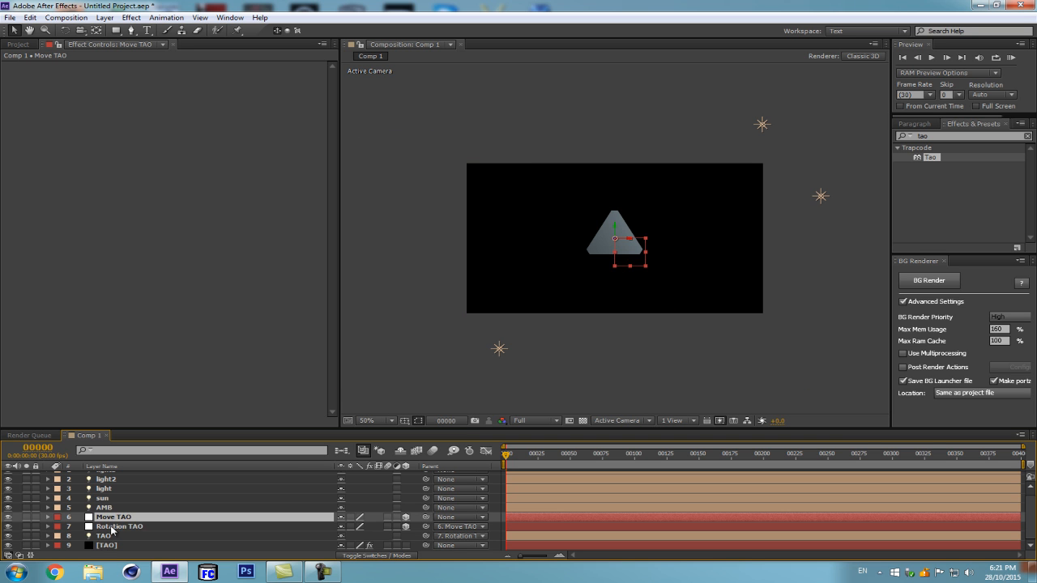
Turn off Chamfer in the Segment settings of the TAO solid's Tao effect.
left_click(106, 546)
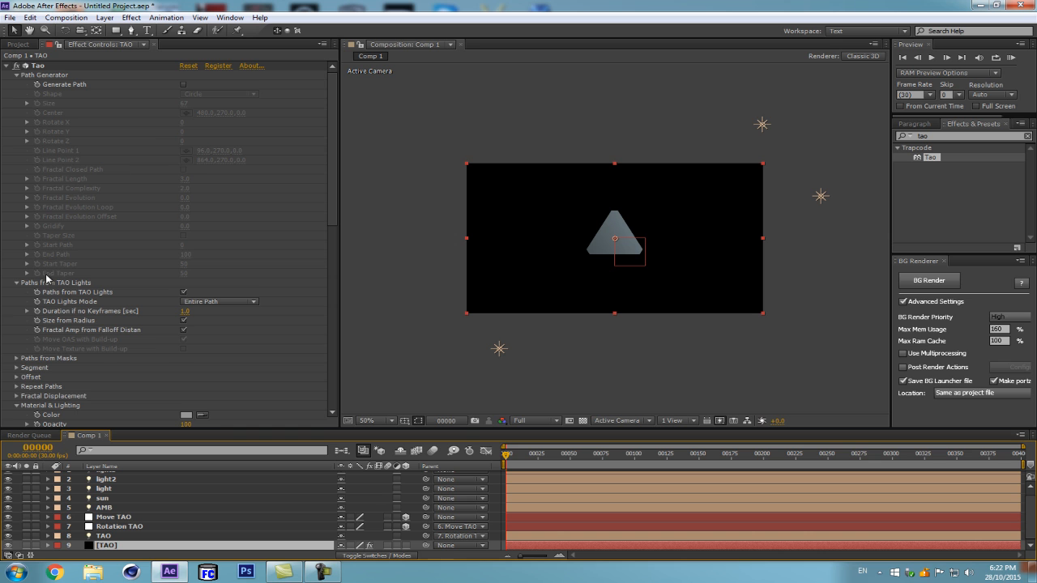
left_click(16, 367)
scroll(243, 316, "down", 4)
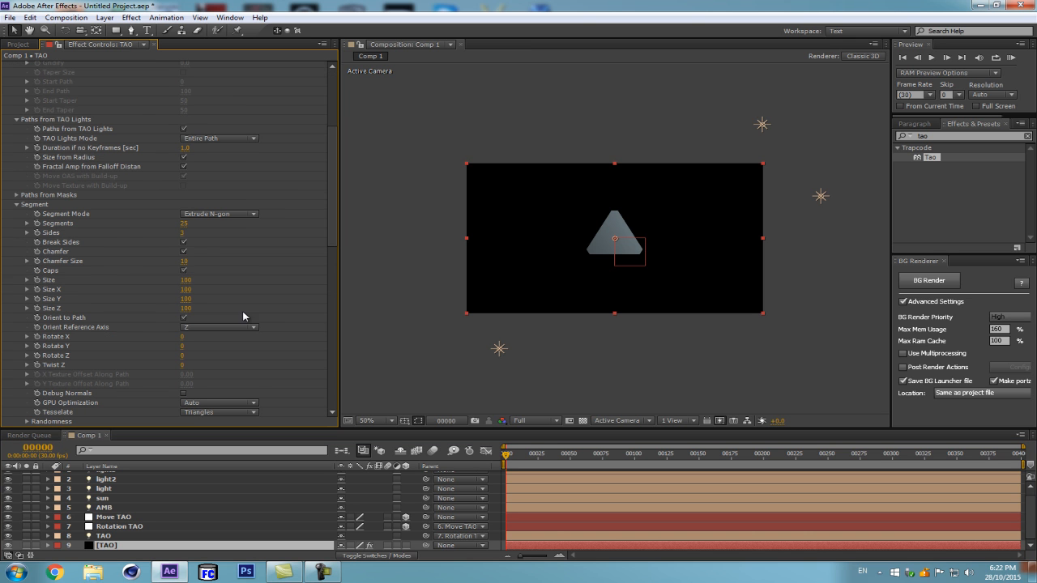
left_click(183, 252)
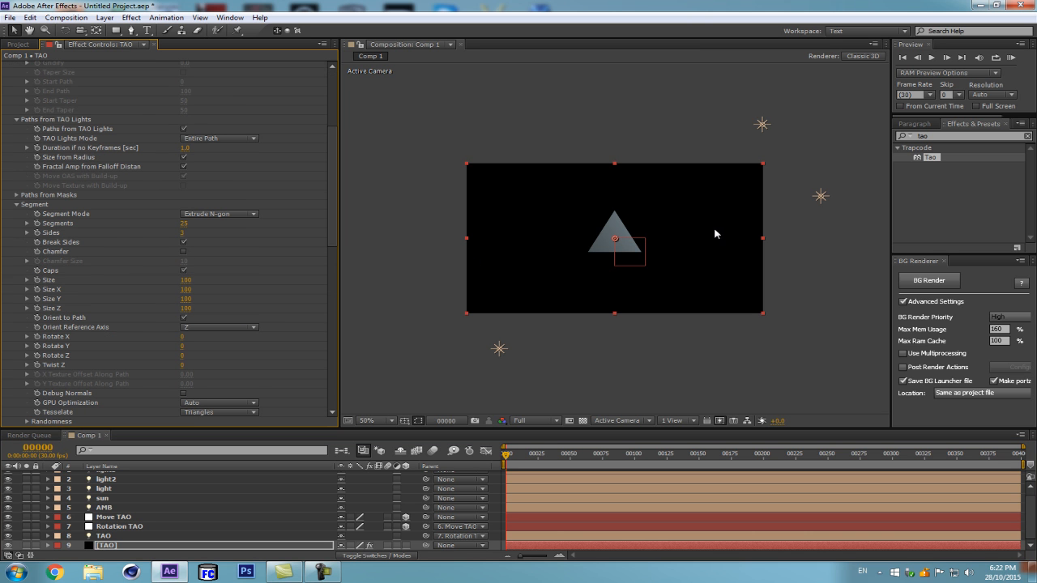
scroll(541, 232, "up", 1)
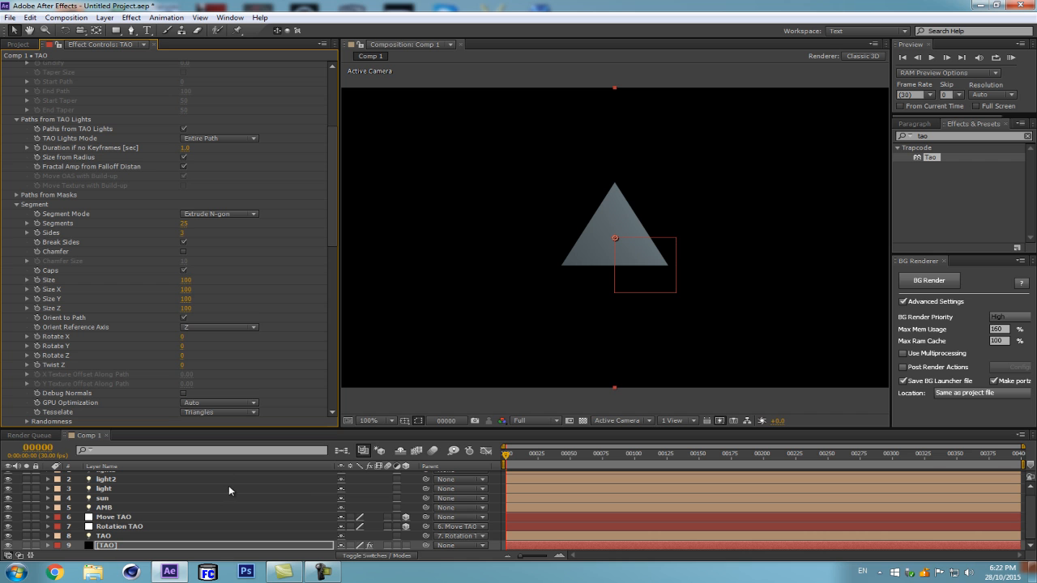
Keyframe the Move TAO null's Position at frame 0, and set it to 480, 69, 0 at frame 30.
left_click(123, 536)
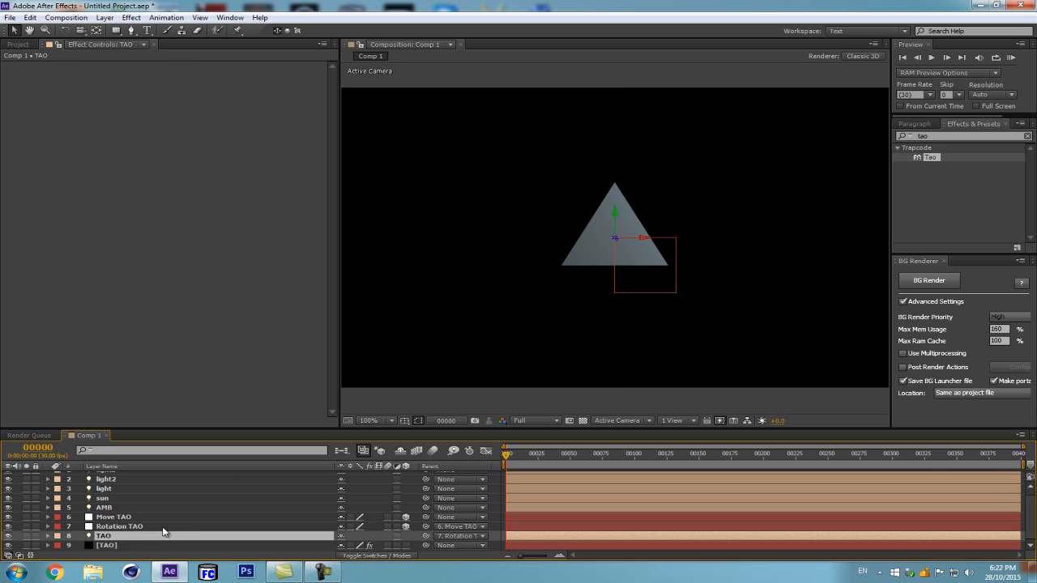
left_click(105, 520)
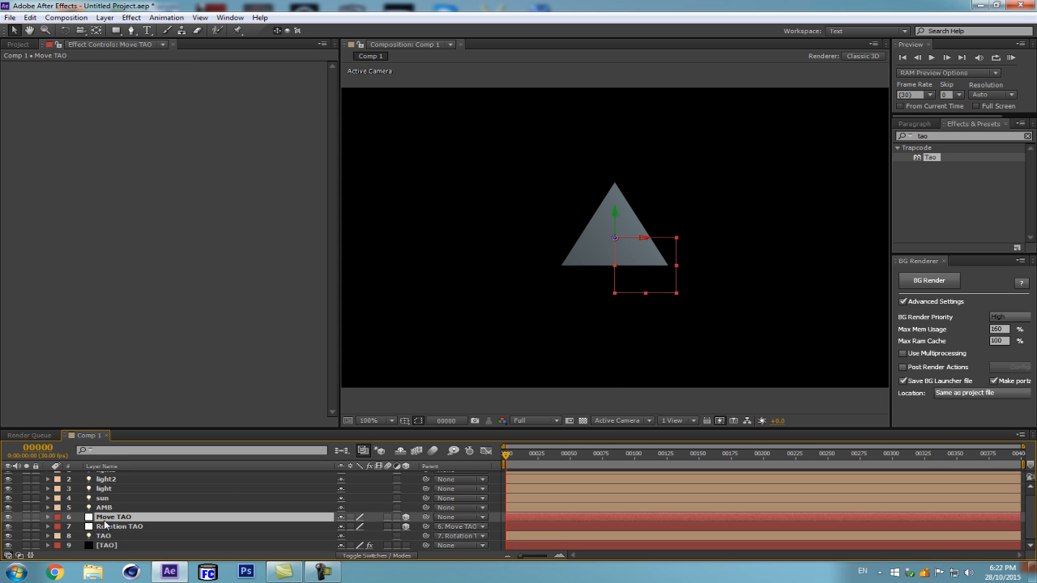
key("p")
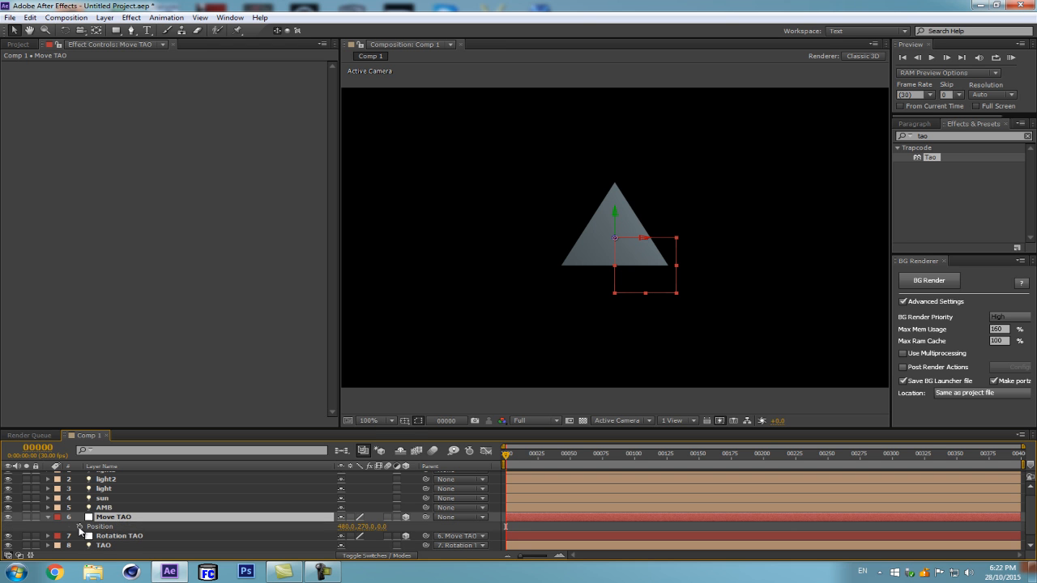
left_click_drag(504, 459, 543, 459)
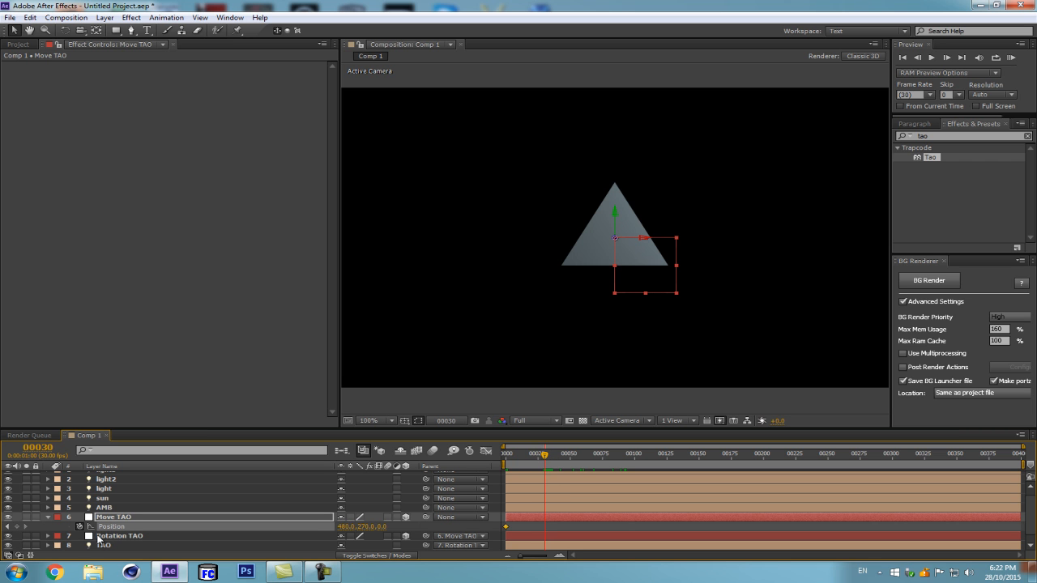
left_click(16, 528)
left_click_drag(341, 529, 194, 567)
key("ctrl+z")
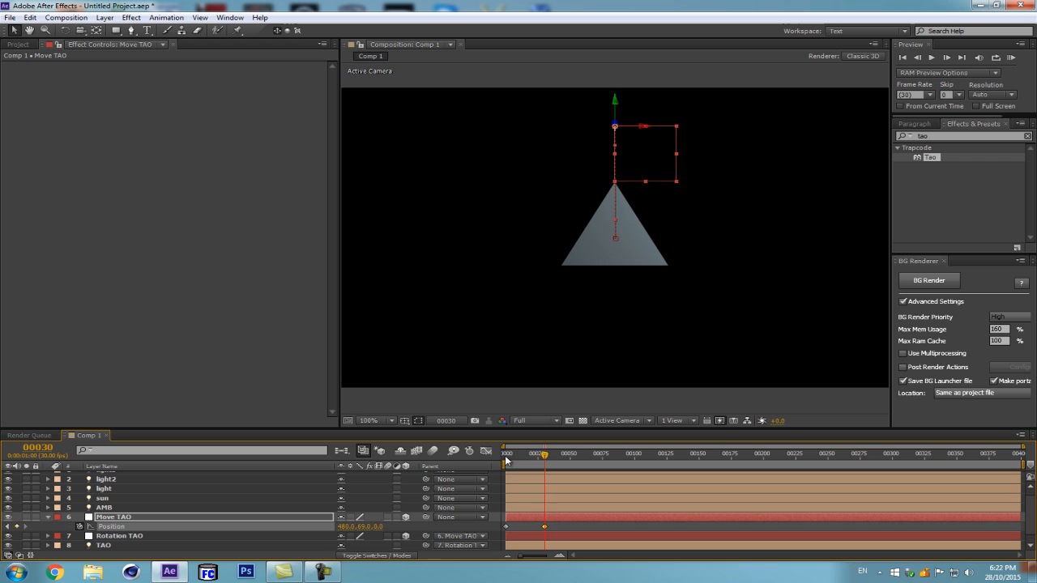
Lower the Move TAO null's Position at frame 0 to 480, 499, 0.
left_click(502, 456)
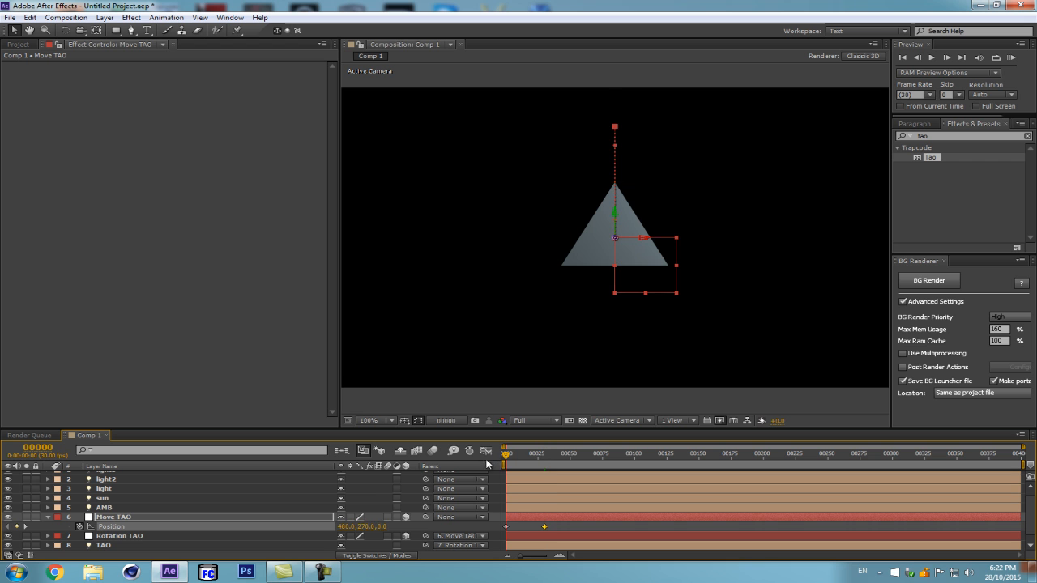
left_click_drag(369, 528, 608, 528)
left_click_drag(539, 503, 527, 508)
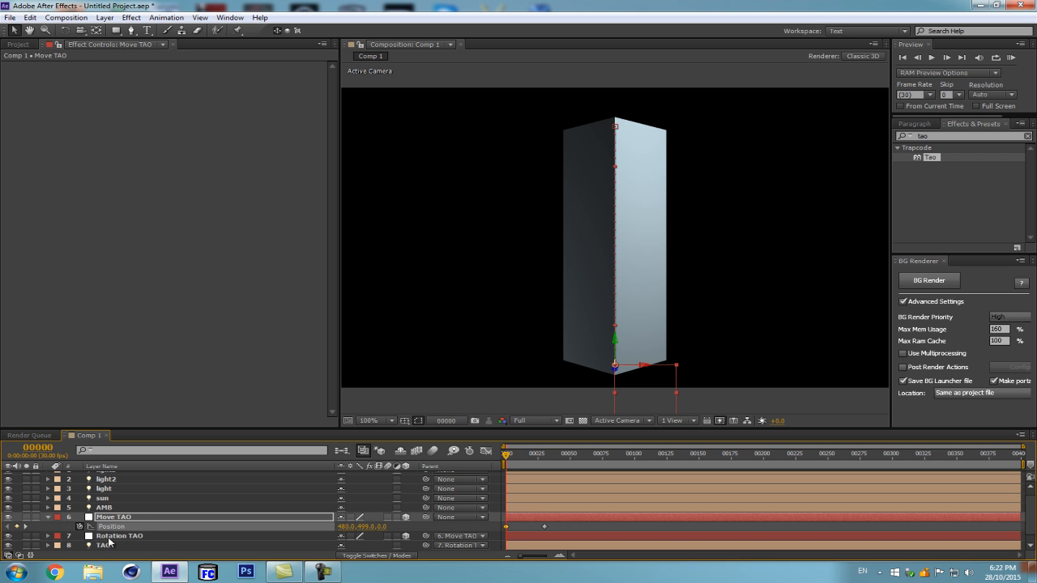
Set the TAO solid's Segment Mode to Repeat N-gon and reduce Segments to 3.
scroll(109, 547, "down", 1)
left_click(105, 545)
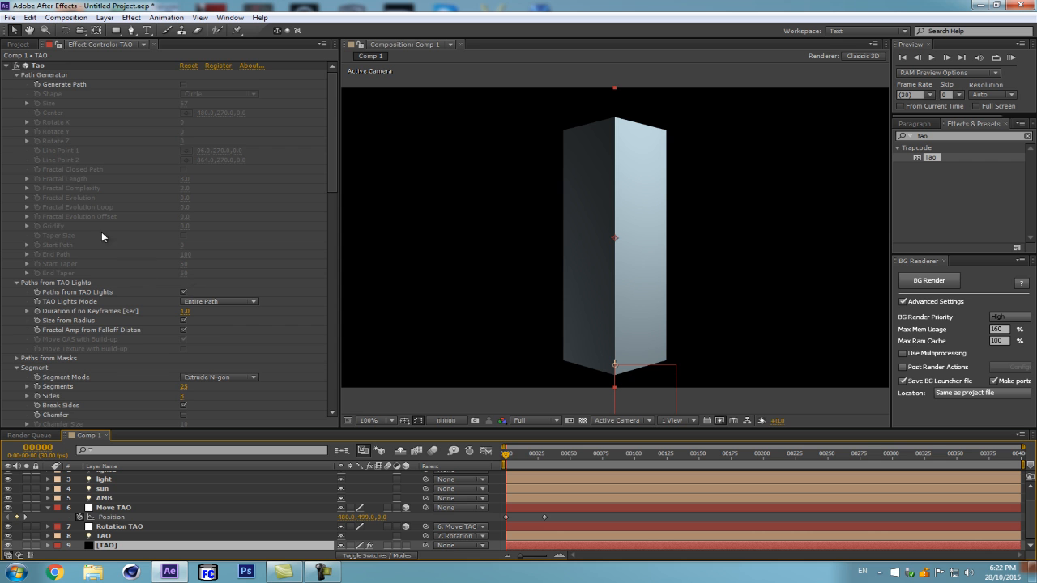
scroll(115, 261, "down", 2)
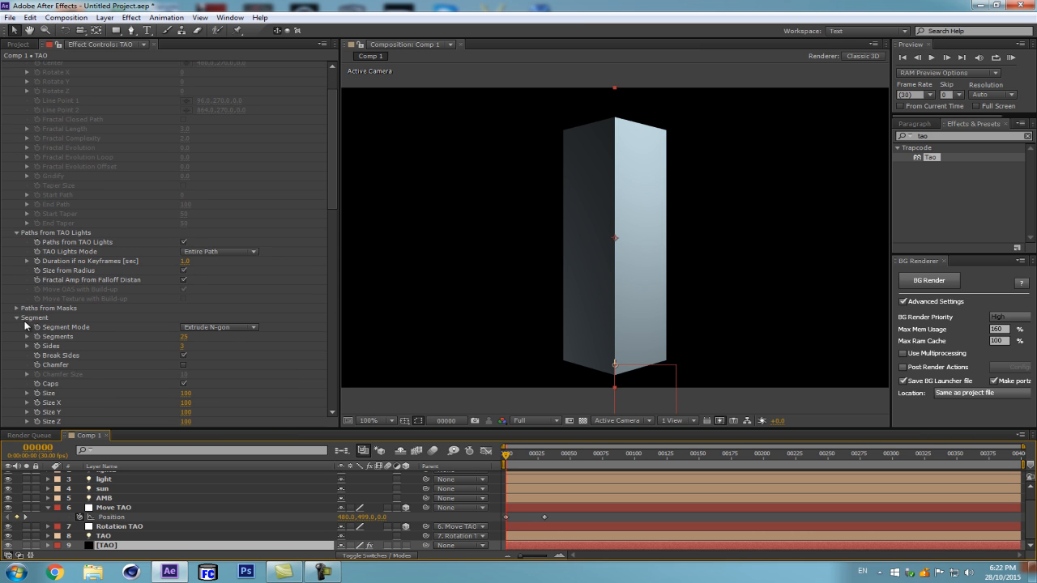
left_click(224, 325)
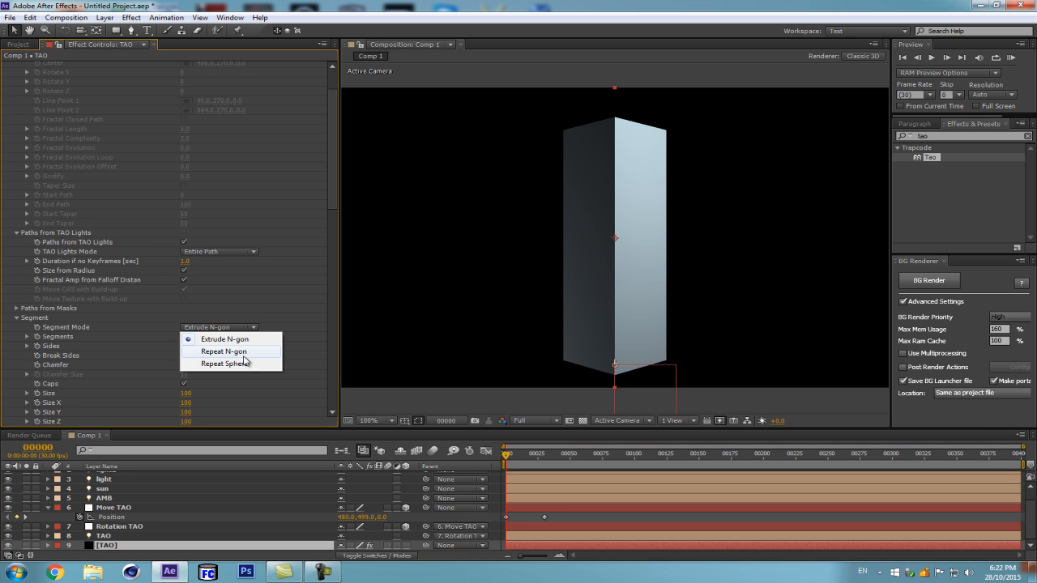
left_click(212, 352)
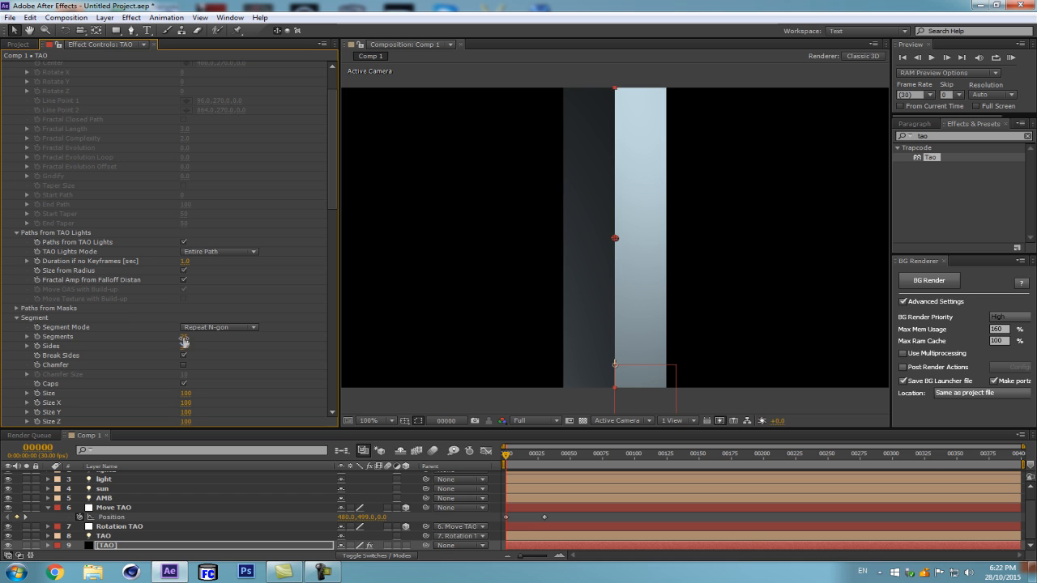
left_click_drag(177, 337, 170, 338)
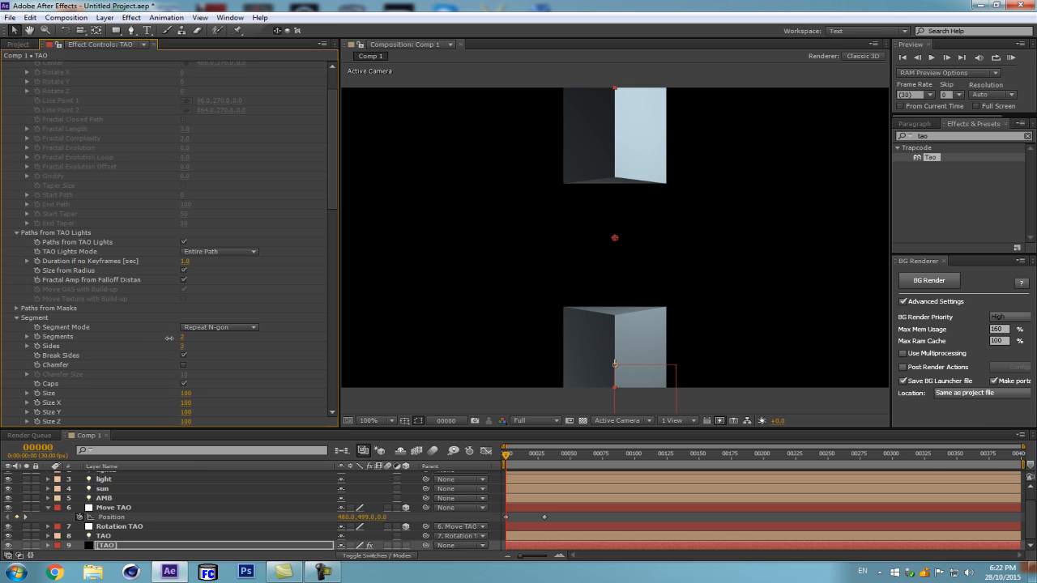
Try the Repeat Sphere segment mode on the TAO solid, and return to Repeat N-gon.
left_click(240, 327)
left_click(228, 363)
left_click(232, 331)
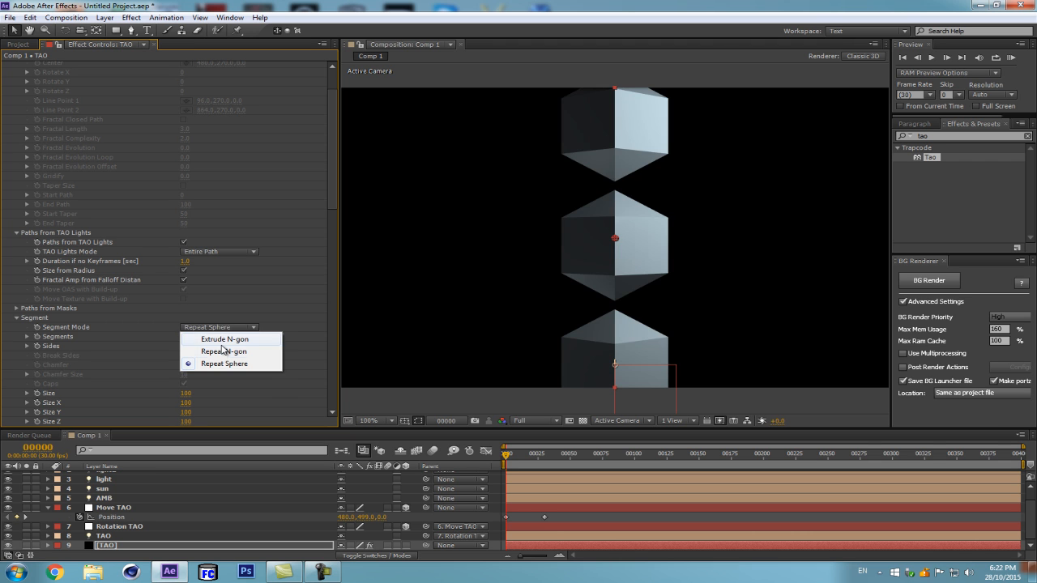
left_click(218, 352)
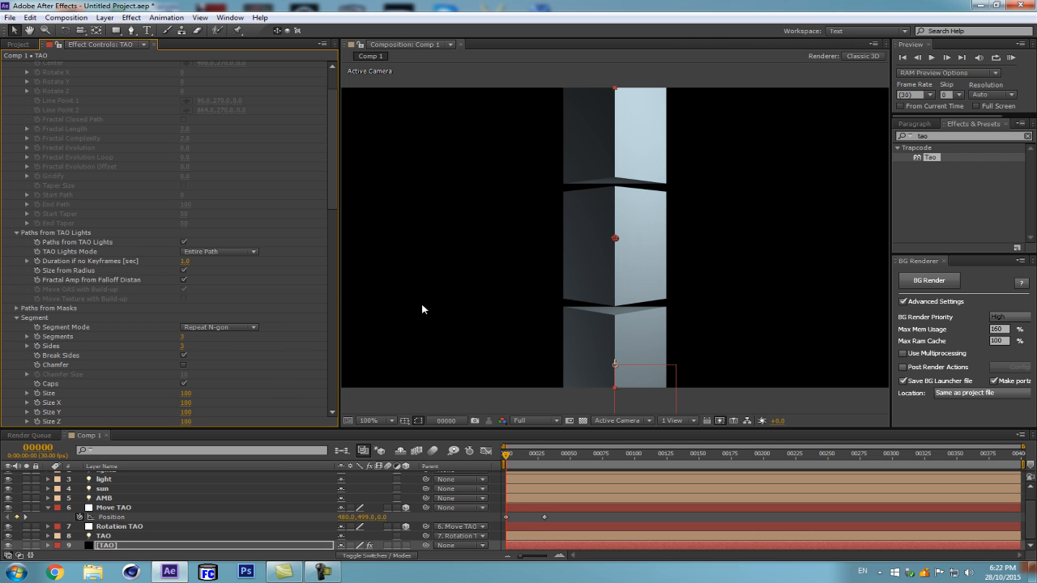
Set Size Z to 30 and Segments to 6 in the TAO solid's Segment settings.
scroll(208, 384, "down", 1)
left_click_drag(186, 397, 150, 407)
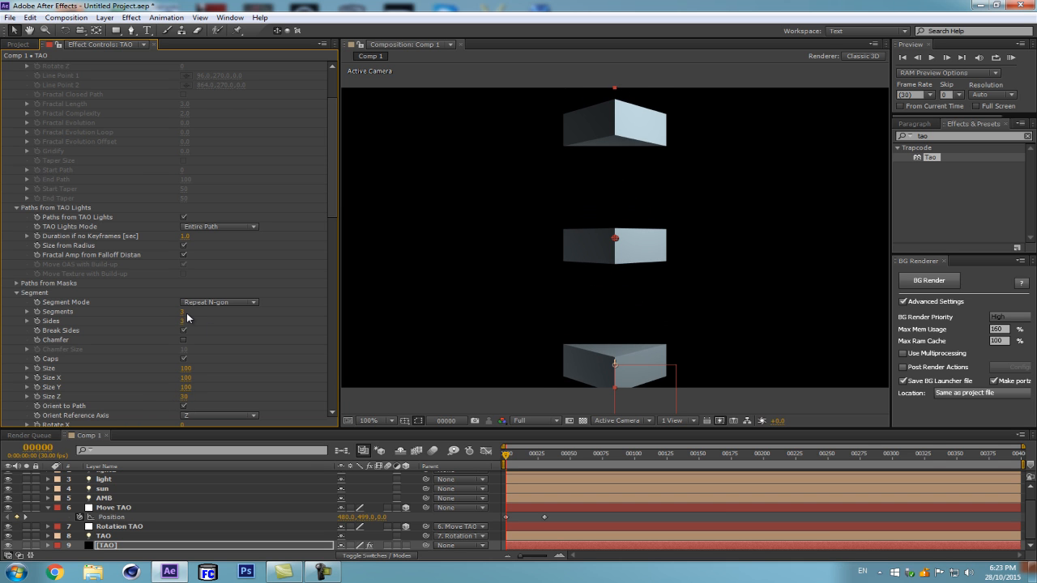
left_click_drag(183, 316, 185, 311)
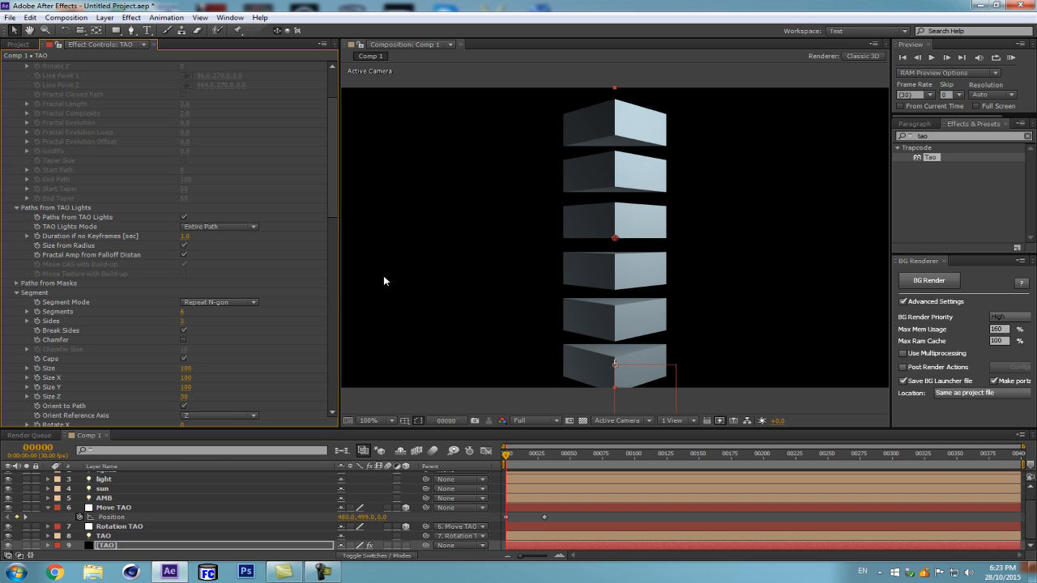
Show the Rotation TAO null's rotation properties and the TAO light's Position, and enlarge the timeline area to fit all layers.
left_click(138, 510)
mouse_move(507, 455)
left_mouse_down()
mouse_move(542, 457)
mouse_move(502, 462)
left_mouse_up()
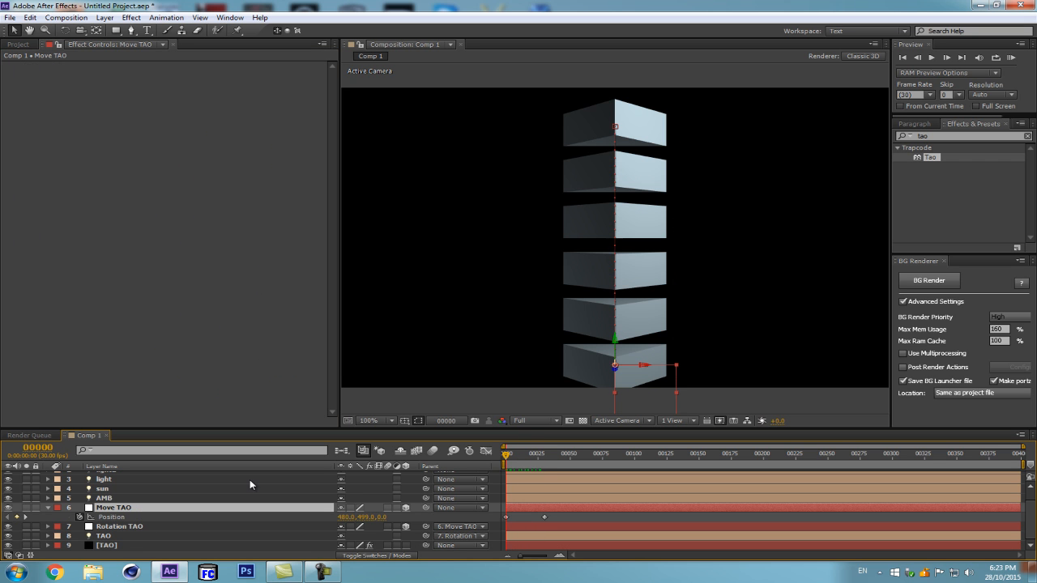
left_click(126, 527)
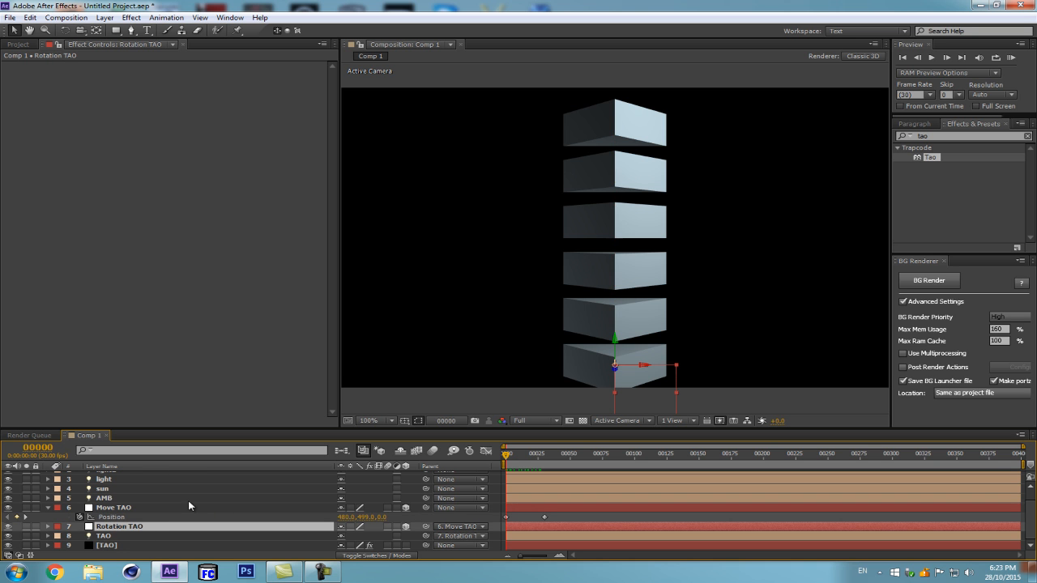
key("r")
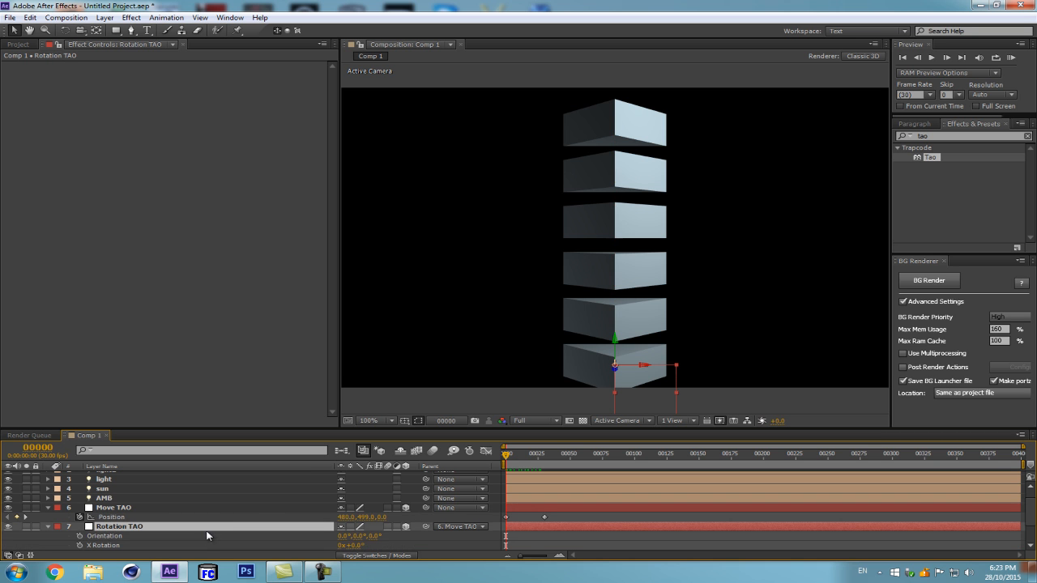
scroll(201, 530, "down", 2)
left_click(178, 538)
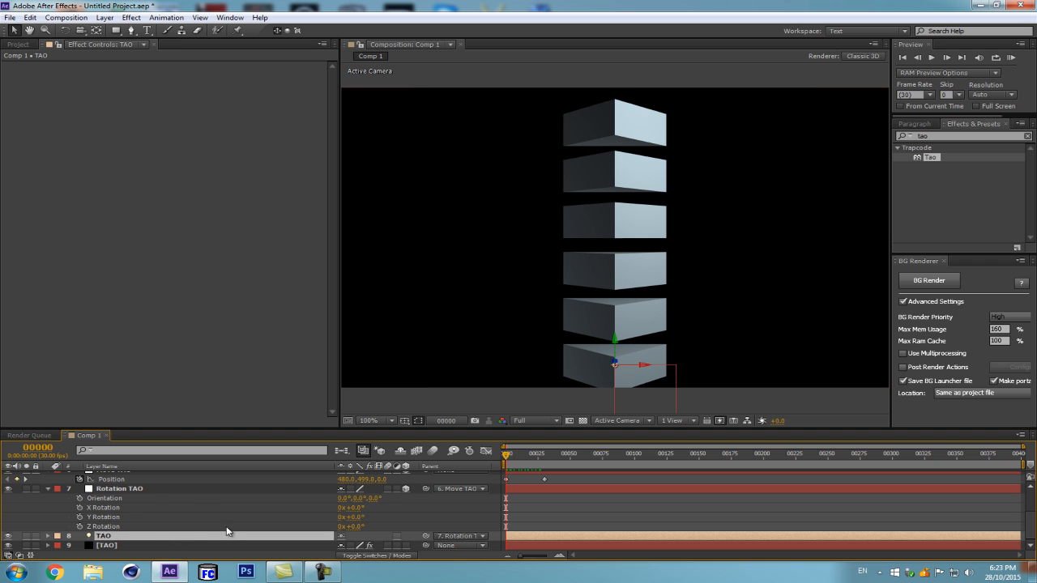
key("p")
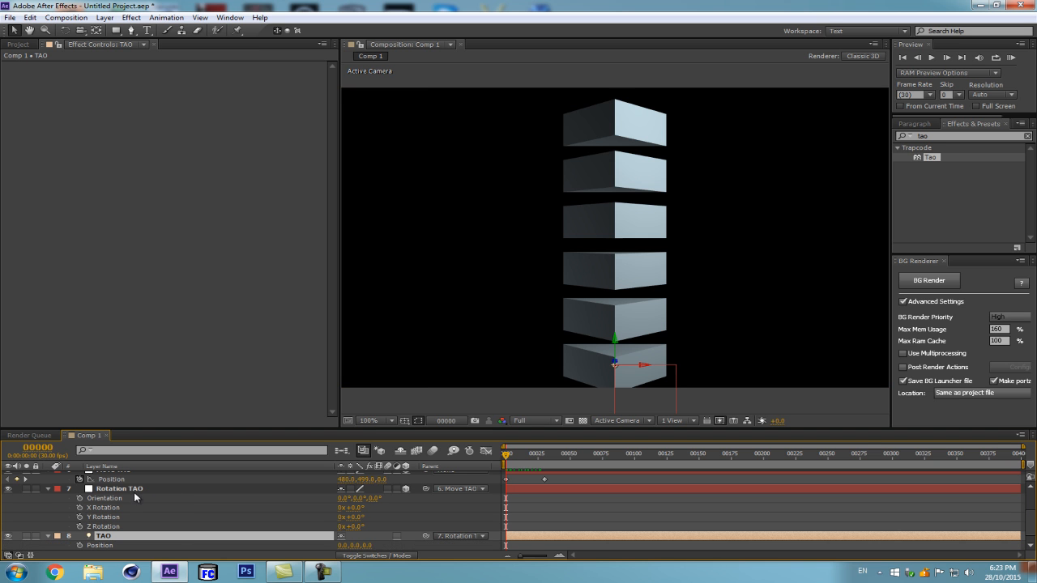
left_click_drag(405, 406, 400, 358)
Try animating the Rotation TAO null's Position X from -200 at frame 0 to 0 at frame 30, and preview the motion.
left_click(162, 472)
key("p")
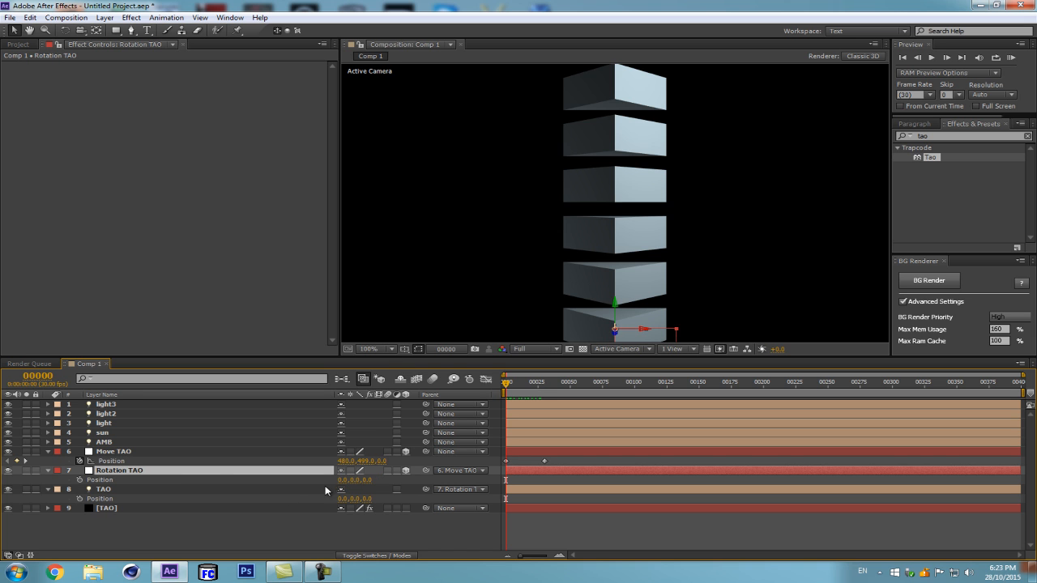
left_click_drag(347, 480, 330, 485)
left_click(78, 480)
left_click_drag(508, 386, 545, 386)
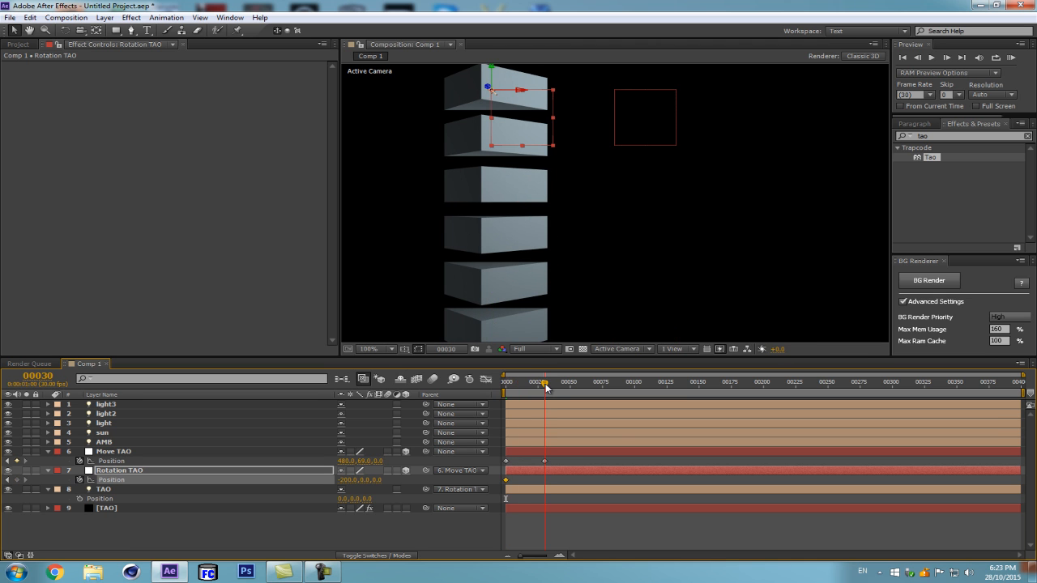
left_click(349, 480)
type("0")
key("Return")
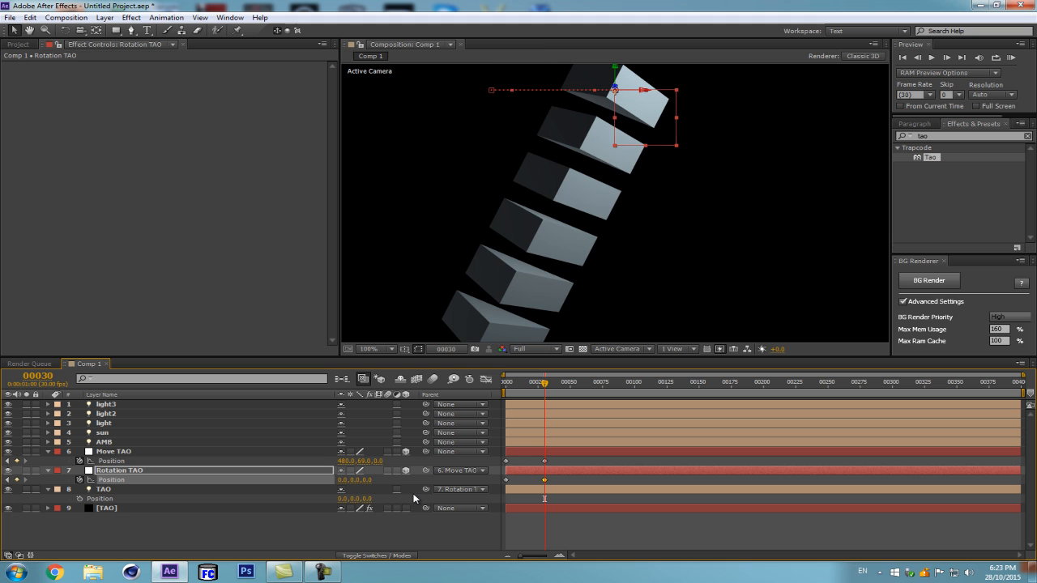
left_click_drag(555, 382, 506, 384)
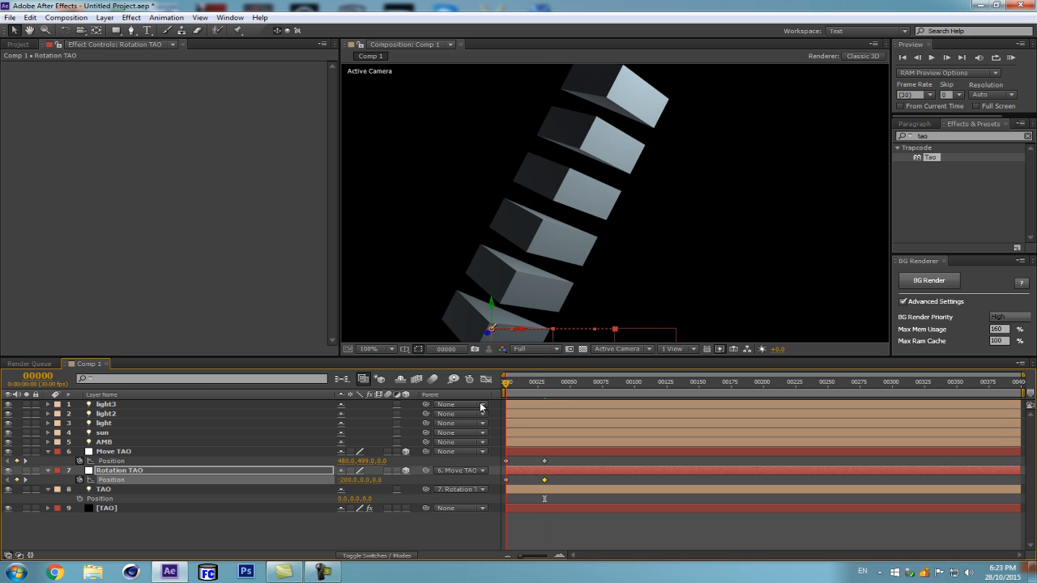
key("space")
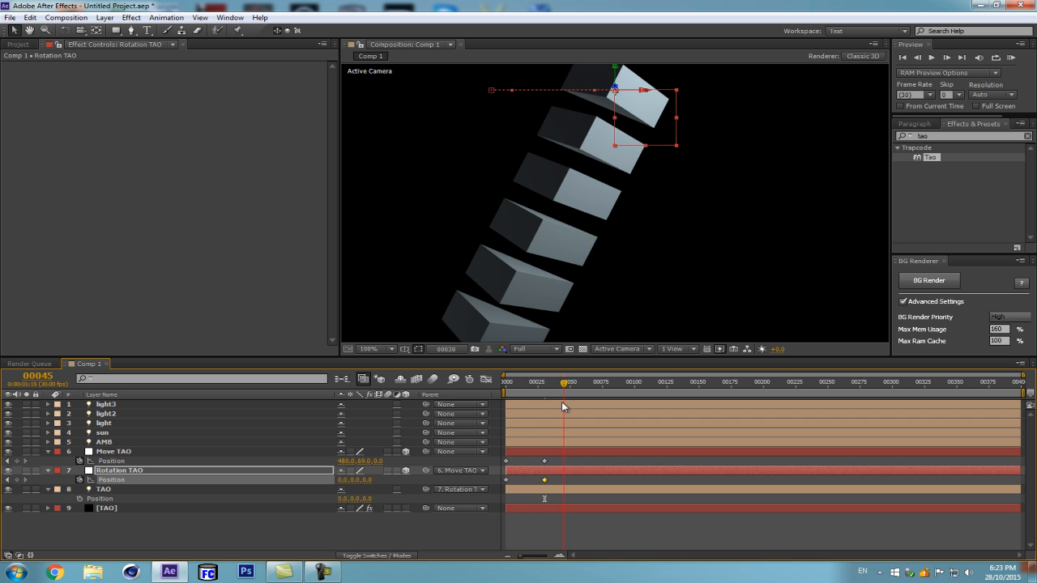
left_click_drag(563, 403, 488, 423)
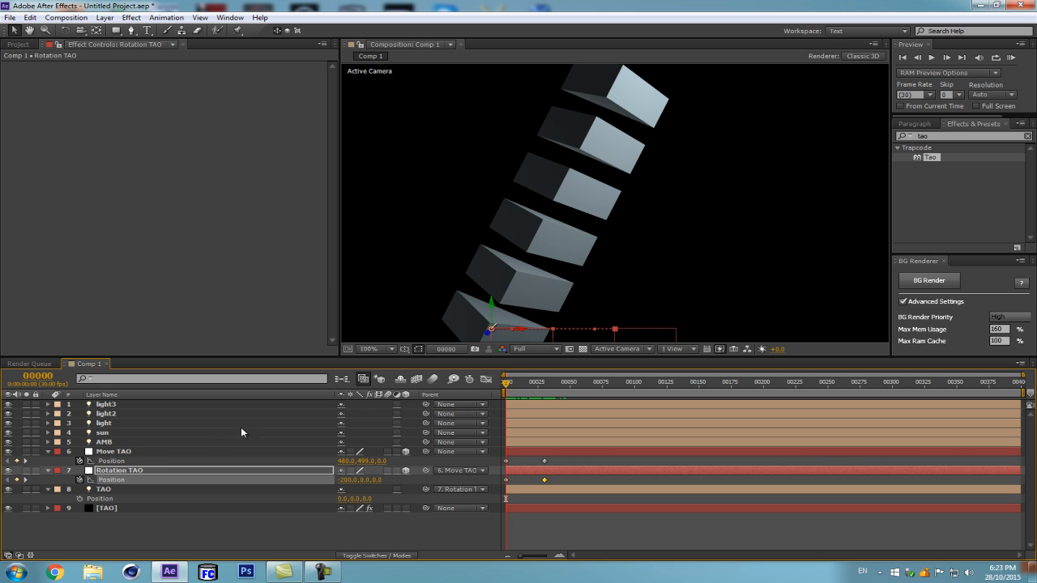
Delete the Rotation TAO null's Position keyframes and reset its Position X to 0.
left_click_drag(578, 478, 480, 481)
key("Delete")
key("ctrl+z")
left_click_drag(577, 478, 478, 494)
key("Delete")
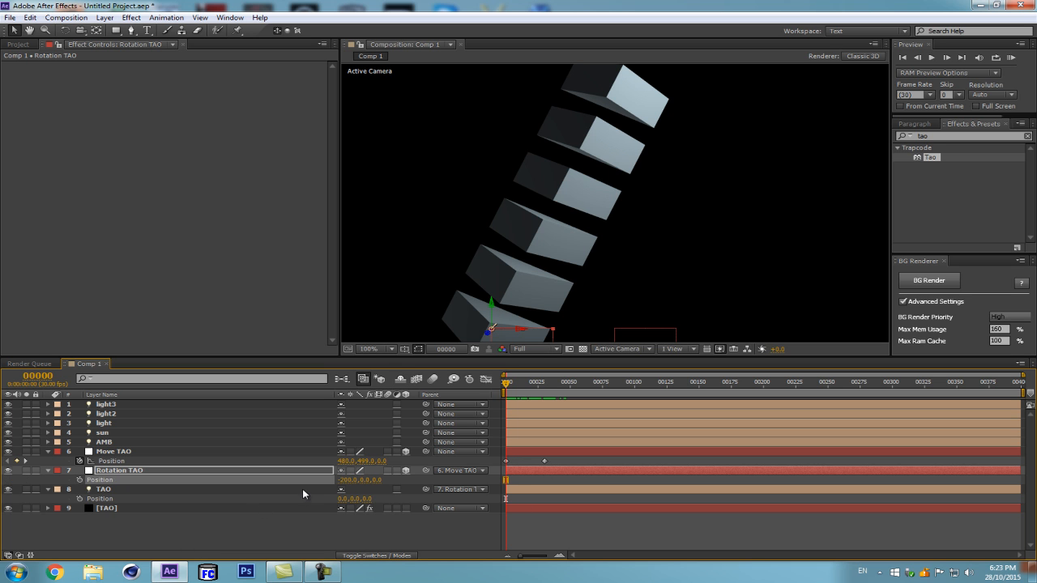
left_click(346, 480)
type("00")
key("Return")
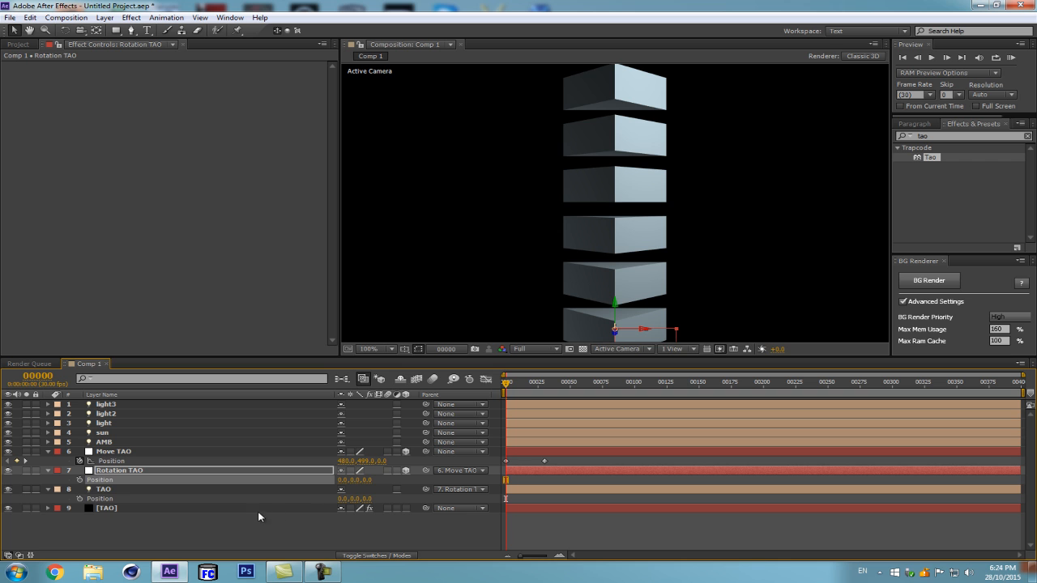
Keyframe the TAO light's Position at frame 0 with X at -200.
left_click(102, 491)
left_click(78, 499)
left_click(342, 500)
type("-200")
key("Return")
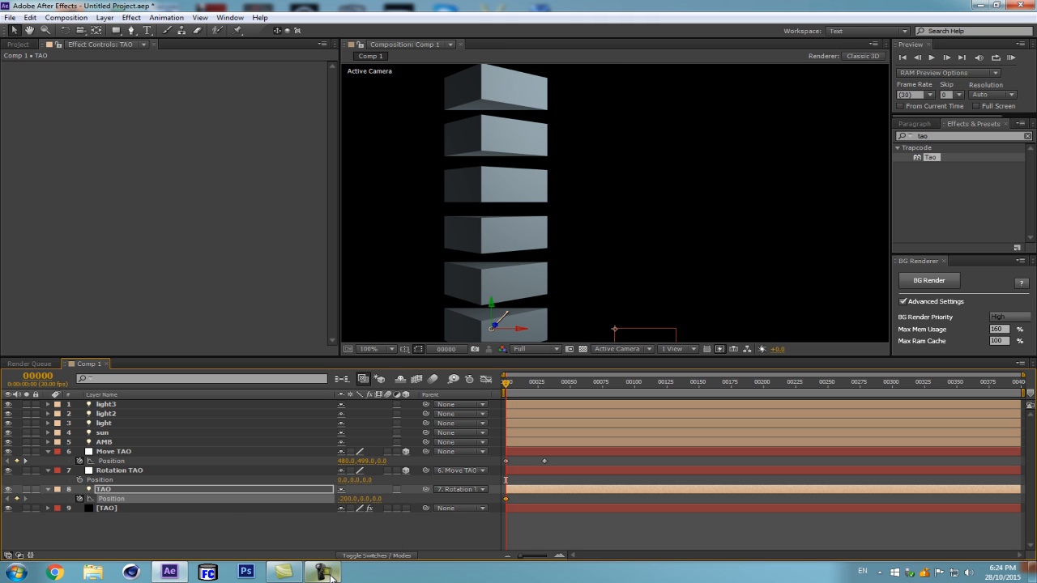
Set the TAO light's Position X to 0 at frame 30.
left_click(548, 383)
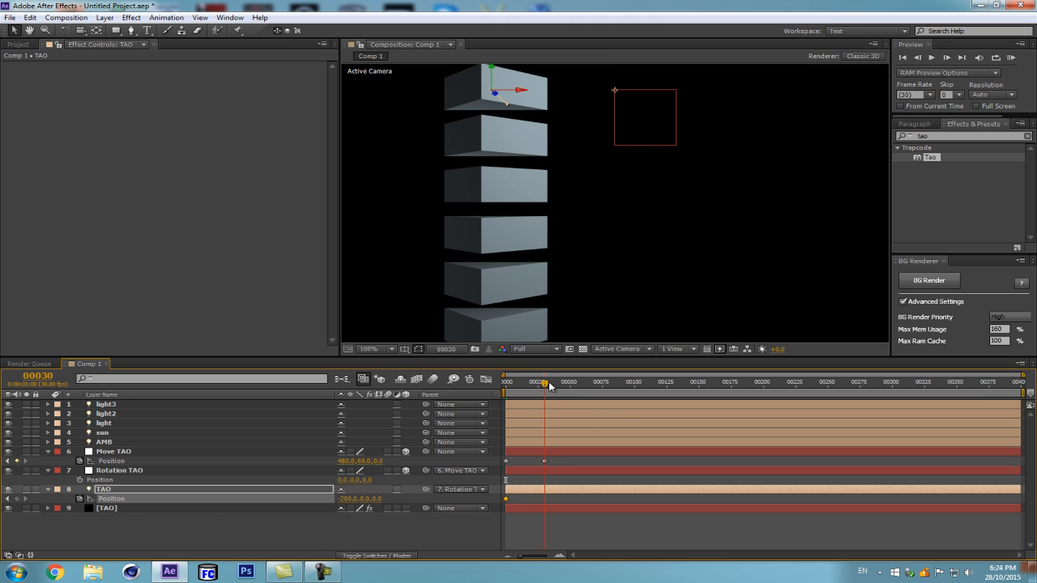
left_click(349, 498)
type("0")
key("Return")
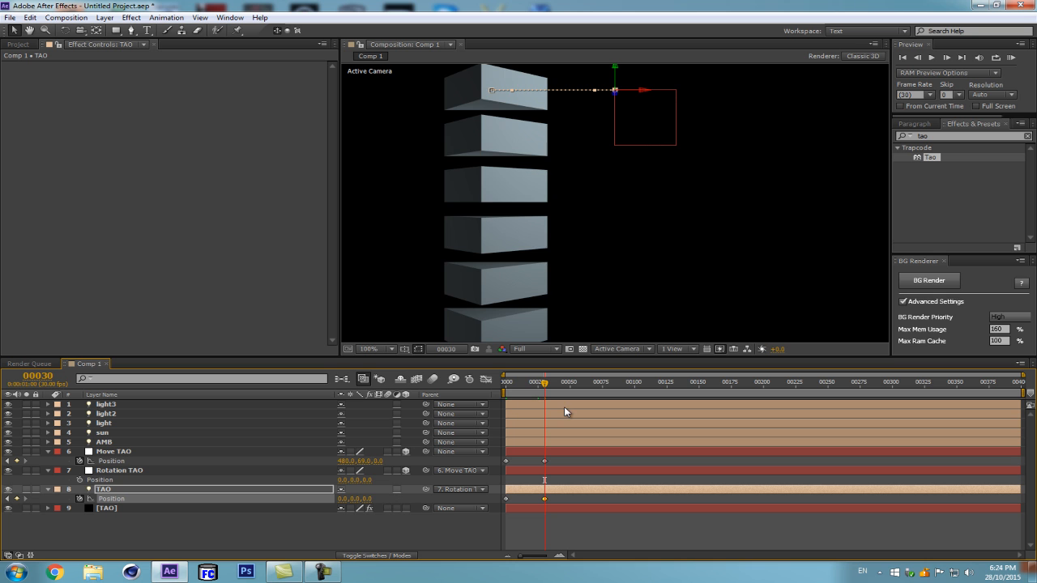
Add a Y Rotation keyframe to the Rotation TAO null at frame 0.
left_click_drag(545, 382, 497, 395)
left_click(113, 469)
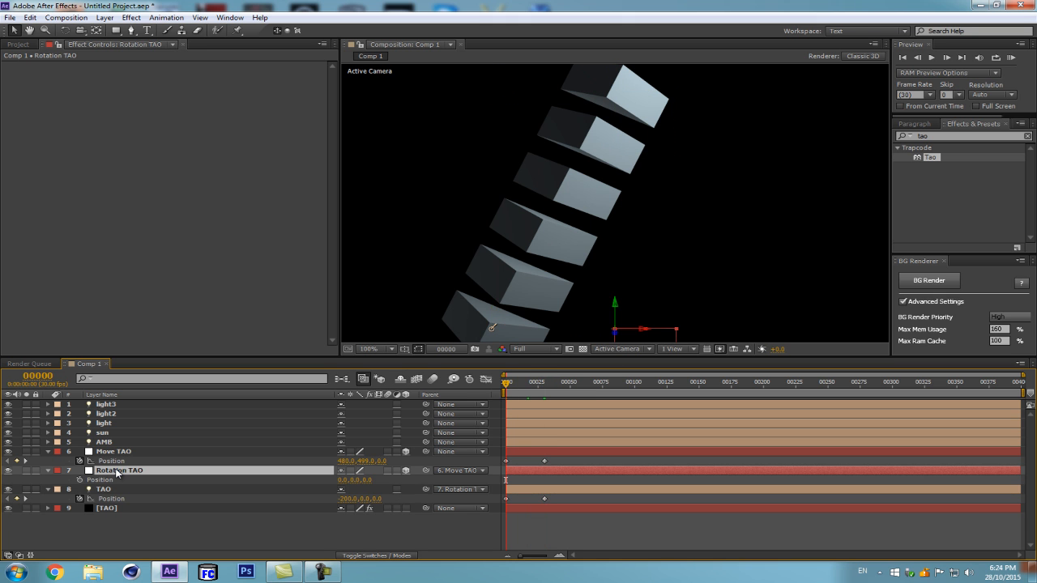
key("r")
left_click(80, 499)
Set the Rotation TAO null's Y Rotation to 55 full revolutions at frame 30.
left_click_drag(507, 382, 548, 388)
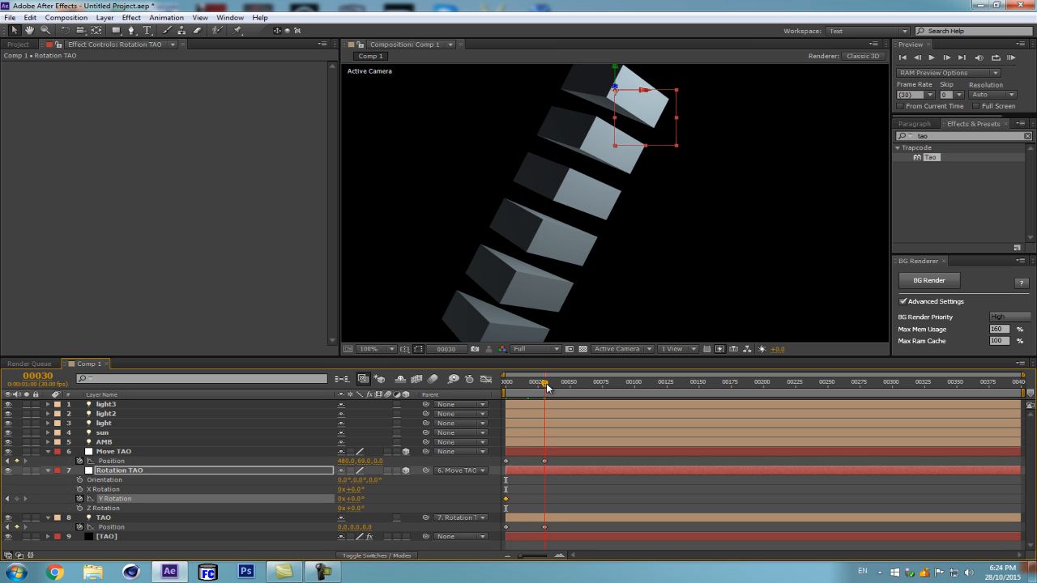
left_click_drag(350, 503, 555, 480)
key("ctrl+z")
left_click(343, 499)
type("55")
key("Return")
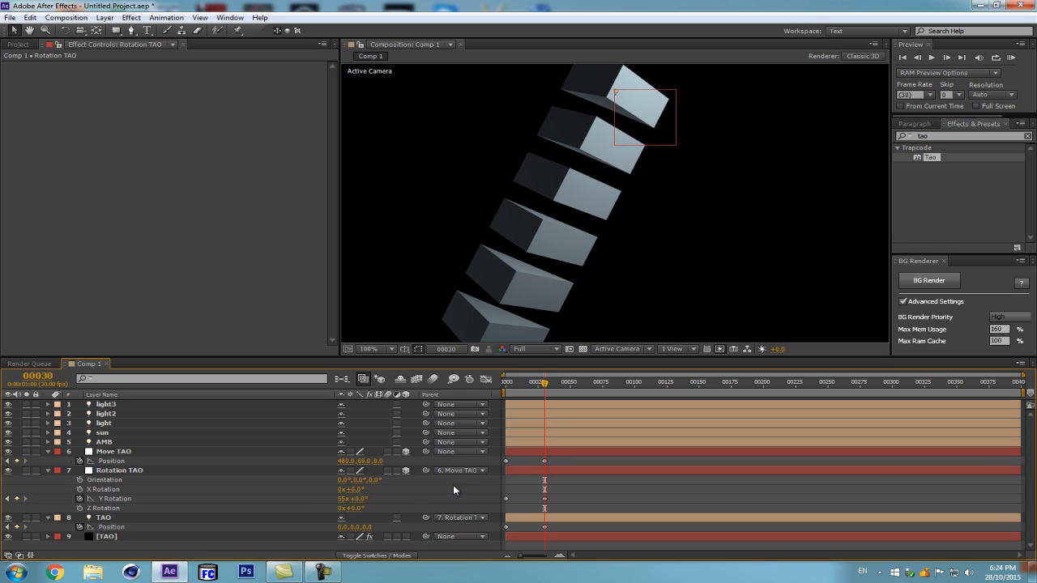
Increase the Tao effect's Segments on the TAO solid to 619.
mouse_move(562, 393)
left_mouse_down()
mouse_move(504, 396)
mouse_move(544, 395)
left_mouse_up()
left_click(168, 537)
scroll(153, 183, "down", 5)
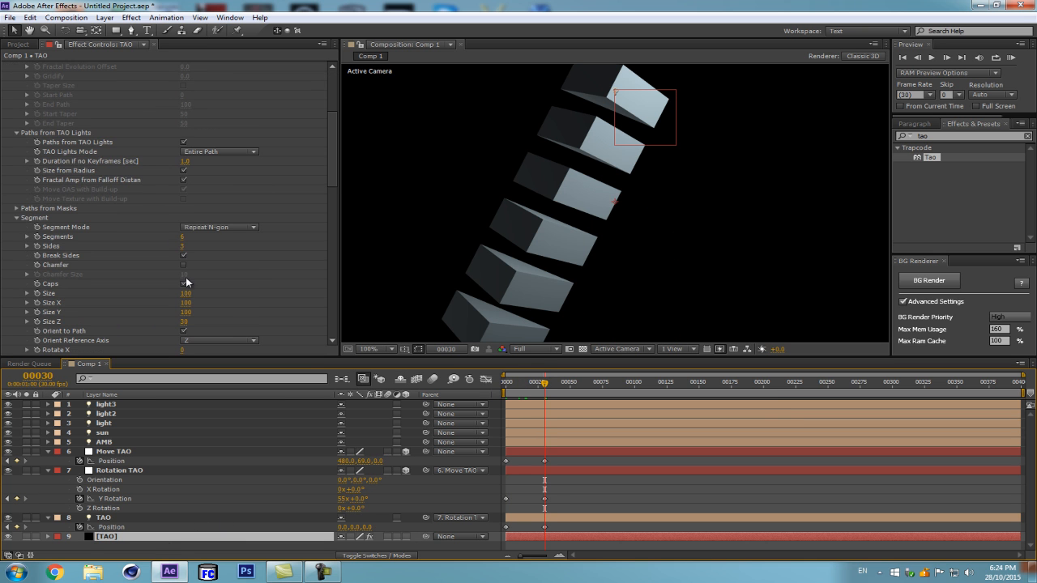
left_click_drag(183, 236, 547, 226)
scroll(683, 200, "down", 1)
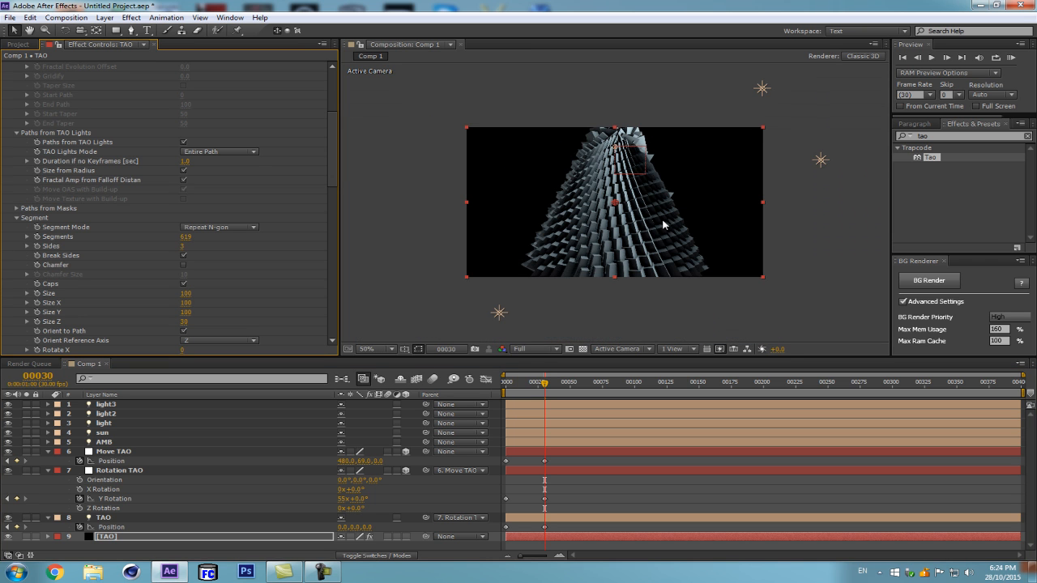
Review the light and null motion along the spiral path between frame 0 and frame 30.
left_click_drag(544, 384, 478, 398)
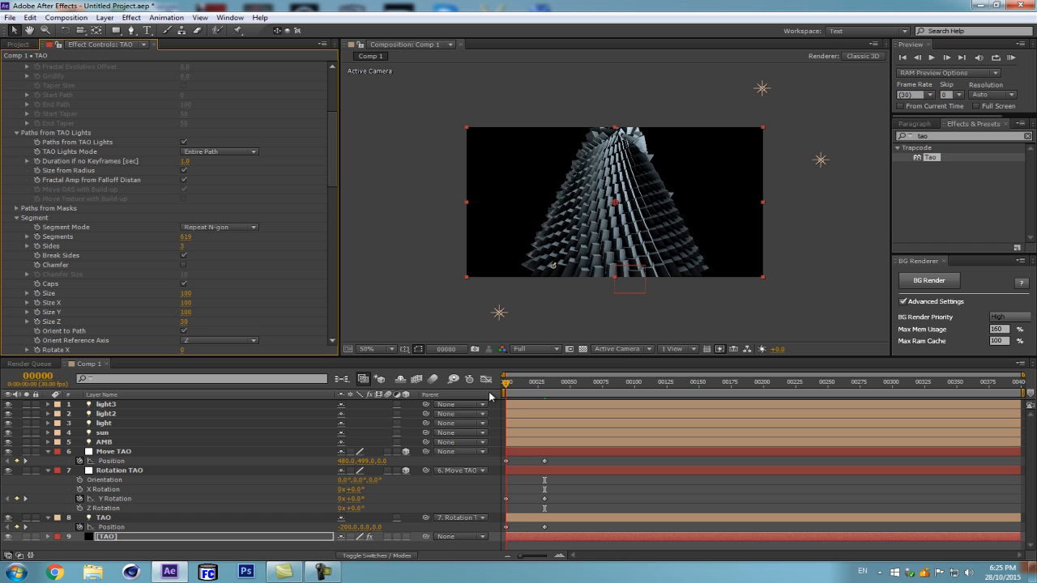
left_click_drag(501, 395, 543, 397)
left_click_drag(530, 402, 486, 412)
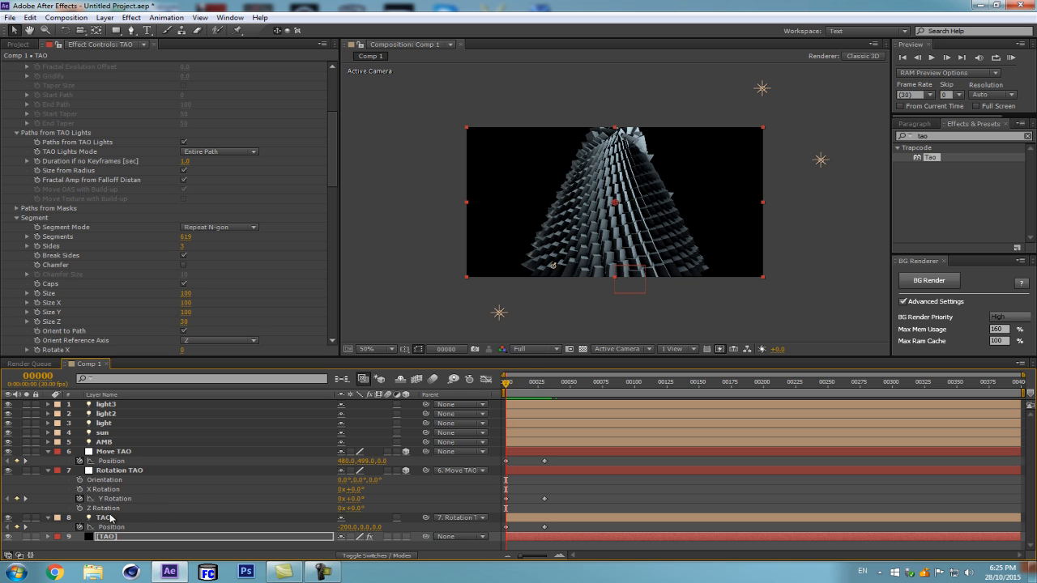
left_click_drag(512, 381, 465, 395)
Turn off Orient to Path for the Tao segments on the TAO solid.
left_click(117, 539)
scroll(176, 273, "down", 1)
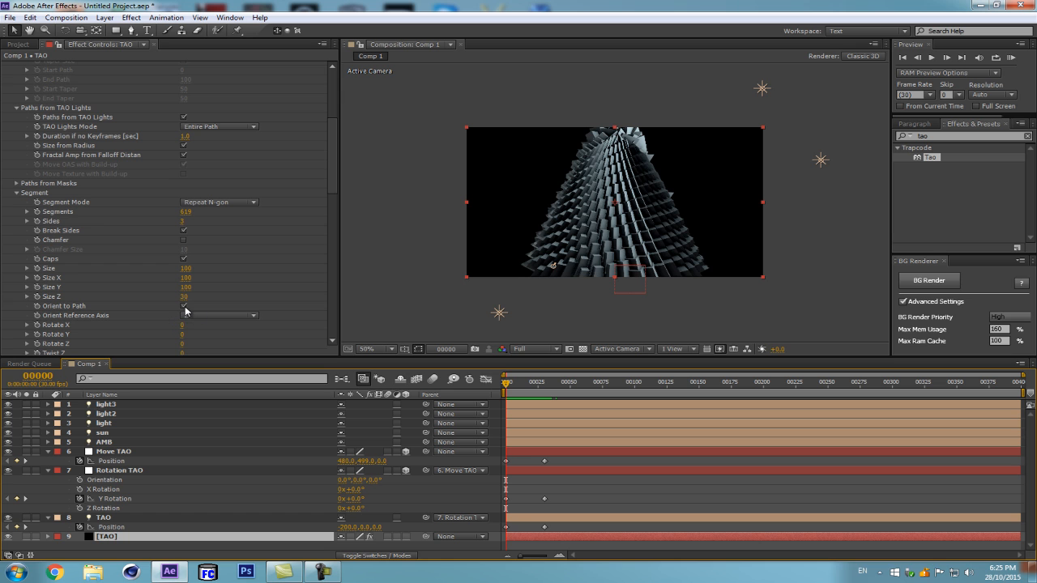
left_click(185, 307)
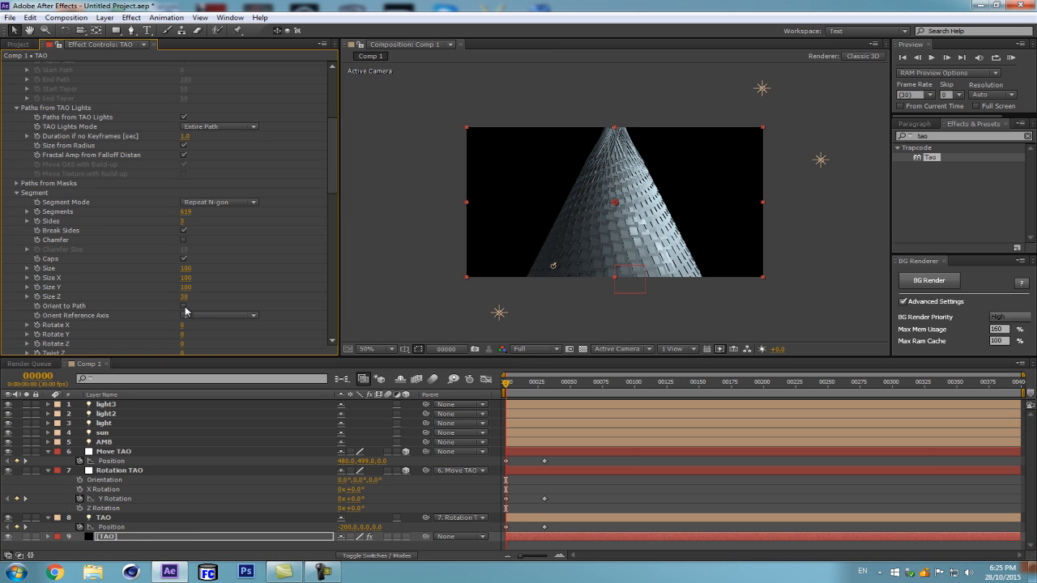
Set the Tao segments' Rotate X to 135 and Size to 69.
scroll(182, 315, "down", 1)
left_click_drag(180, 300, 256, 290)
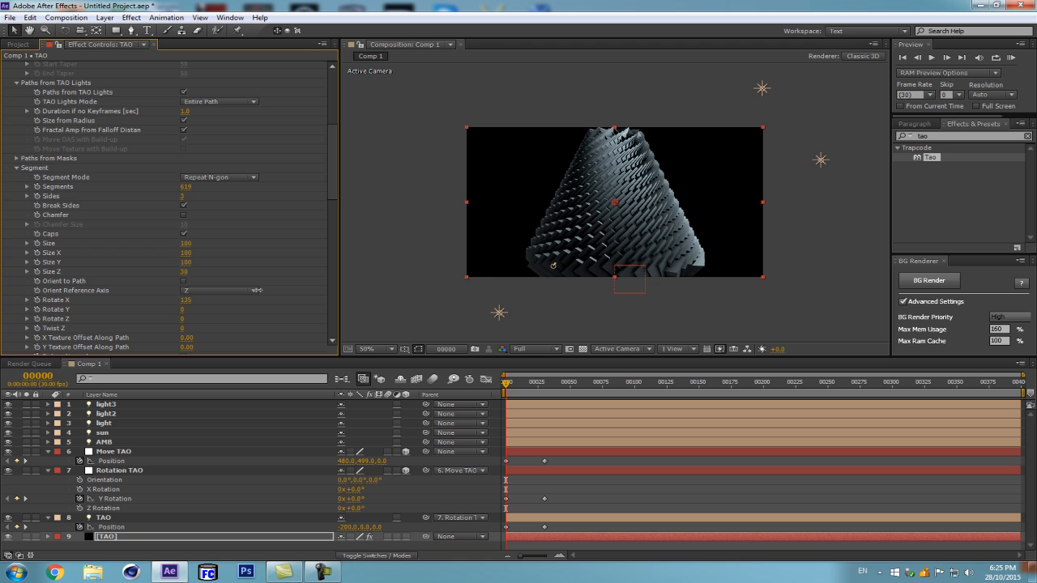
key("slash")
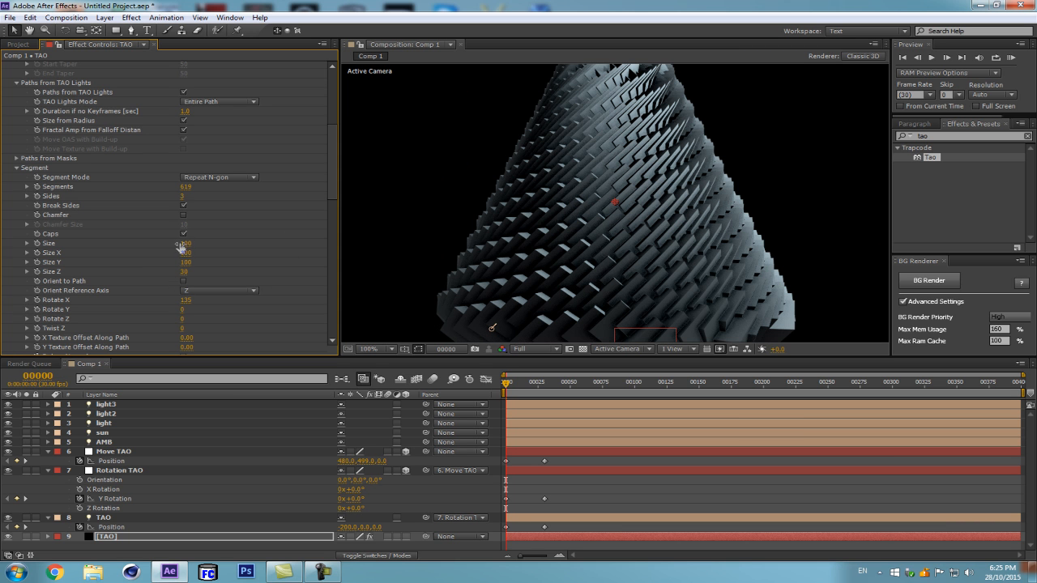
mouse_move(179, 243)
left_mouse_down()
mouse_move(154, 251)
mouse_move(169, 250)
left_mouse_up()
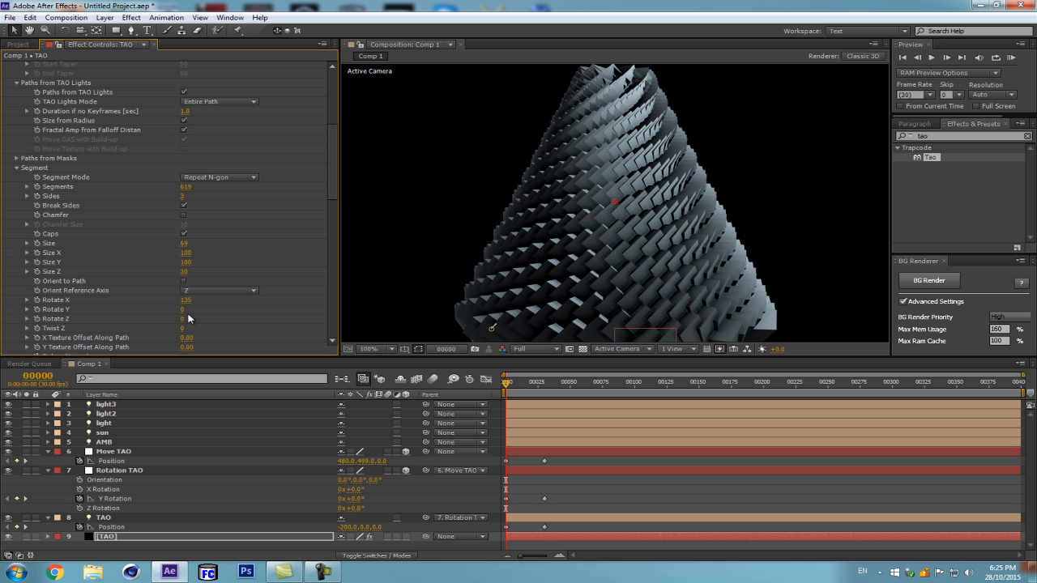
Try different Rotate Y and Rotate Z values on the Tao segments, and undo both changes.
mouse_move(182, 310)
left_mouse_down()
mouse_move(246, 296)
mouse_move(174, 314)
left_mouse_up()
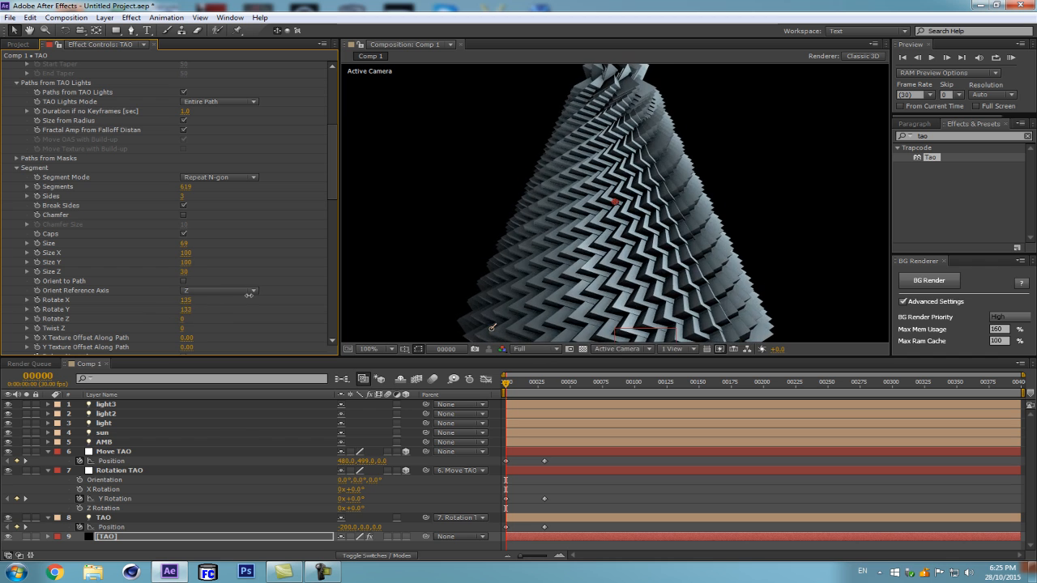
mouse_move(222, 304)
left_mouse_down()
mouse_move(207, 308)
mouse_move(227, 312)
mouse_move(214, 316)
left_mouse_up()
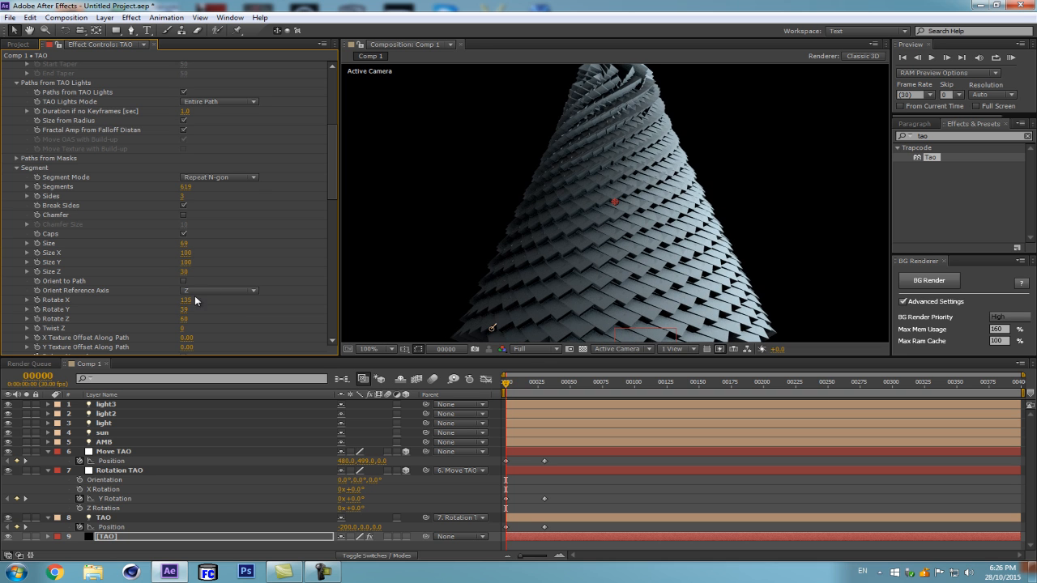
key("ctrl+z")
key("ctrl+z")
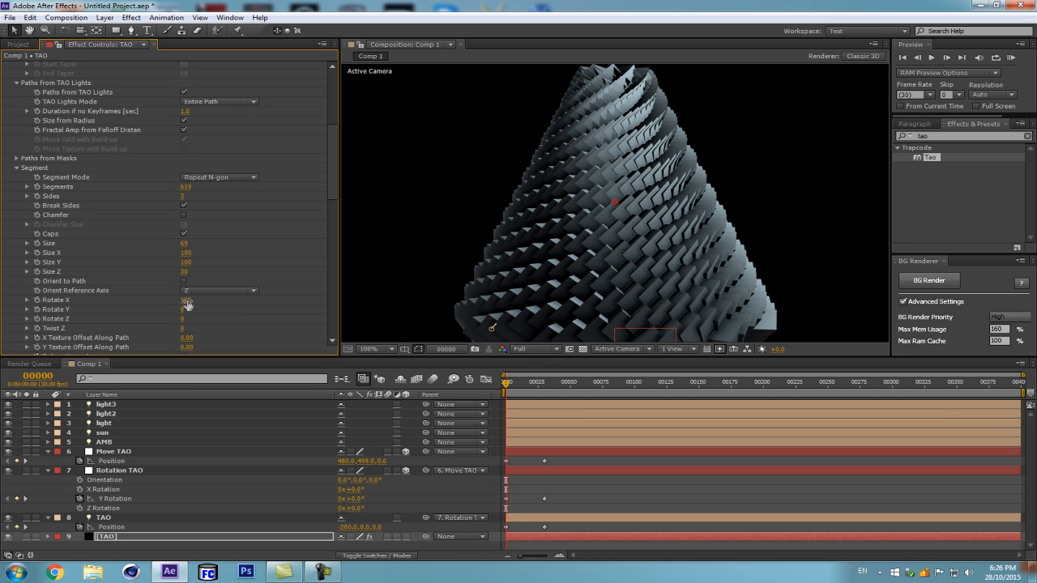
Set the TAO light's auto-orientation to Orient Towards Point of Interest.
right_click(133, 516)
mouse_move(203, 167)
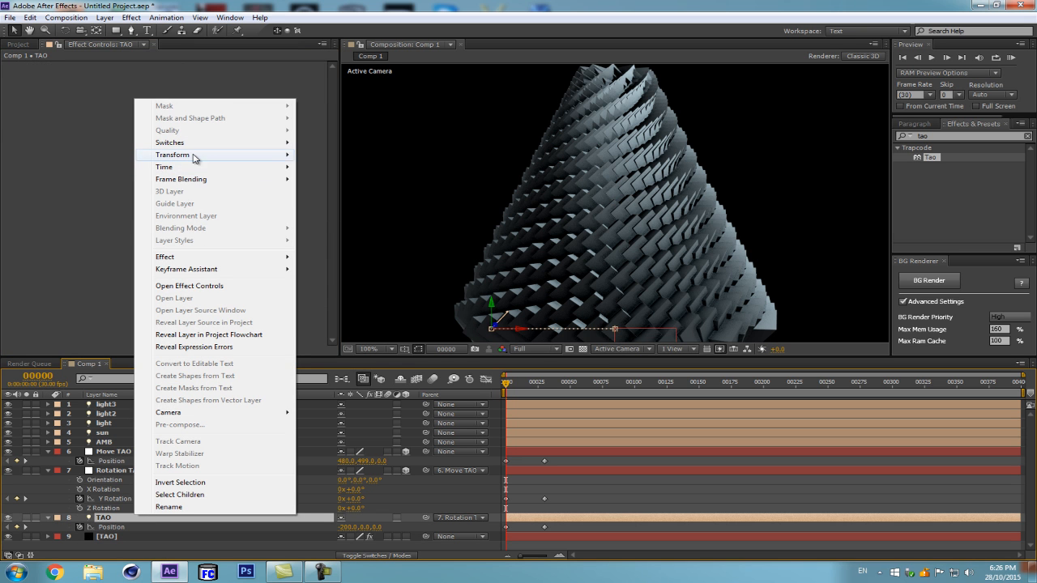
left_click(341, 331)
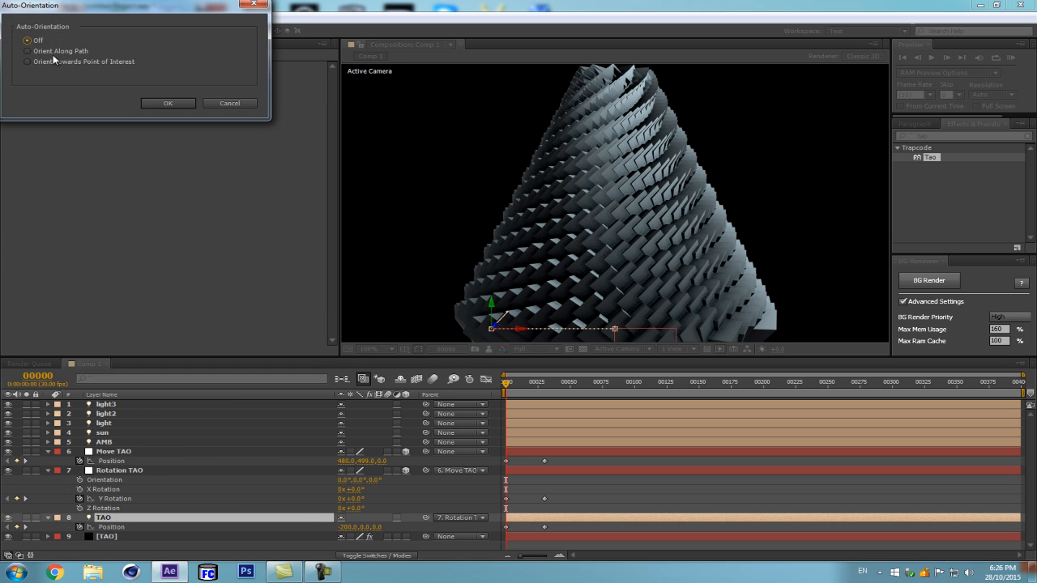
left_click(171, 102)
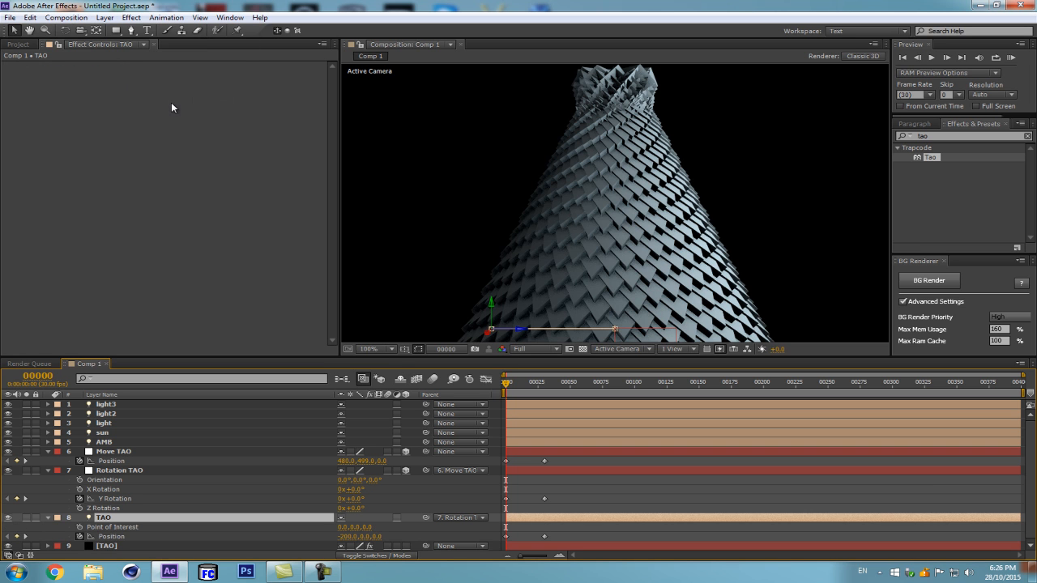
scroll(669, 158, "down", 1)
scroll(640, 224, "up", 1)
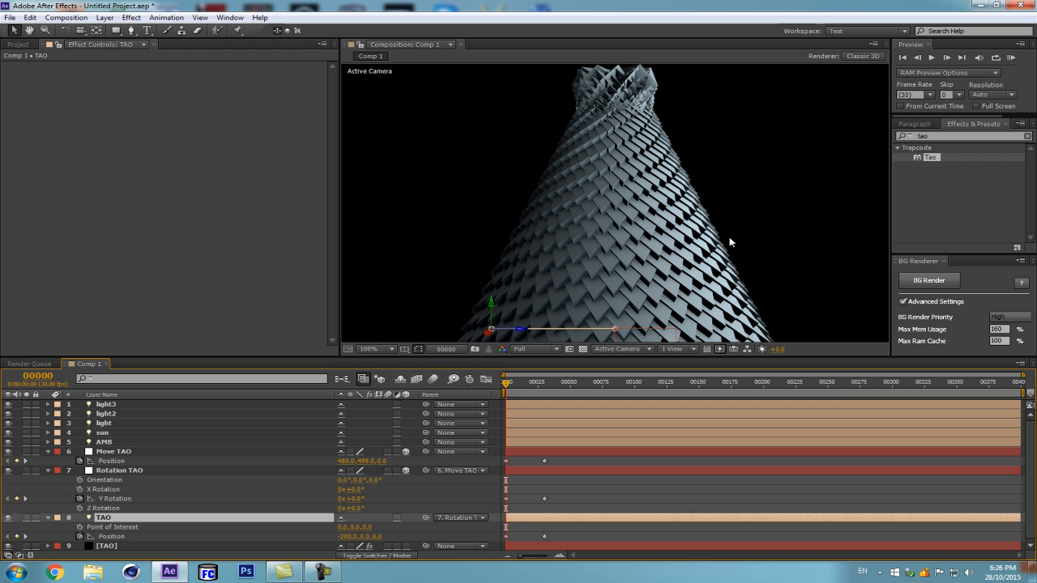
Set the Tao effect's Segments to 625 on the TAO solid.
left_click(121, 546)
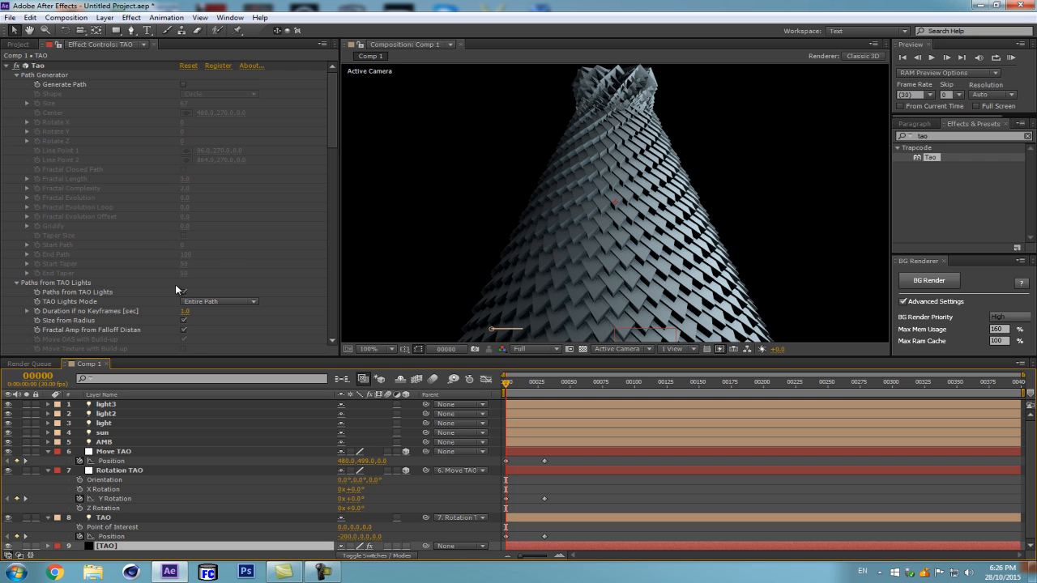
scroll(187, 308, "down", 5)
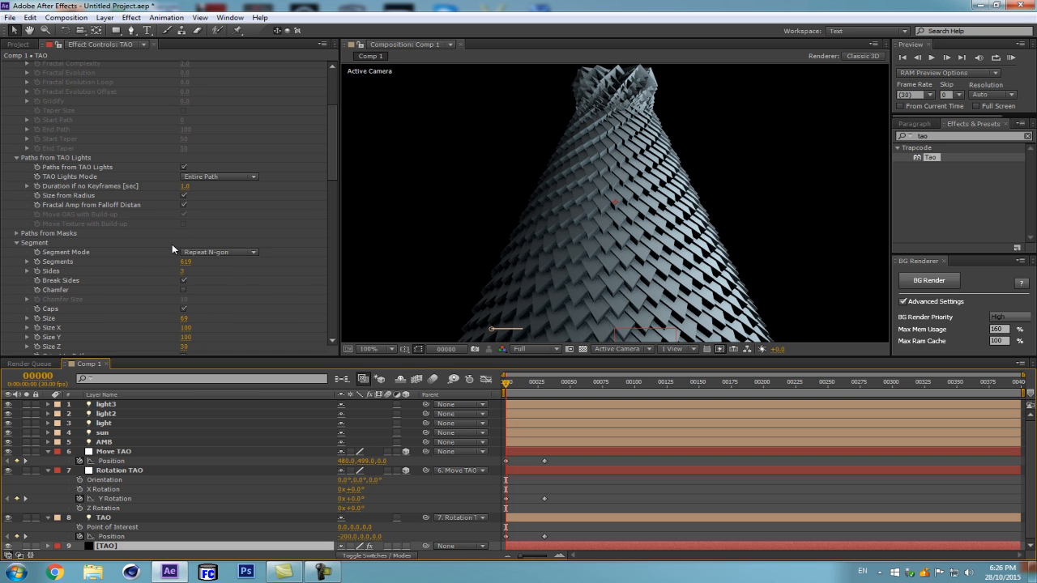
left_click_drag(185, 262, 192, 263)
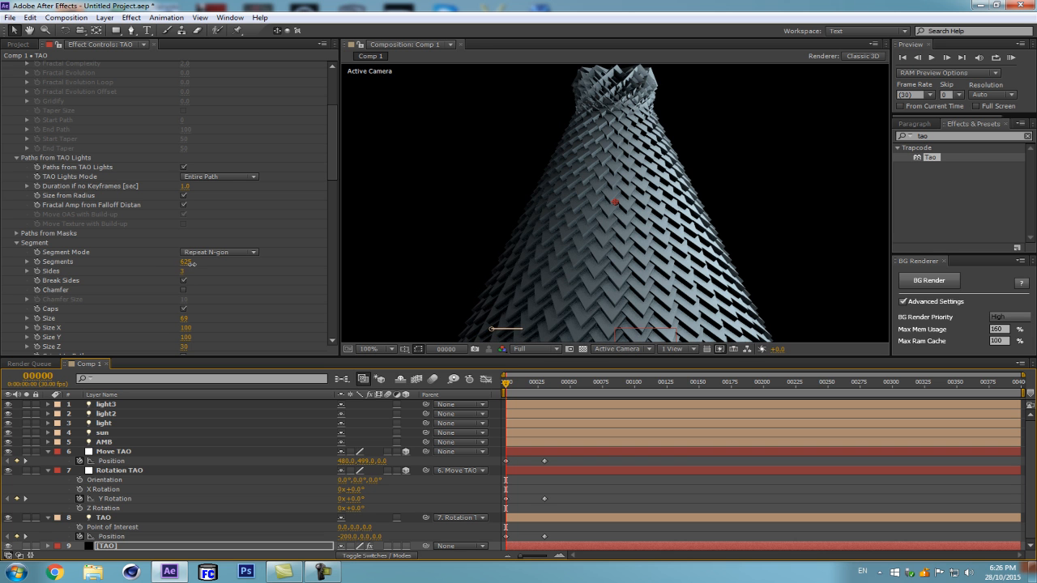
Try a different Rotate Y value on the Tao segments, undo it and inspect the cone's tip.
scroll(191, 324, "down", 2)
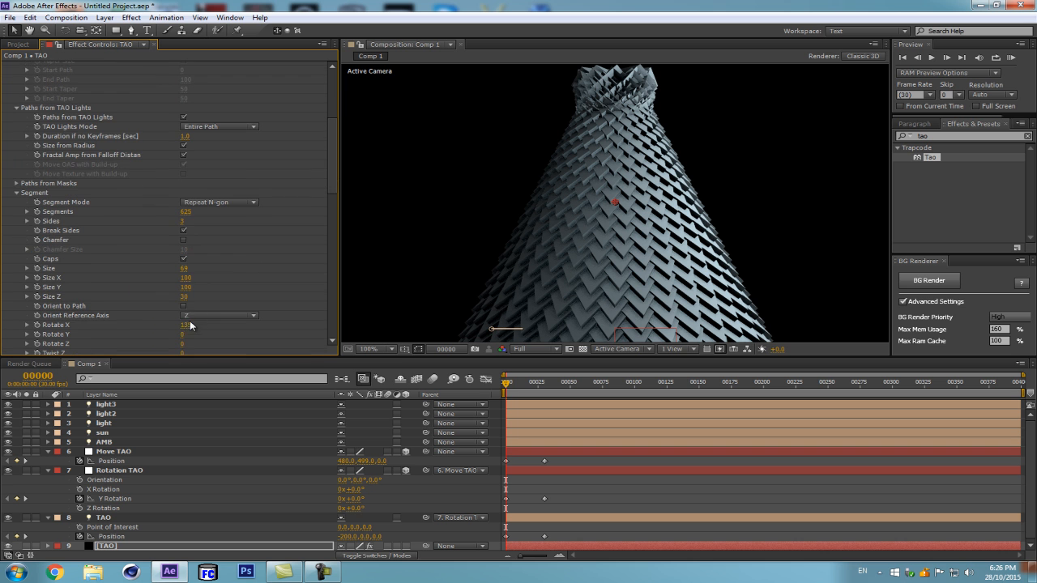
mouse_move(193, 335)
left_mouse_down()
mouse_move(180, 335)
mouse_move(231, 339)
mouse_move(209, 340)
left_mouse_up()
key("ctrl+z")
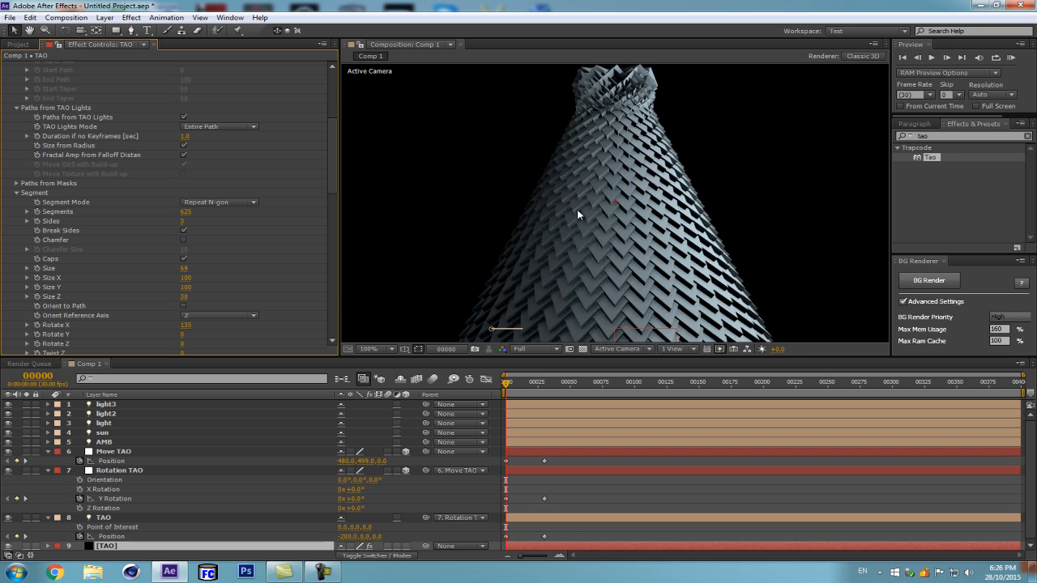
key("comma")
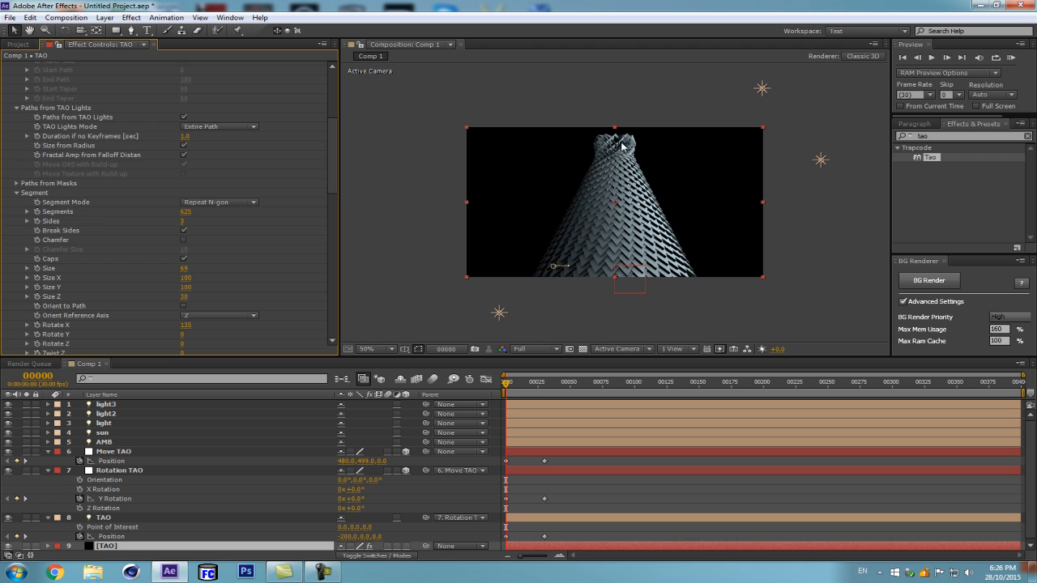
key("period")
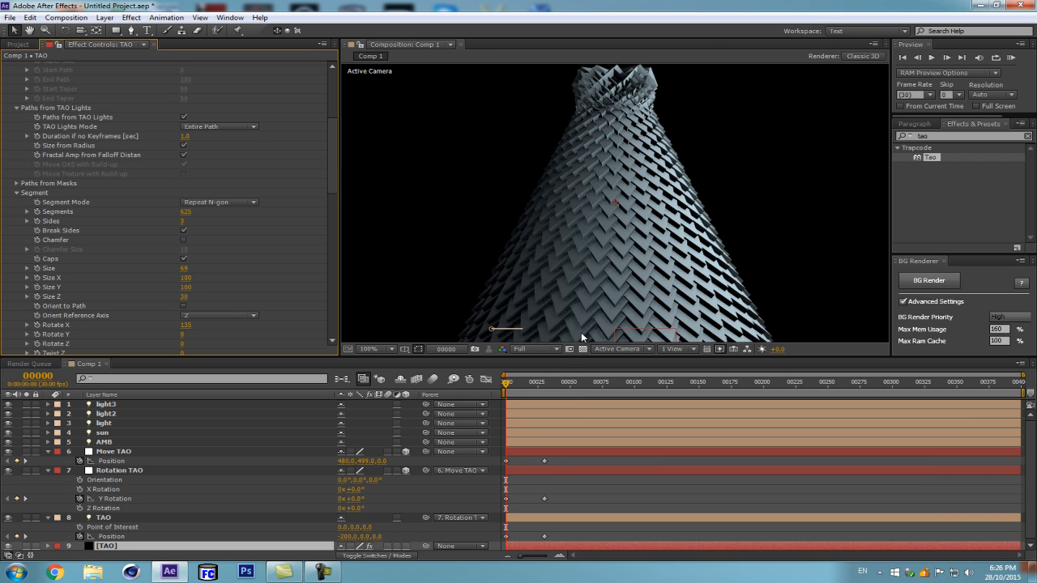
Animate the TAO light's Radius from 100 at frame 0 to 0 at frame 30.
left_click(545, 382)
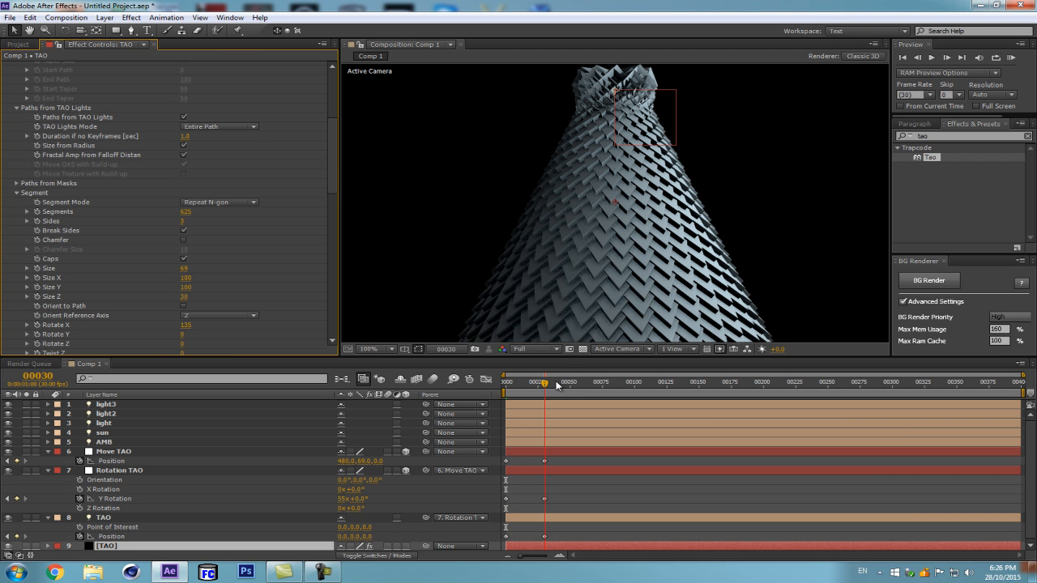
left_click(147, 519)
key("a")
key("a")
scroll(98, 523, "down", 2)
scroll(85, 527, "down", 1)
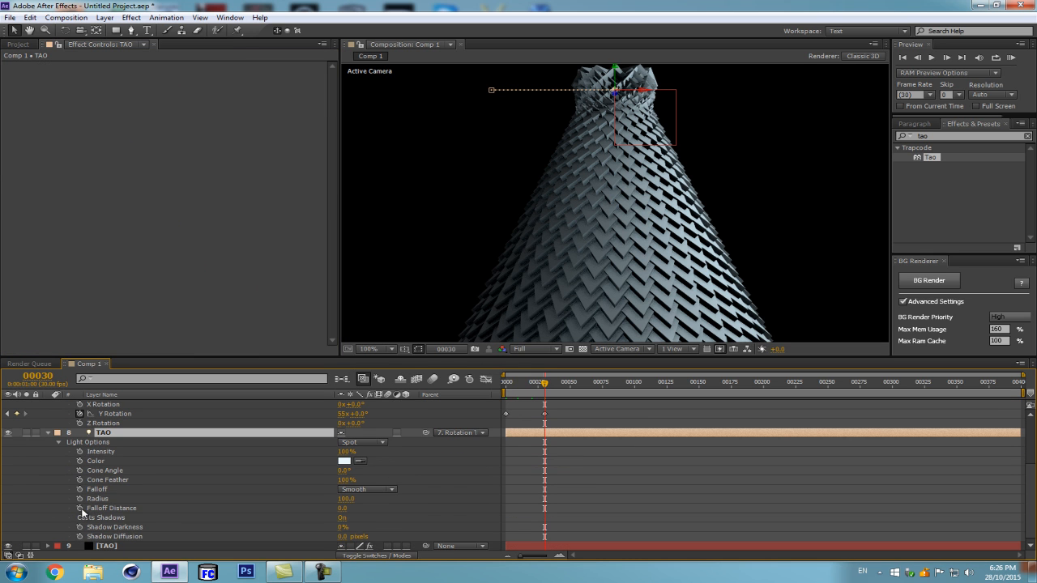
left_click(79, 499)
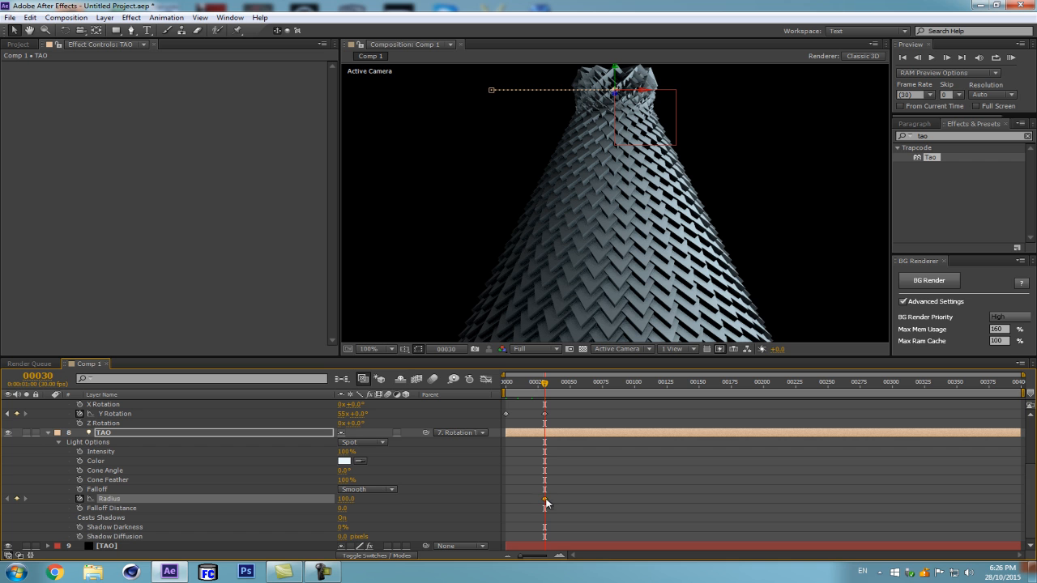
left_click(346, 498)
type("0")
key("Return")
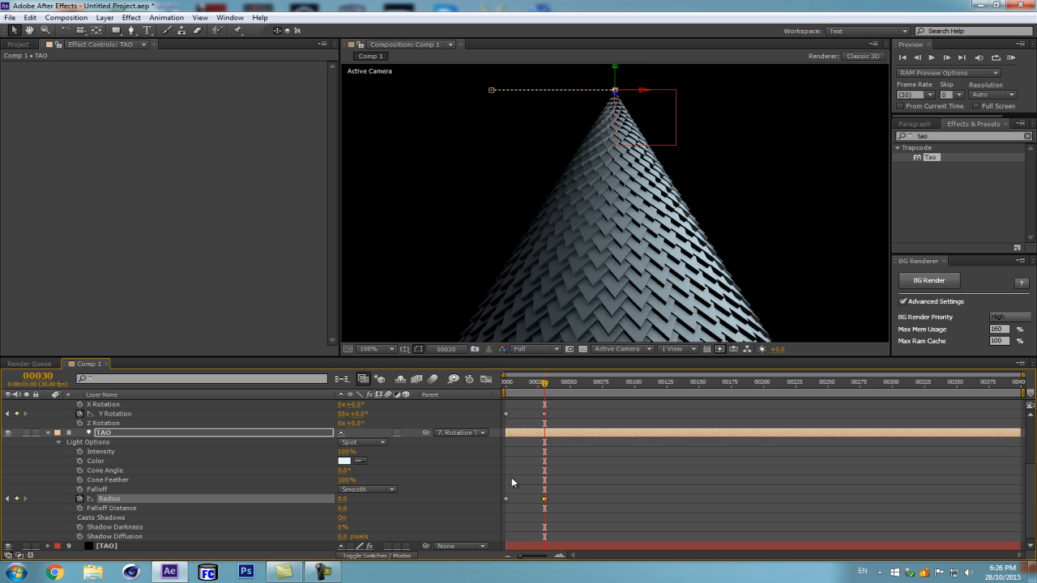
Check the cone and the light's Radius keyframes at frame 0 and frame 30.
key("Home")
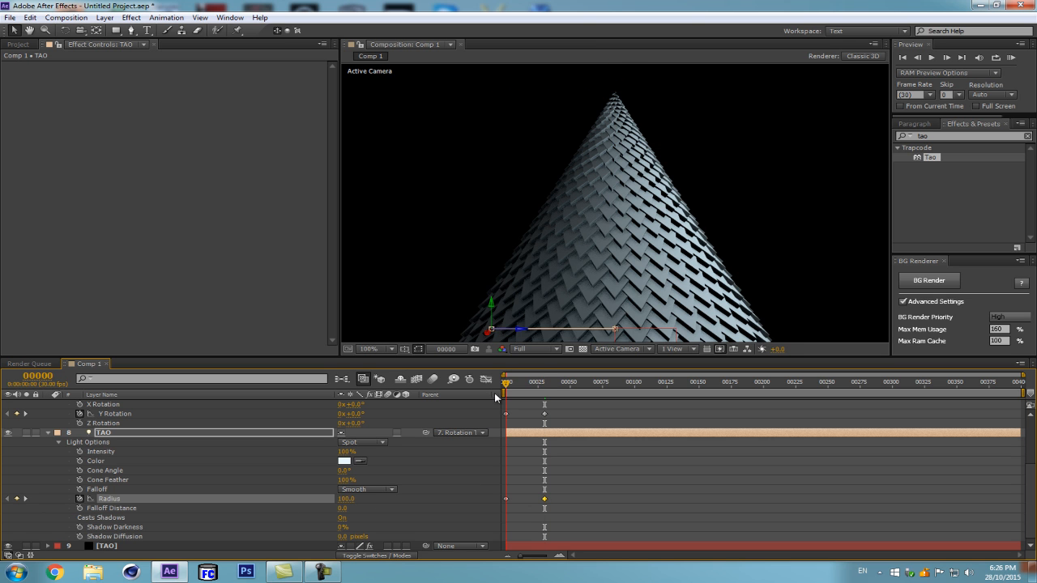
left_click_drag(504, 394, 543, 393)
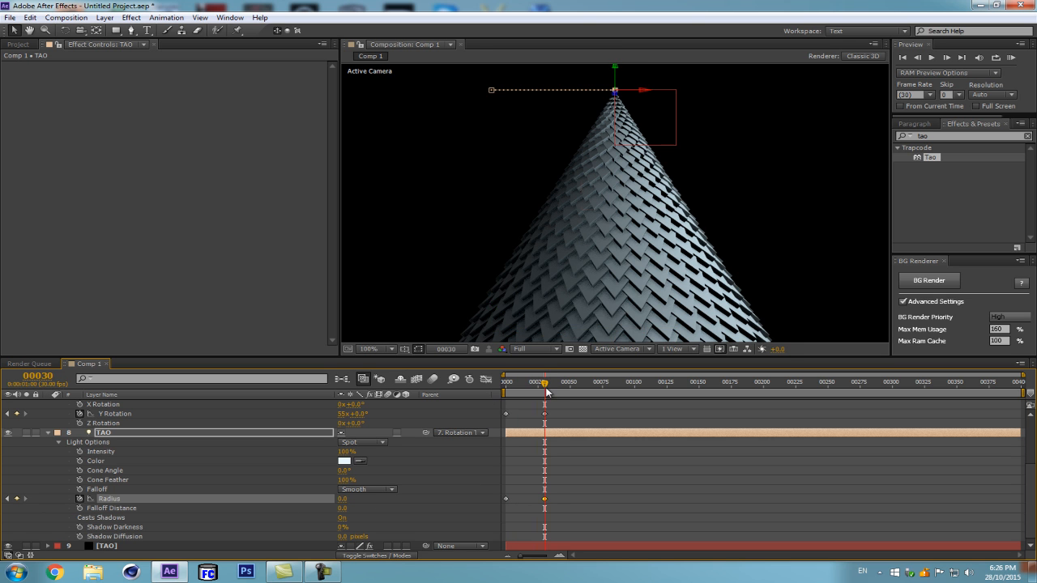
key("comma")
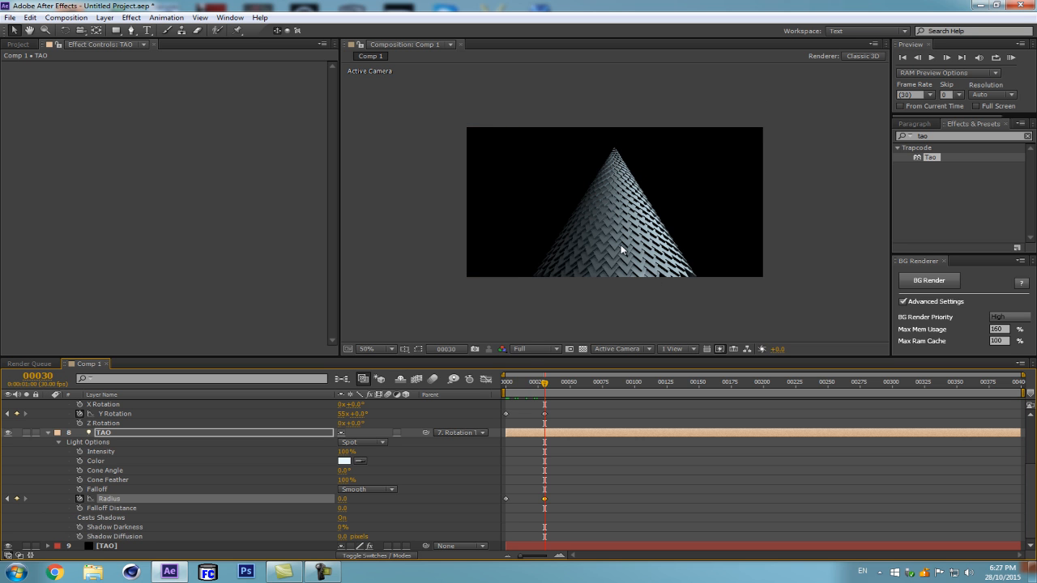
key("period")
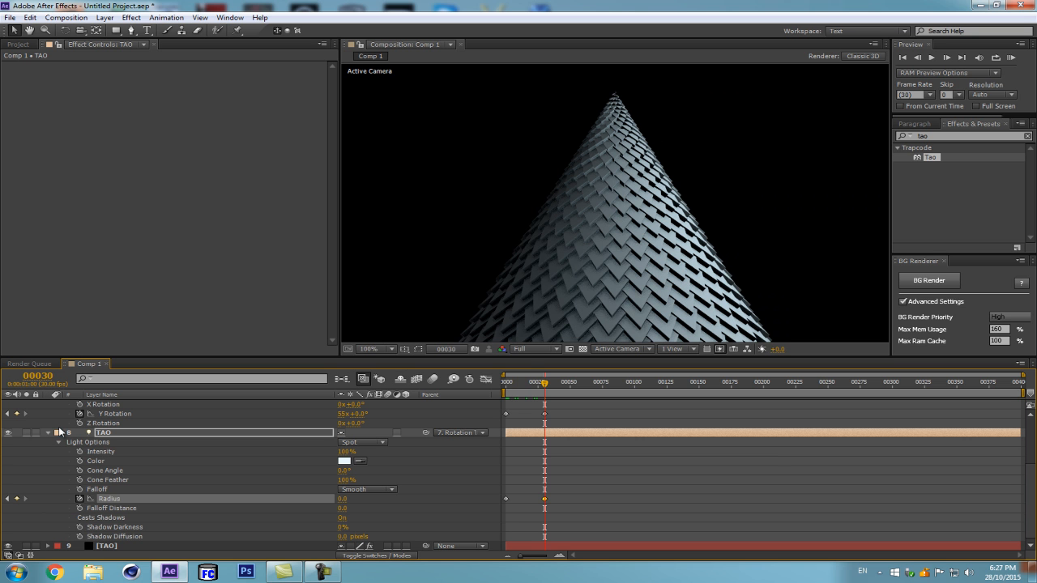
Add a new camera with the default settings to Comp 1.
left_click(101, 434)
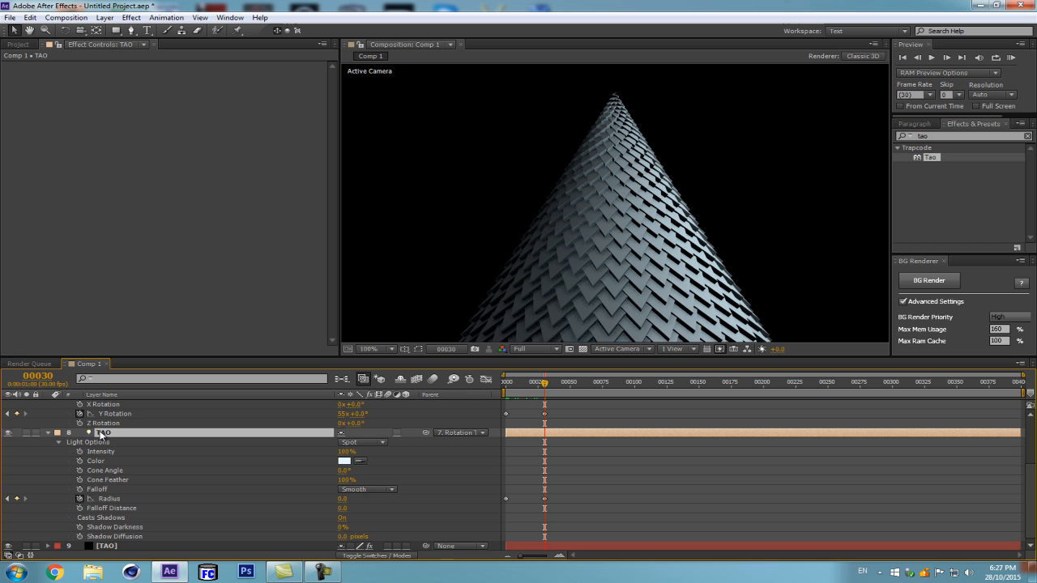
left_click(113, 546)
scroll(168, 446, "up", 3)
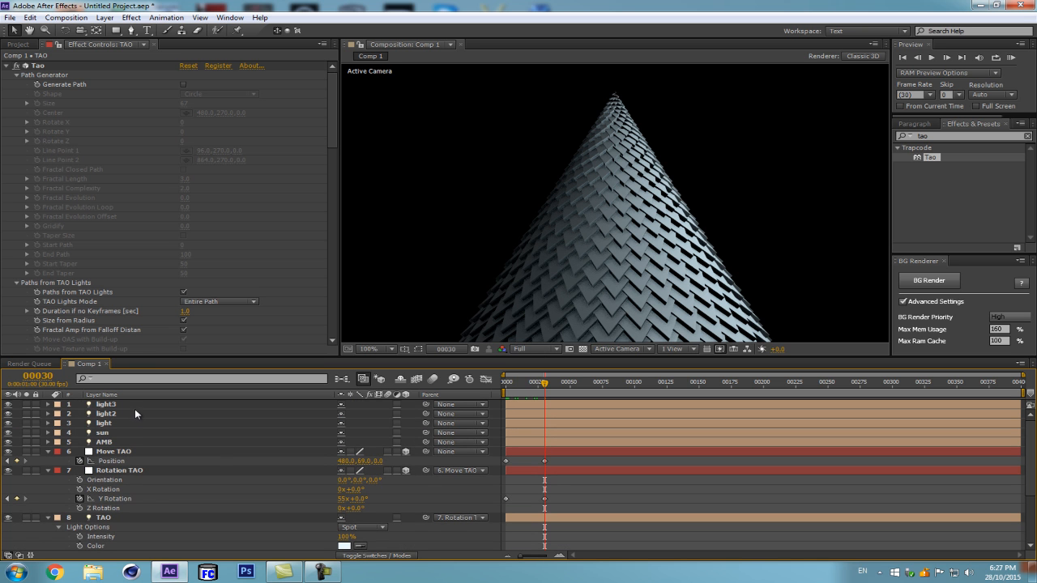
key("comma")
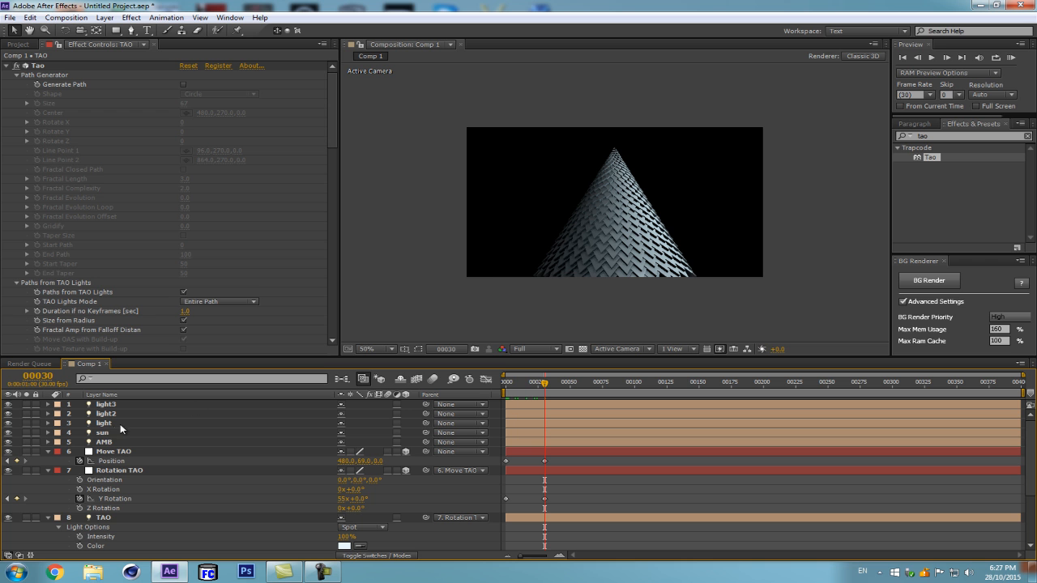
key("ctrl+alt+shift+c")
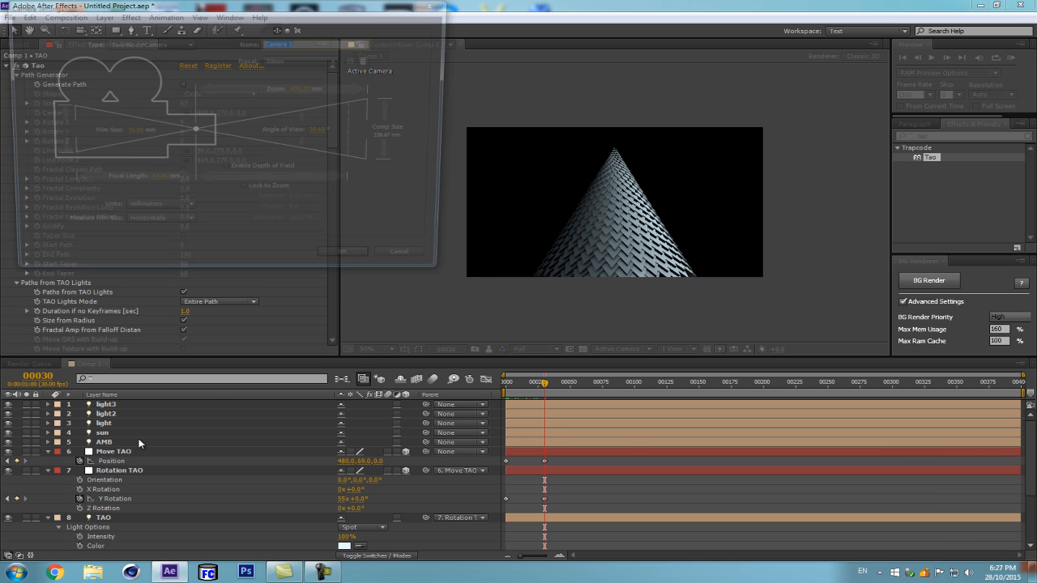
key("Return")
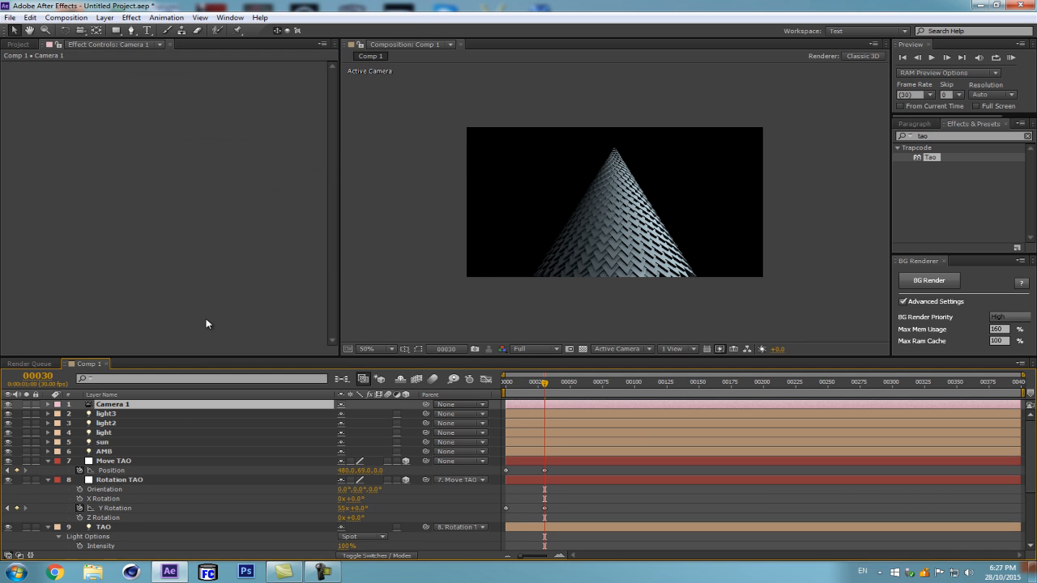
Create a 3D null object, parent Camera 1 to it and rename the null targetCAm.
key("ctrl+alt+shift+y")
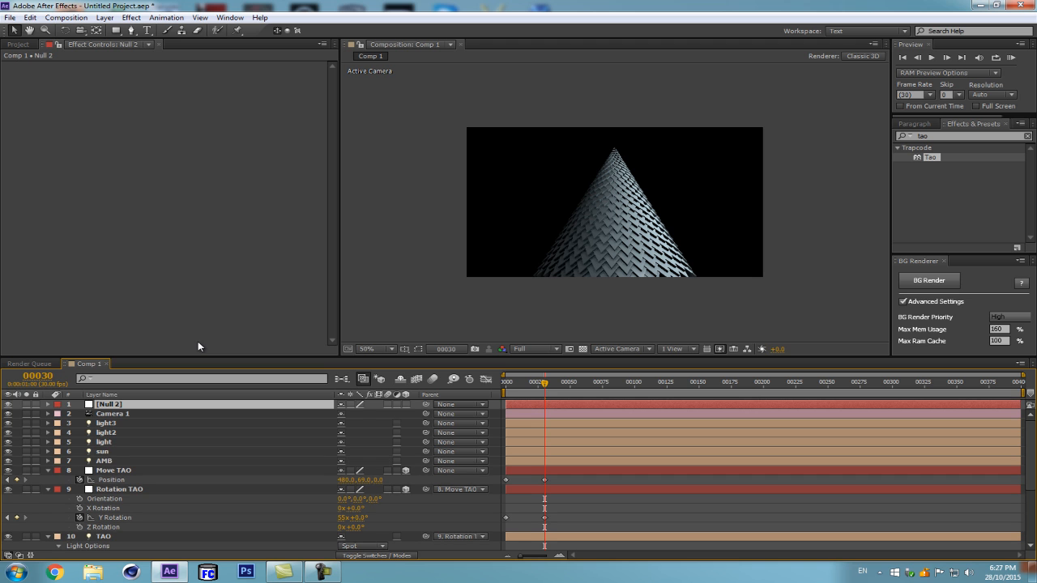
left_click(410, 405)
left_click_drag(385, 410, 277, 397)
key("r")
key("Return")
type("targetCAm")
key("Return")
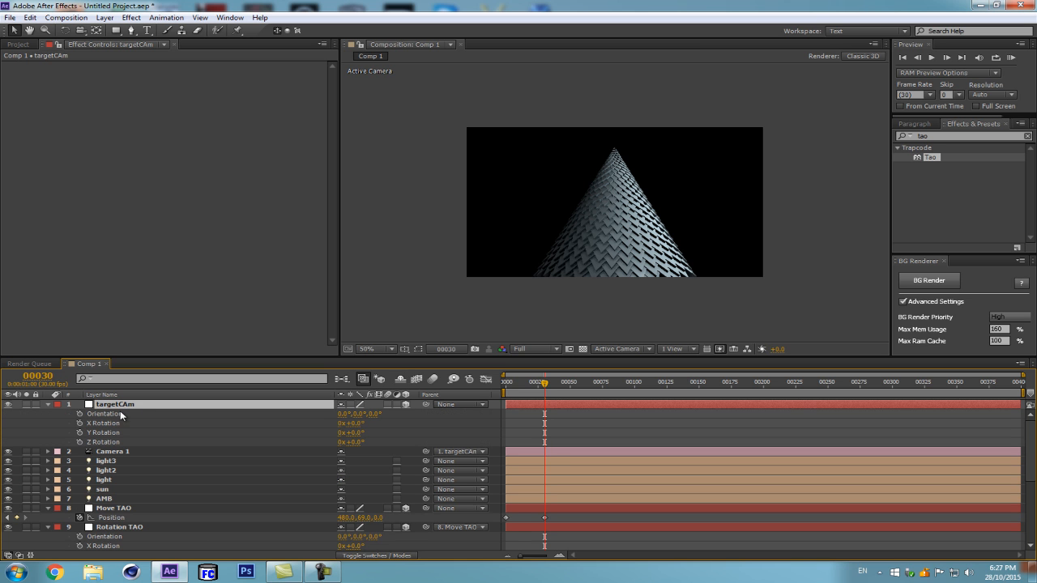
Show the layer controls, try a Y Rotation of 72° on the targetCAm null and undo it.
key("ctrl+shift+h")
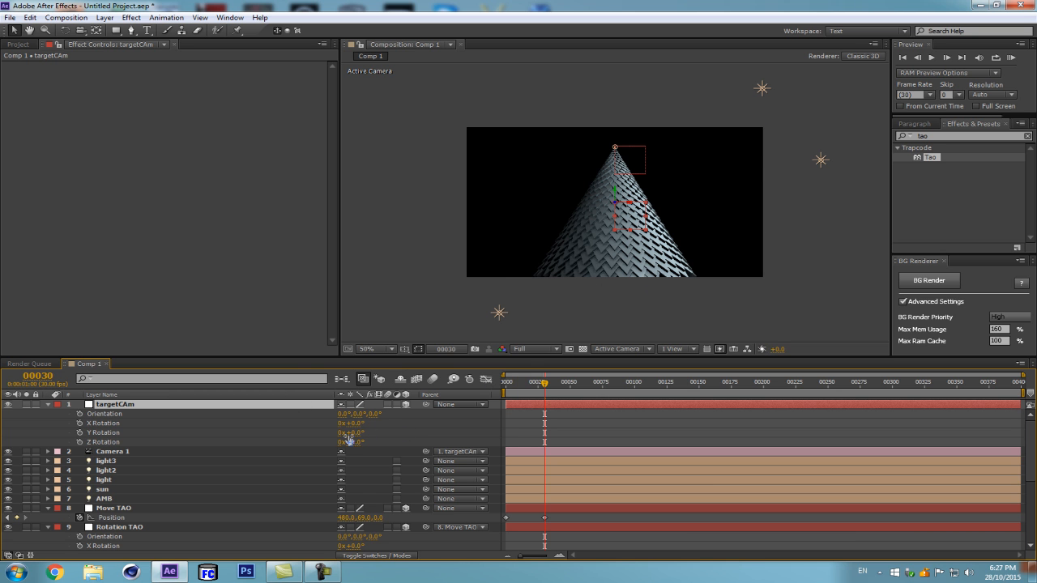
left_click_drag(350, 434, 454, 454)
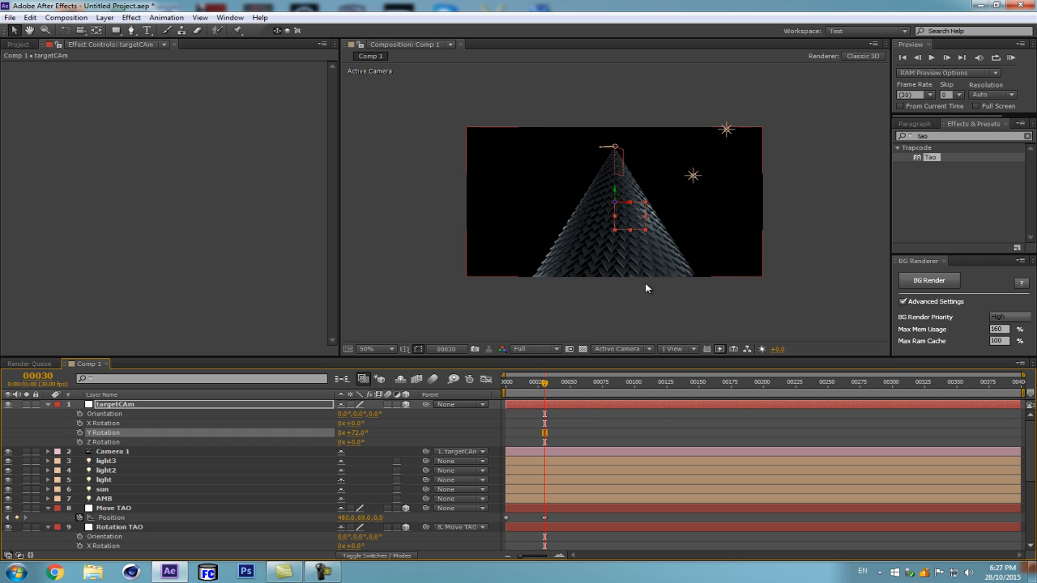
key("ctrl+z")
Select all layers and collapse their expanded properties in the timeline.
key("slash")
key("ctrl+a")
left_click(50, 414)
key("ctrl+a")
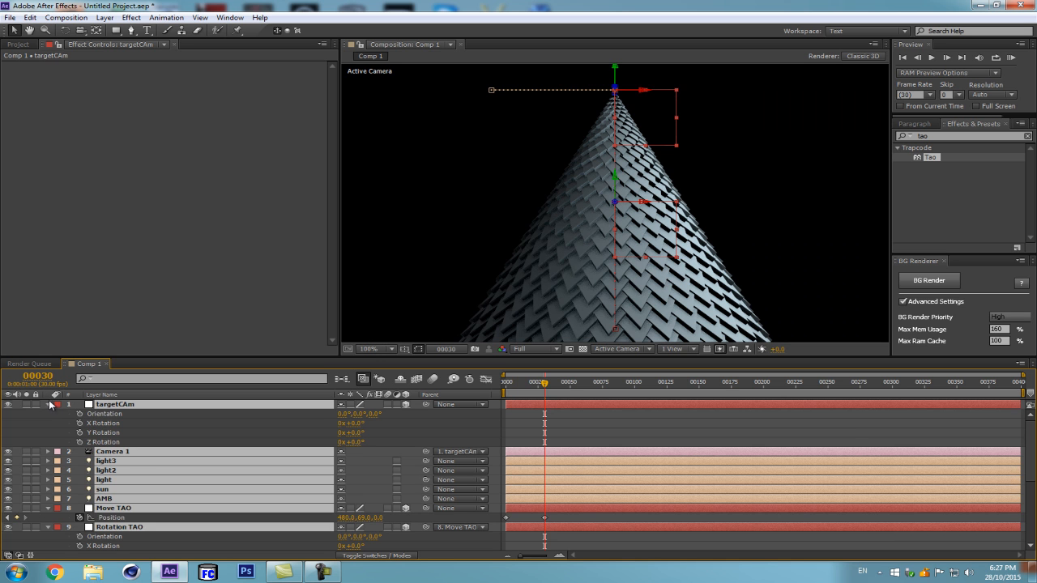
key("u")
Change the TAO light's Color to dark green, hex 265E1C.
left_click(128, 527)
left_click(105, 490)
key("u")
scroll(346, 458, "down", 3)
left_click(345, 461)
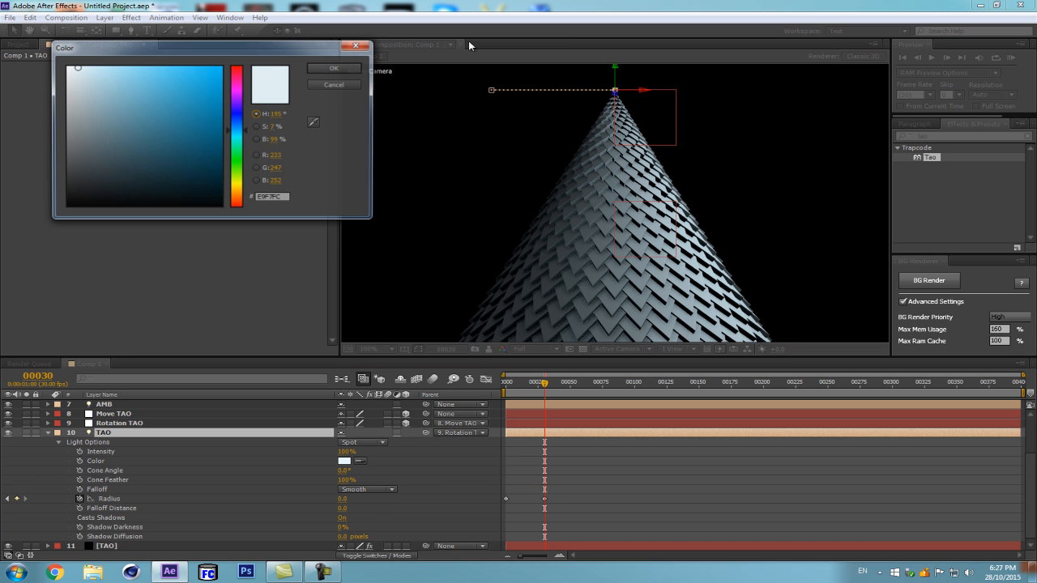
left_click(232, 166)
left_click_drag(194, 158, 174, 154)
left_click(335, 68)
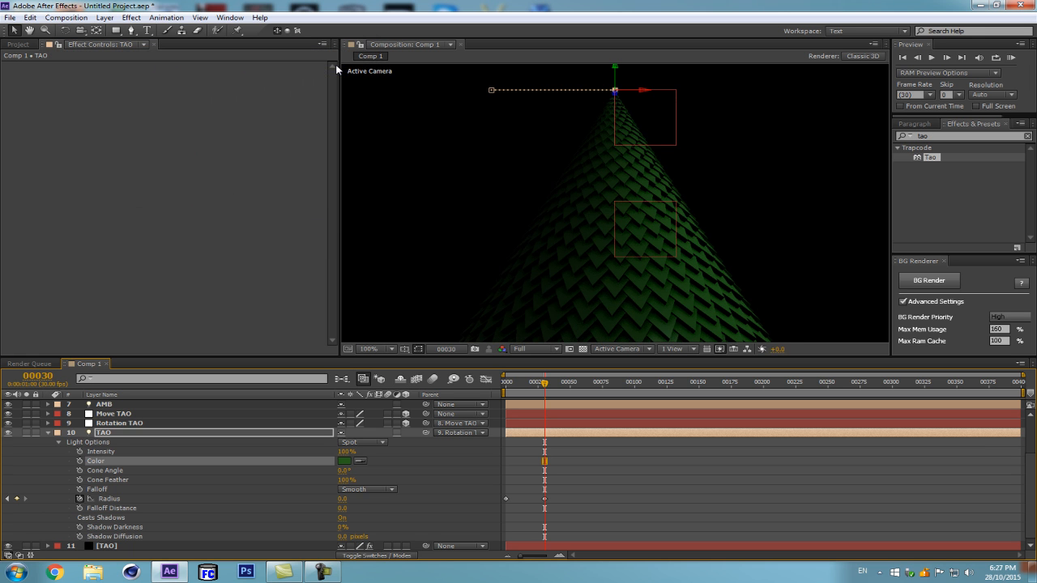
Collapse the TAO light's properties and set the targetCAm null's Y Position to 329.
key("comma")
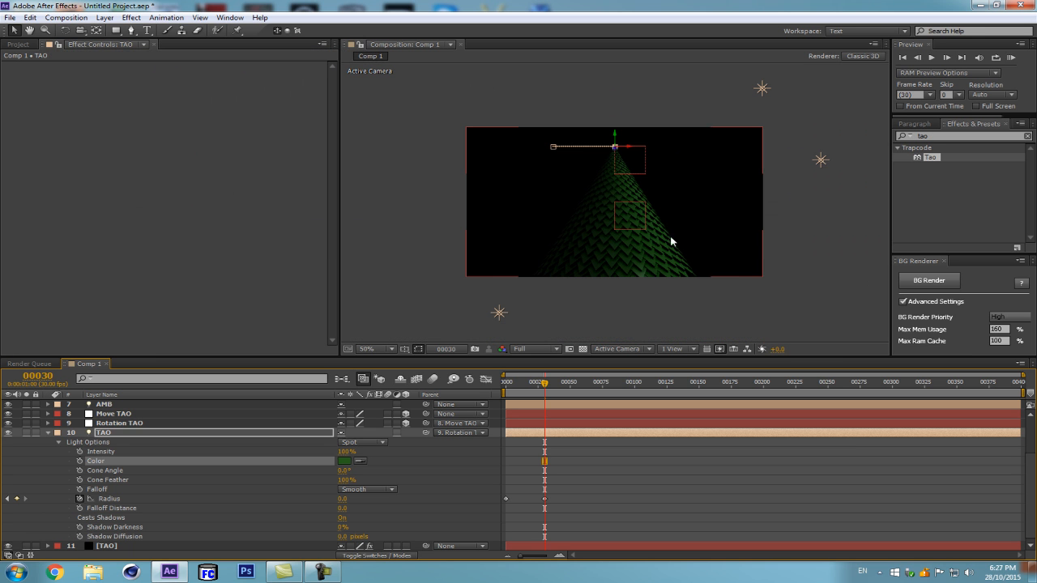
left_click(48, 432)
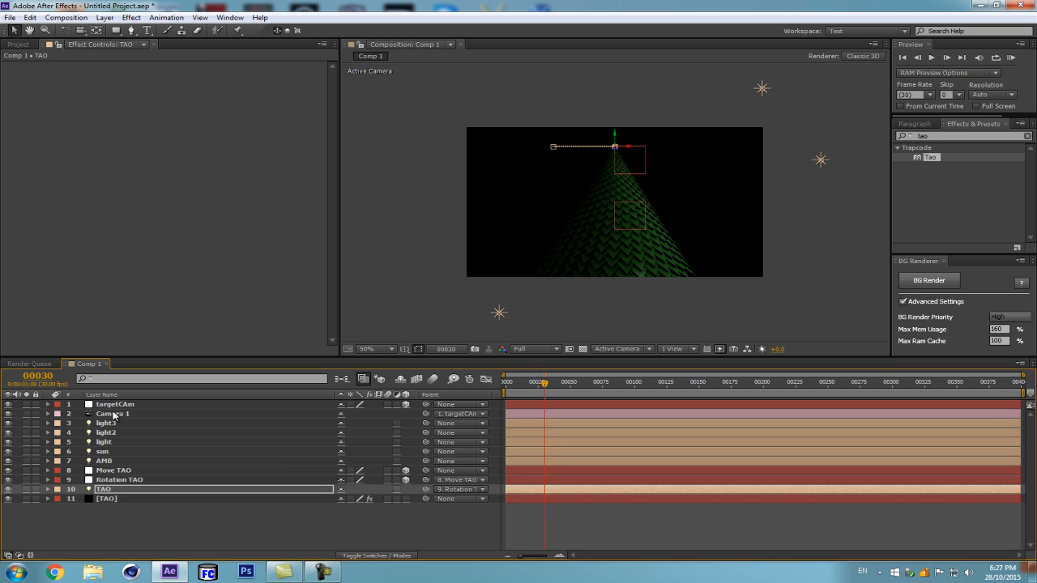
left_click(152, 403)
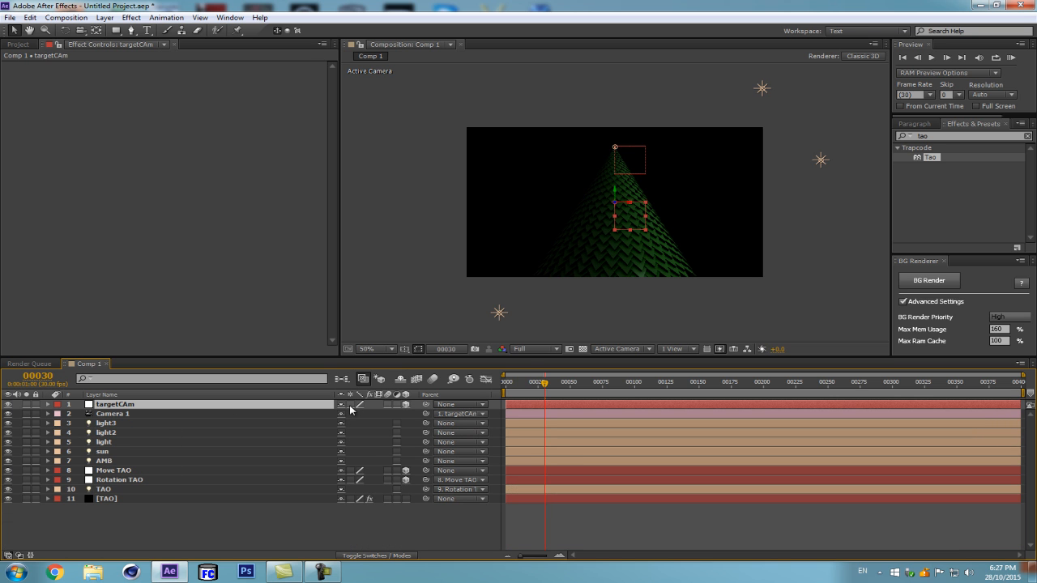
key("p")
left_click_drag(391, 409, 420, 409)
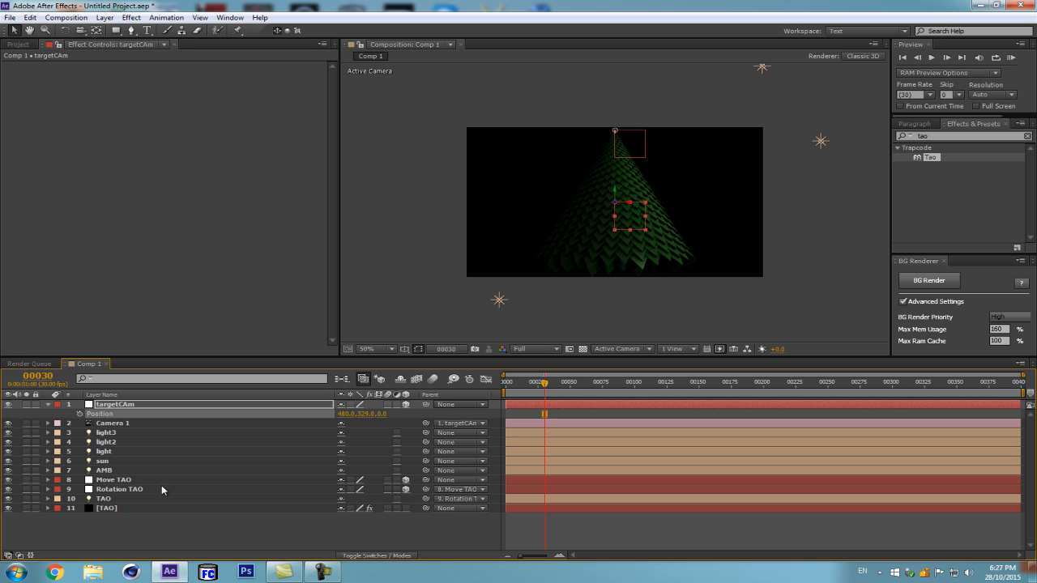
In the TAO solid's Material & Lighting settings, set Ambient to 55, Light Radius to 640 and Diffuse to 112.
left_click(108, 508)
scroll(167, 232, "down", 5)
scroll(135, 269, "down", 5)
left_click_drag(186, 226, 215, 218)
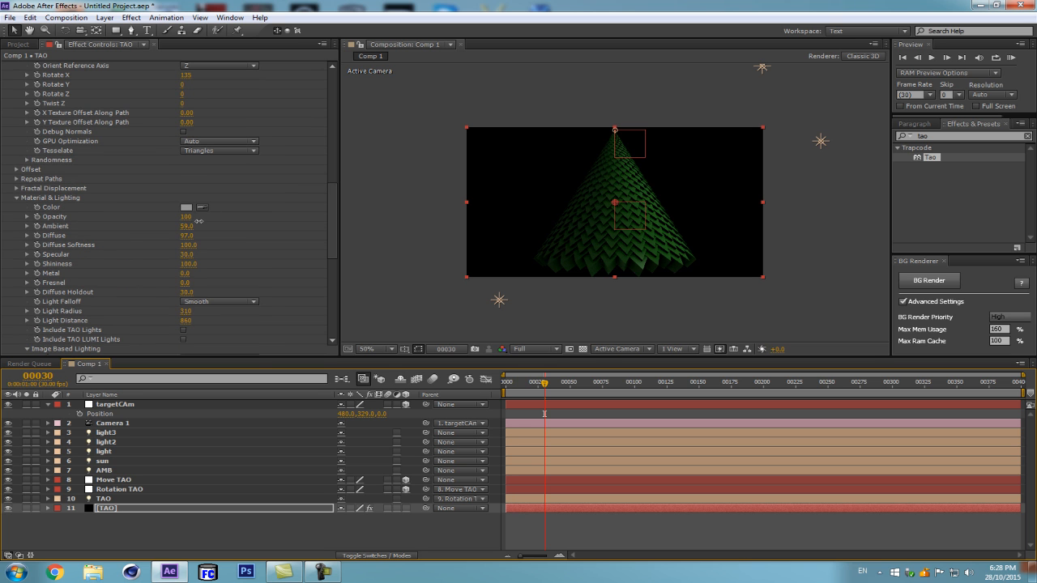
left_click_drag(187, 311, 206, 306)
left_click_drag(192, 237, 229, 231)
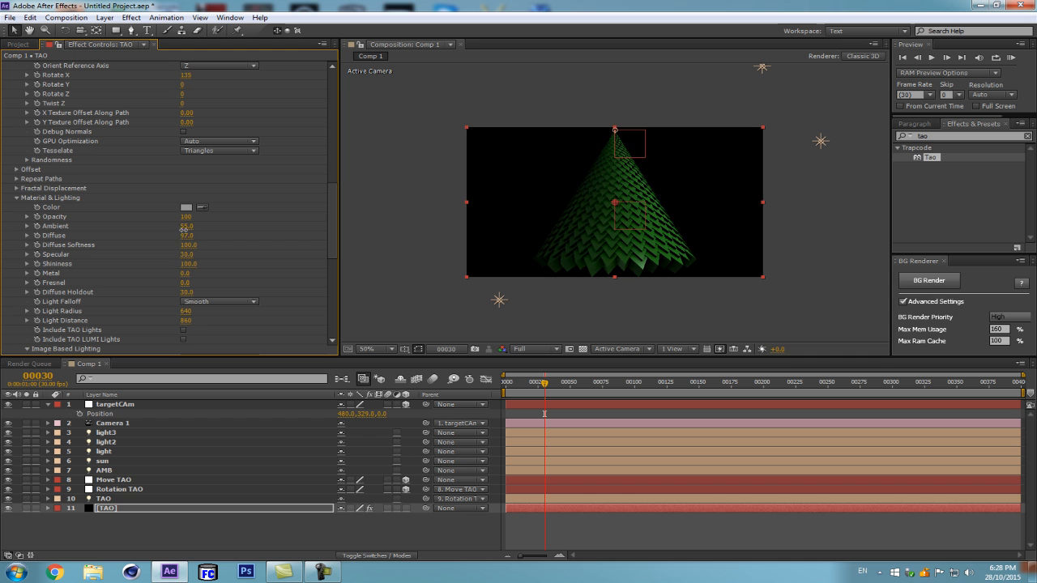
scroll(666, 222, "up", 1)
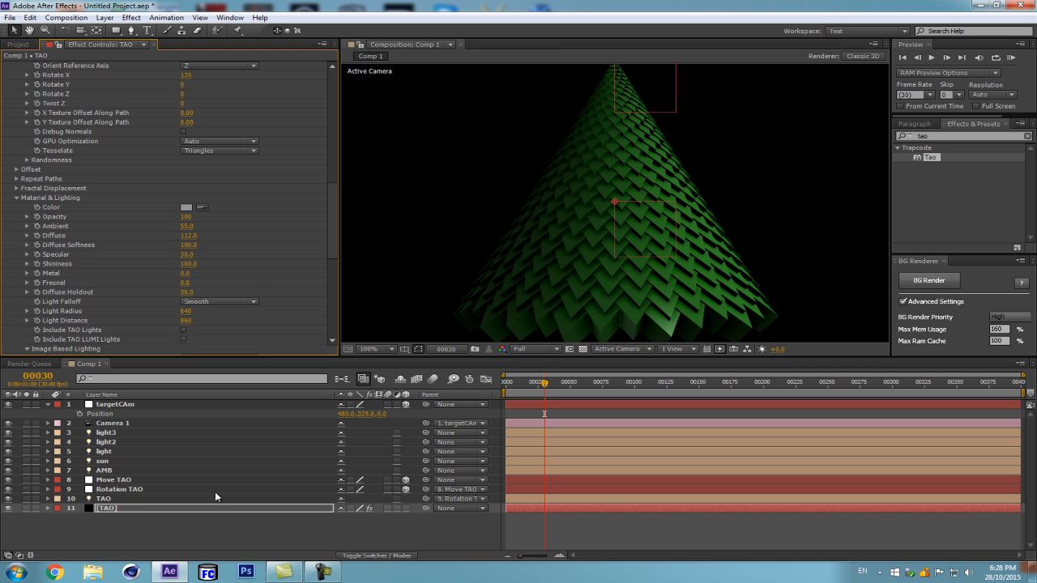
Keyframe the TAO light's Color and place that keyframe at frame 0.
left_click(112, 492)
left_click(105, 499)
key("a")
key("a")
scroll(479, 466, "down", 3)
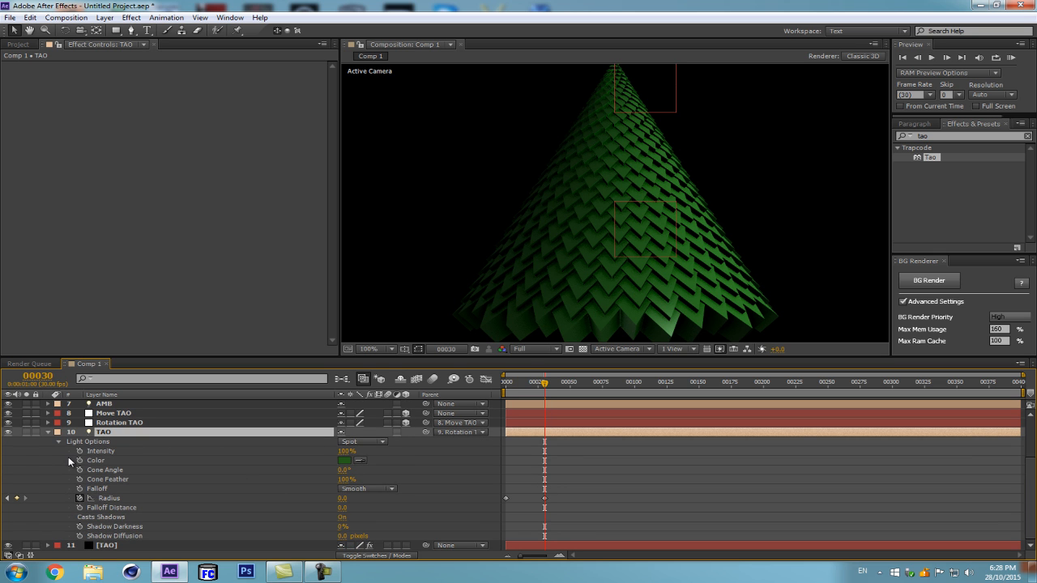
left_click(79, 460)
left_click_drag(545, 460, 501, 461)
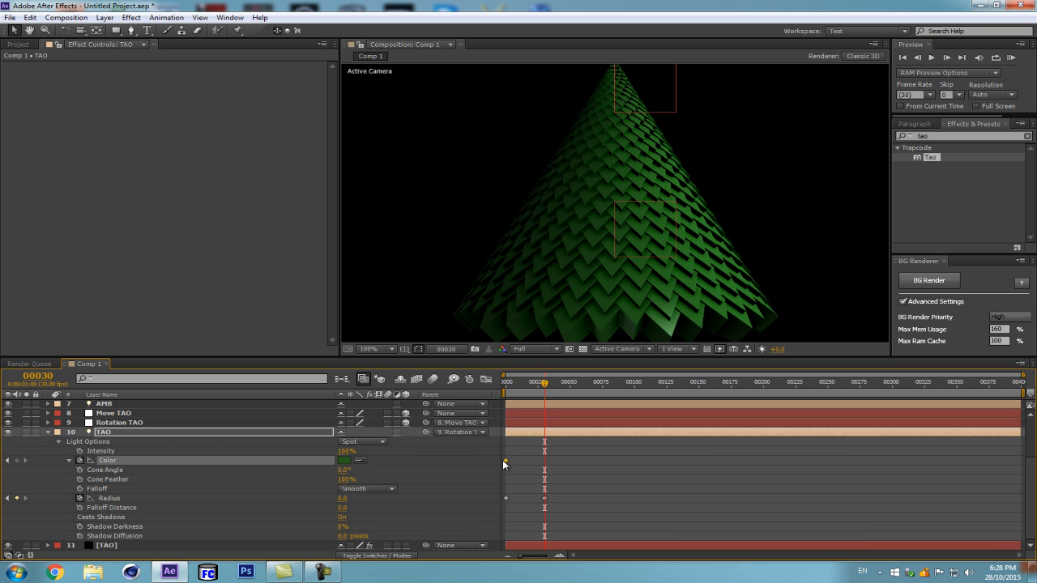
Set the TAO light's Color at frame 30 to a lighter green.
left_click(344, 461)
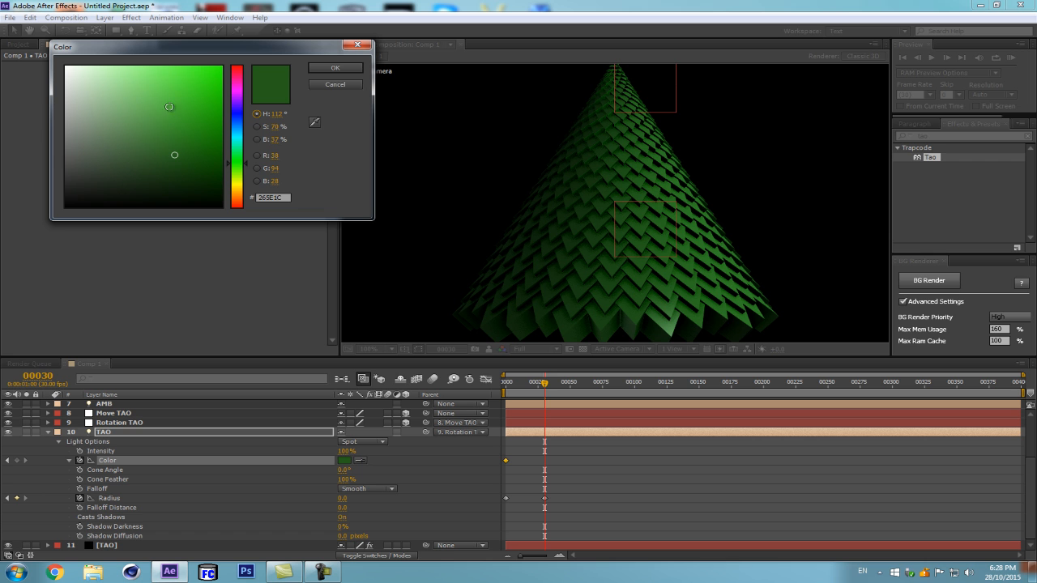
left_click(159, 108)
left_click(332, 69)
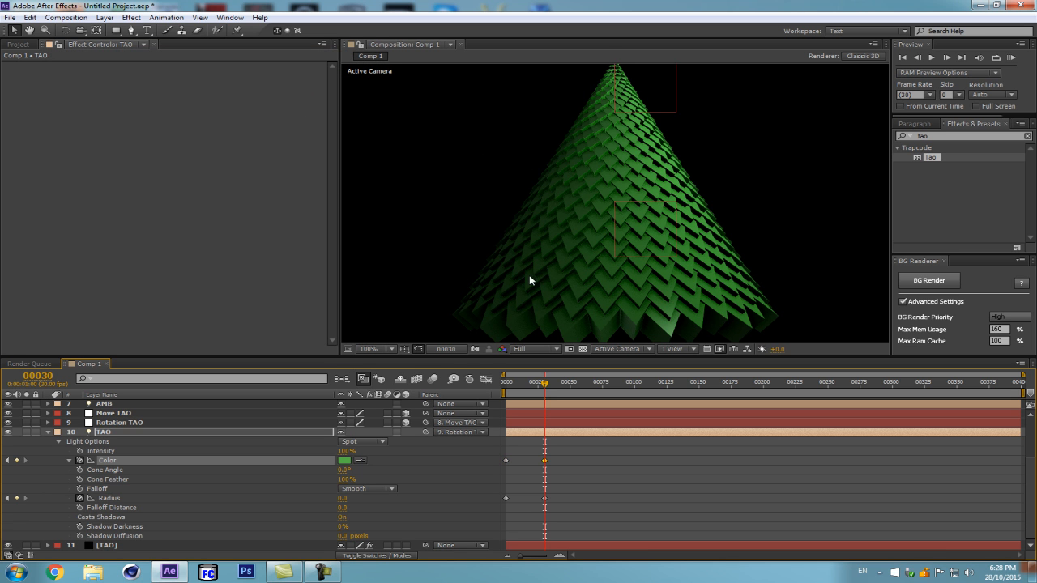
Change the TAO light's Color keyframe at frame 0 to a darker, slightly bluish green and return to frame 30.
left_click_drag(519, 387, 491, 396)
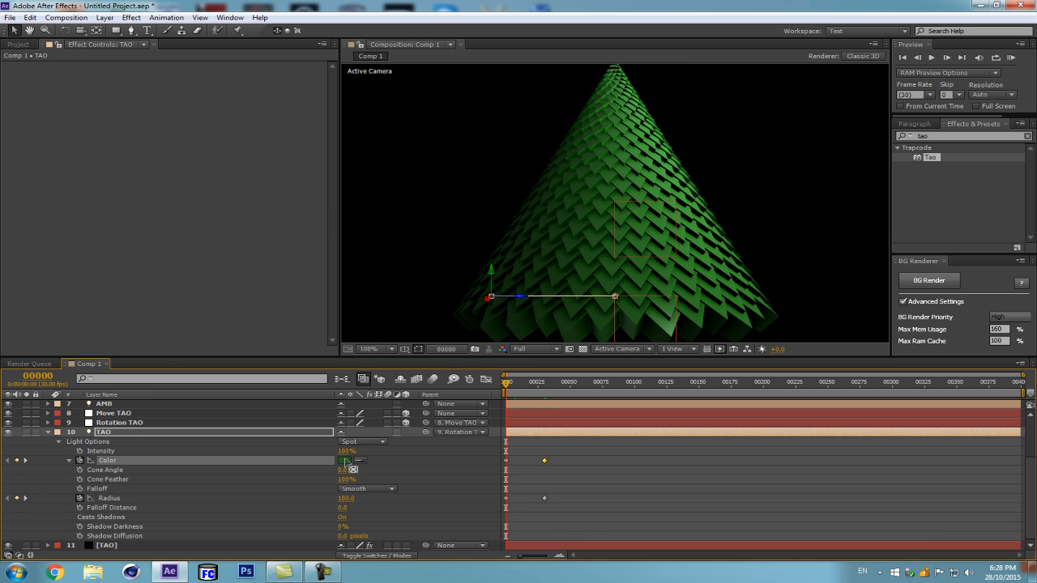
left_click(344, 461)
left_click_drag(189, 149, 241, 153)
left_click(332, 69)
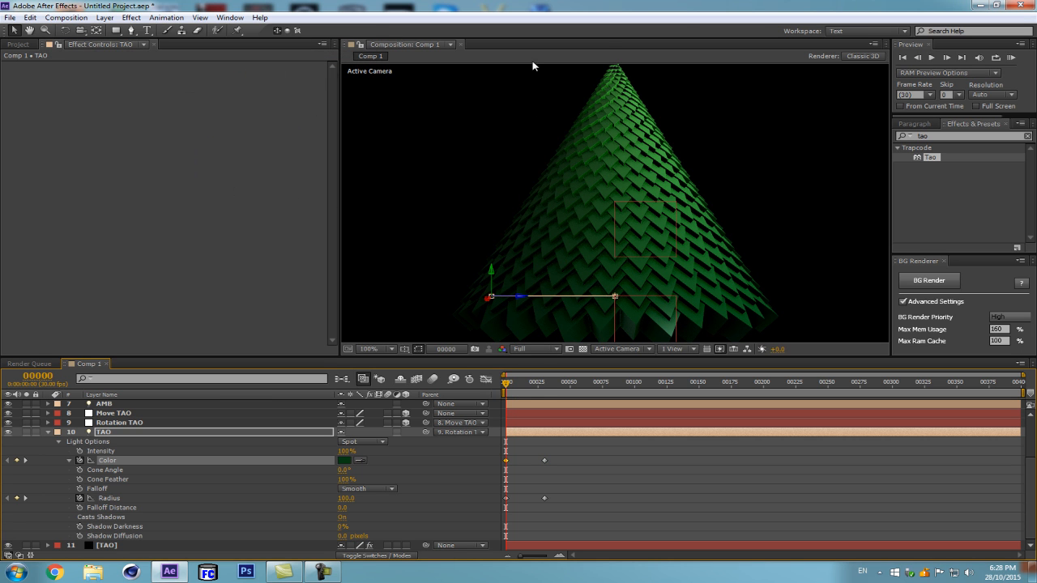
key("k")
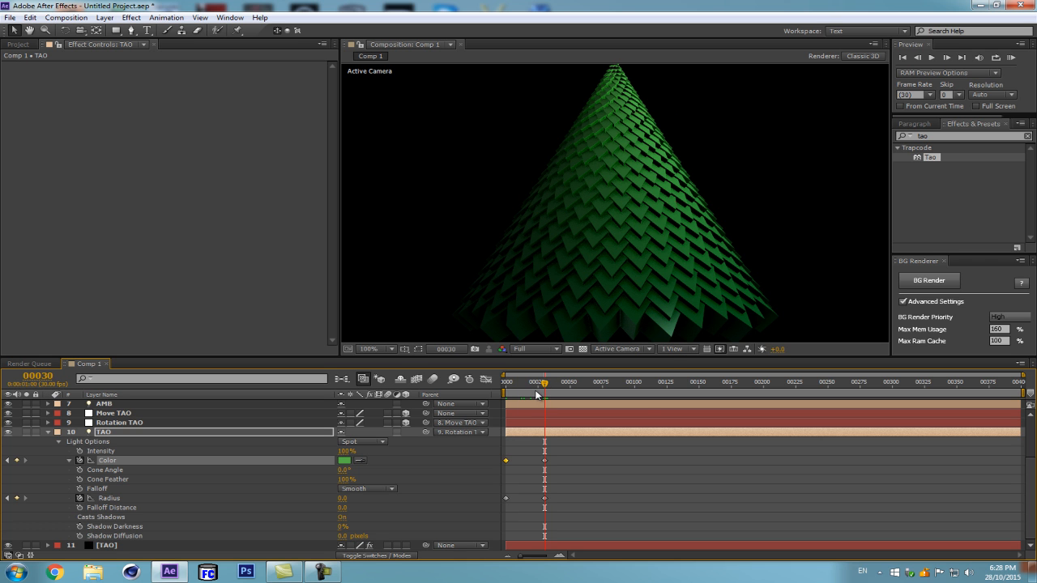
Enlarge the composition viewing area and give the Move TAO, Rotation TAO and TAO light layers a Green label.
left_click_drag(649, 358, 637, 418)
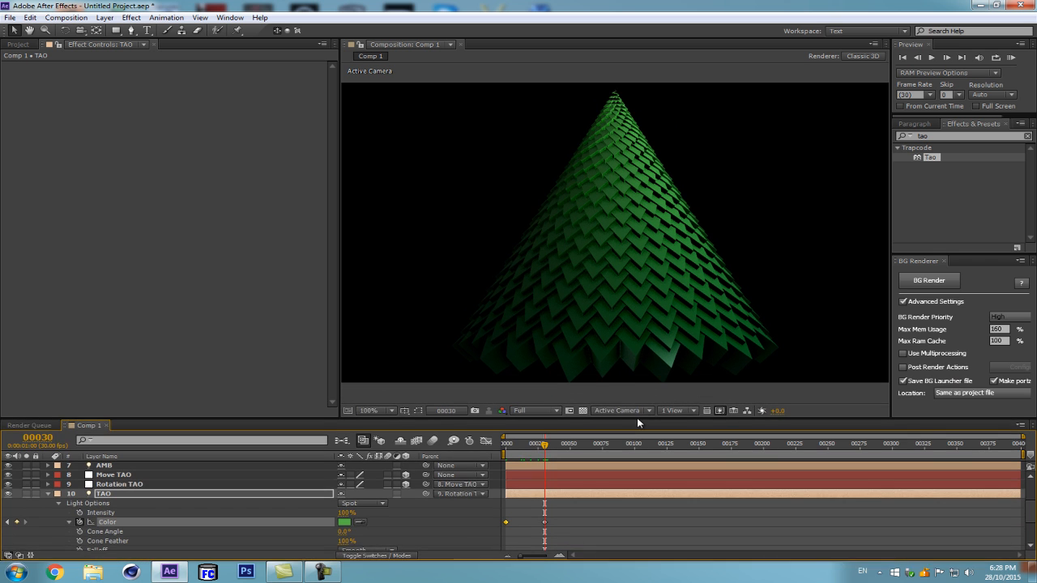
left_click(46, 492)
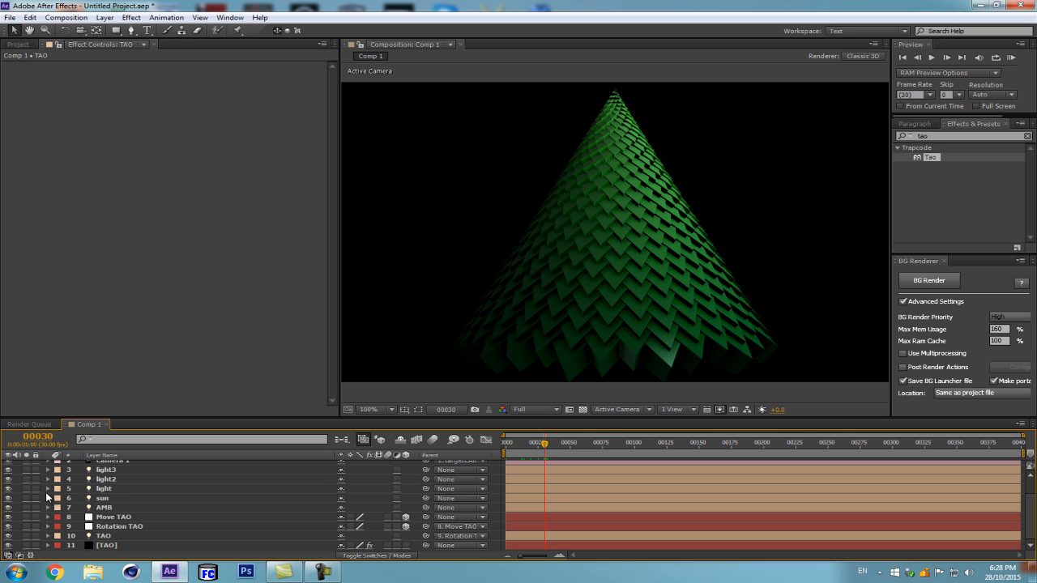
left_click(118, 527)
key("shift")
left_click(241, 536)
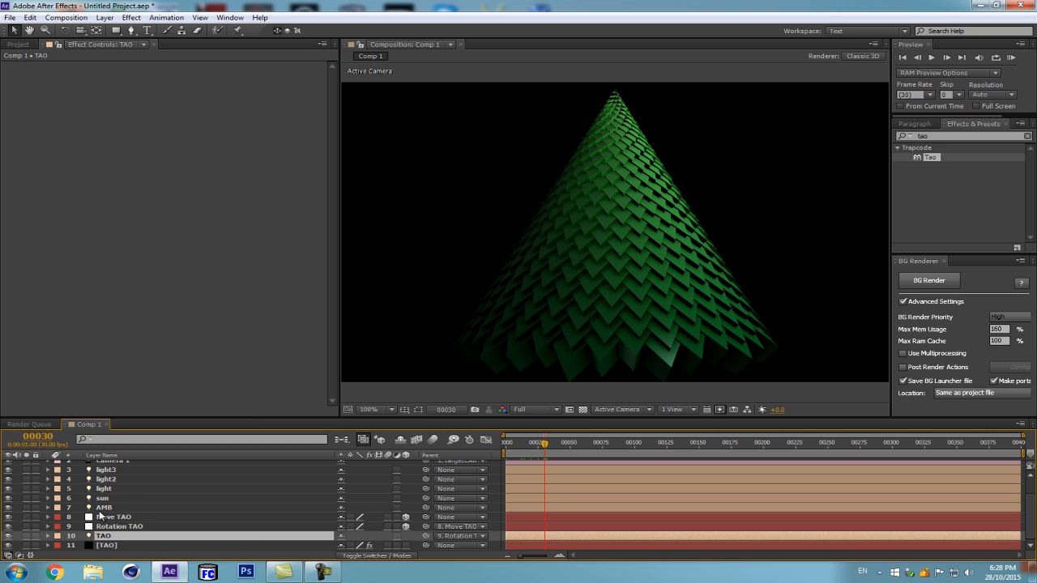
left_click(100, 517, "shift")
left_click(57, 526)
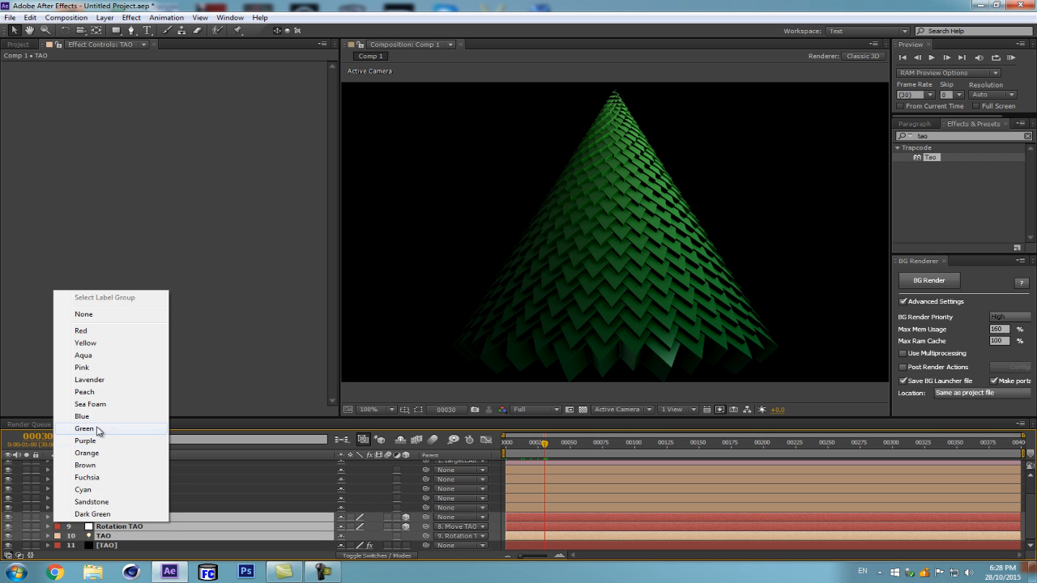
left_click(84, 429)
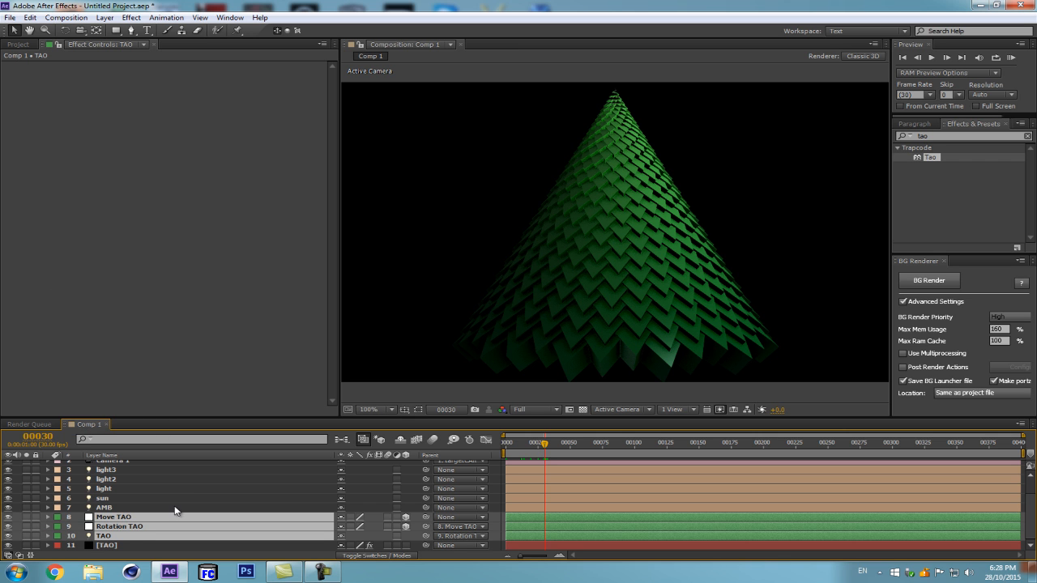
Reselect the three green-labelled layers and save the project as Untitled Project.aep in the mandelBulb3D folder.
left_click(159, 508)
left_click(129, 516)
left_click(162, 536, "shift")
key("ctrl+s")
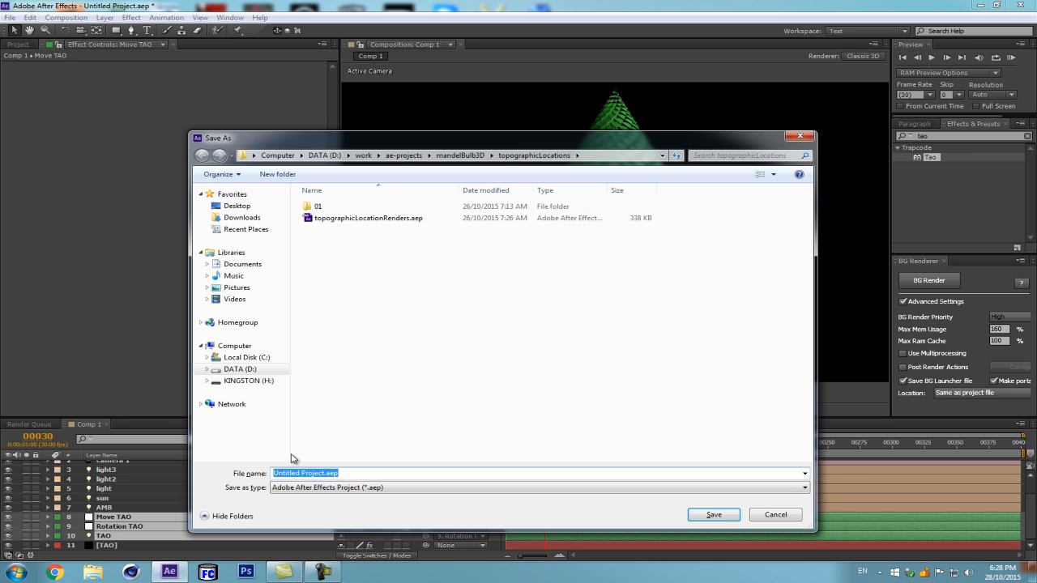
left_click(458, 155)
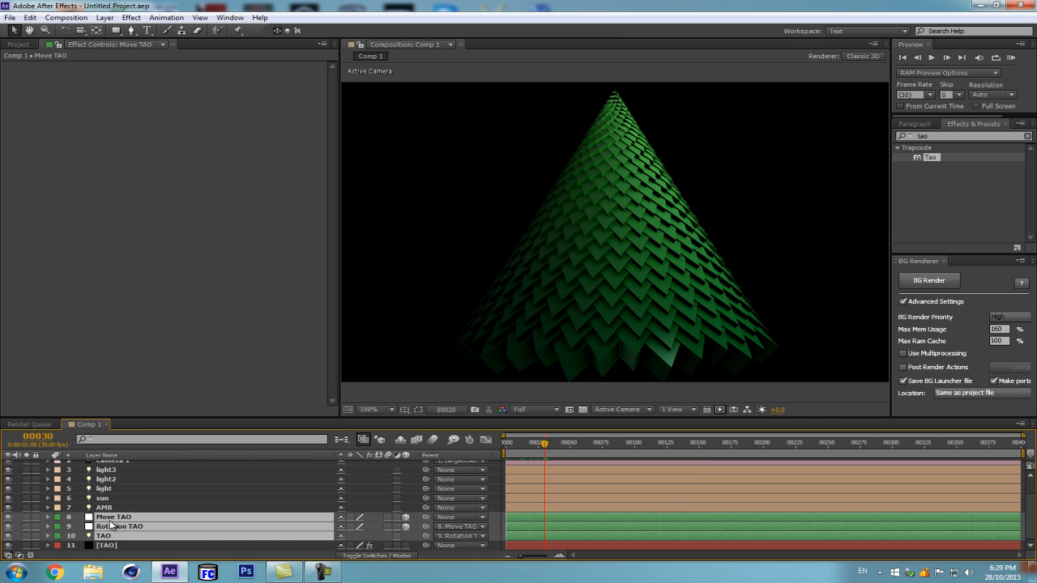
Duplicate the Move TAO, Rotation TAO and TAO light layers and give the copies a Yellow label.
left_click(105, 545)
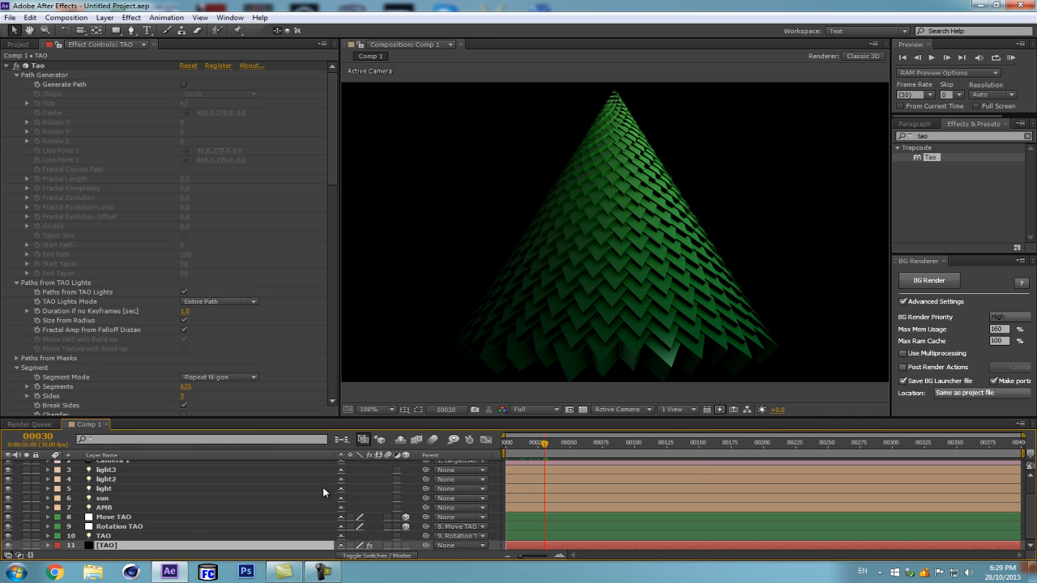
left_click(103, 536)
left_click(150, 518, "shift")
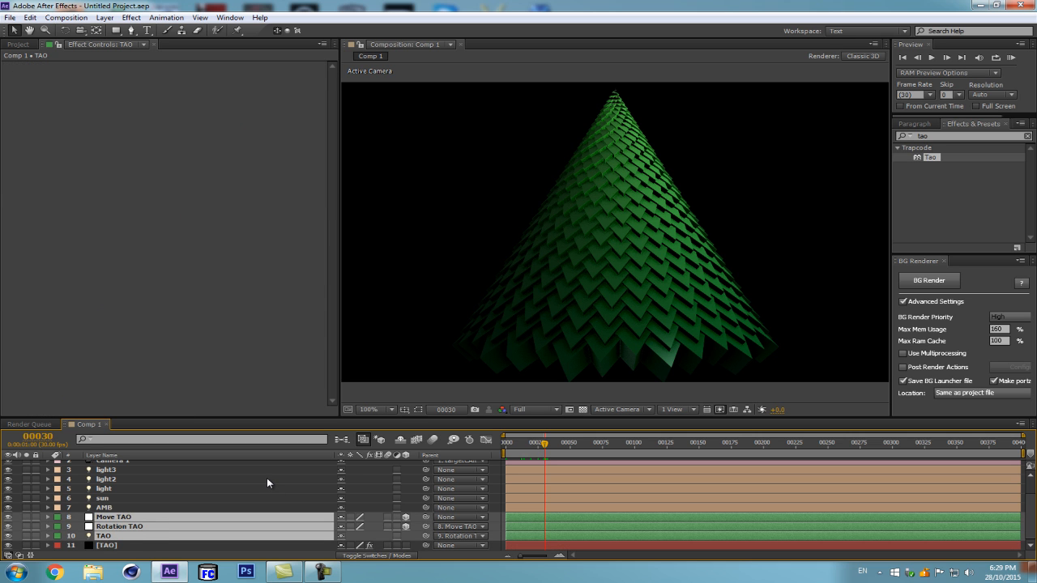
key("ctrl+d")
left_click_drag(144, 536, 127, 512)
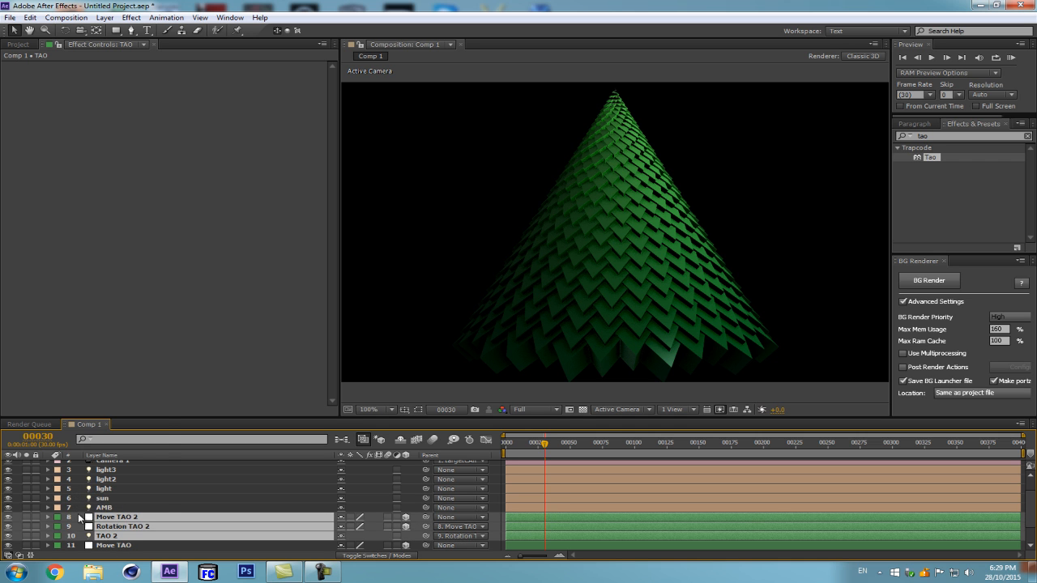
left_click(57, 537)
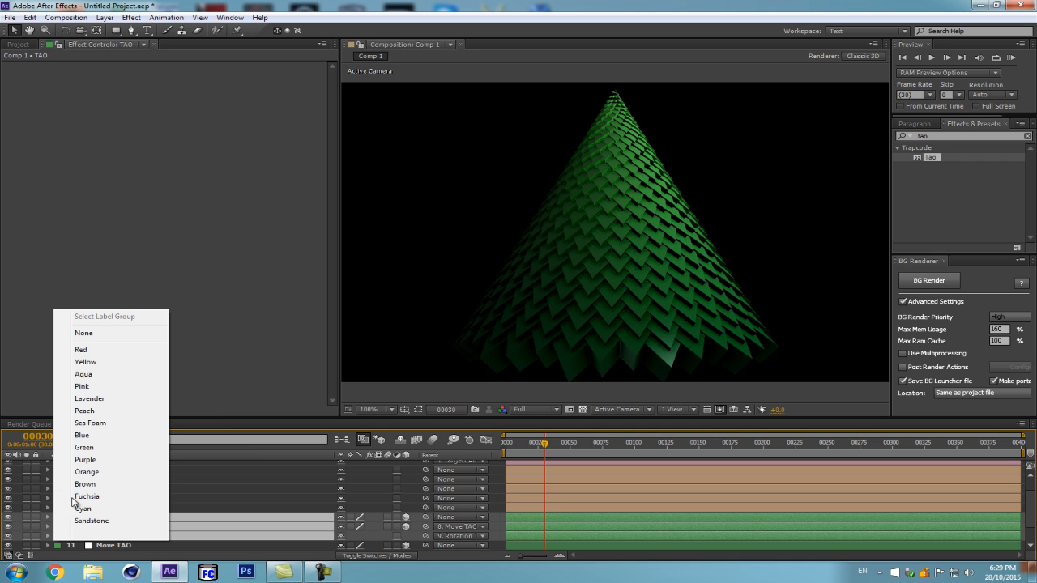
left_click(110, 362)
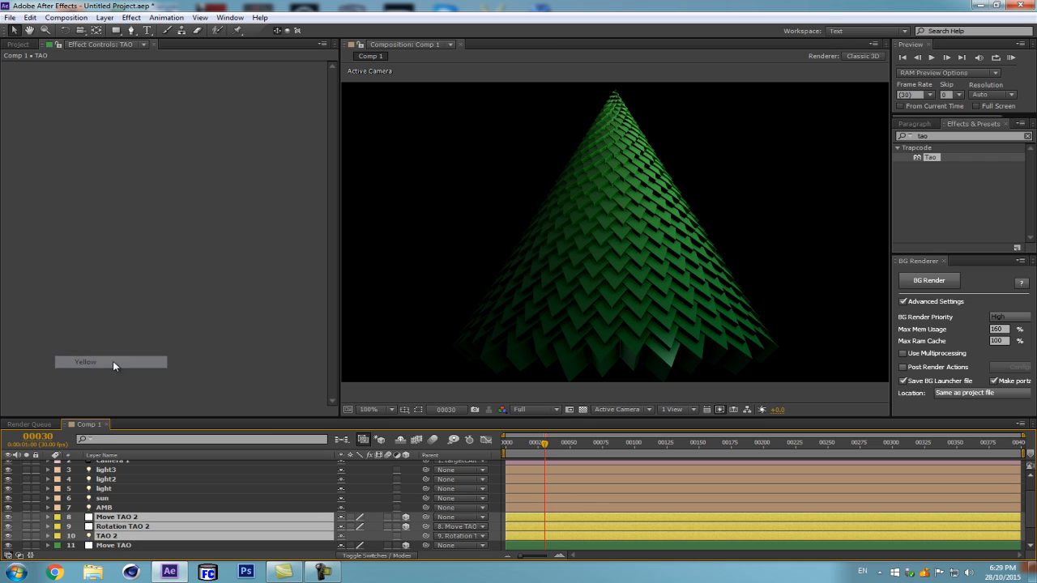
Set both Color keyframes of the TAO 2 light to bright yellow and collapse the layer.
left_click(110, 536)
key("t")
scroll(562, 504, "down", 1)
scroll(563, 510, "down", 3)
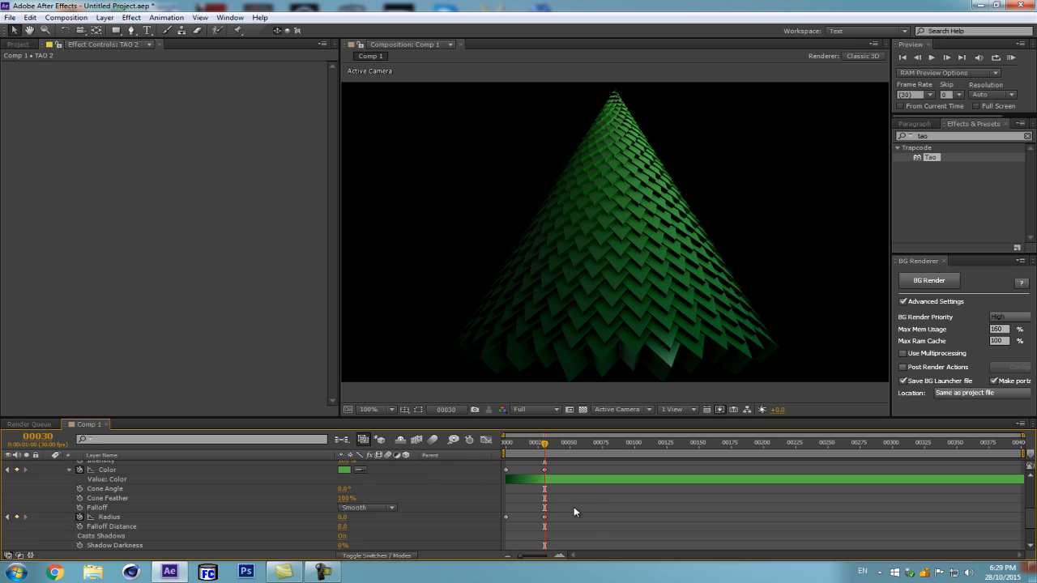
scroll(576, 481, "up", 1)
left_click(479, 499)
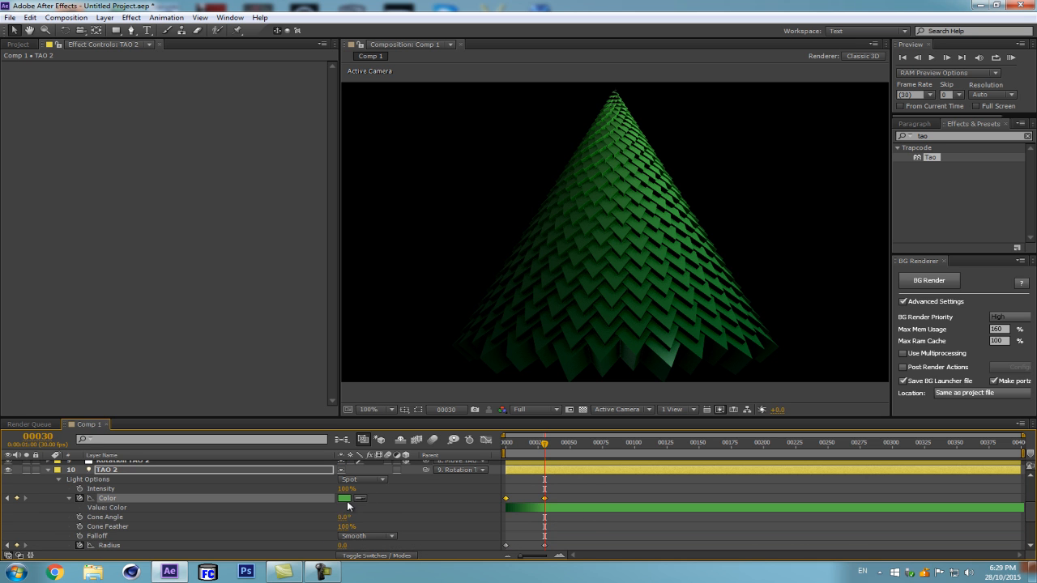
left_click(346, 500)
left_click(236, 180)
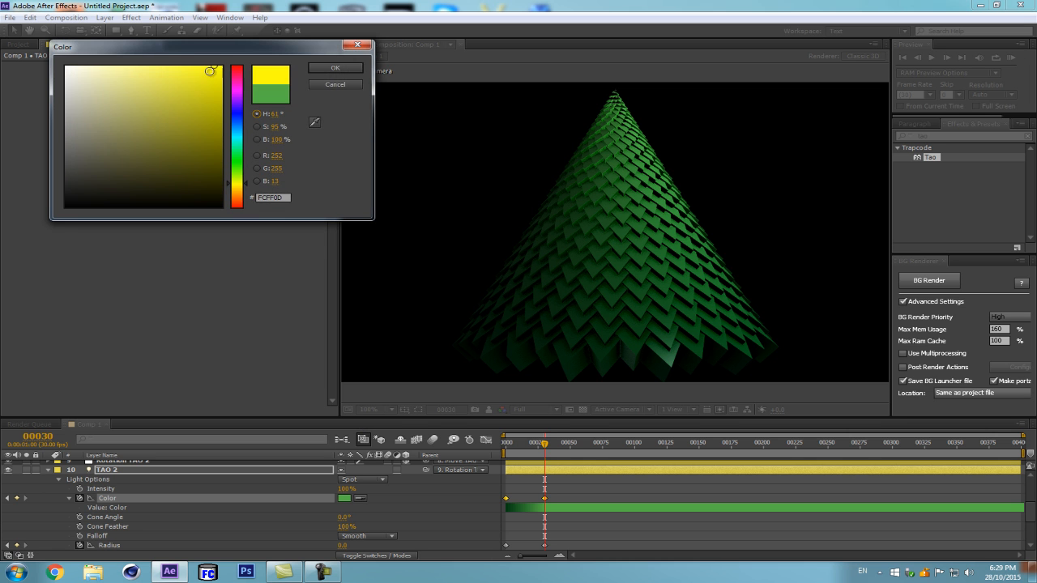
left_click(323, 67)
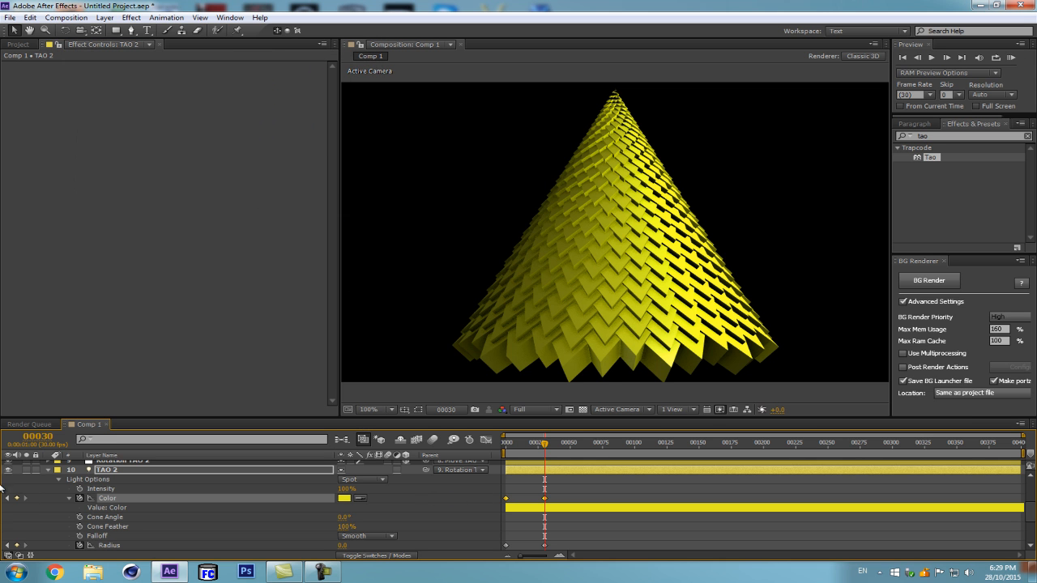
left_click(47, 470)
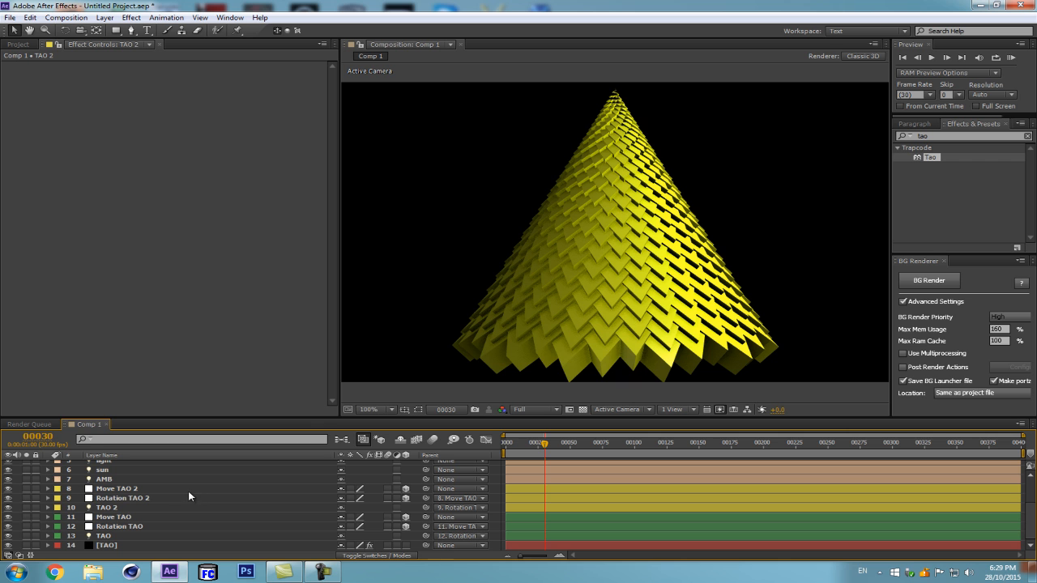
Try the Extrude N-gon segment mode in the TAO layer's Tao effect and return it to Repeat N-gon.
left_click(118, 499)
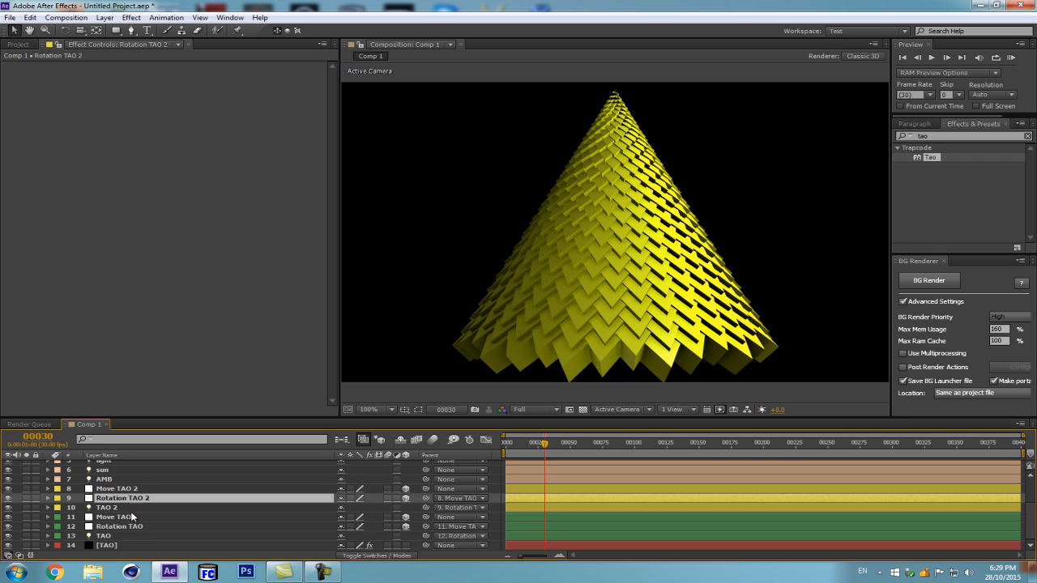
left_click(112, 508)
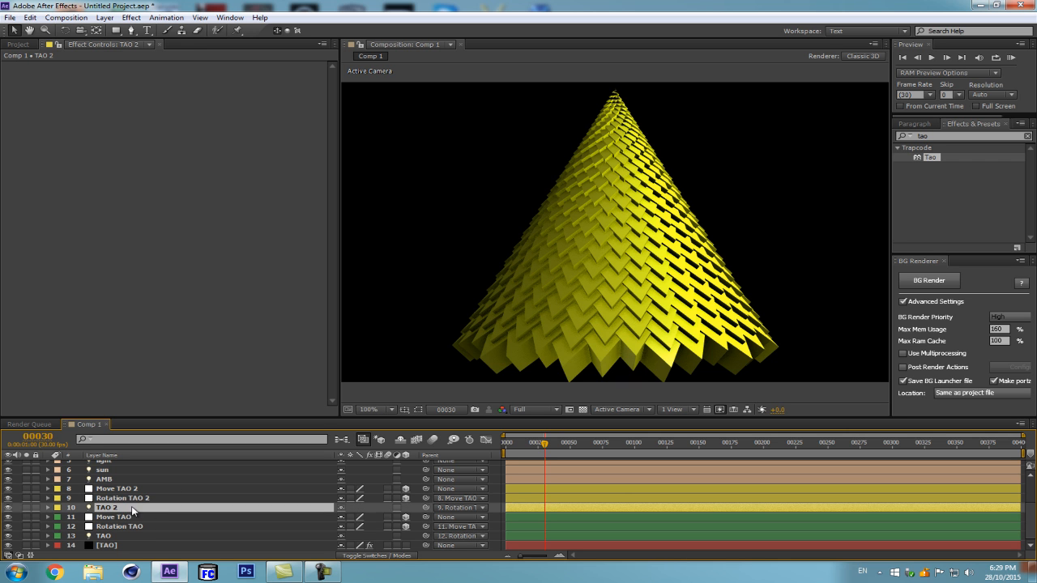
left_click(122, 548)
scroll(219, 329, "down", 3)
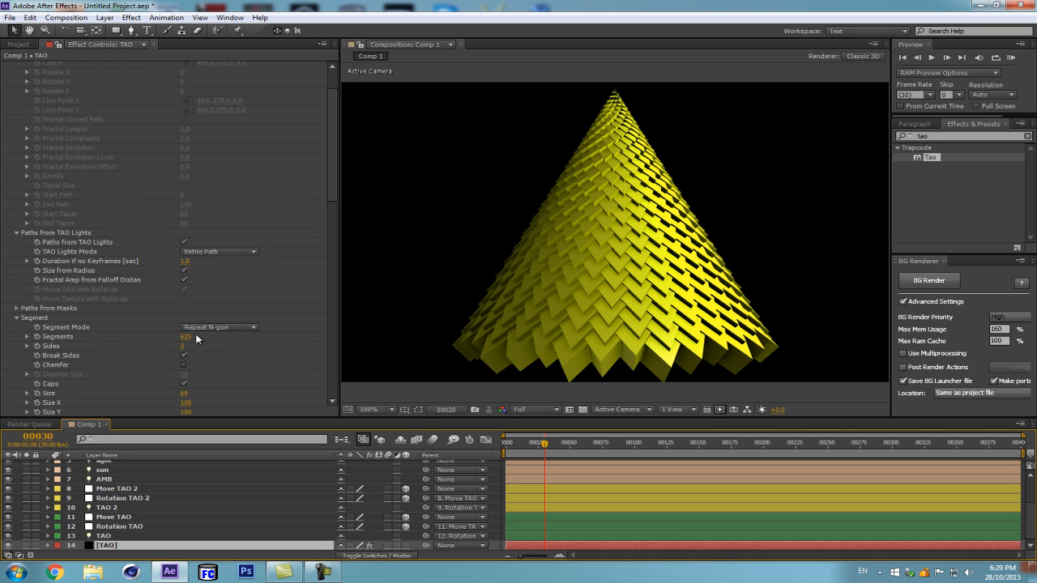
left_click(198, 328)
left_click(212, 340)
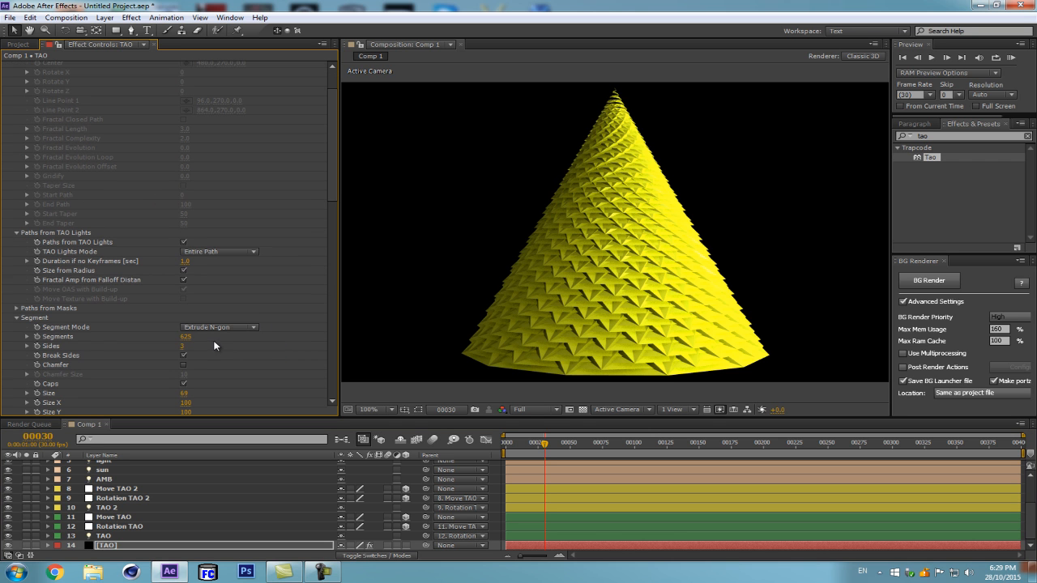
left_click(252, 326)
left_click(228, 339)
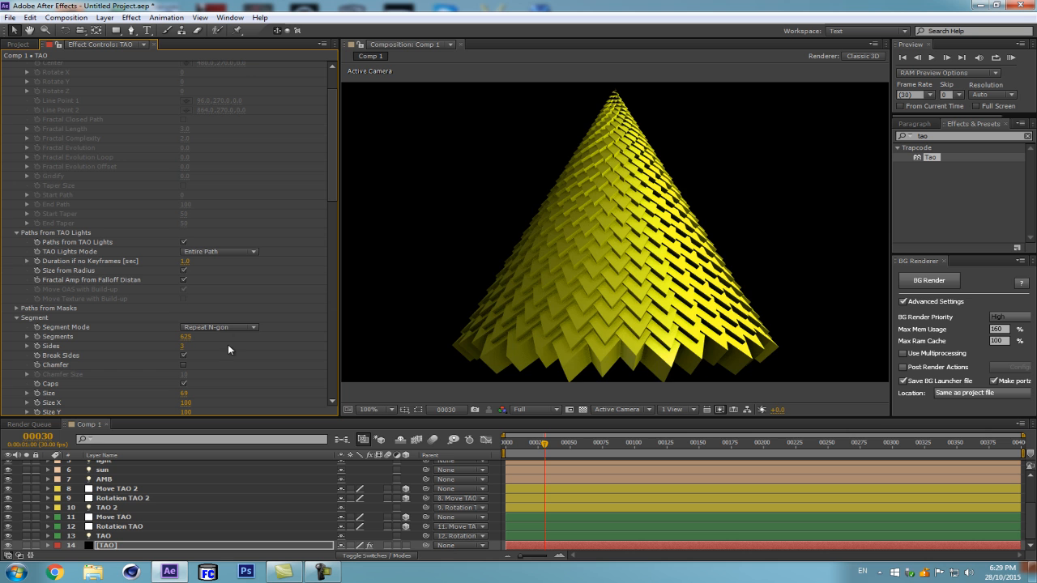
Rename the yellow-labelled TAO 2 light as "TAO mod:e".
left_click(100, 508)
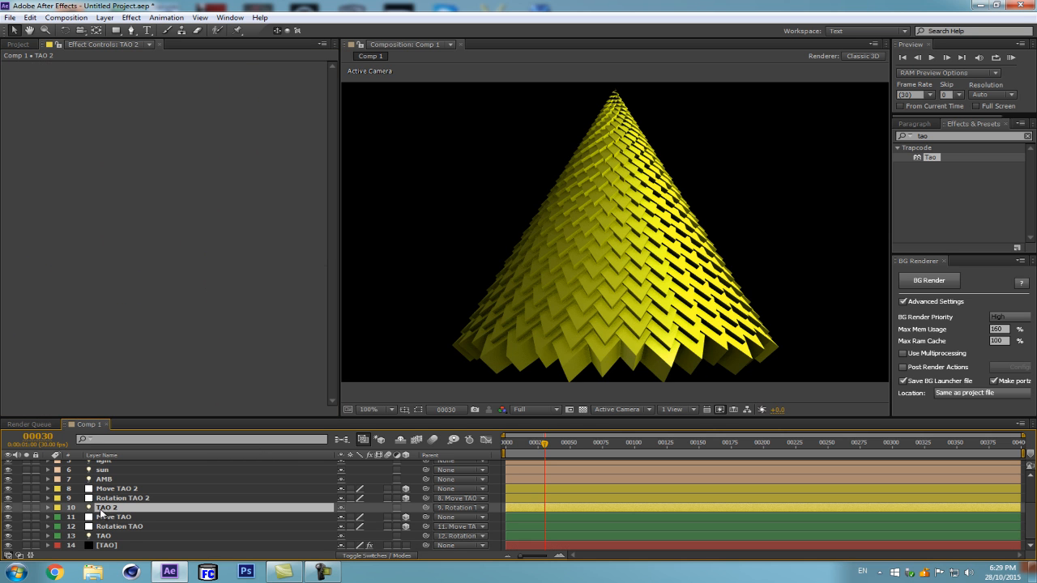
left_click(160, 500)
left_click(149, 508)
key("Return")
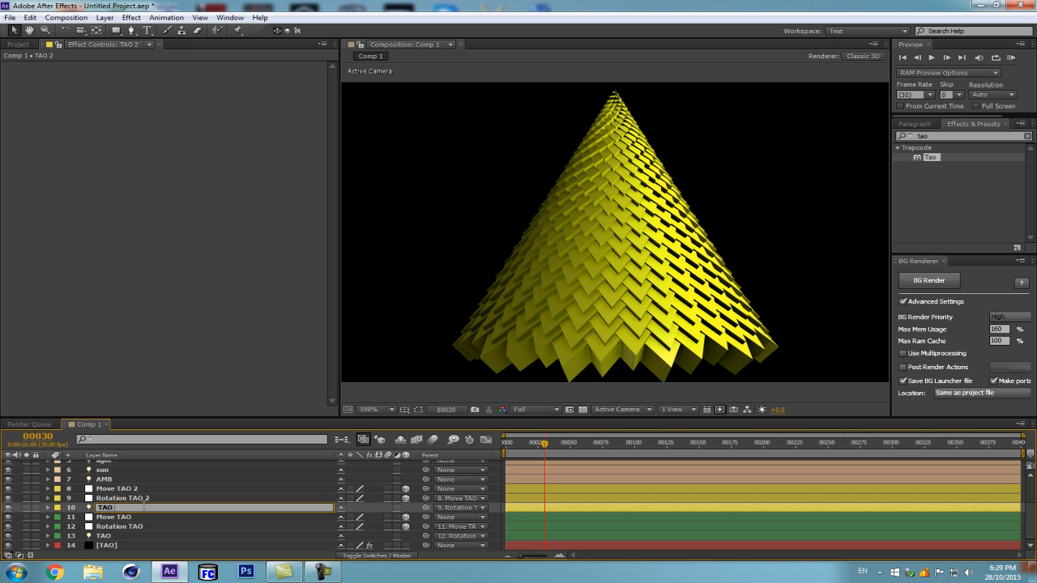
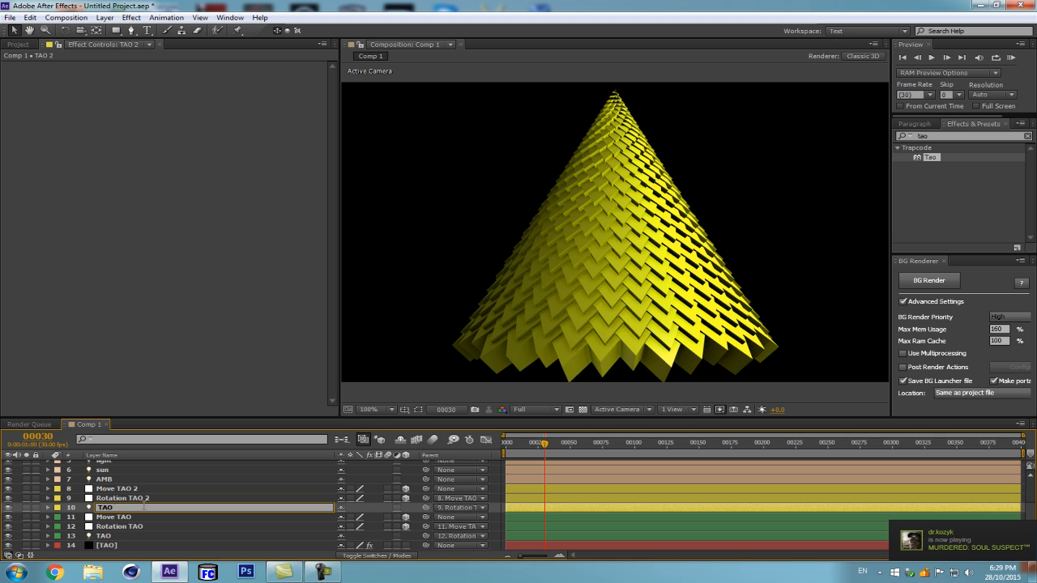
type("mod")
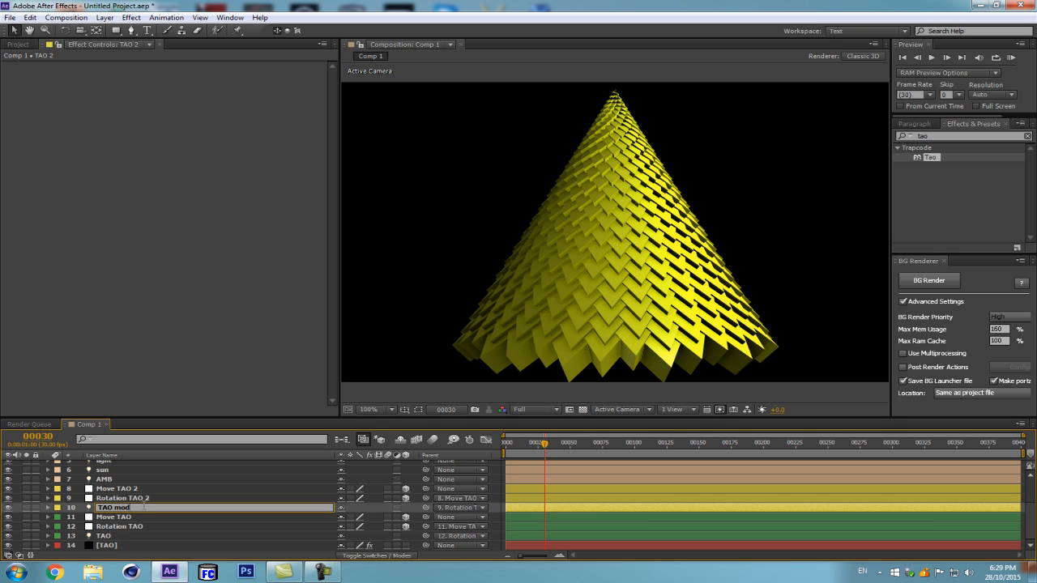
type(":e")
key("Return")
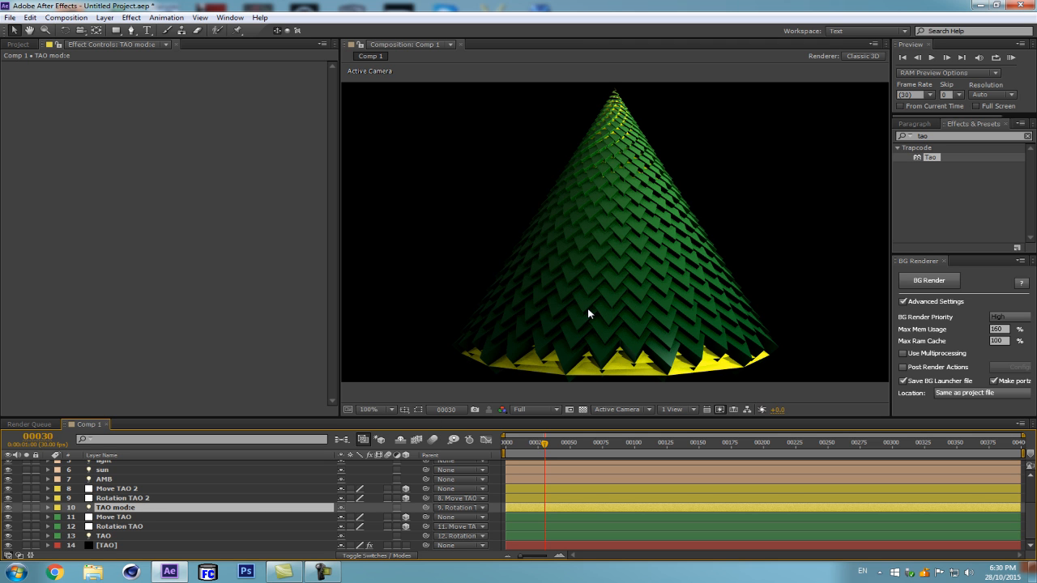
Add a segment setting to the yellow-labelled light's name so that it reads "TAO mod:e seg:0:40".
left_click(109, 497)
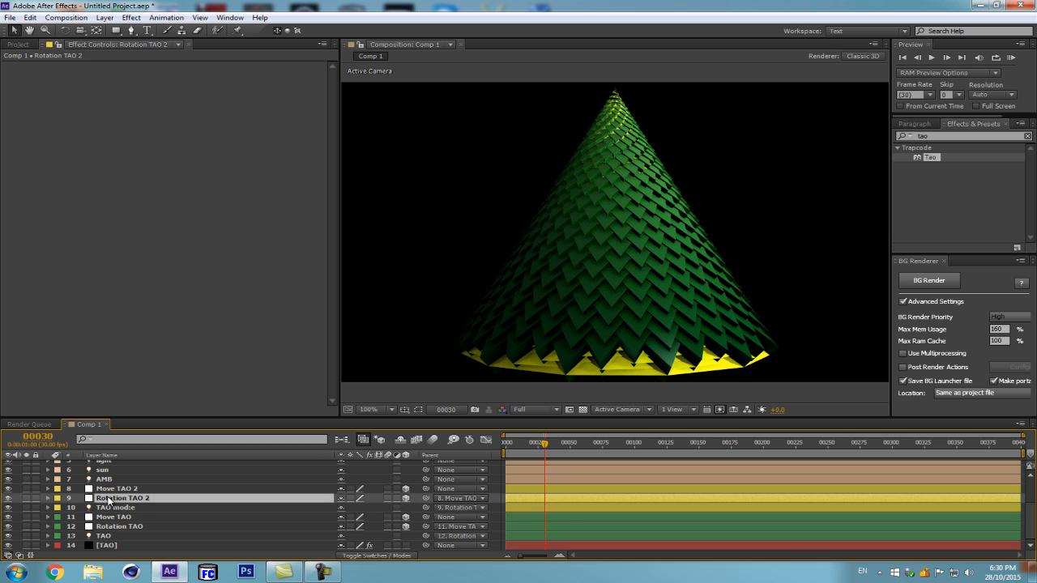
left_click(120, 509)
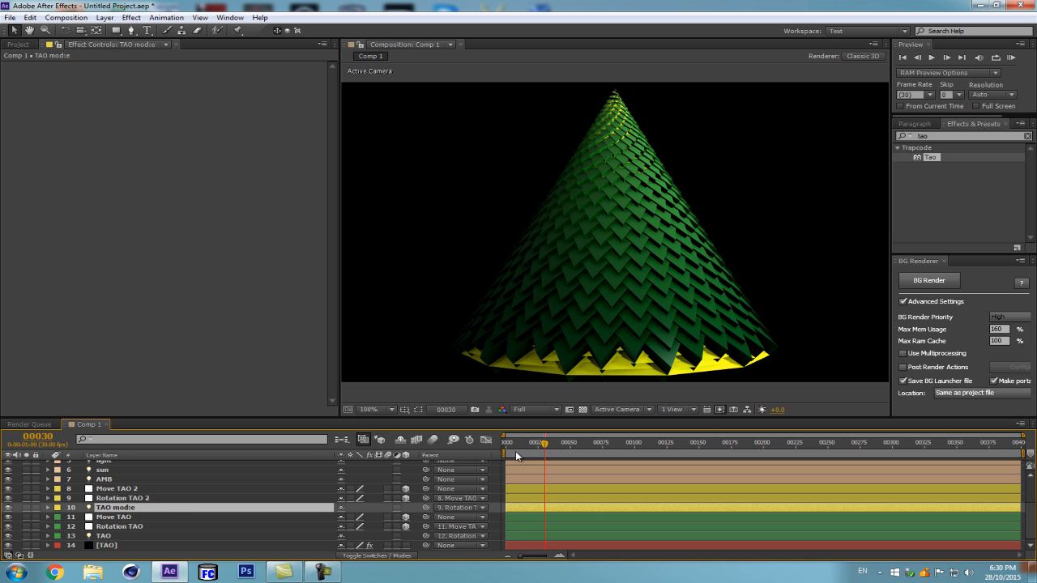
key("Return")
left_click(152, 507)
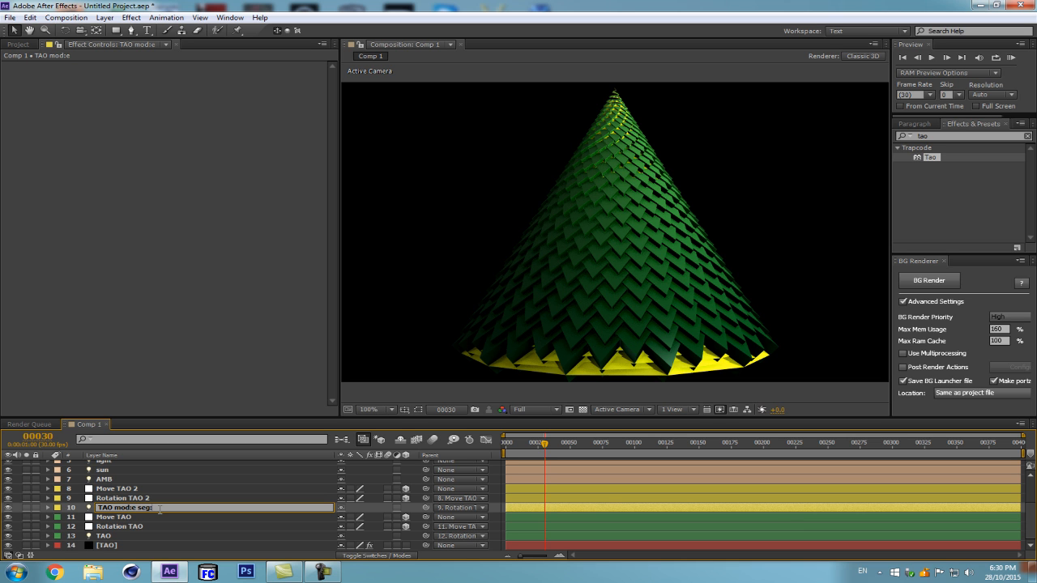
type("seg:0:40")
key("Return")
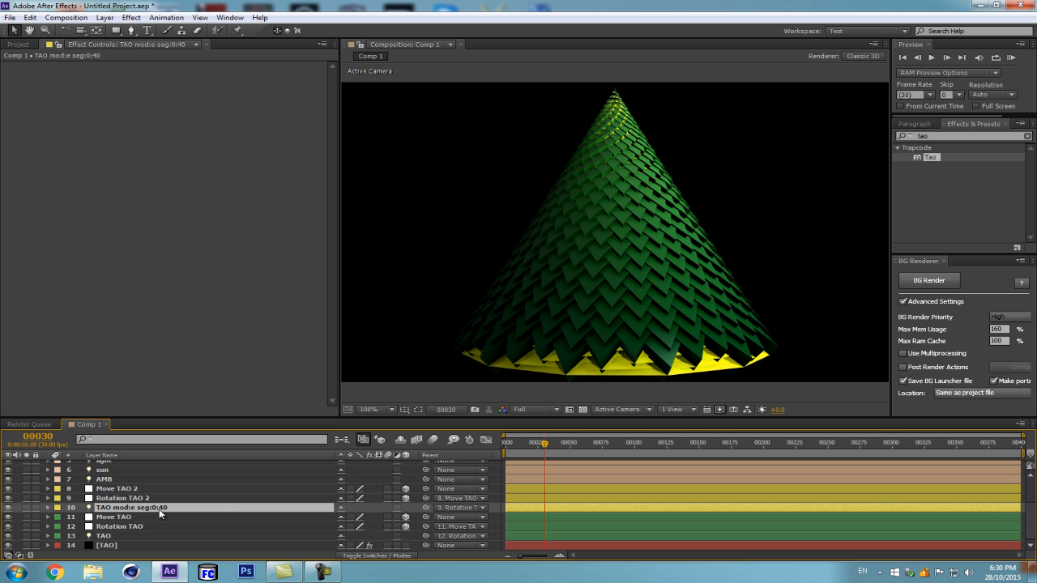
Show the keyframes of the Rotation TAO 2 null and set its Y Rotation at frame 30 to 14x+0.0°.
left_click(172, 498)
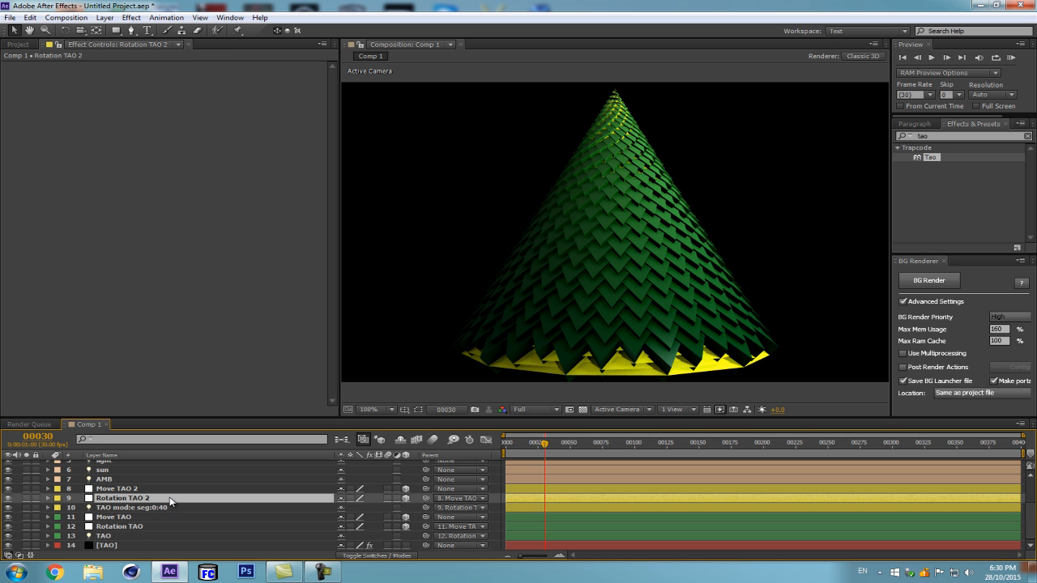
key("u")
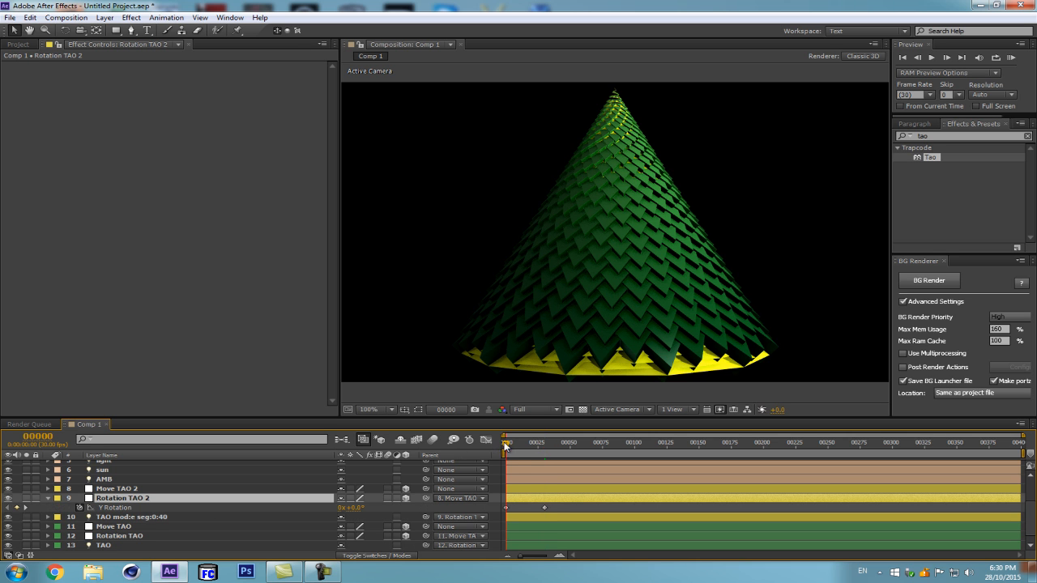
left_click_drag(344, 508, 327, 519)
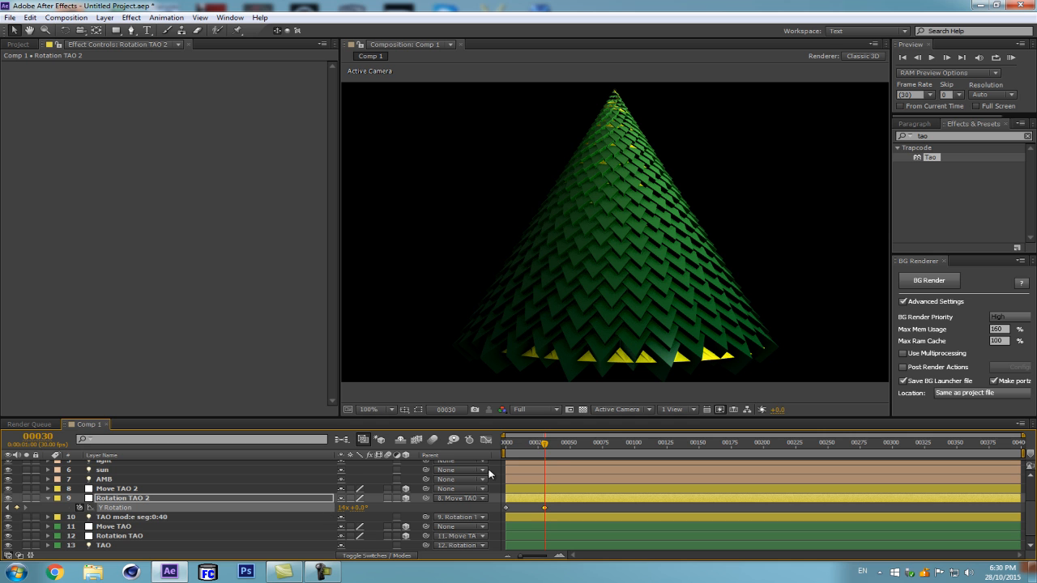
Set the yellow-labelled light's X Position to about -226 at frame 0 and about -38 at frame 30.
left_click_drag(544, 444, 507, 446)
left_click(134, 518)
key("u")
left_click_drag(556, 526, 501, 530)
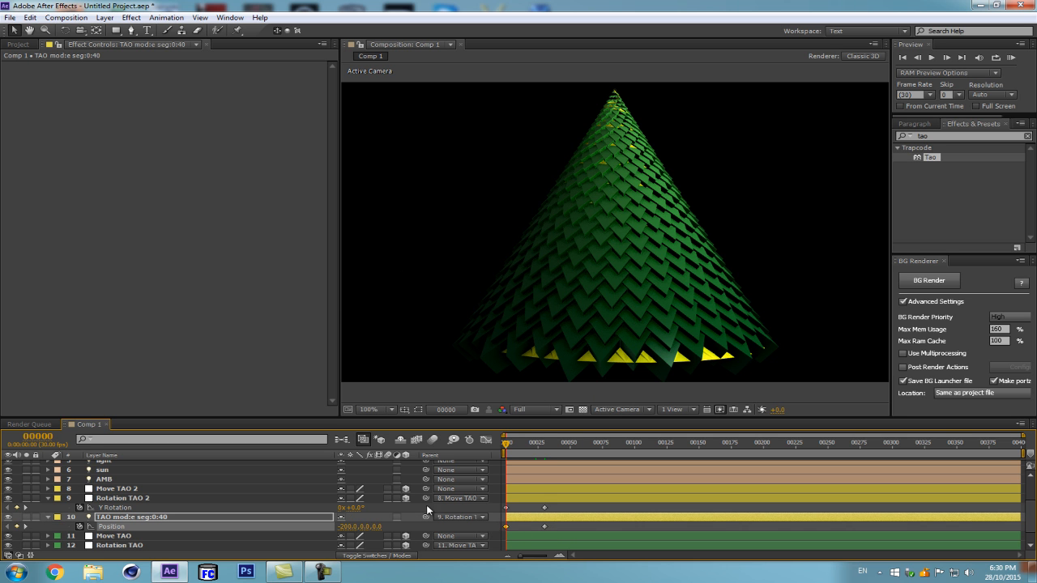
left_click_drag(343, 533, 333, 531)
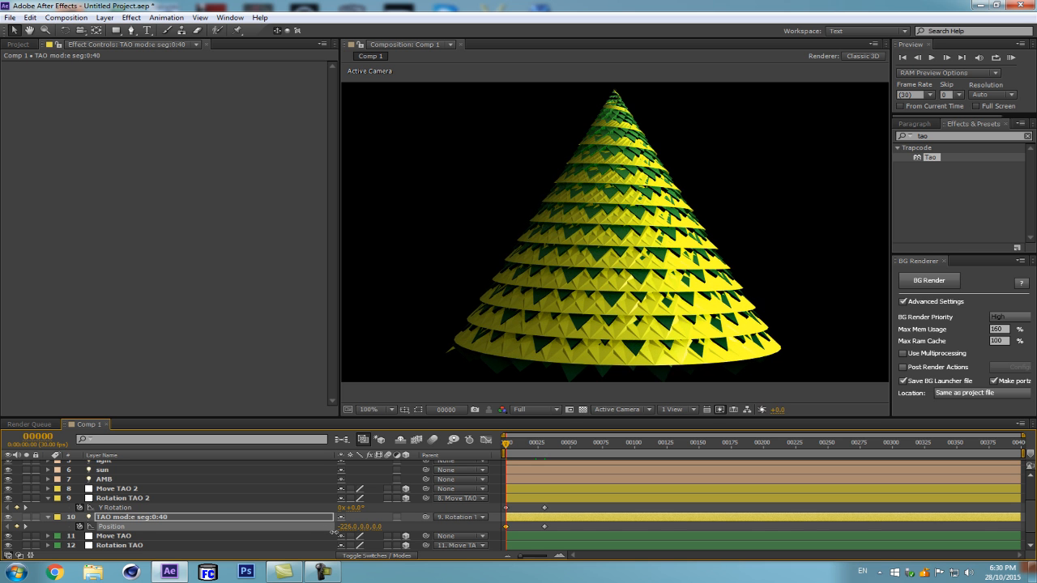
left_click_drag(516, 452, 544, 445)
left_click_drag(346, 530, 337, 527)
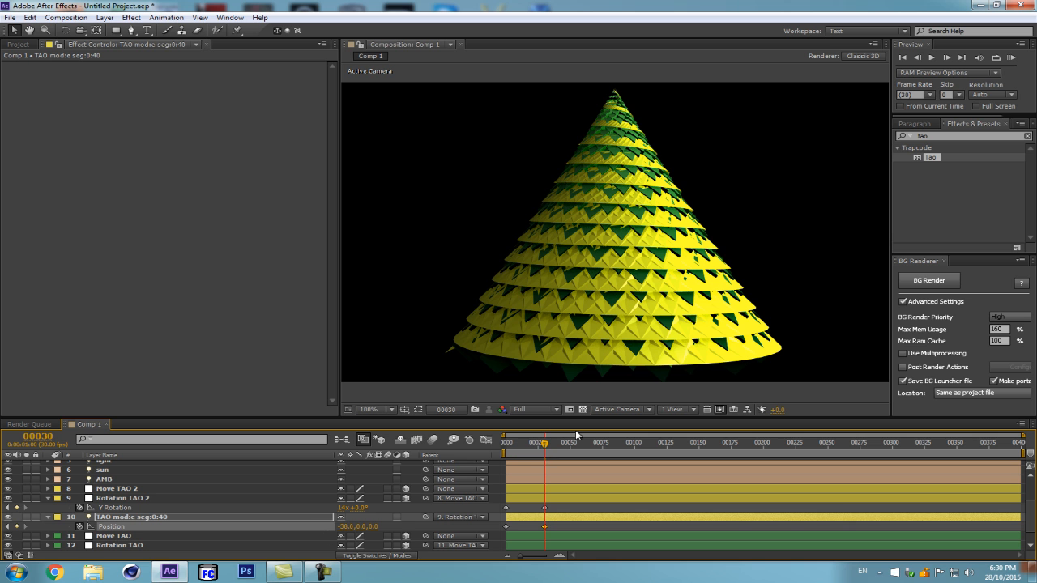
Remove the second colon from the light's segment setting, renaming it "TAO mod:e seg:040".
left_click(165, 516)
key("Return")
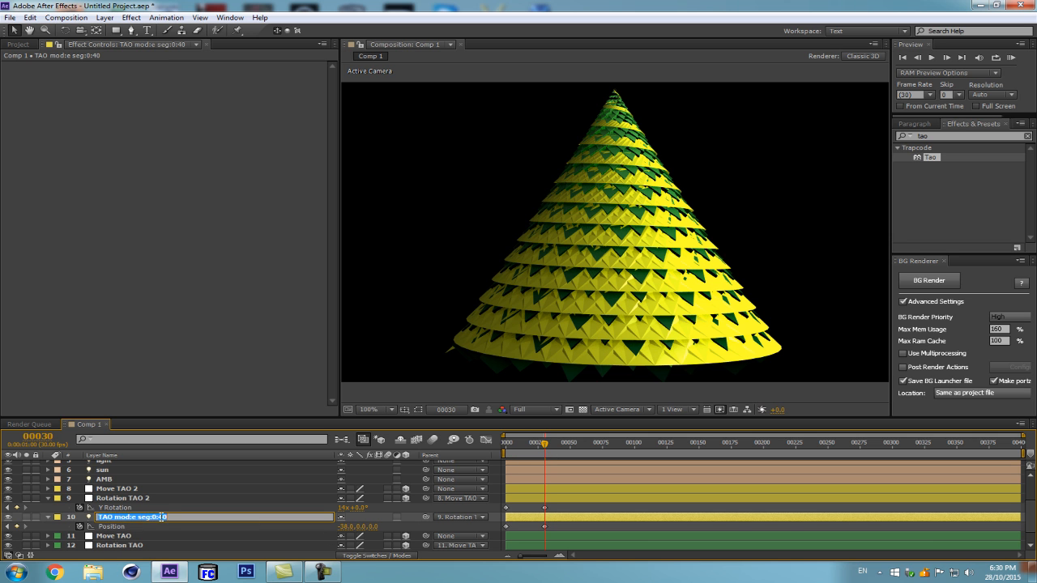
key("Return")
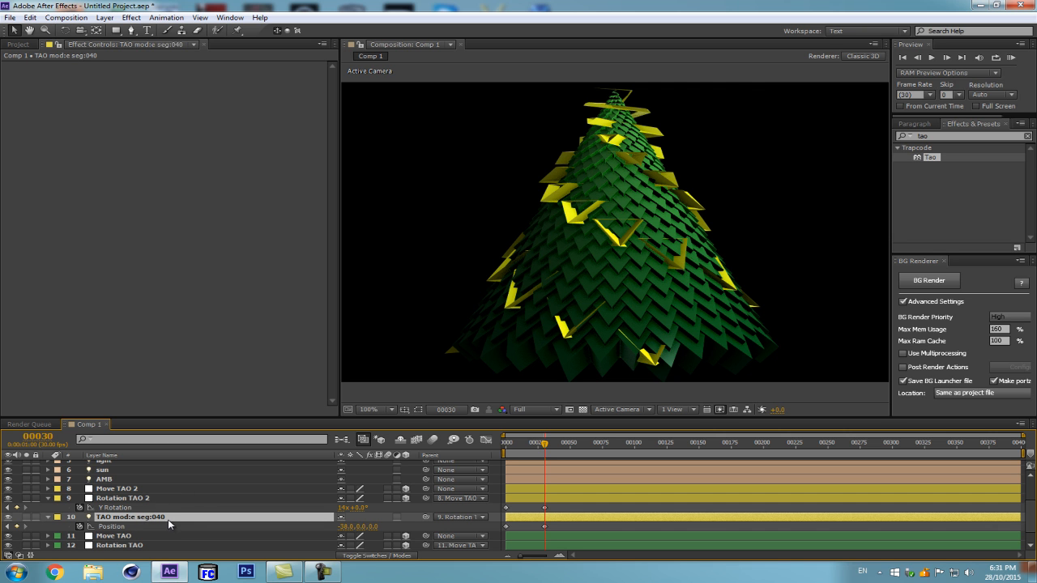
Change the light's name to "TAO mod:e seg:039" and select the Rotation TAO 2 null.
key("Return")
left_click(163, 517)
key("BackSpace")
key("Delete")
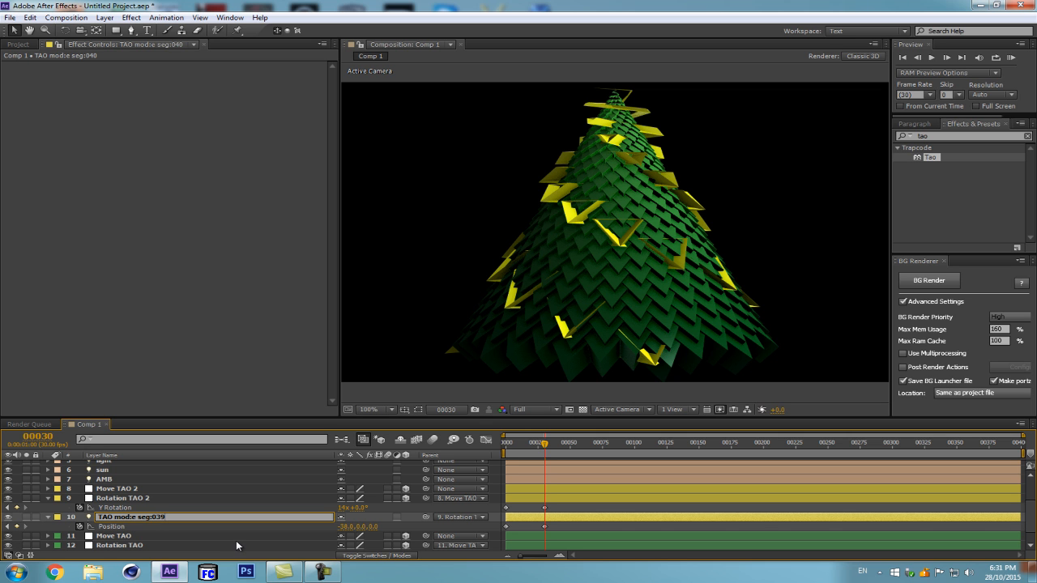
type("39")
key("Return")
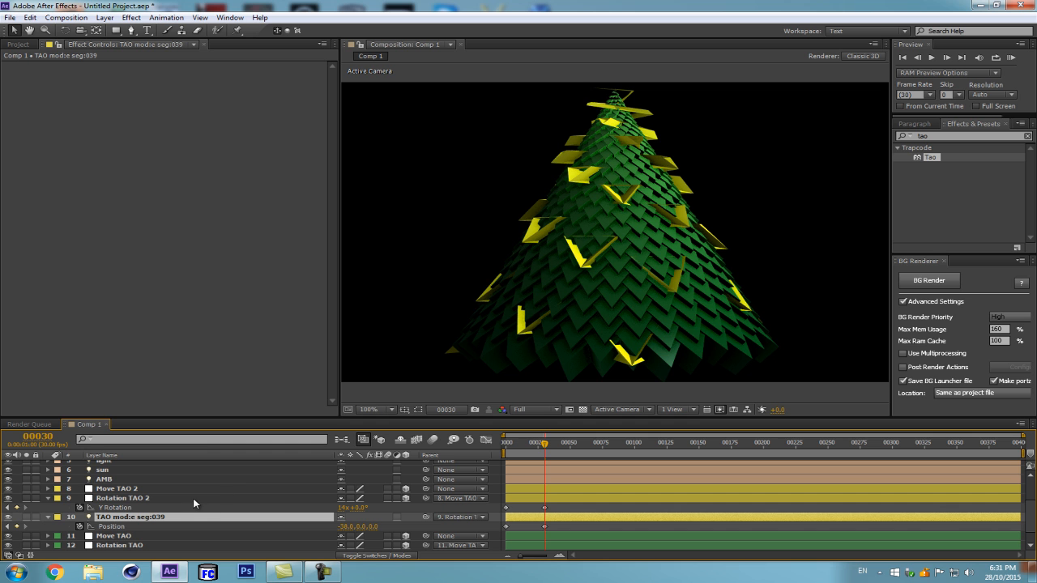
left_click(169, 499)
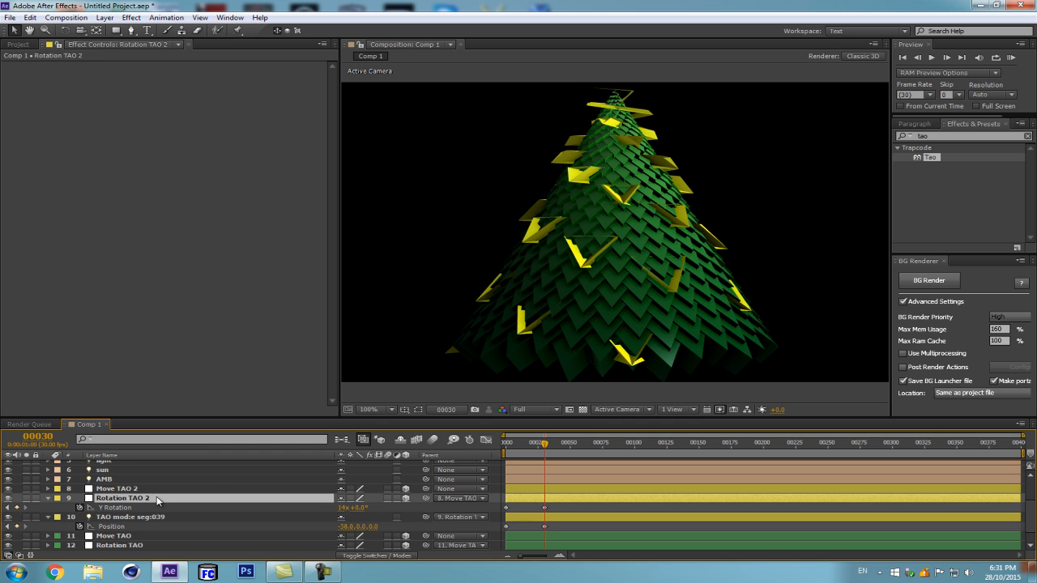
Show the rotation properties of the Rotation TAO 2 null and set its Y Rotation at frame 30 to 6x+0.0°.
key("u")
key("r")
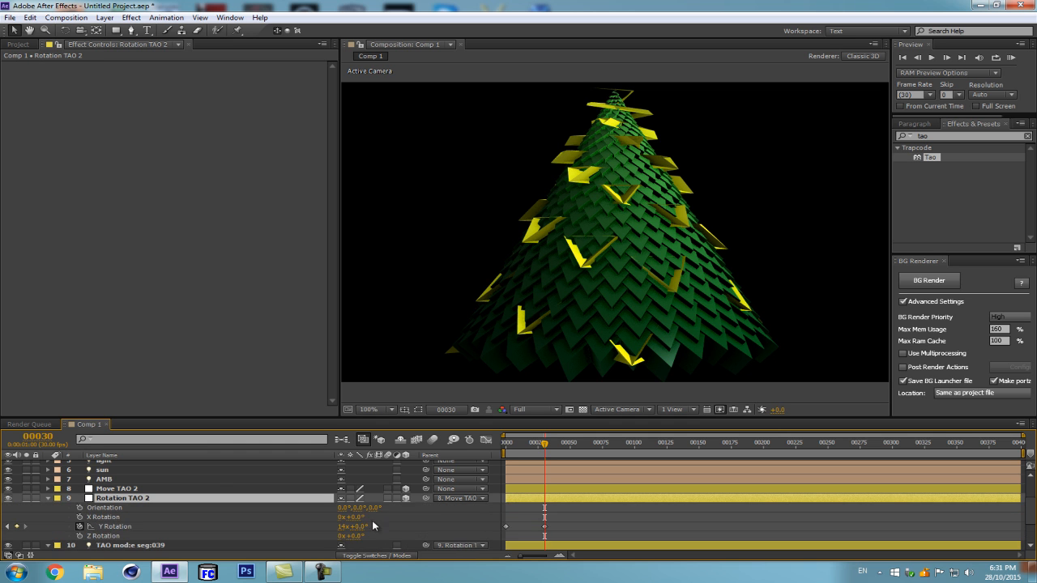
mouse_move(352, 532)
left_mouse_down()
mouse_move(342, 535)
mouse_move(351, 536)
left_mouse_up()
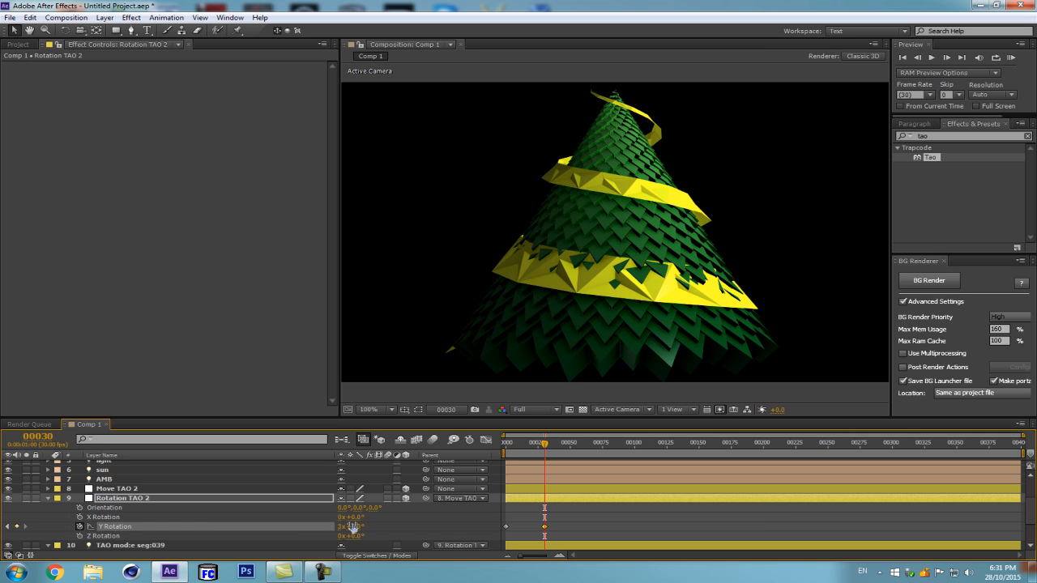
left_click(341, 527)
type("0")
key("Return")
left_click(316, 498)
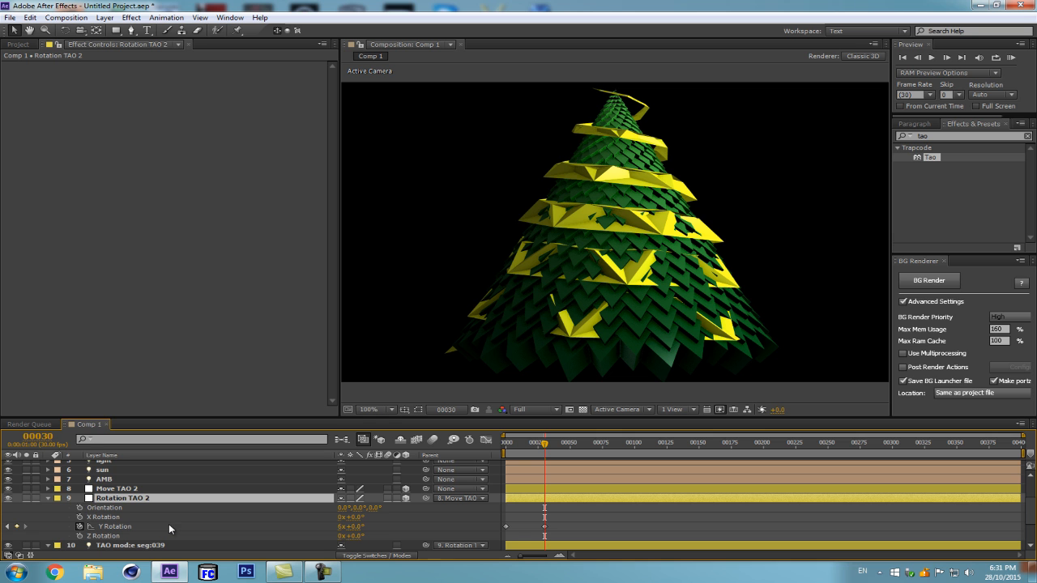
Try tilting the garland by changing the X Rotation of the Rotation TAO 2 null, and undo the change.
scroll(116, 534, "down", 2)
scroll(138, 526, "up", 2)
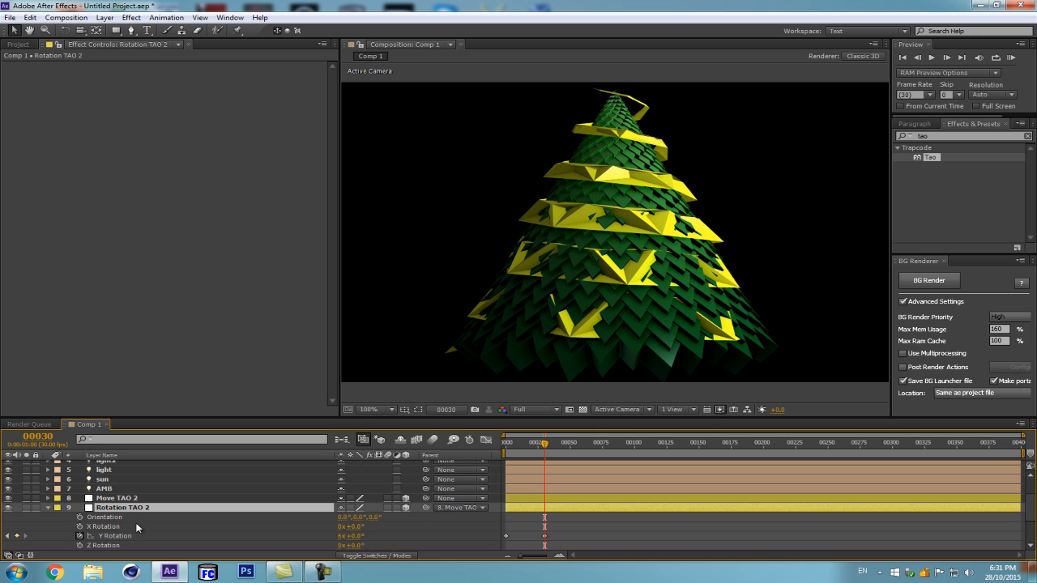
left_click_drag(358, 528, 411, 528)
key("ctrl+z")
Rotate the yellow-labelled TAO light to an X Rotation of about 140° and a Y Rotation of about 48°.
scroll(219, 537, "down", 1)
left_click(209, 528)
key("r")
left_click_drag(365, 489, 430, 478)
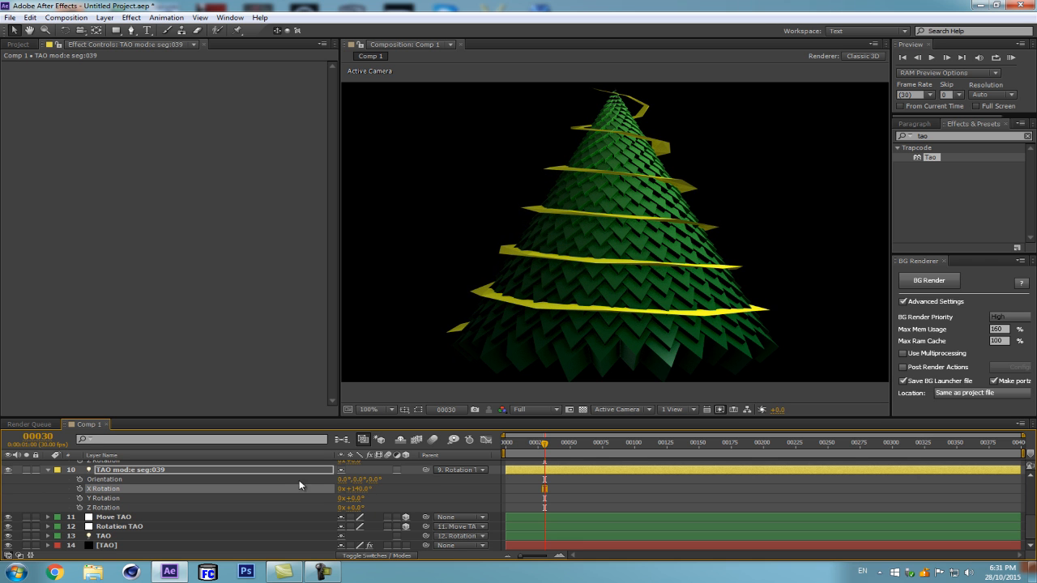
left_click_drag(361, 499, 389, 491)
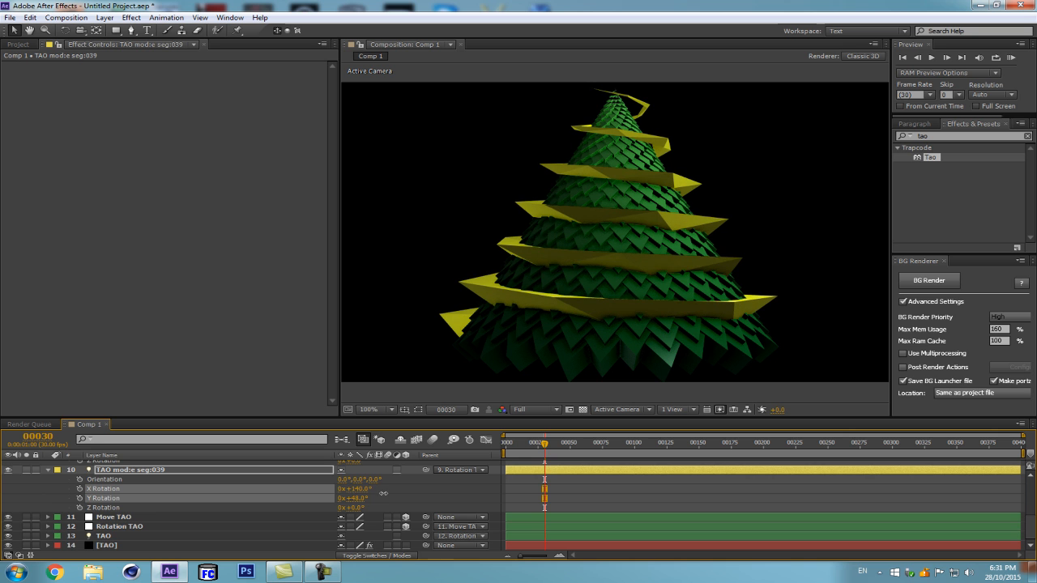
scroll(214, 500, "up", 5)
scroll(512, 507, "up", 2)
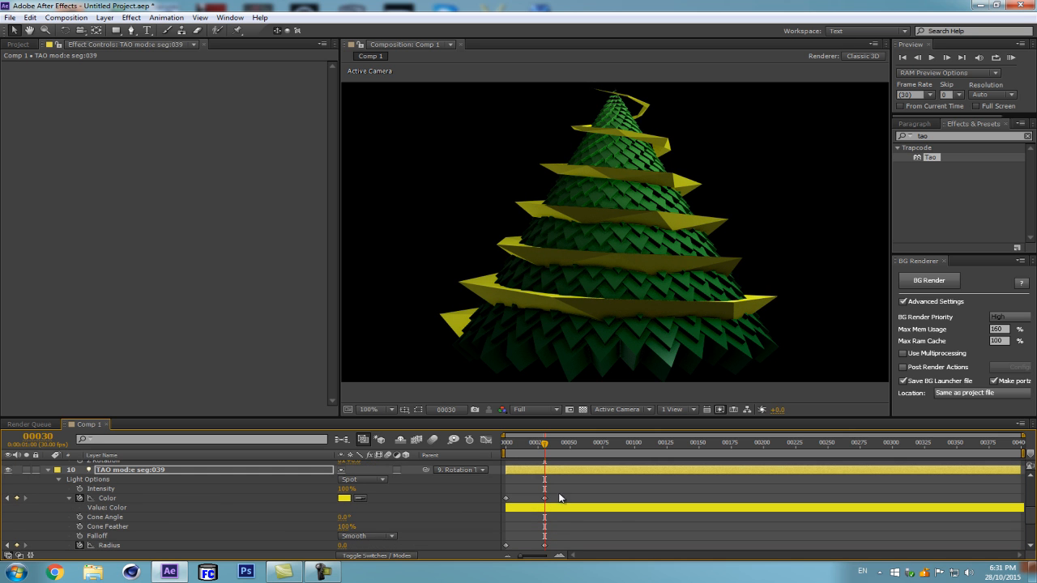
Keyframe the Radius of the TAO mod:e seg:039 light at 35 on frame 0 and 0 on frame 30.
left_click_drag(541, 444, 500, 455)
scroll(375, 519, "down", 1)
left_click_drag(346, 517, 308, 522)
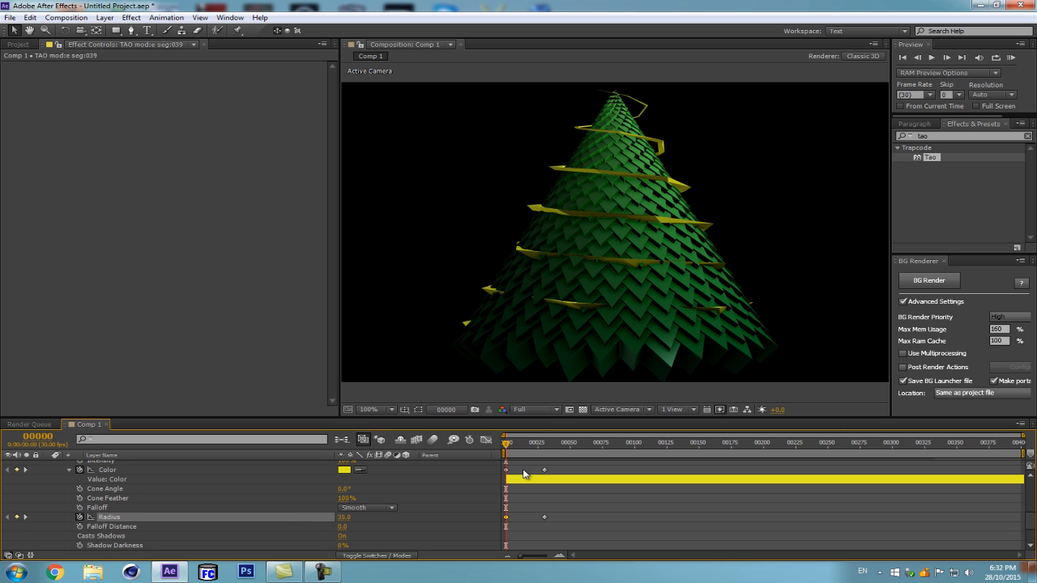
left_click_drag(534, 444, 545, 444)
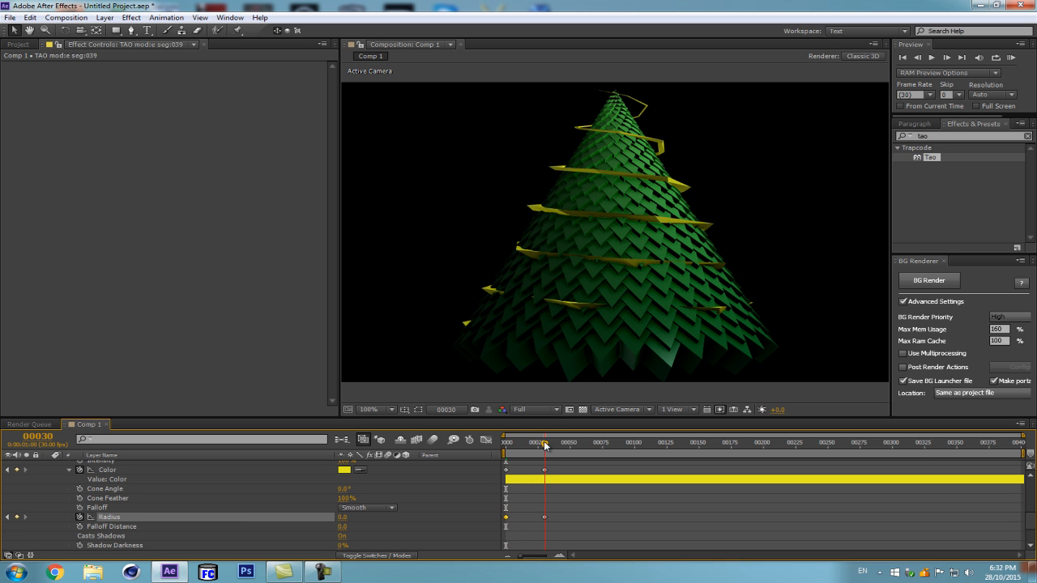
left_click(376, 519)
left_click_drag(340, 519, 318, 522)
scroll(349, 529, "up", 1)
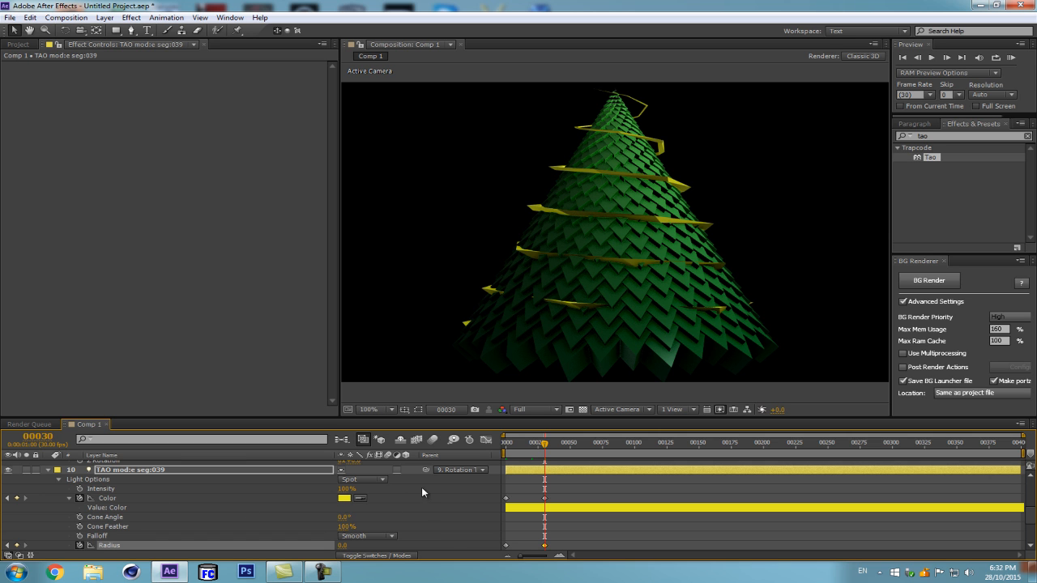
Rename the TAO mod:e seg:039 light layer as TAO mod:e seg:040.
key("p")
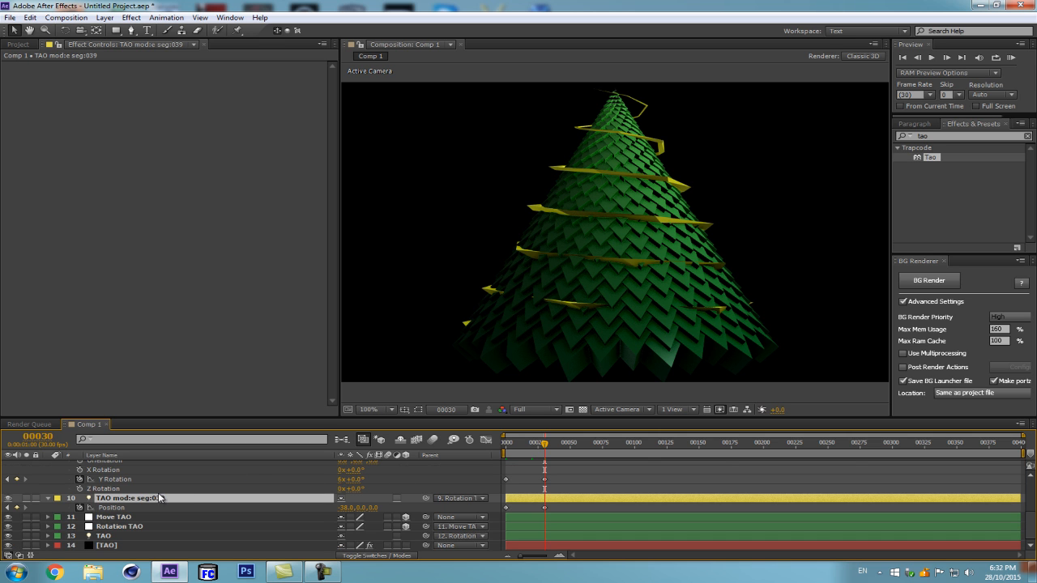
key("Return")
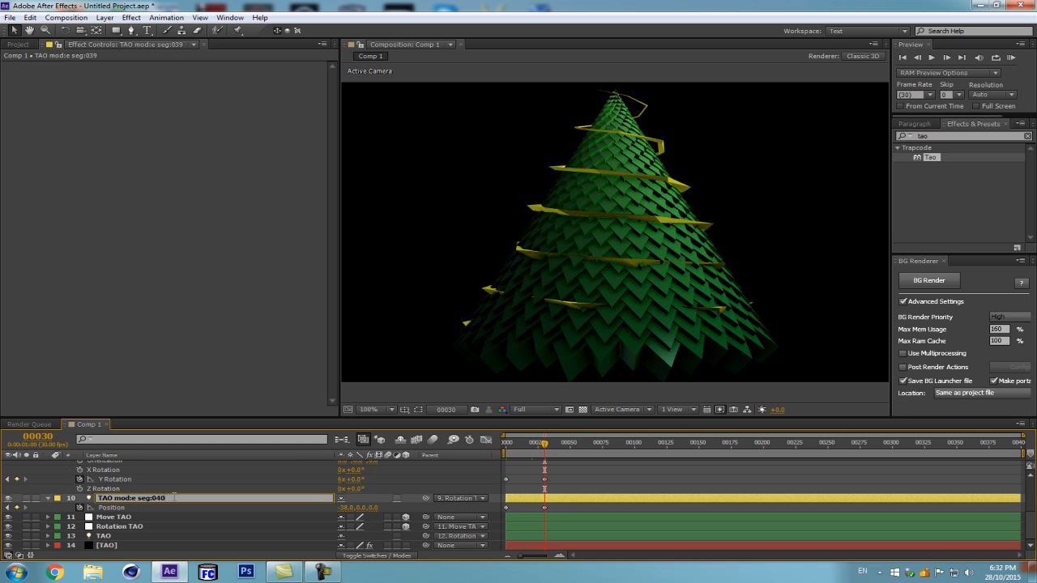
key("Return")
Set the X position of the TAO mod:e seg:040 light to -7 at frame 30.
left_click_drag(362, 508, 339, 516)
left_click(339, 511)
key("Return")
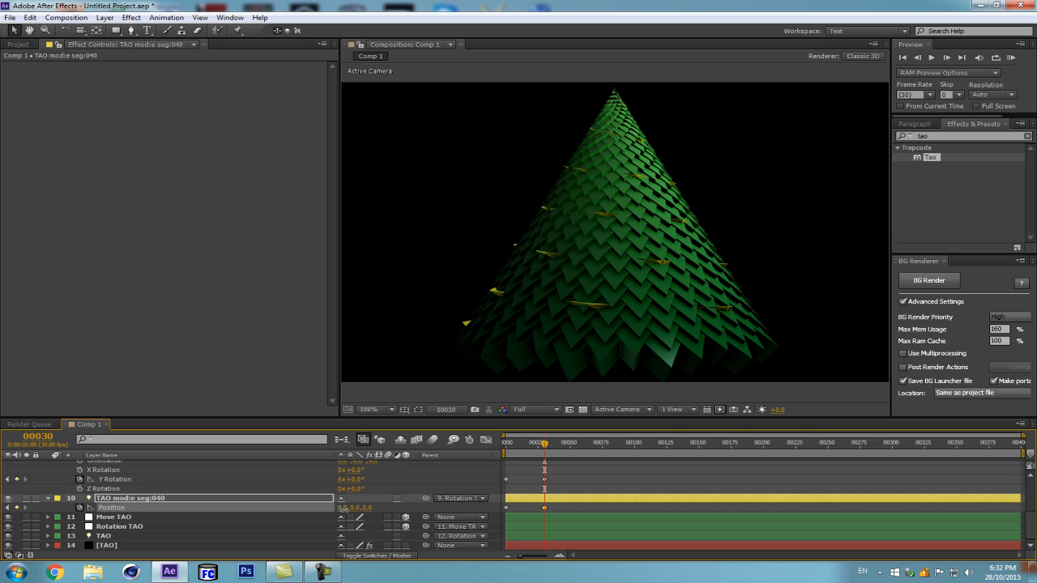
left_click_drag(346, 511, 328, 515)
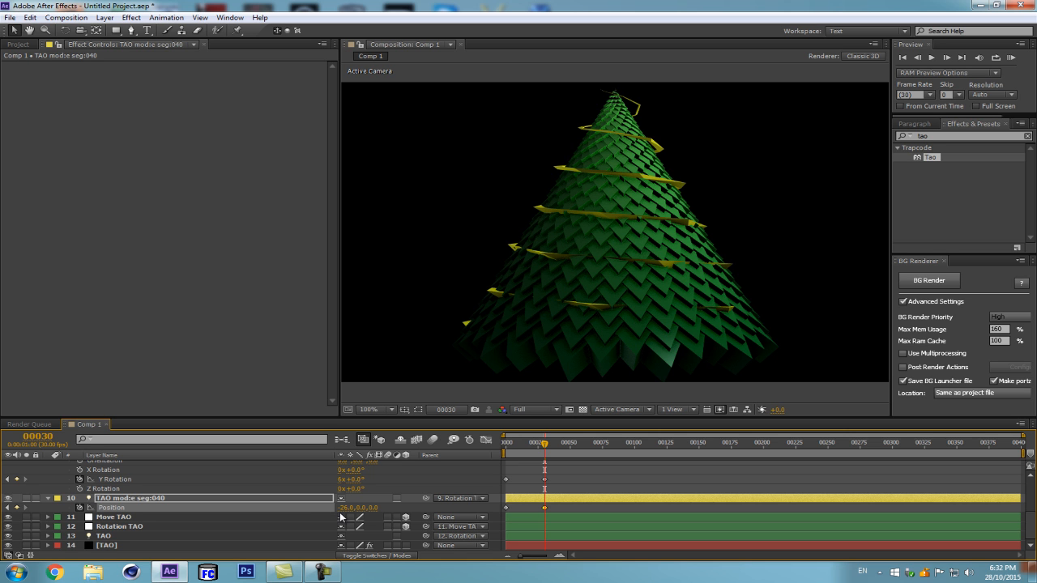
left_click(345, 508)
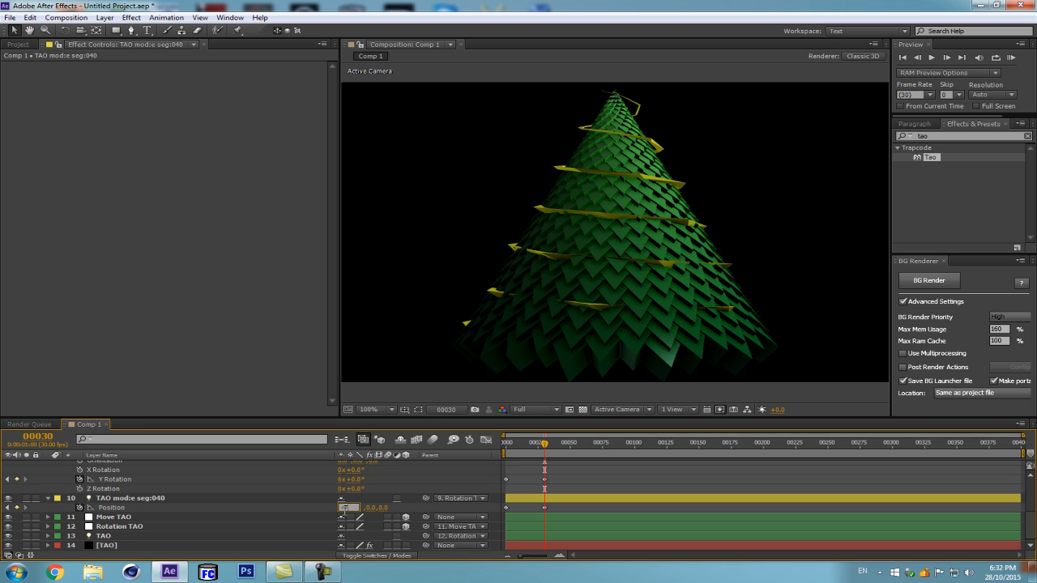
type("-7")
key("Return")
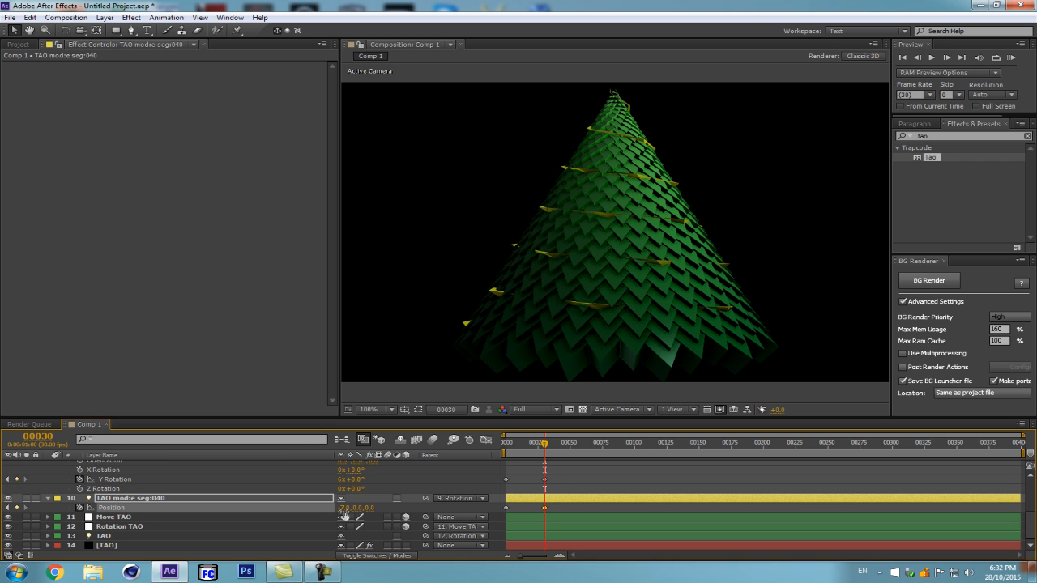
Set the X position of the TAO mod:e seg:040 light to -250 at frame 0.
key("Home")
left_click(345, 508)
key("BackSpace")
type("-250")
key("Return")
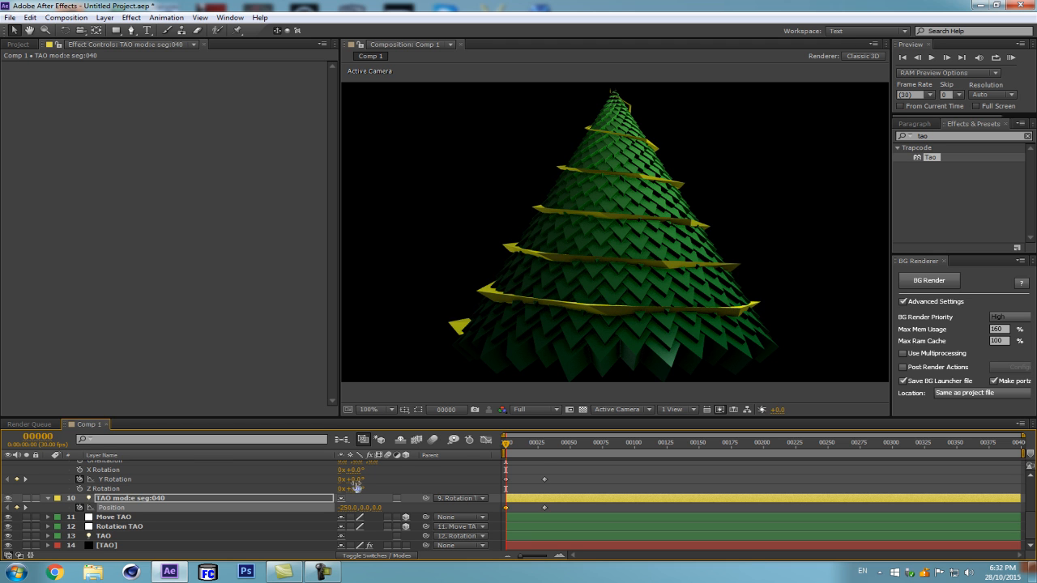
Set the Y Rotation of the Move TAO 2 null to about 118° and collapse the properties of all layers.
scroll(166, 479, "up", 3)
left_click(139, 499)
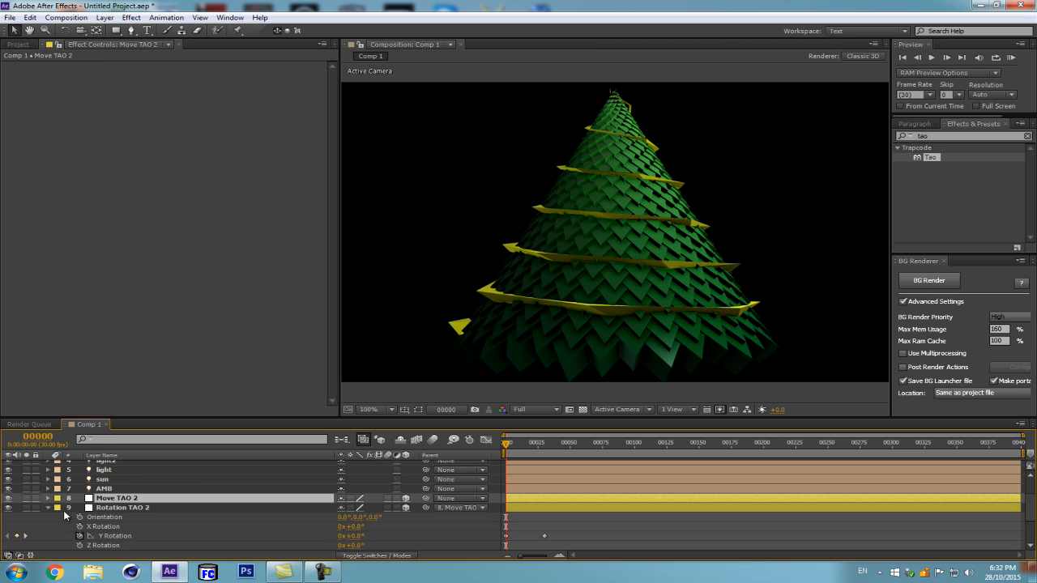
key("r")
left_click_drag(361, 528, 432, 526)
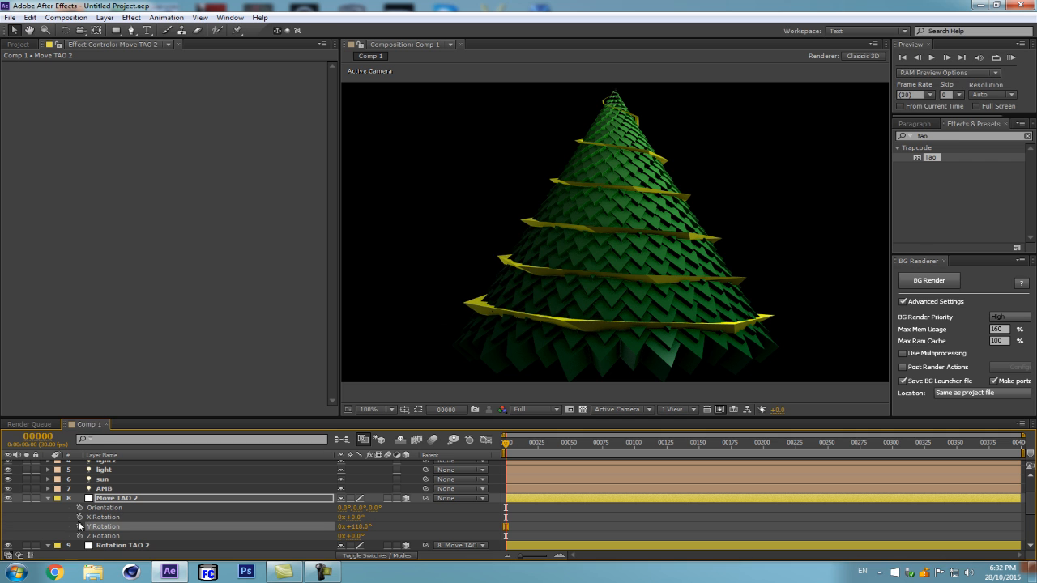
key("ctrl+a")
left_click(48, 498)
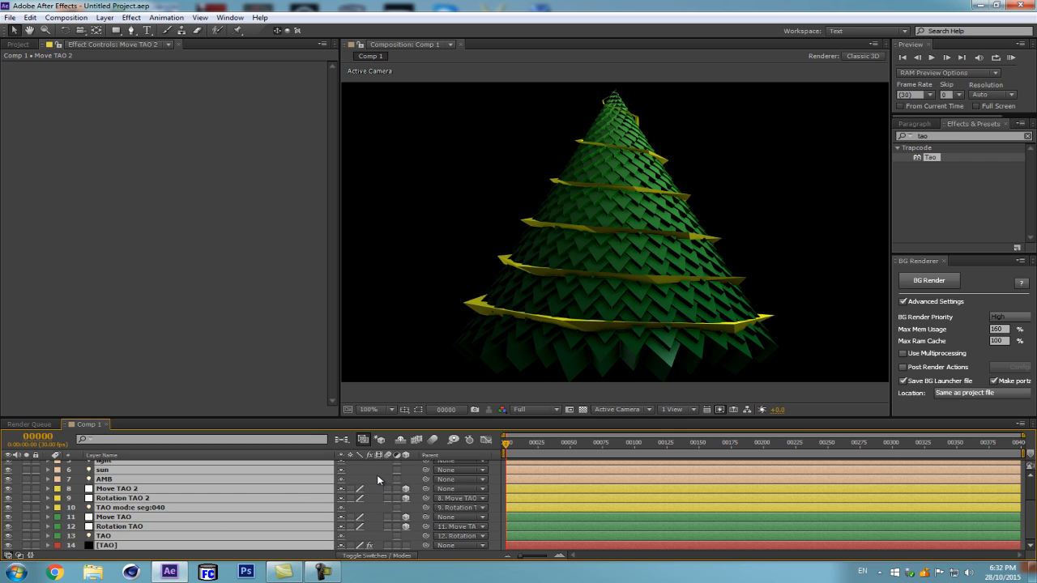
Duplicate the Move TAO 2, Rotation TAO 2 and TAO mod:e seg:040 layers, placing the copies above the originals with a Red label.
left_click(120, 490)
left_click(130, 508, "shift")
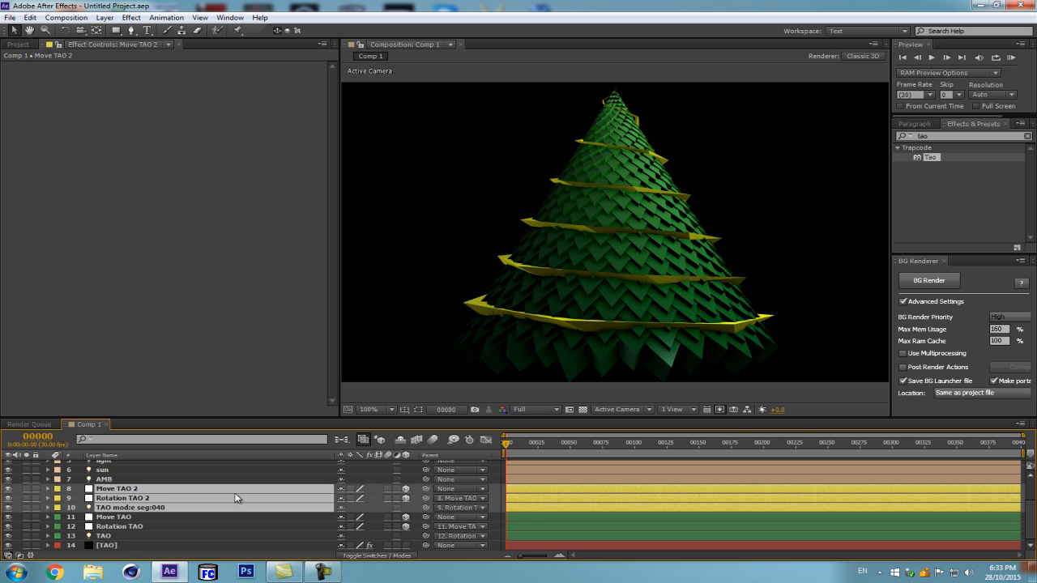
key("ctrl+d")
left_click_drag(153, 528, 114, 489)
left_click(57, 510)
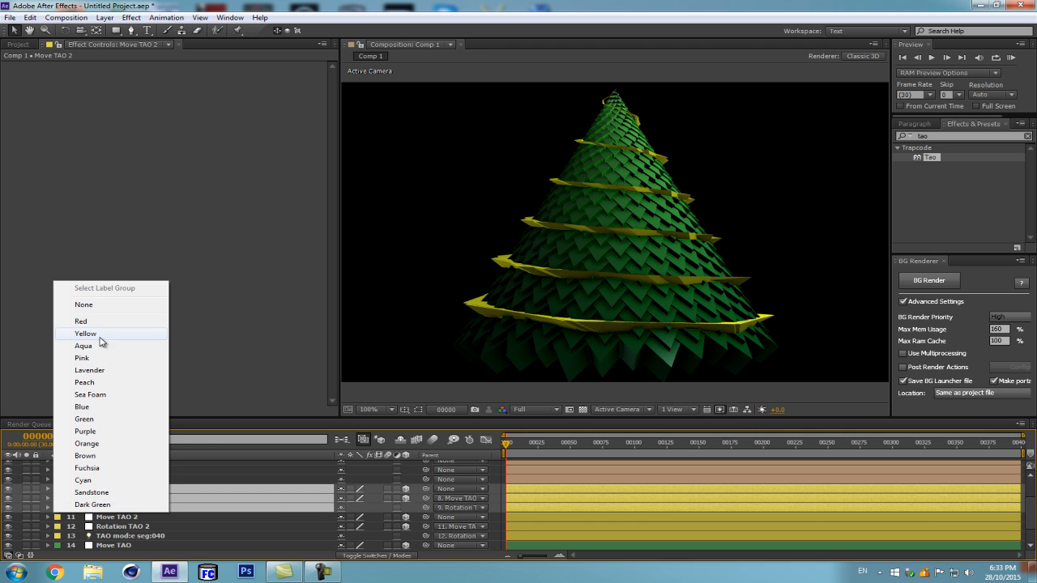
left_click(88, 322)
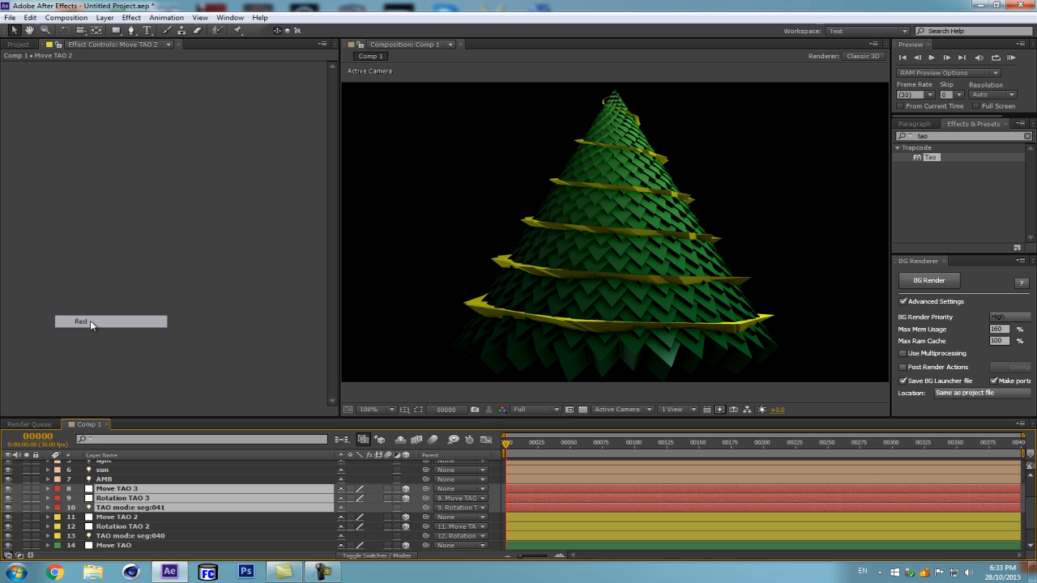
Rename the duplicated red-labelled light layer as TAO mod:s seg:040.
left_click(128, 518)
left_click(158, 509)
key("Return")
type("0")
key("Return")
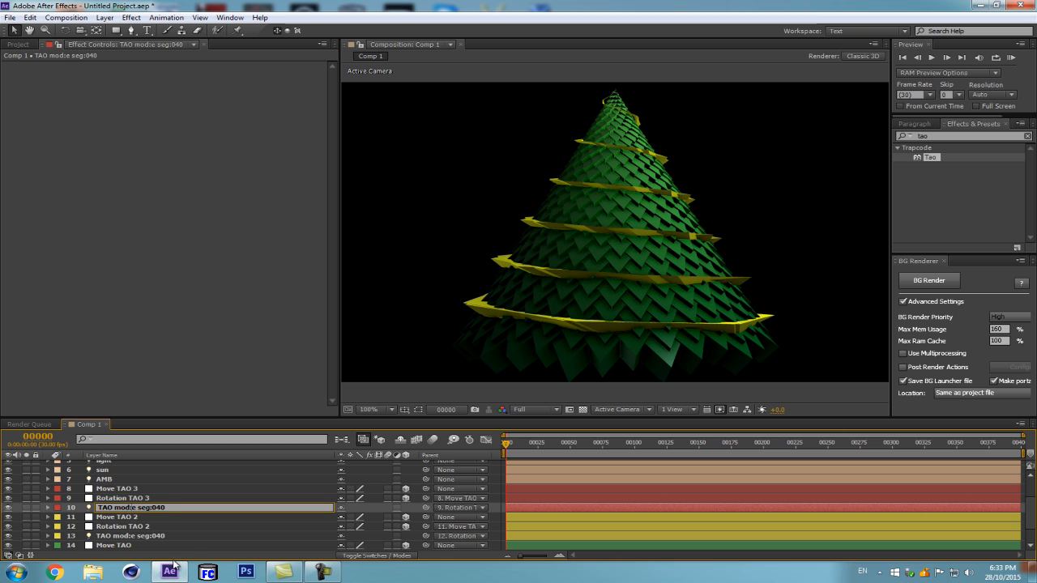
key("BackSpace")
type("s")
key("Return")
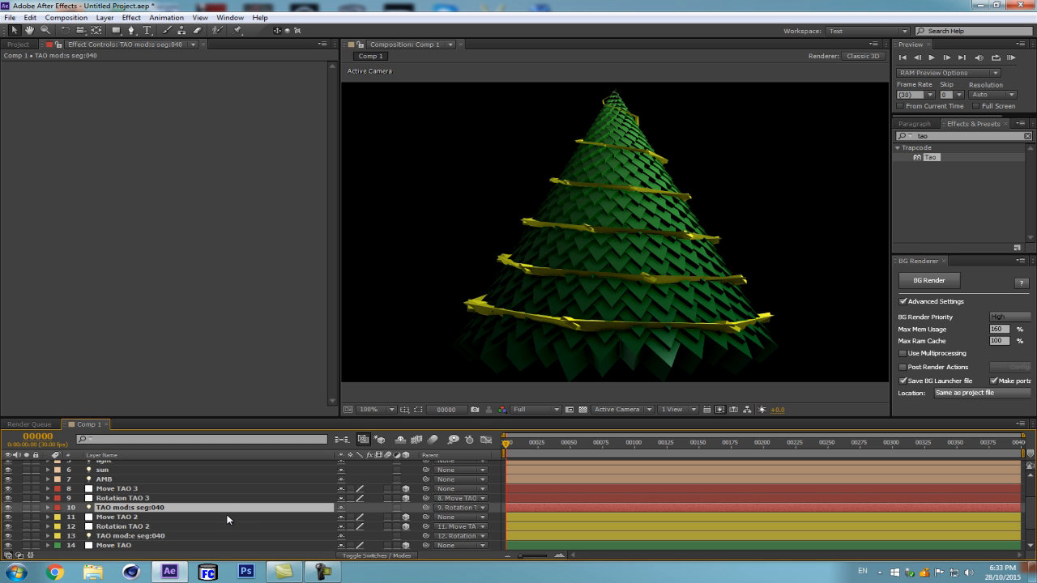
Change both Color keyframes of the TAO mod:s seg:040 light to red.
key("a")
key("a")
scroll(366, 513, "down", 2)
left_click_drag(611, 474, 522, 478)
left_click(344, 480)
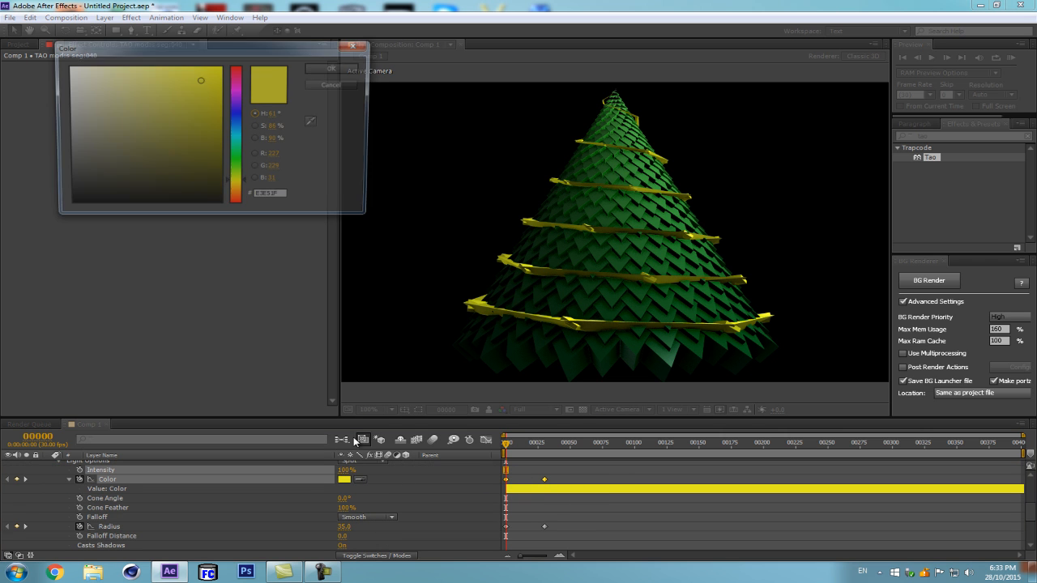
left_click_drag(233, 116, 236, 74)
left_click(334, 68)
scroll(89, 511, "up", 2)
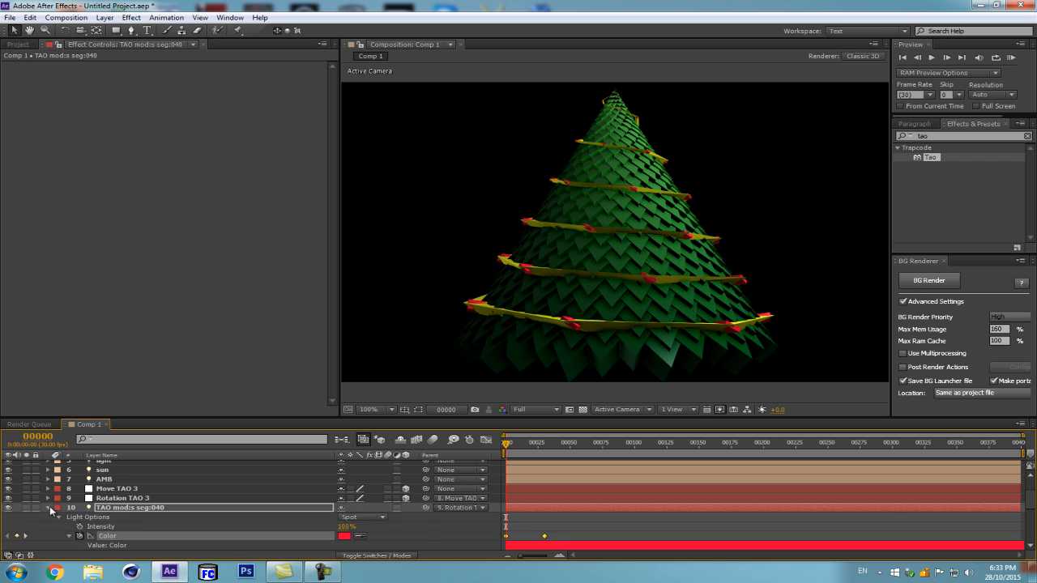
left_click(49, 508)
Set the Y Rotation of the Rotation TAO 3 null to 11 full revolutions at frame 30 and collapse its properties.
left_click(146, 498)
key("r")
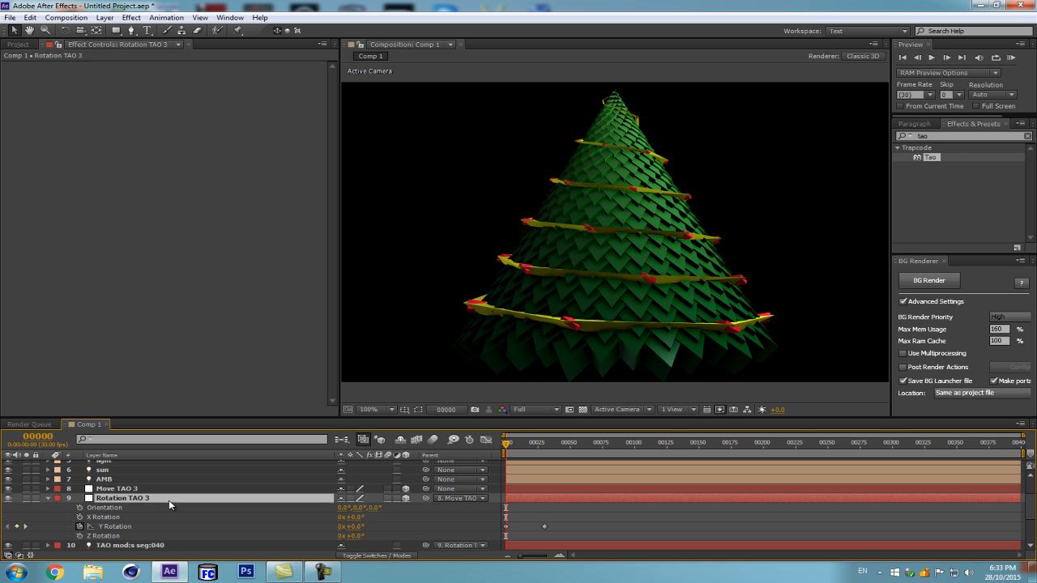
key("r")
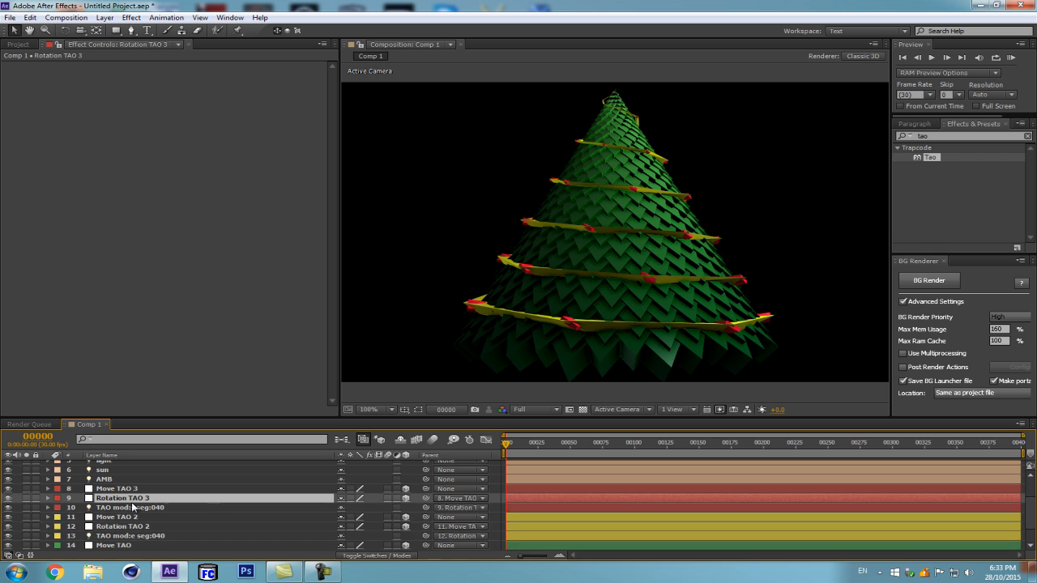
key("r")
key("k")
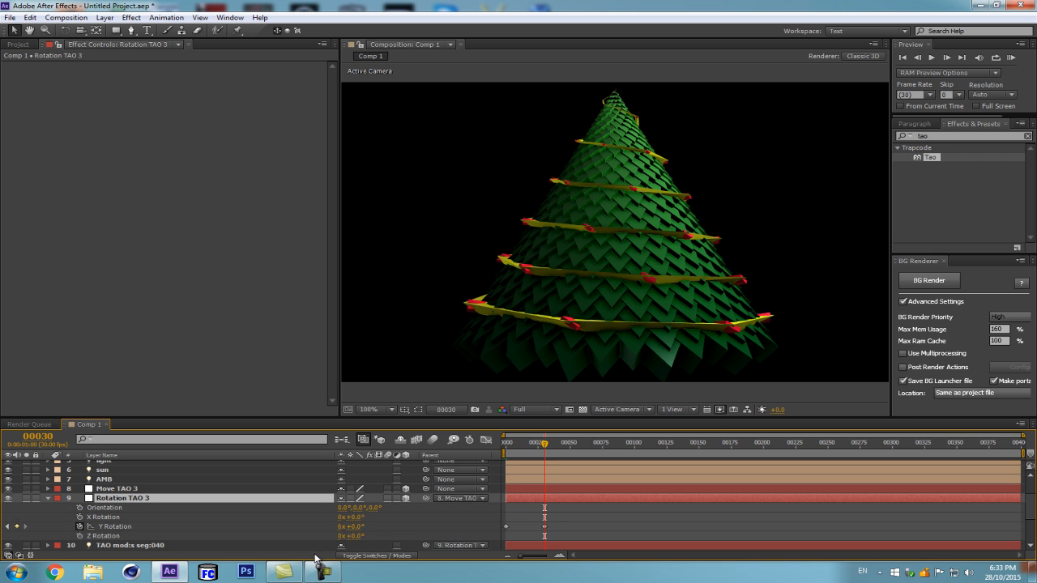
left_click(339, 528)
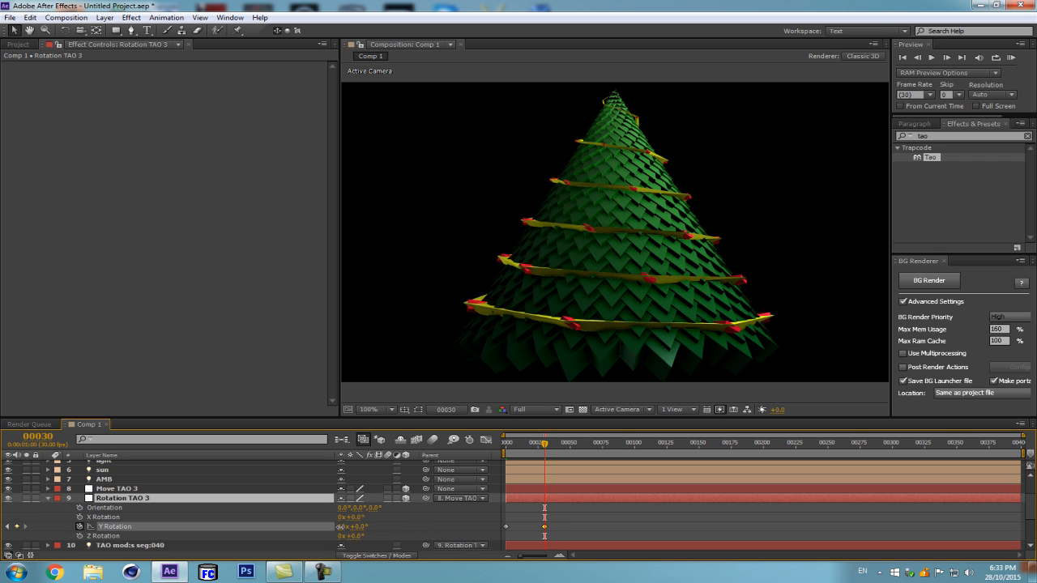
left_click_drag(339, 528, 359, 555)
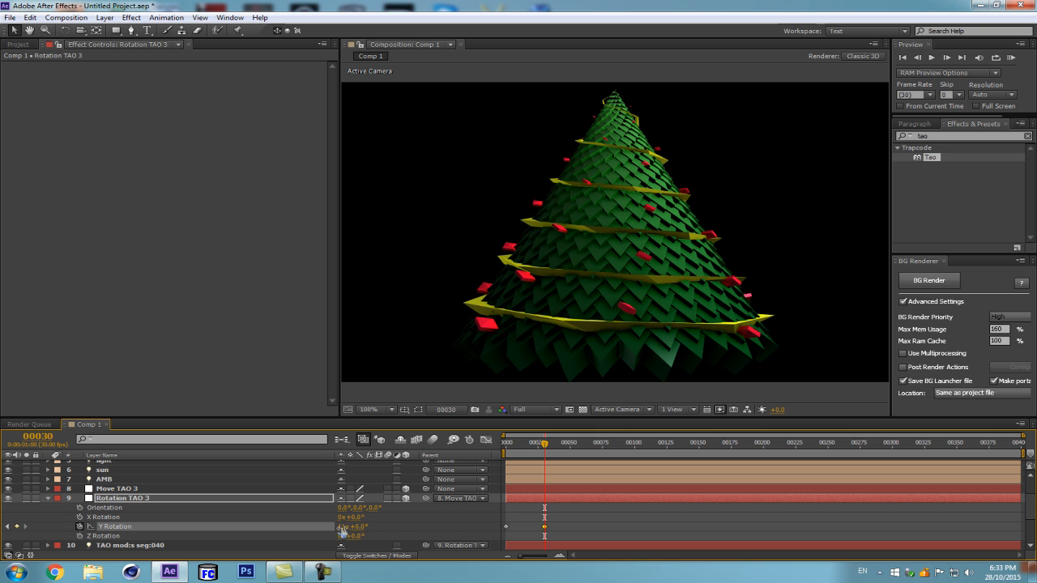
scroll(145, 518, "down", 1)
left_click(163, 518)
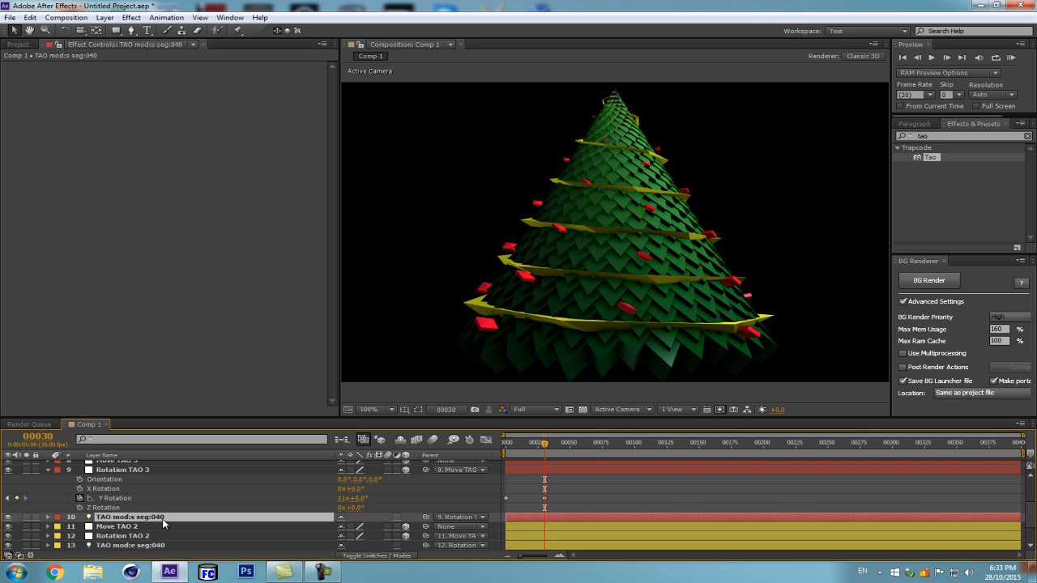
scroll(634, 306, "up", 1)
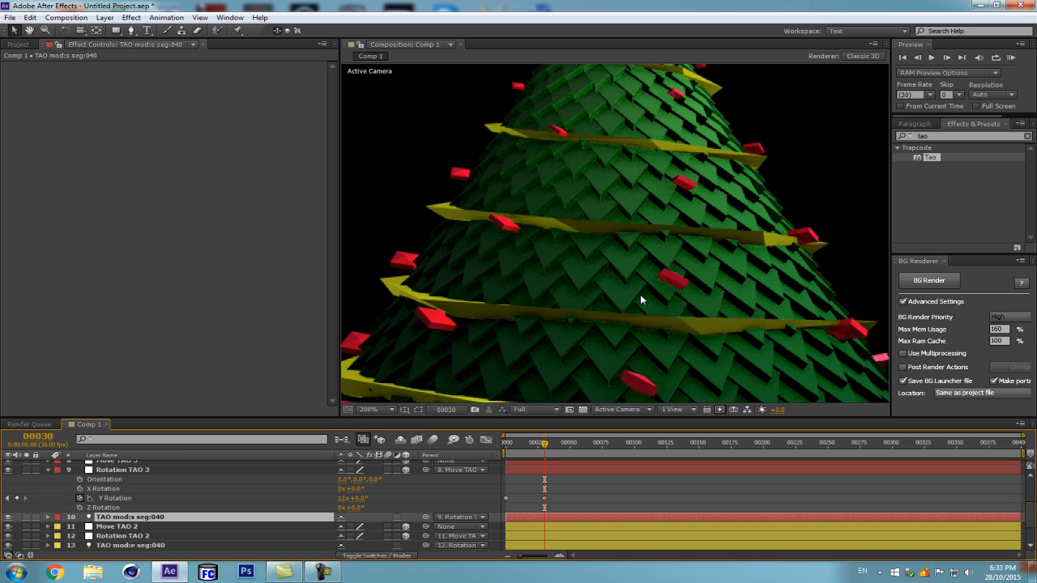
left_click(49, 471)
Try a segment Size of 100 in the Tao effect on the TAO layer, and undo it.
left_click(122, 545)
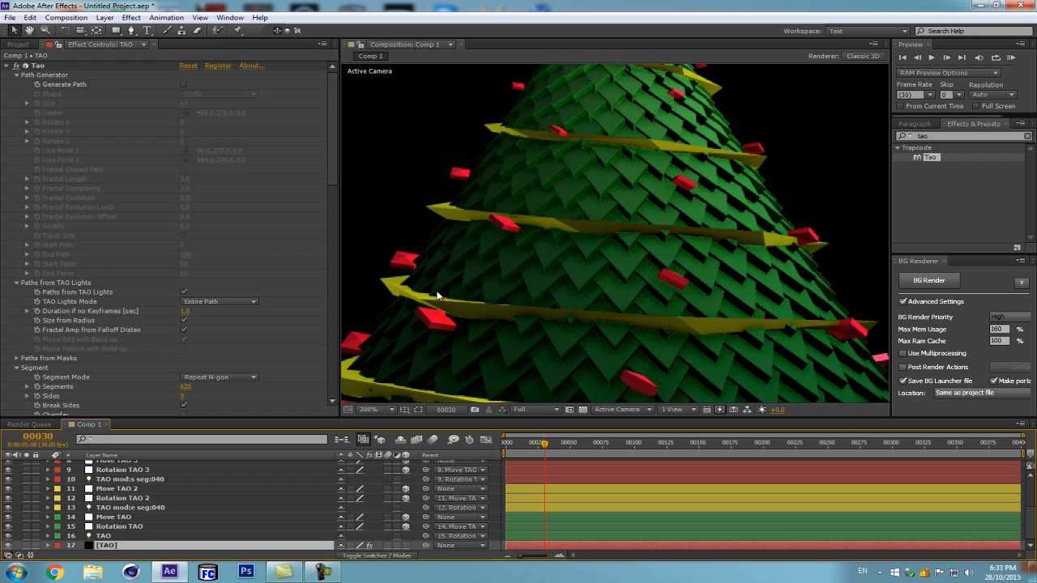
scroll(226, 239, "down", 3)
left_click_drag(181, 319, 194, 325)
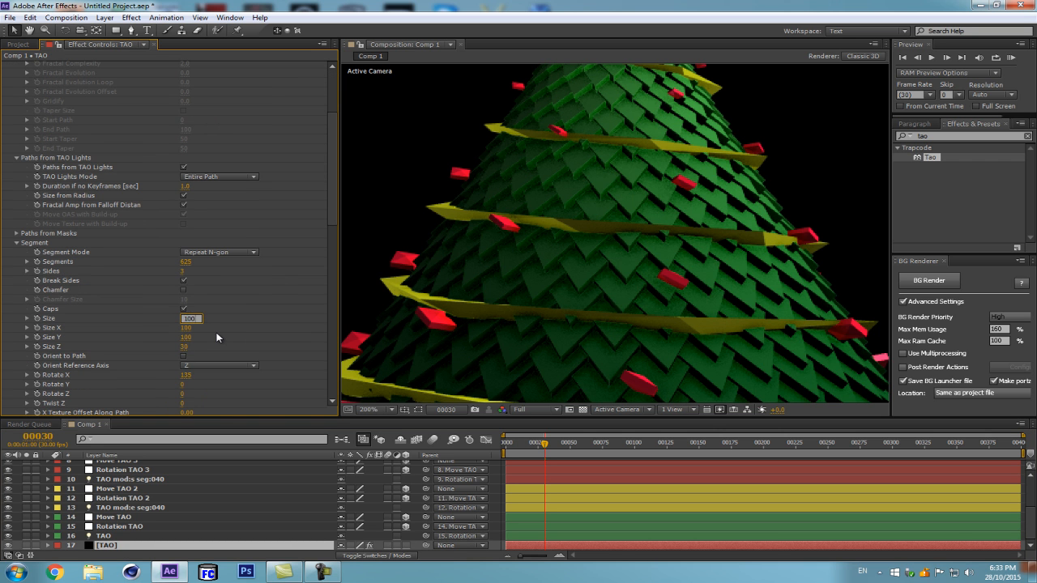
key("Return")
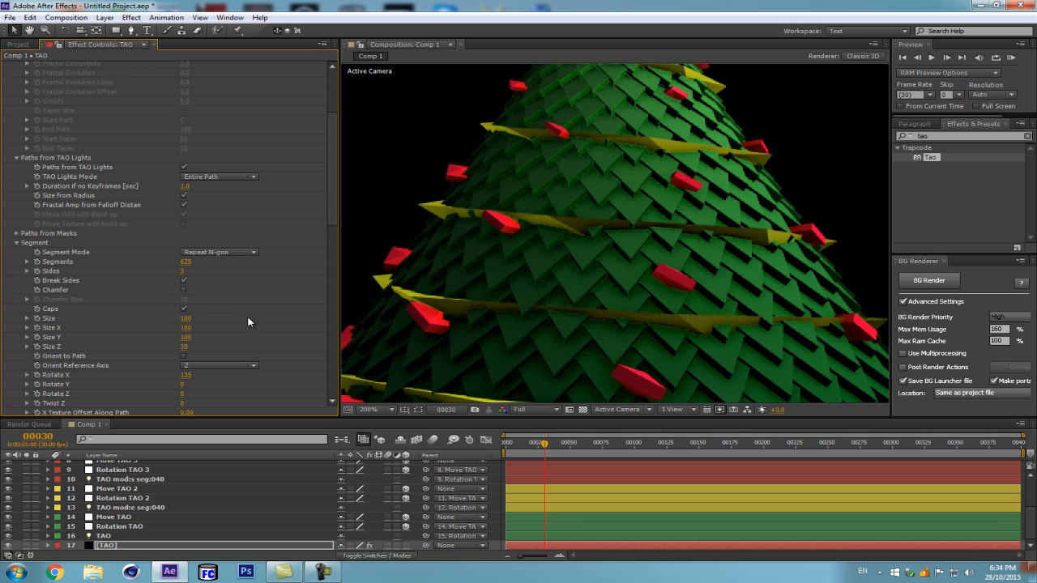
key("ctrl+z")
Try a segment Size Z of 100 in the Tao effect, check the whole tree and undo the change.
left_click(187, 347)
type("100")
key("Return")
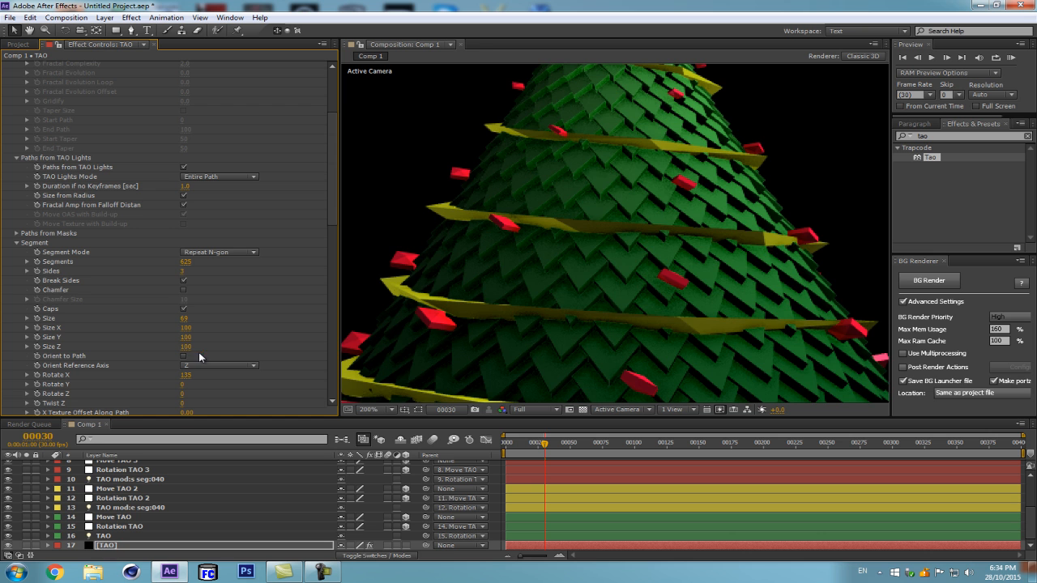
scroll(534, 255, "down", 2)
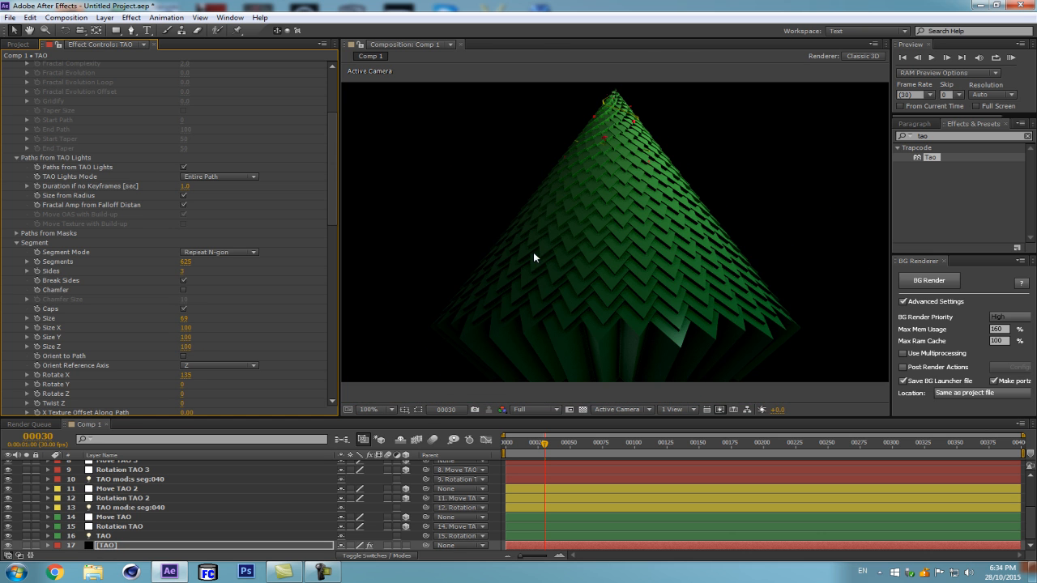
key("ctrl+z")
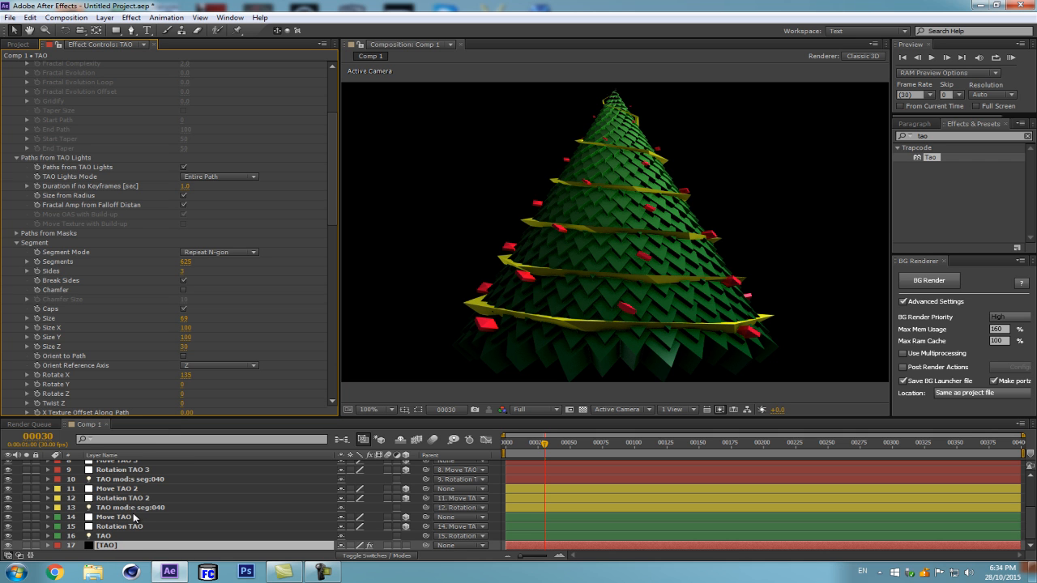
Enlarge the red ornaments by raising both Radius keyframes of the TAO mod:s seg:040 light, and collapse the light's properties.
scroll(129, 514, "up", 3)
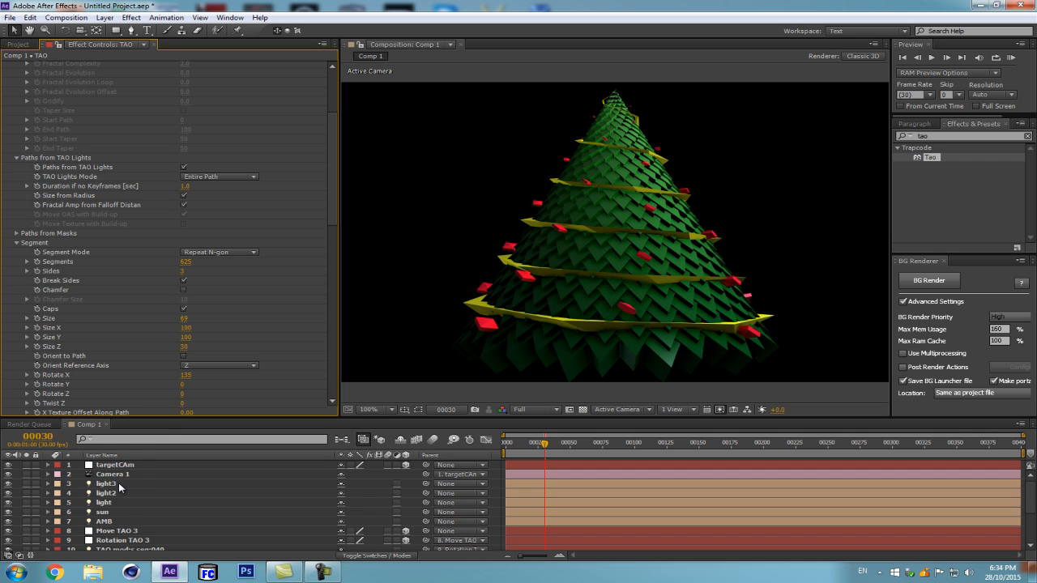
scroll(120, 490, "down", 2)
left_click(124, 493)
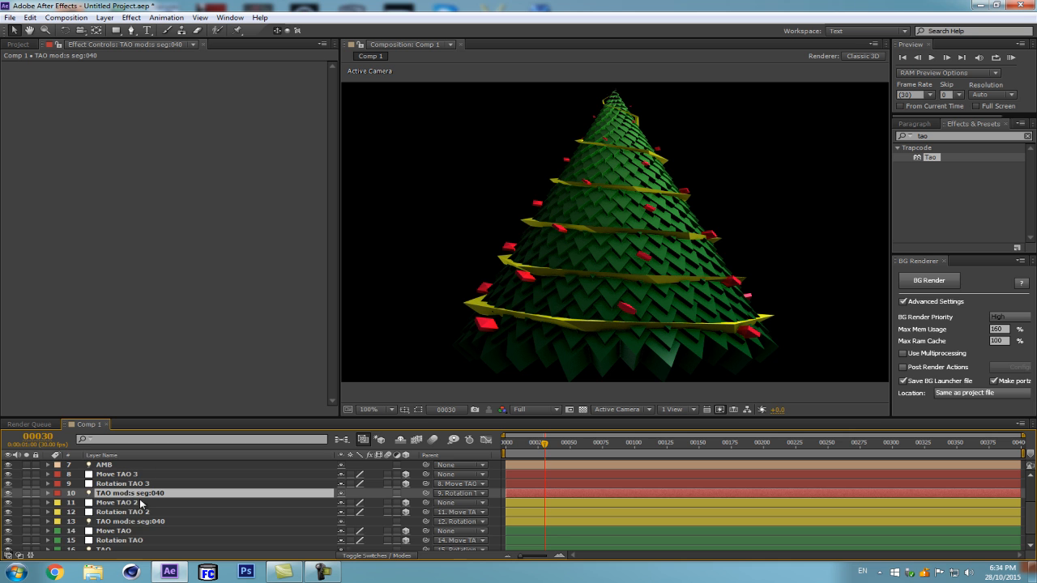
key("a")
key("a")
scroll(469, 520, "down", 2)
left_click_drag(606, 513, 463, 522)
left_click_drag(344, 516, 362, 505)
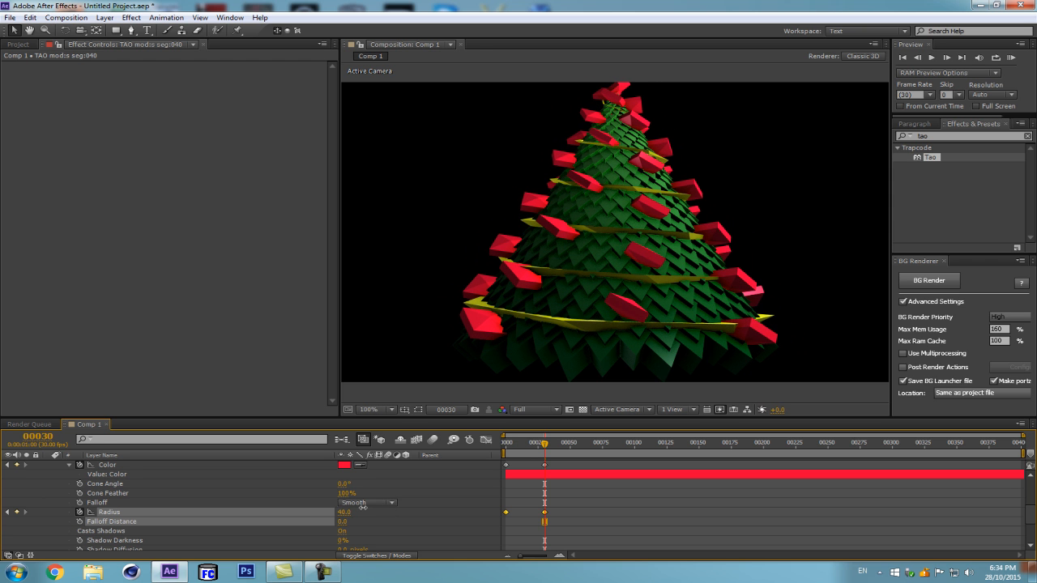
scroll(431, 515, "up", 3)
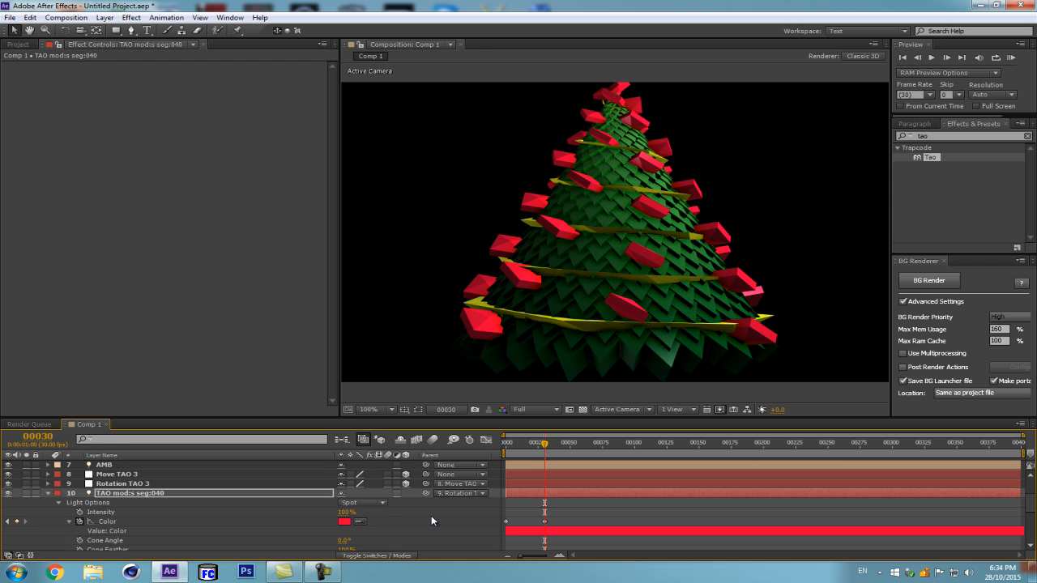
left_click(48, 494)
left_click(173, 496)
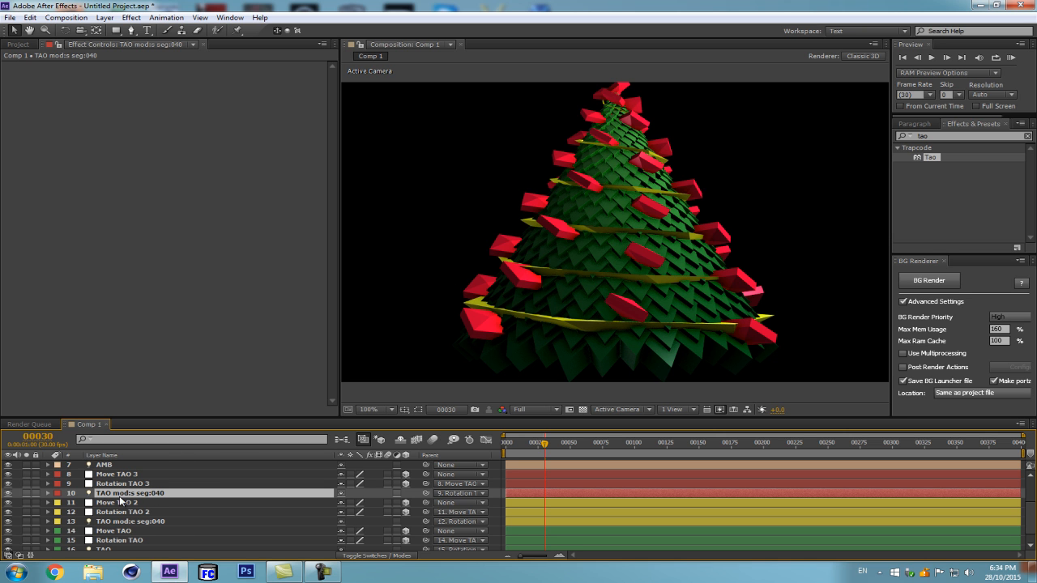
Set the segment Size Z to 100 in the Tao effect on the TAO layer.
scroll(140, 545, "down", 1)
left_click(115, 547)
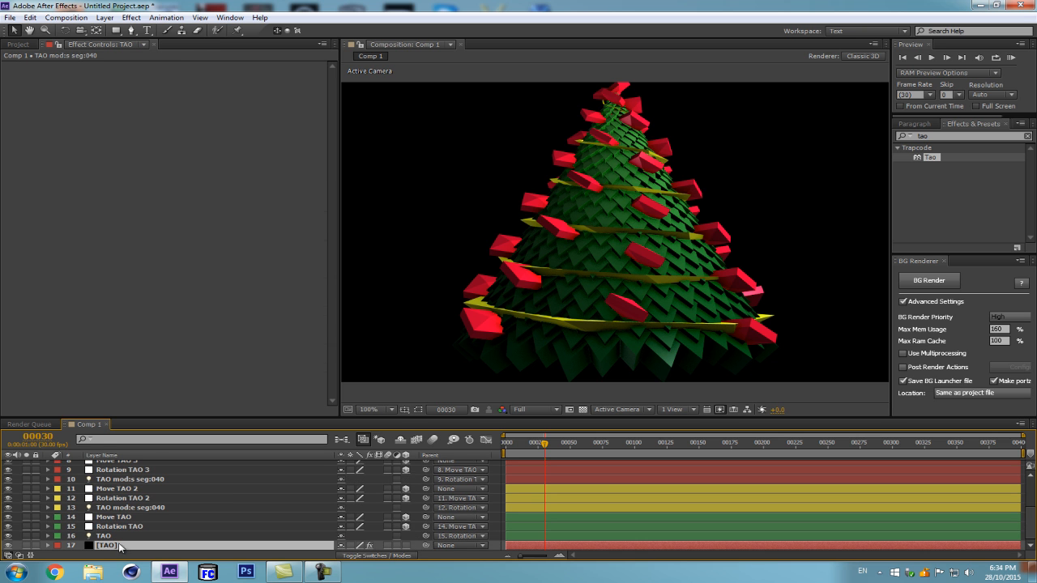
scroll(203, 324, "down", 5)
left_click(184, 347)
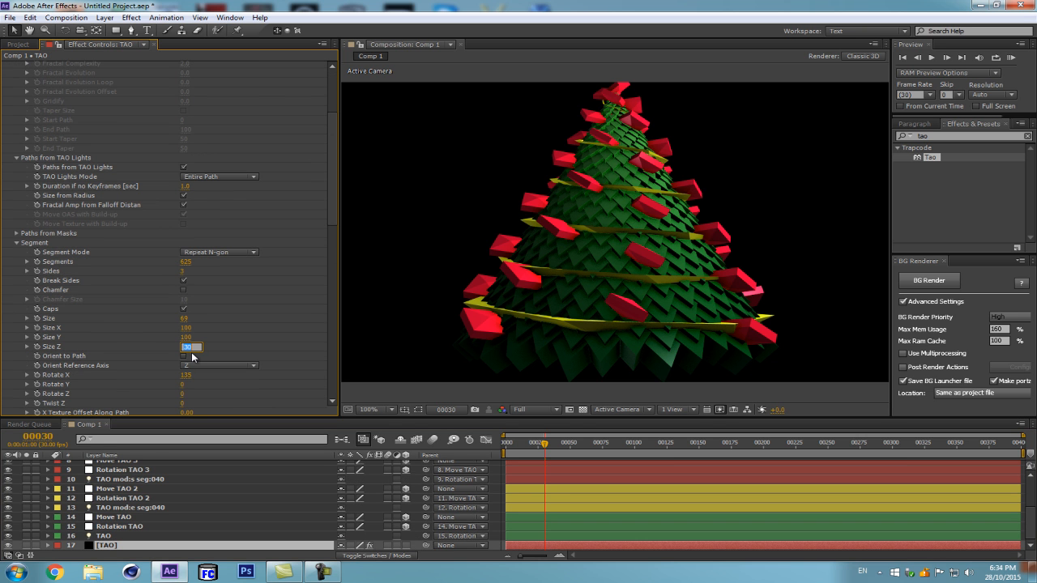
key("Return")
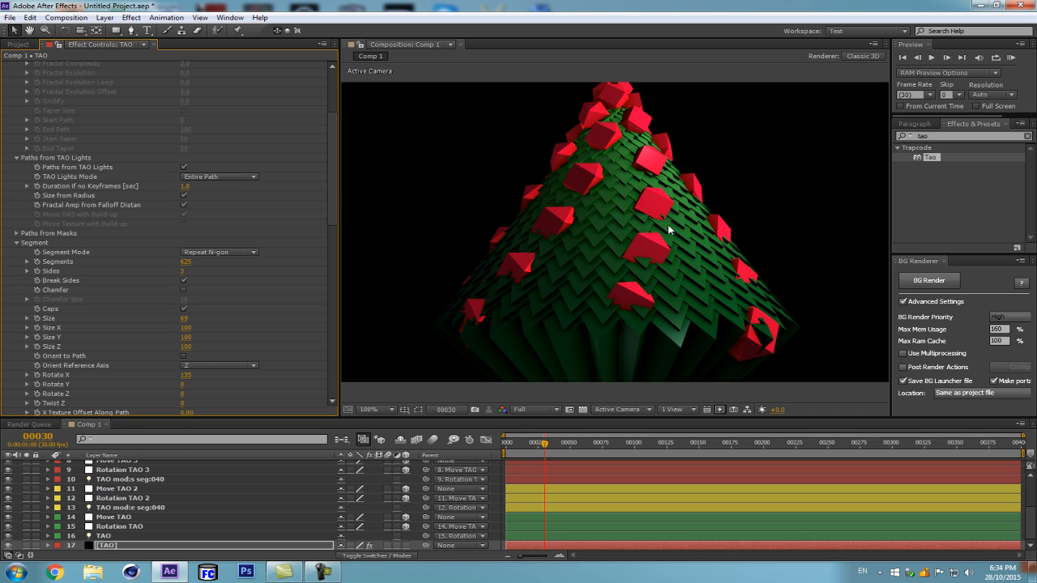
Rename the green TAO light as TAO sz:030.
left_click(166, 501)
left_click(168, 508)
left_click(162, 535)
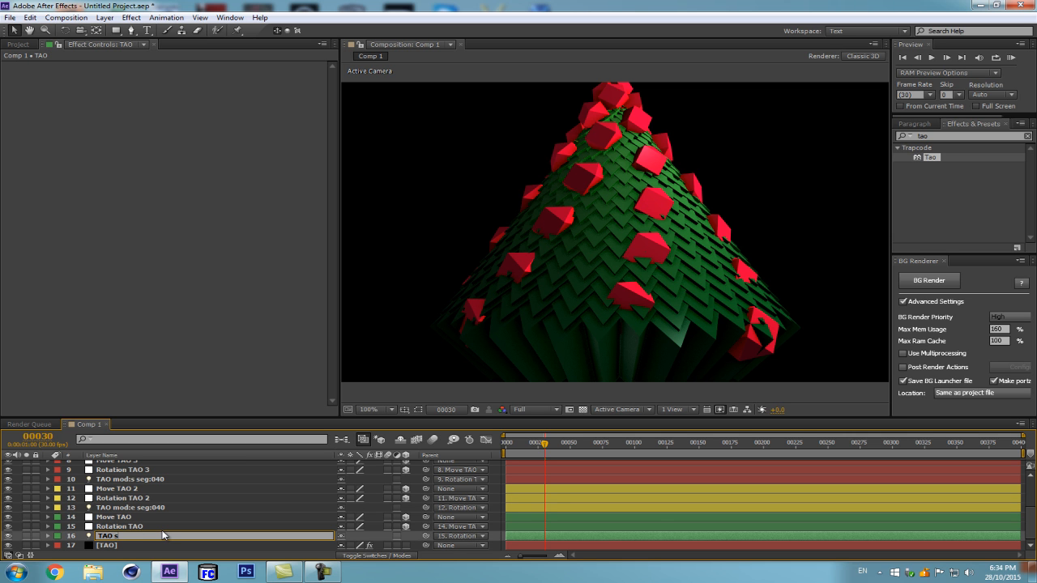
type(":030")
key("Return")
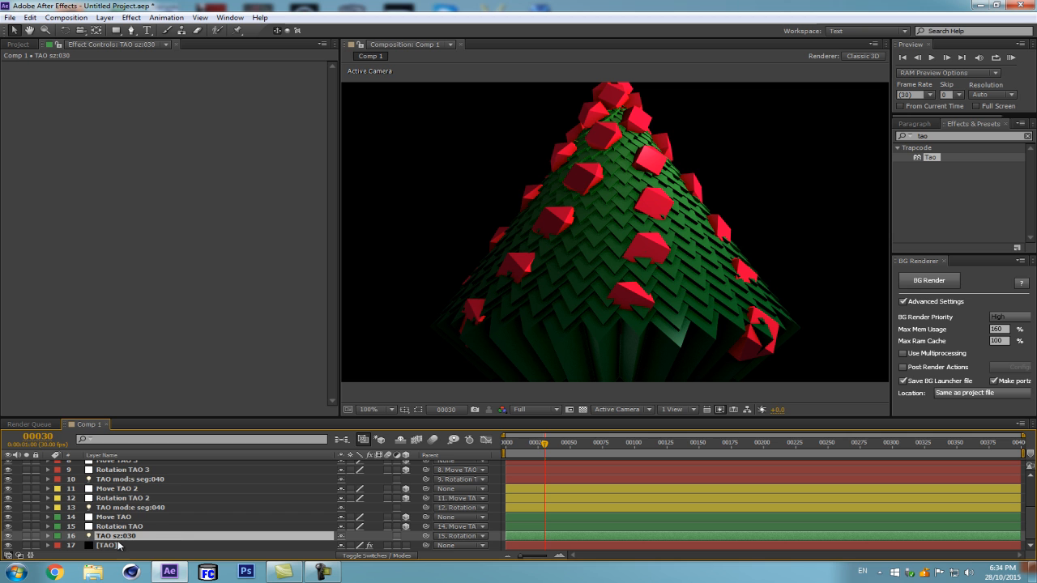
Try a hyphen instead of the colon in the green light's name, as TAO sz-030.
key("Return")
key("Return")
key("BackSpace")
type("-")
key("Return")
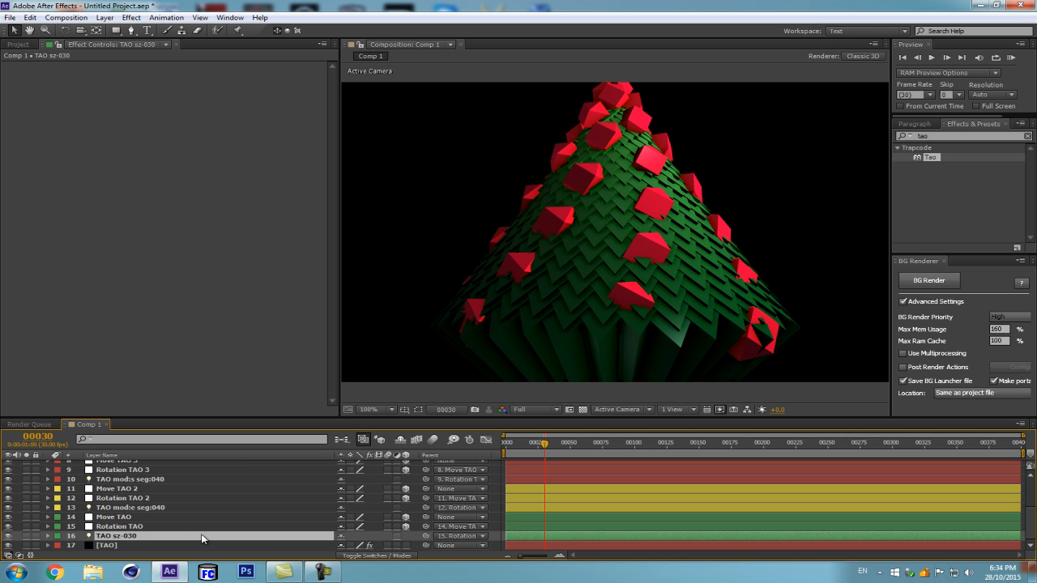
Try a capital Z and a colon in the green light's name, as TAO sZ:030.
key("Return")
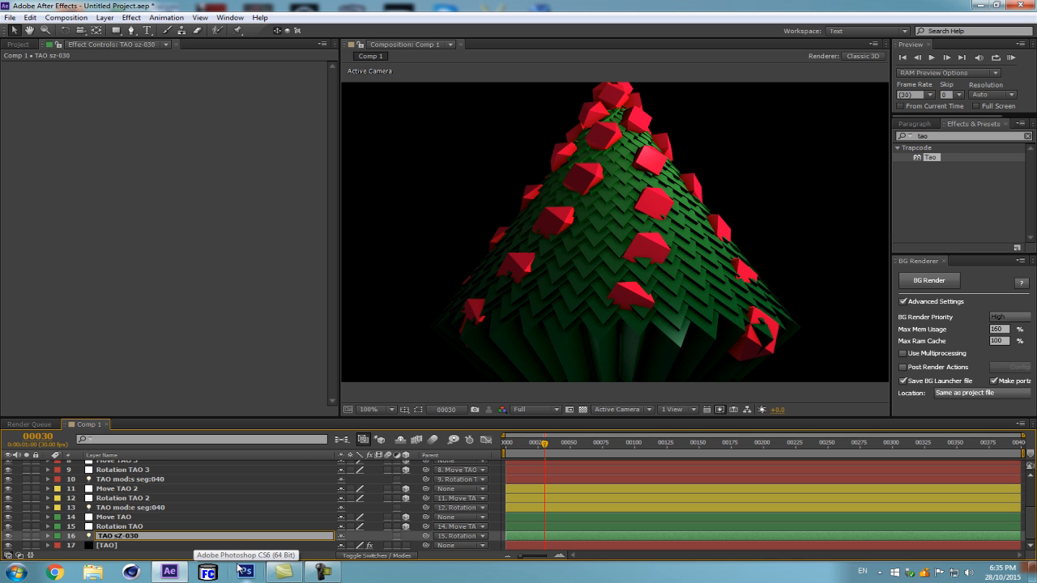
key("BackSpace")
type(":")
key("Return")
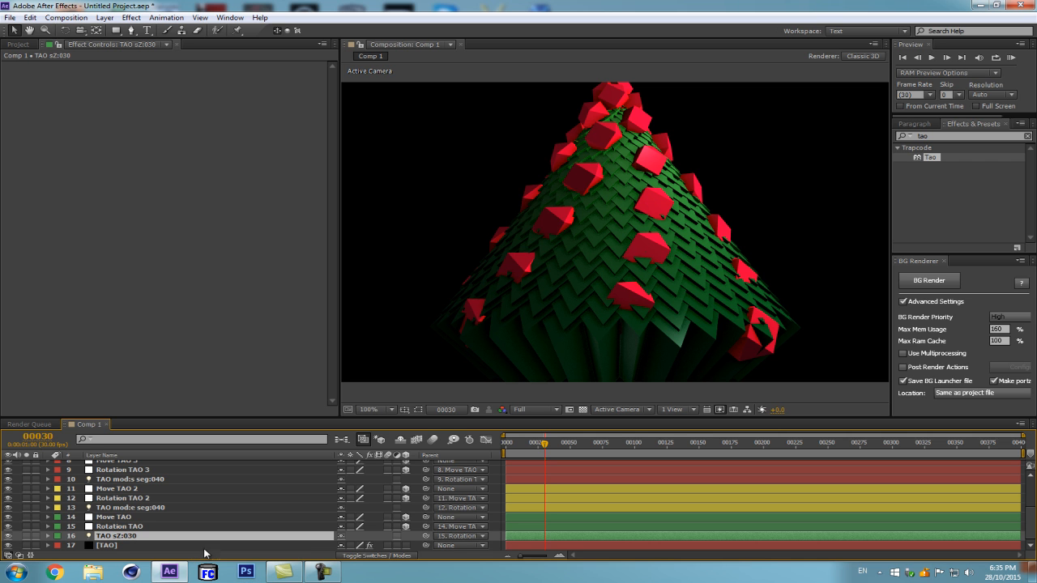
Raise the segment Sides in the TAO layer's Tao effect until the red ornaments look nearly round.
left_click(106, 547)
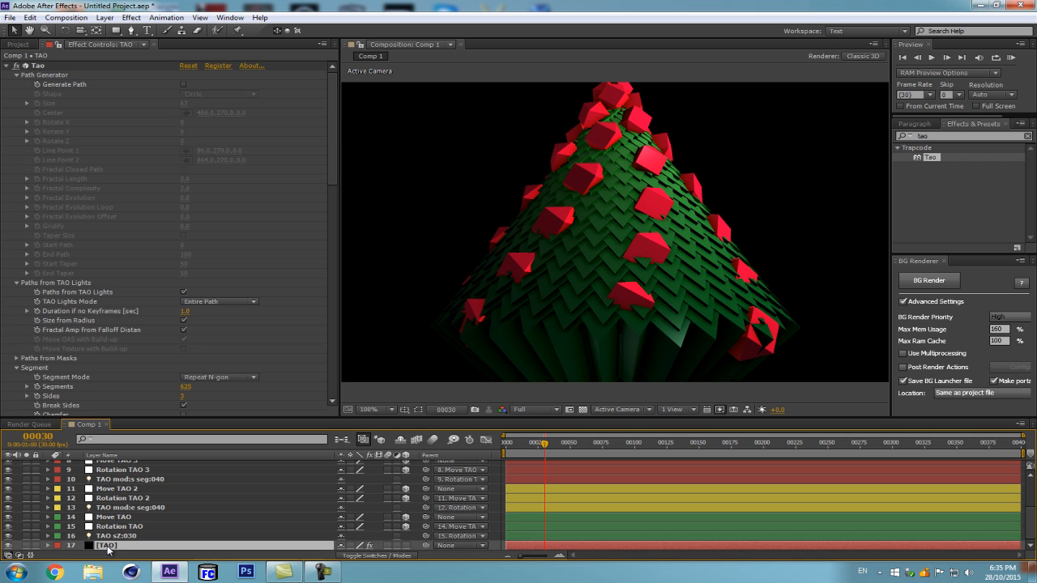
left_click_drag(335, 136, 341, 196)
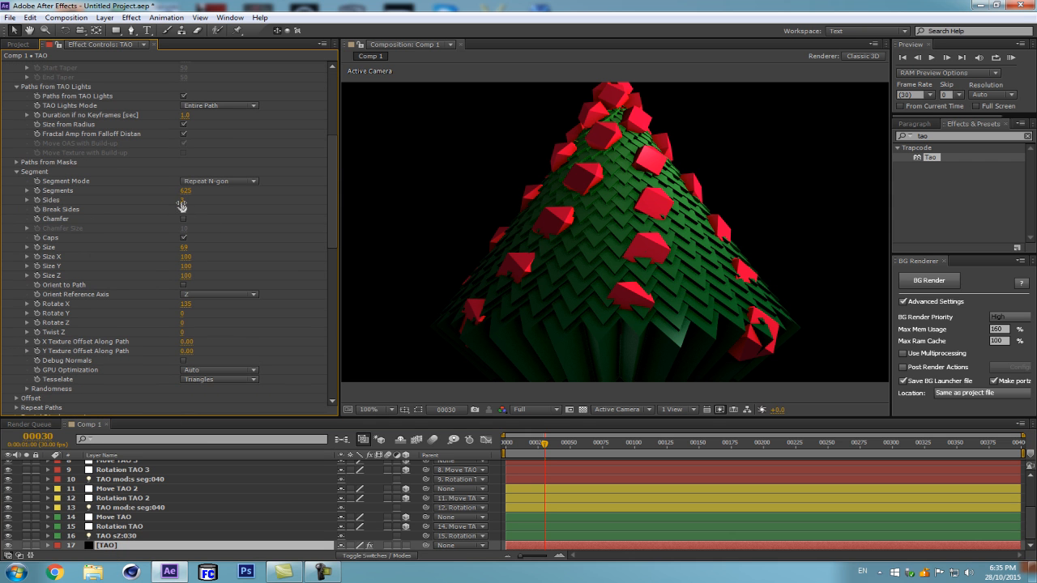
left_click_drag(183, 200, 192, 201)
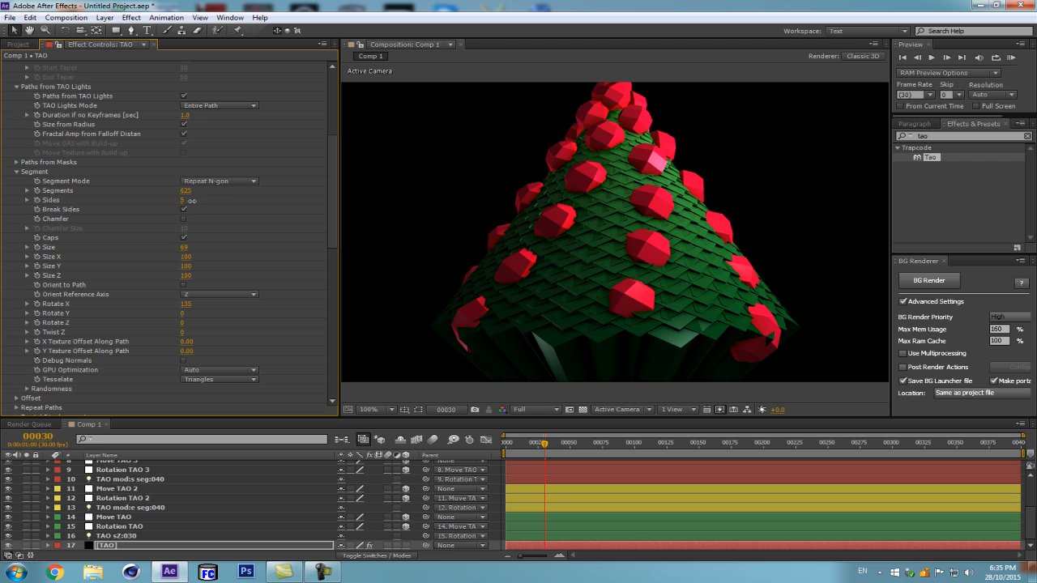
left_click_drag(192, 200, 216, 198)
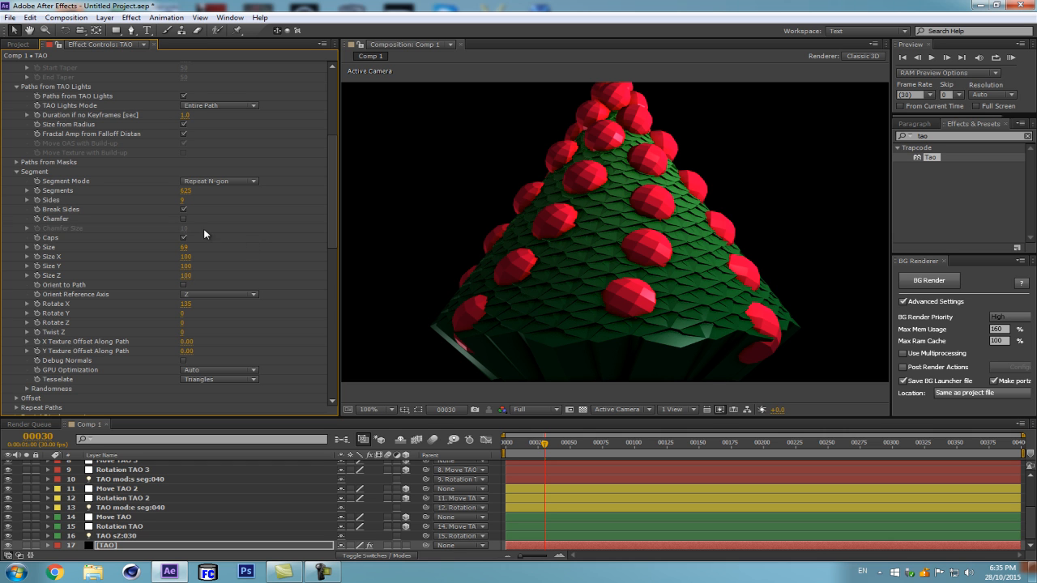
Append sid:003 to the green light's name to restore the tree's three-sided segments.
left_click(130, 537)
key("Return")
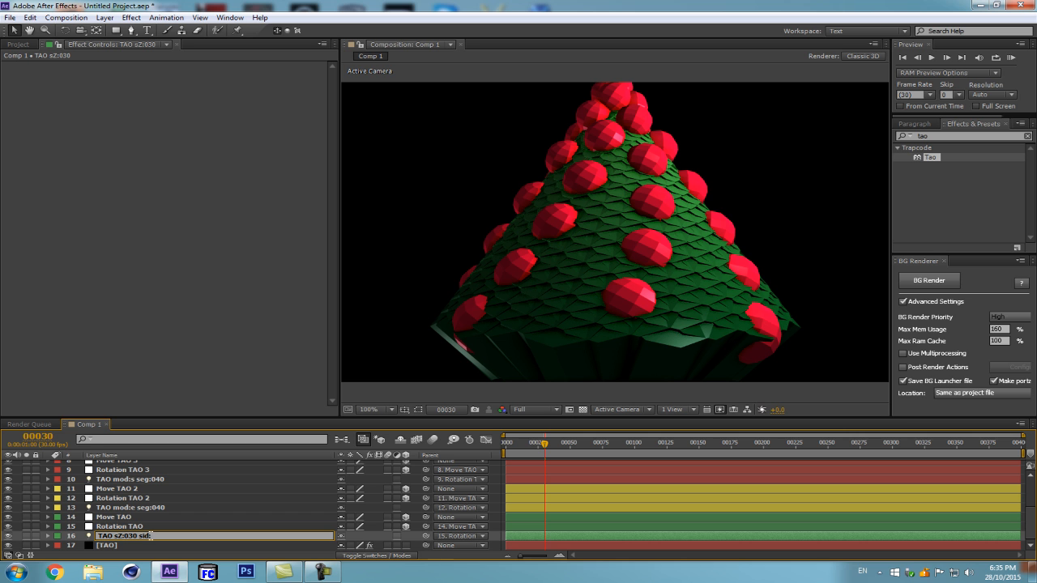
type("sid:003")
key("Return")
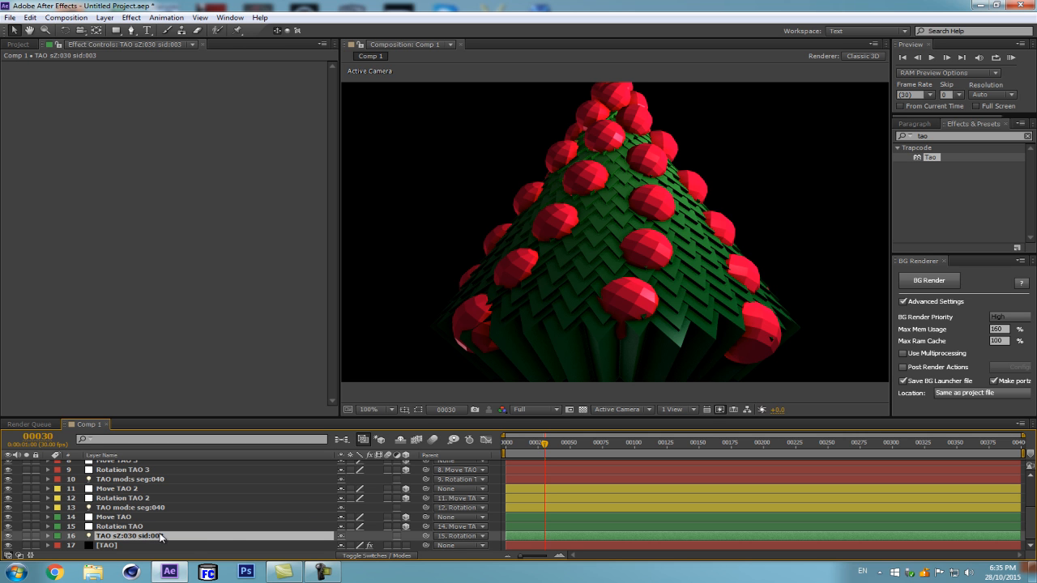
Copy sid:003 from the green light's name and append it to the yellow TAO mod:e seg:040 light's name.
key("Return")
left_click_drag(139, 536, 178, 534)
key("ctrl+c")
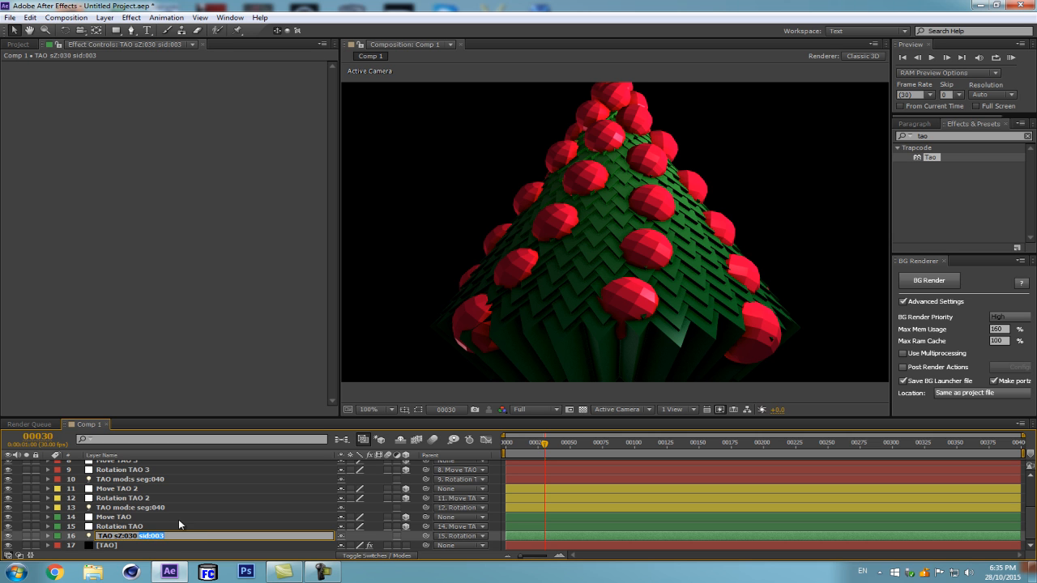
left_click(129, 508)
key("Return")
left_click(189, 507)
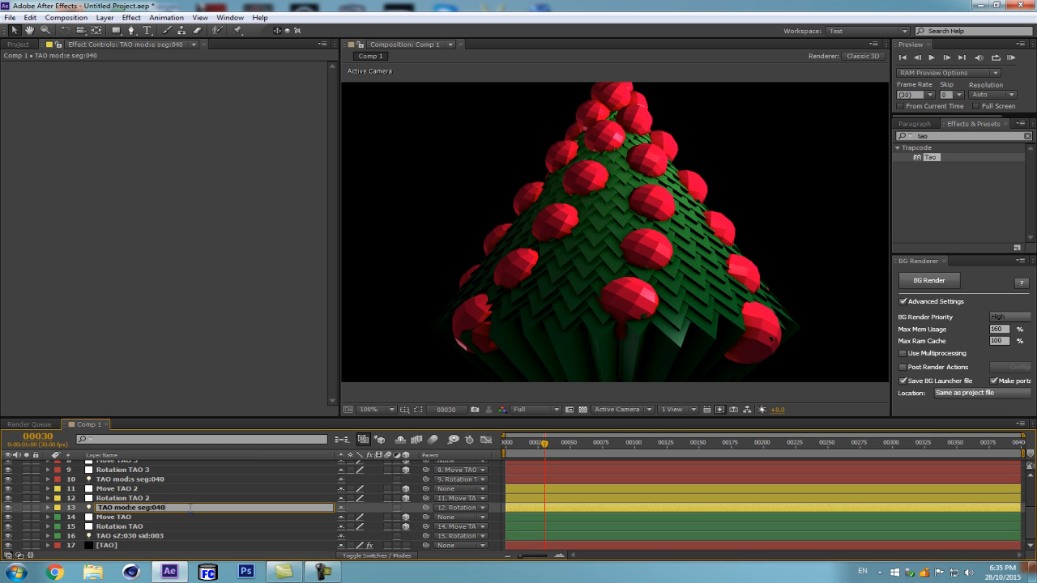
key("ctrl+v")
key("Return")
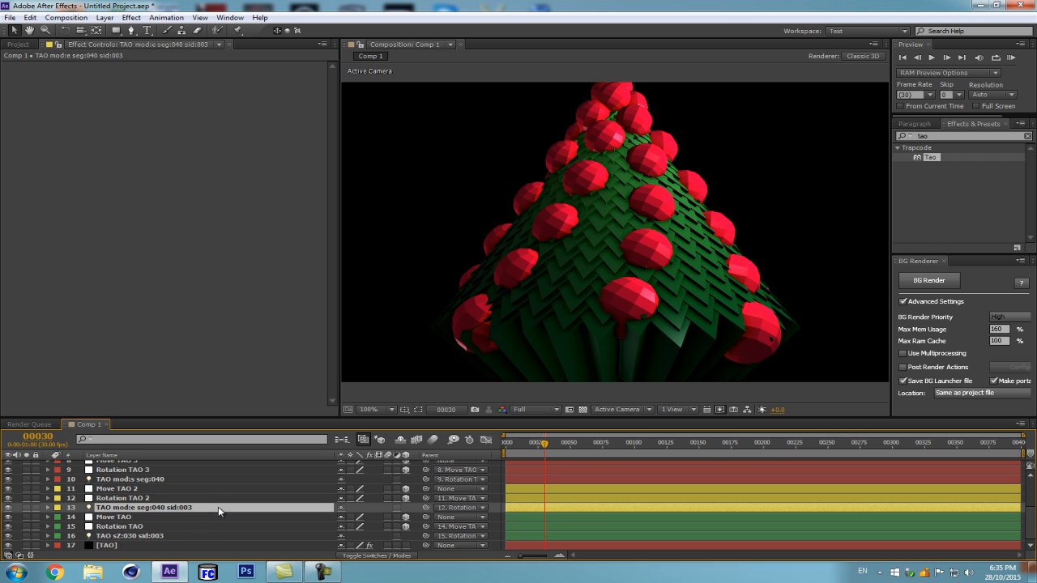
Reduce both Radius keyframes of the TAO mod:s seg:040 light to 17 and collapse its properties.
left_click(169, 480)
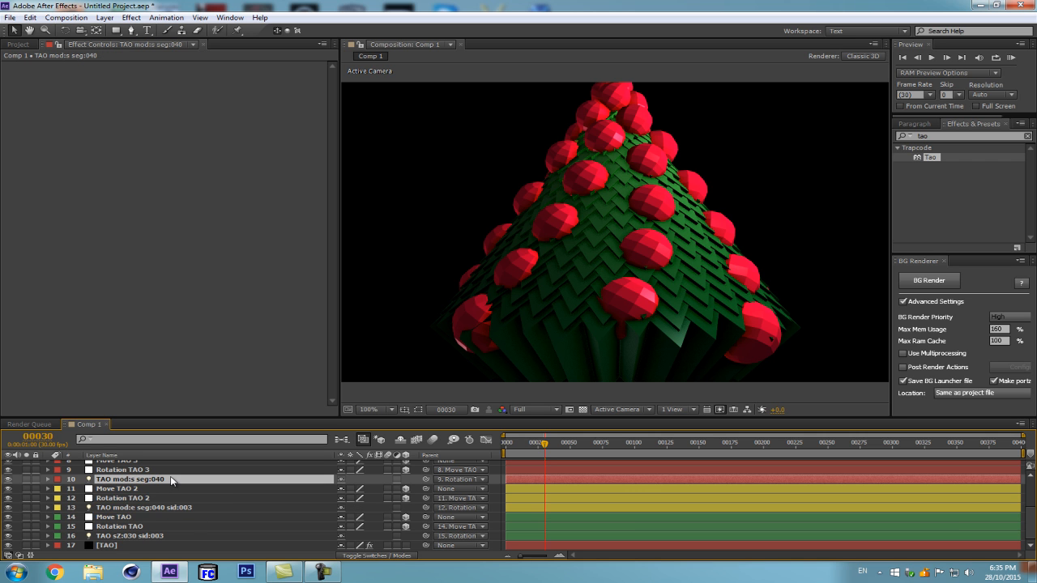
key("a")
key("a")
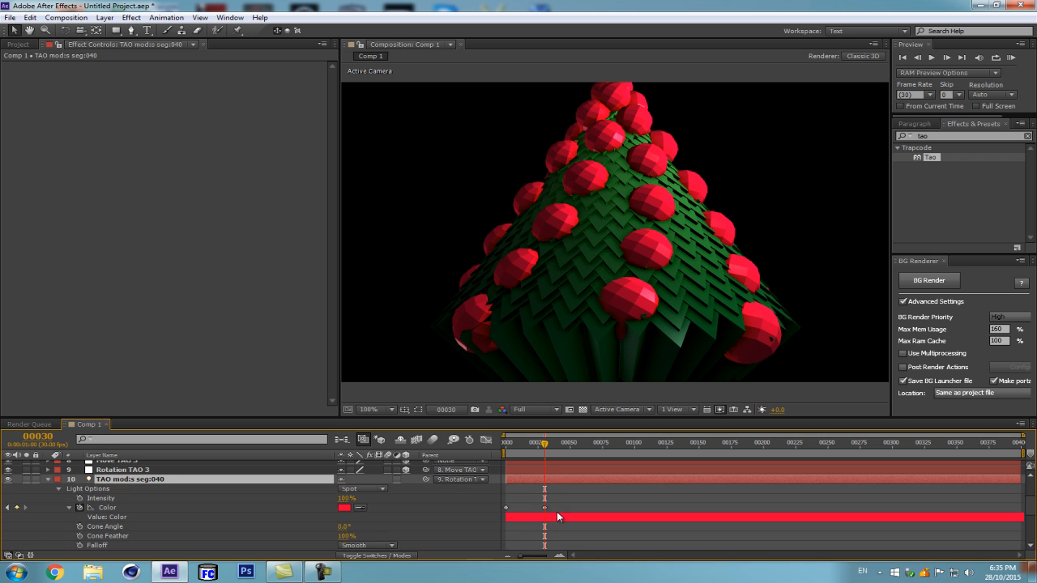
left_click_drag(565, 497, 468, 518)
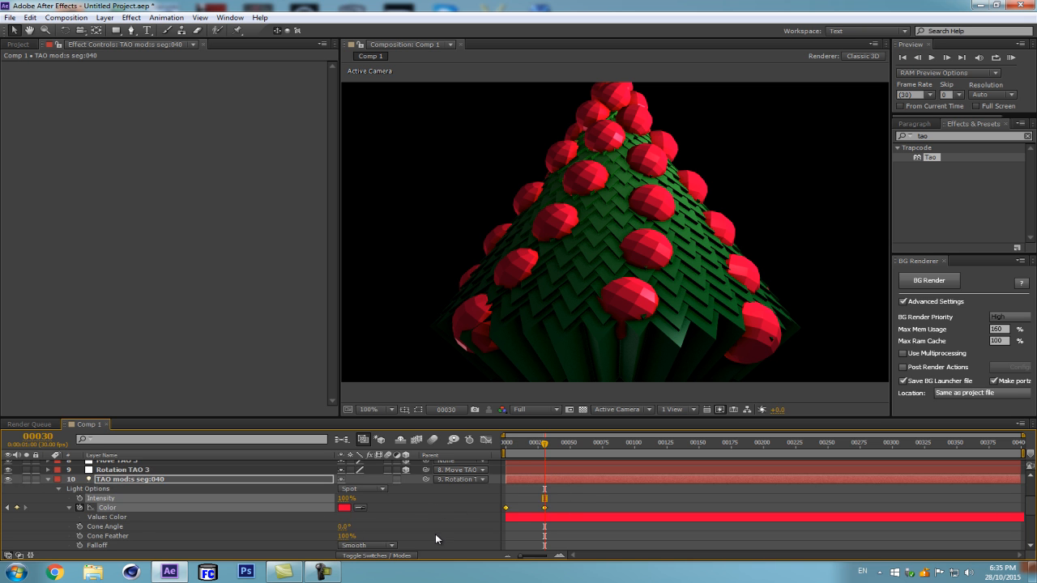
scroll(433, 534, "down", 2)
left_click_drag(592, 487, 481, 510)
left_click_drag(342, 498, 337, 503)
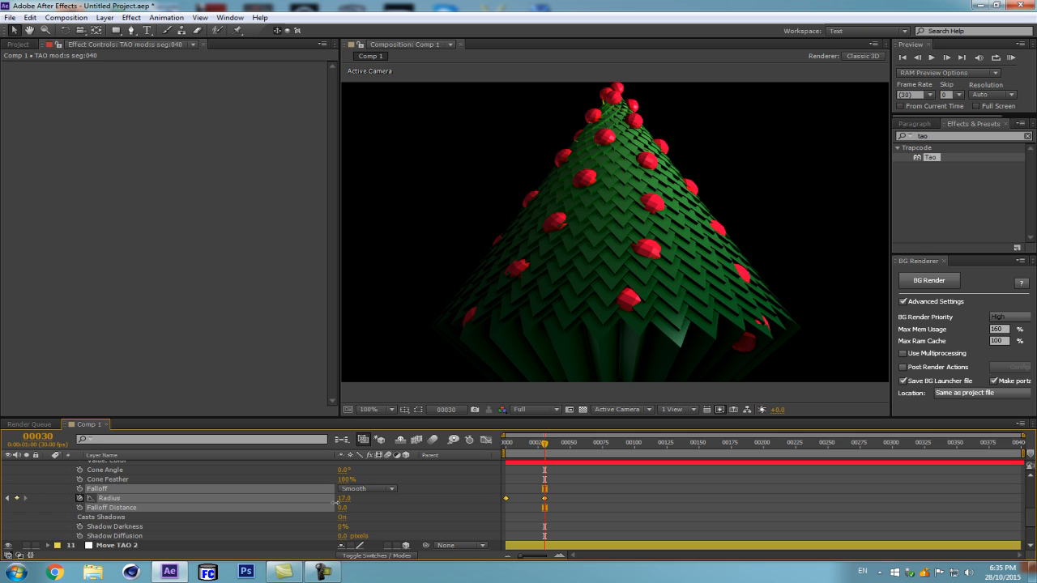
scroll(176, 541, "down", 2)
left_click(176, 543)
left_click(172, 536)
scroll(185, 514, "up", 3)
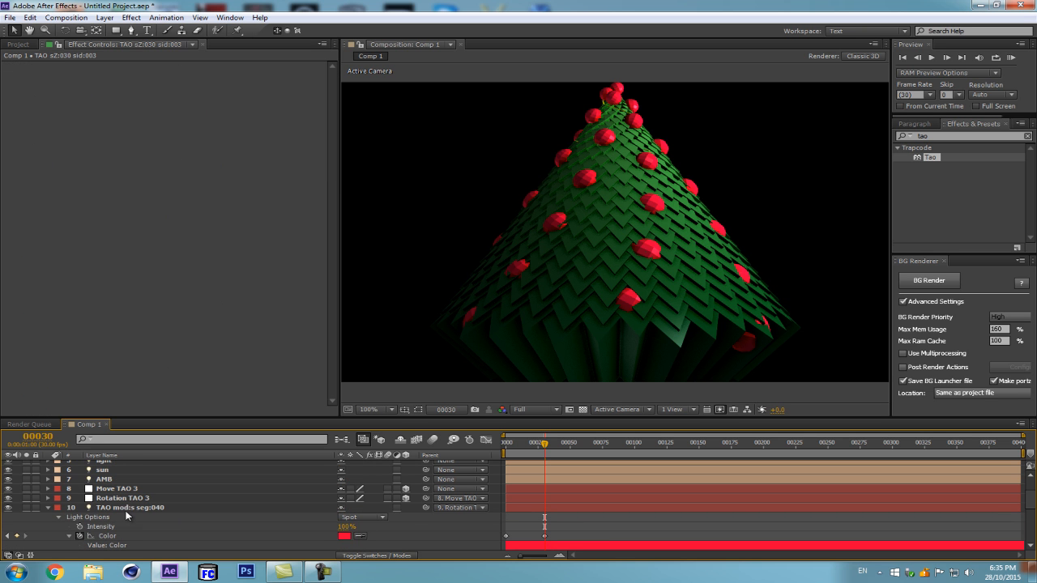
left_click(48, 509)
Try renaming the green tree light as TAO siZ:030 sid:003.
left_click(183, 508)
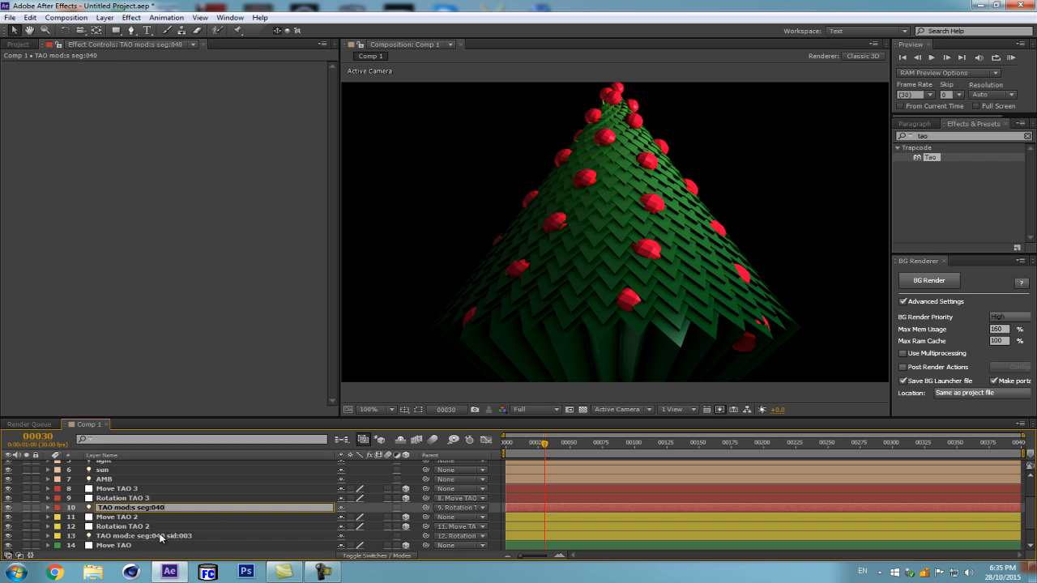
left_click(169, 536)
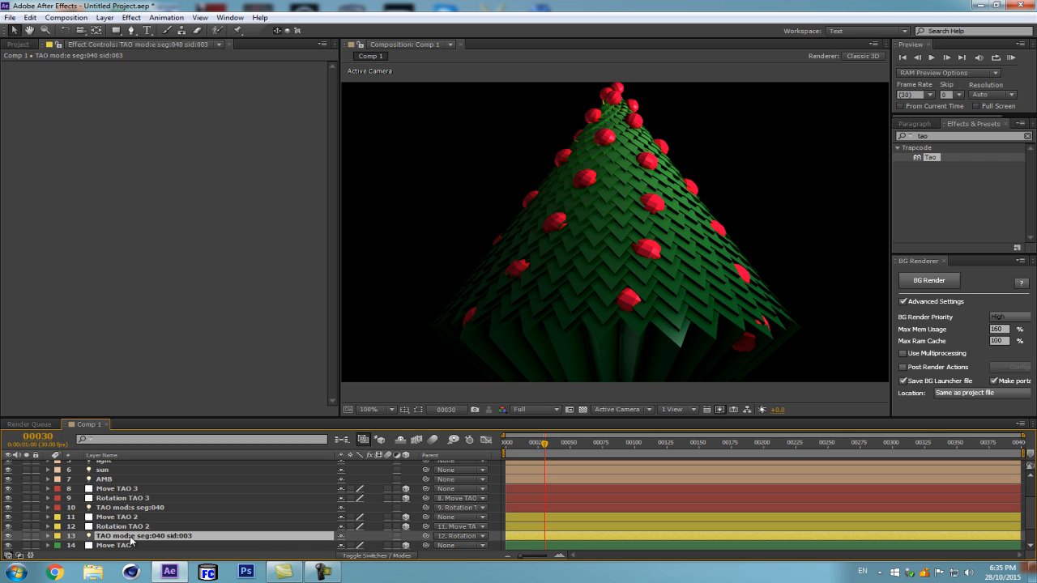
scroll(164, 532, "down", 3)
left_click(166, 536)
key("Return")
left_click(116, 535)
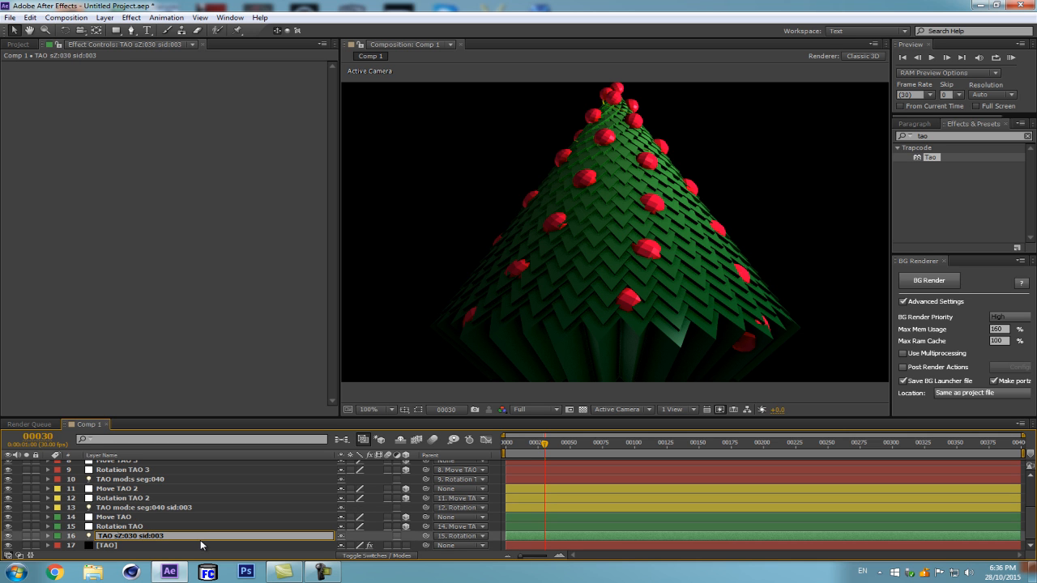
type("i")
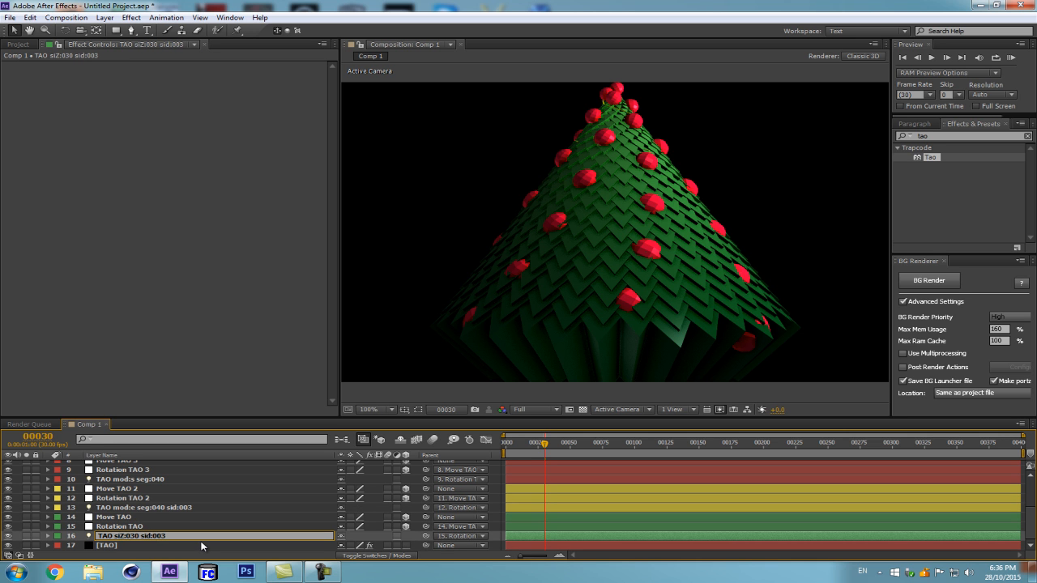
key("Return")
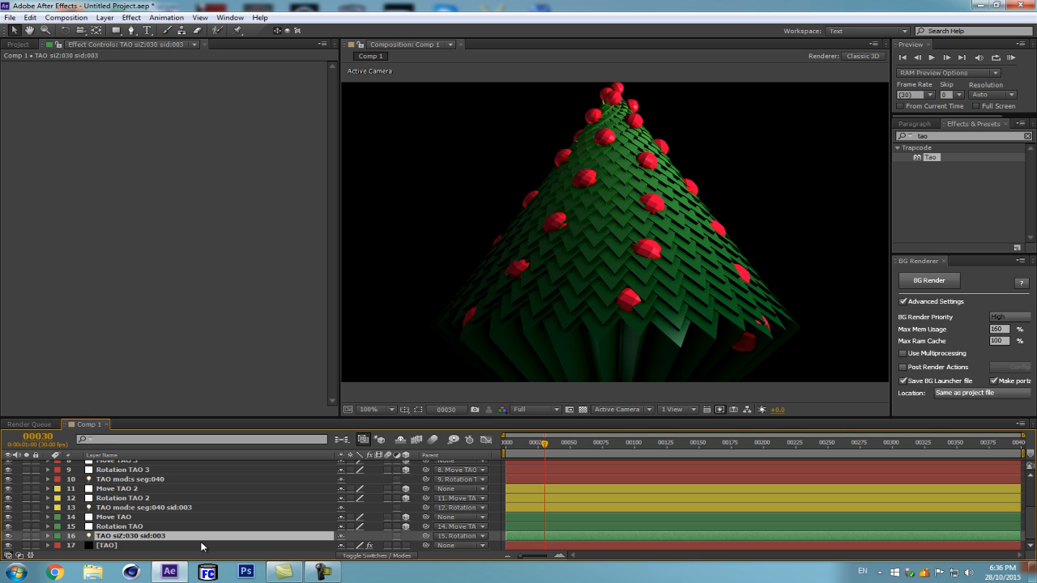
Rename the green tree light as TAO sz:030 sid:003.
key("Return")
left_click(120, 536)
key("BackSpace")
key("Delete")
type("z")
key("Return")
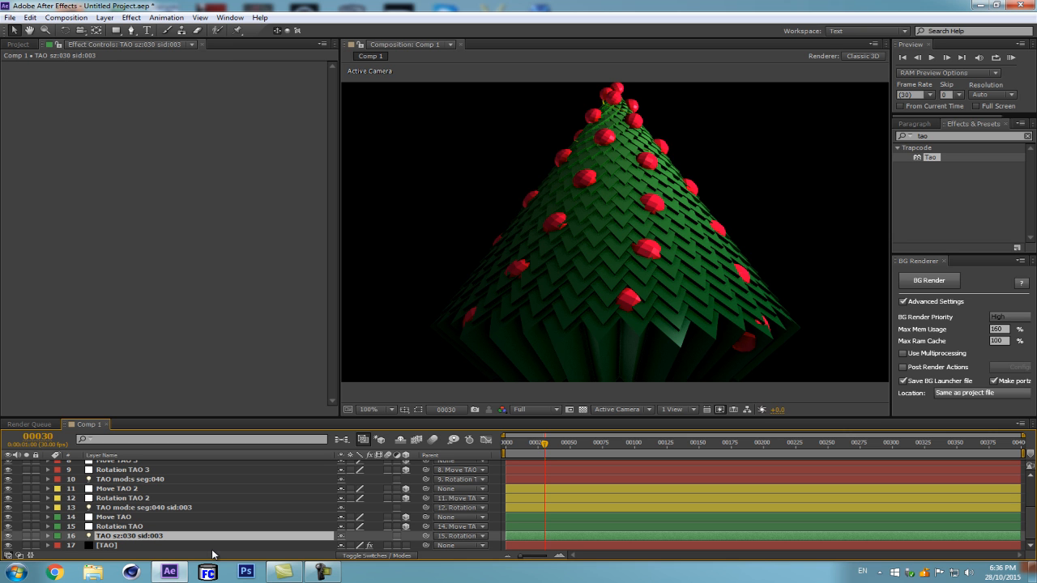
Set the segment Size Z to 20 in the TAO layer's Tao effect and reselect the green tree light.
left_click(108, 545)
scroll(171, 213, "down", 5)
left_click_drag(181, 321, 153, 338)
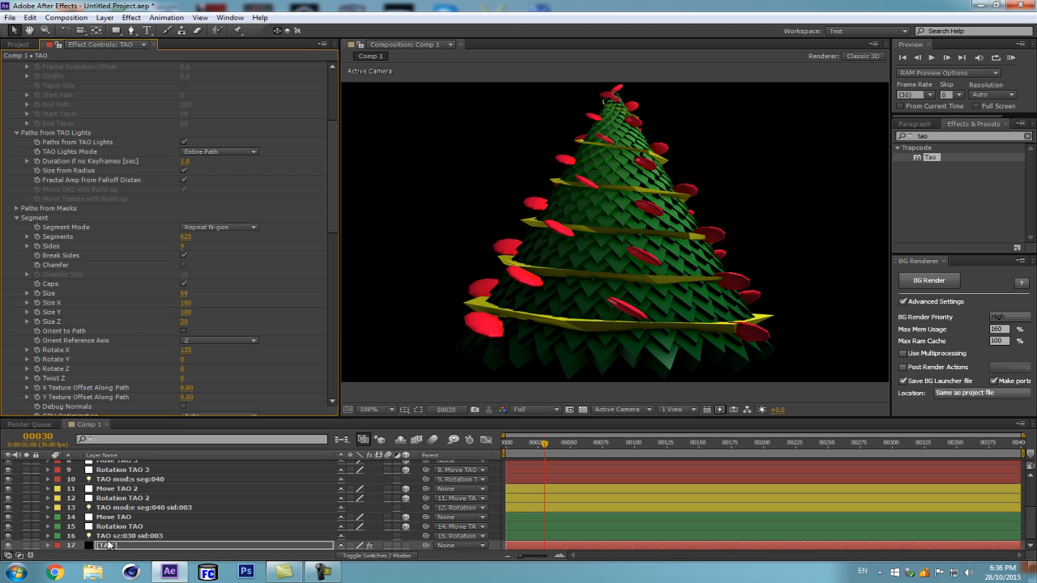
scroll(179, 510, "up", 3)
scroll(179, 511, "down", 3)
left_click(177, 538)
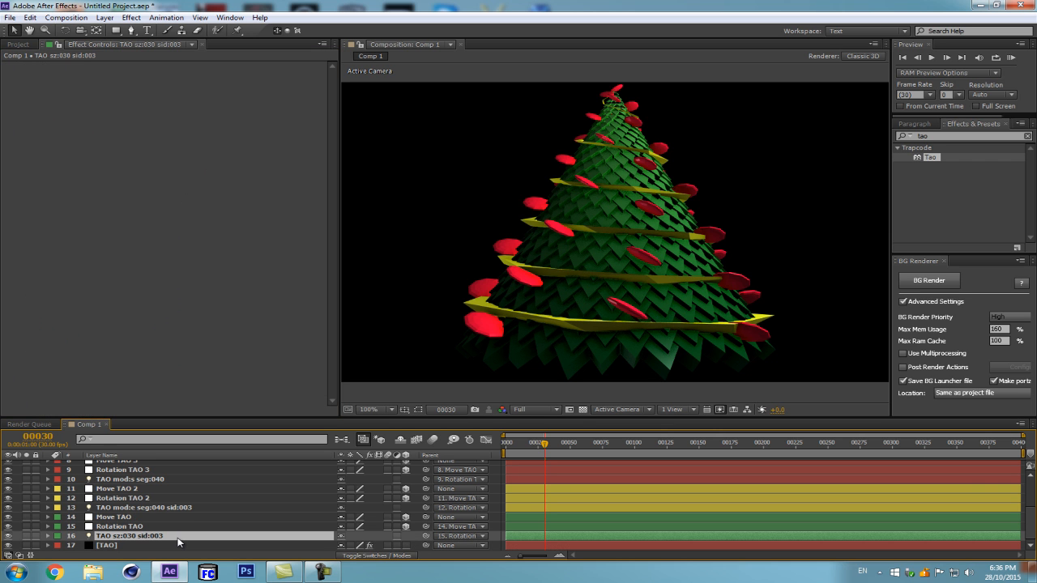
Remove the sz:030 parameter from the green tree light's name, leaving TAO sid:003.
key("Return")
left_click_drag(141, 536, 114, 539)
key("BackSpace")
key("Return")
scroll(181, 504, "up", 1)
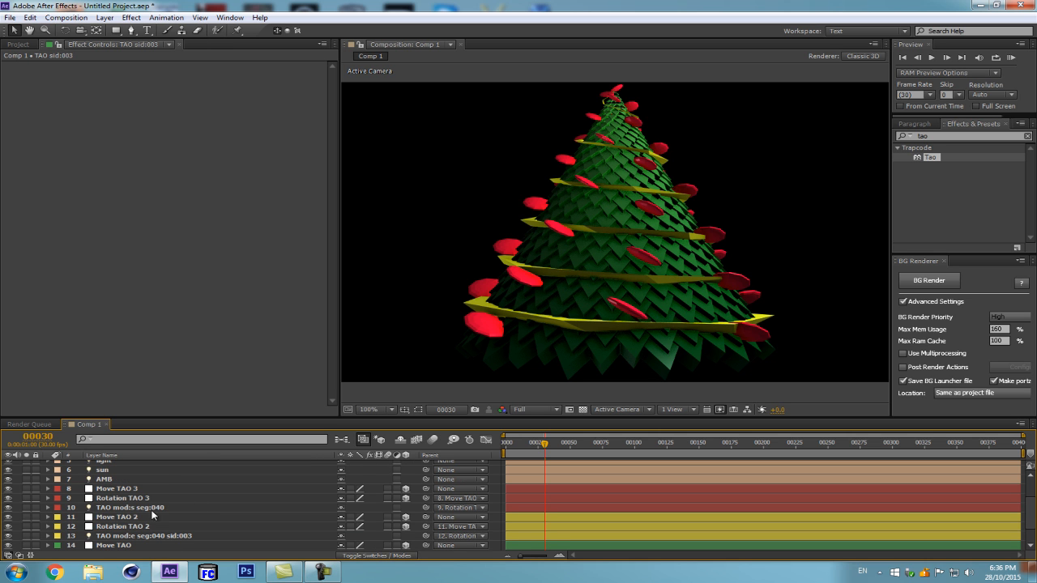
Rename the red ornament light as TAO mod:s seg:040 sz:100.
left_click(150, 508)
key("Return")
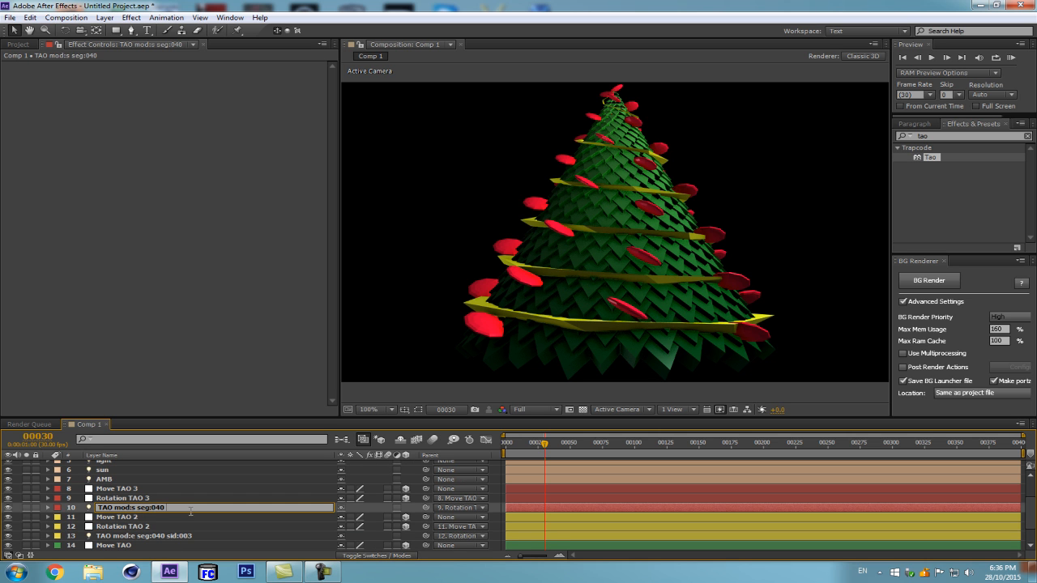
type("sz:100")
key("Return")
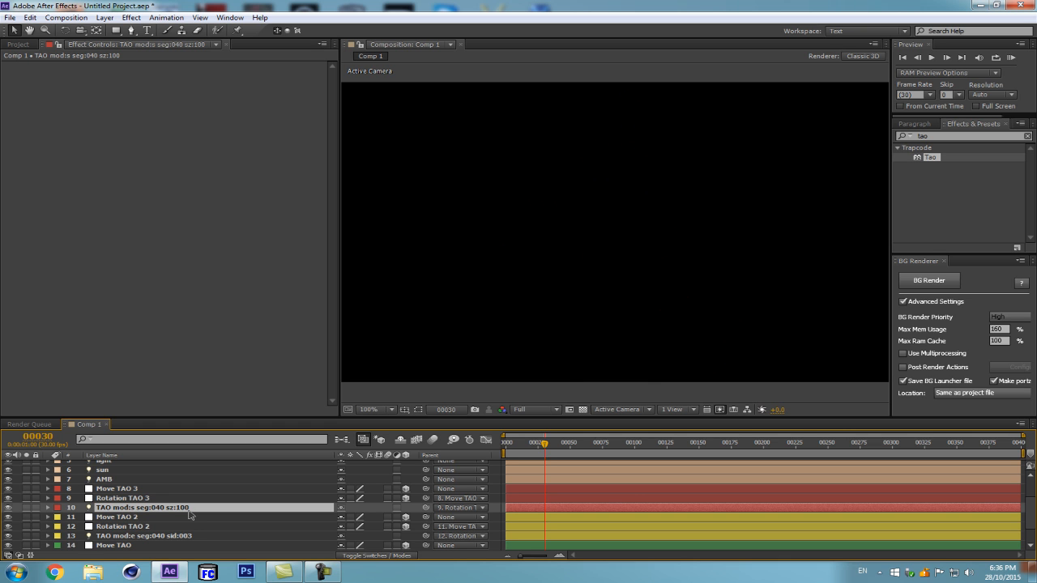
Extend the red ornament light's name with the sy:100 and sx:100 parameters.
key("Return")
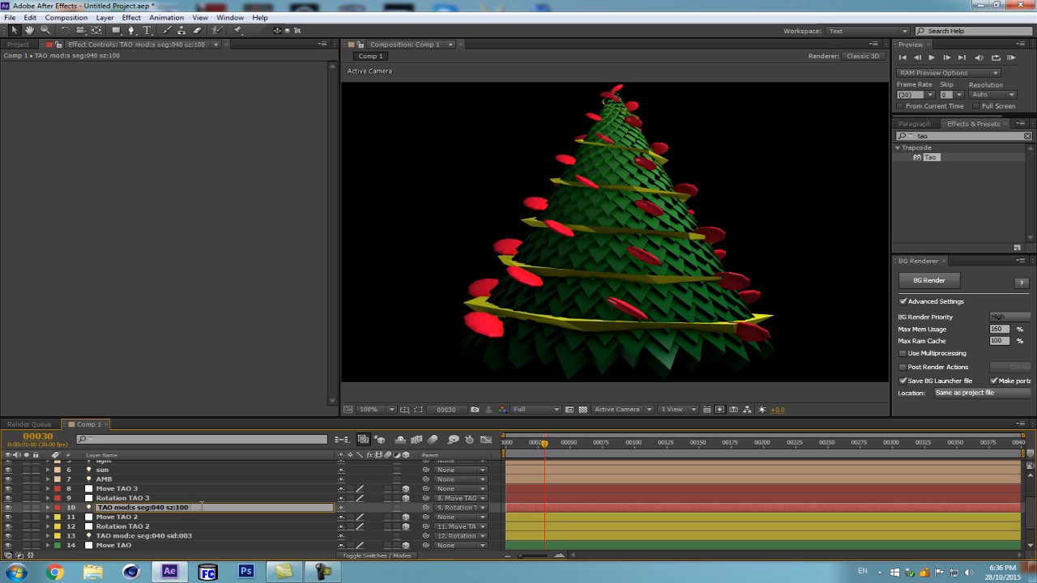
type("s")
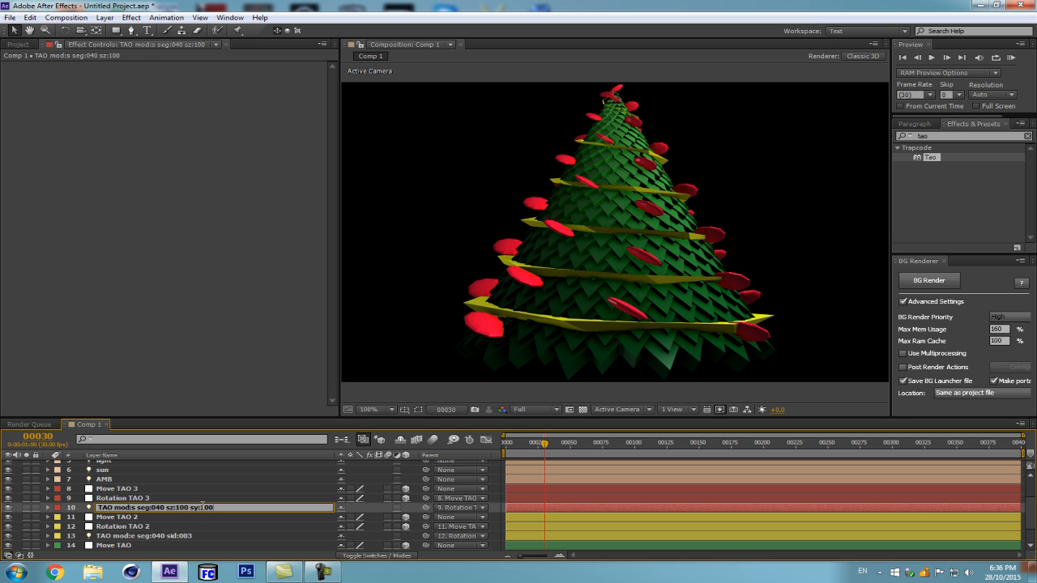
type("y:100")
key("Return")
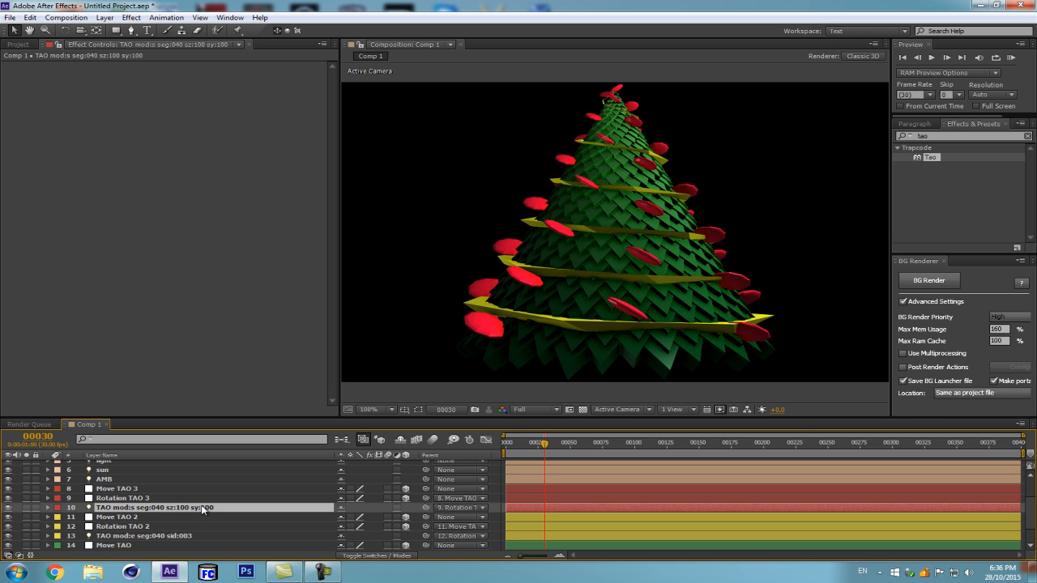
key("Return")
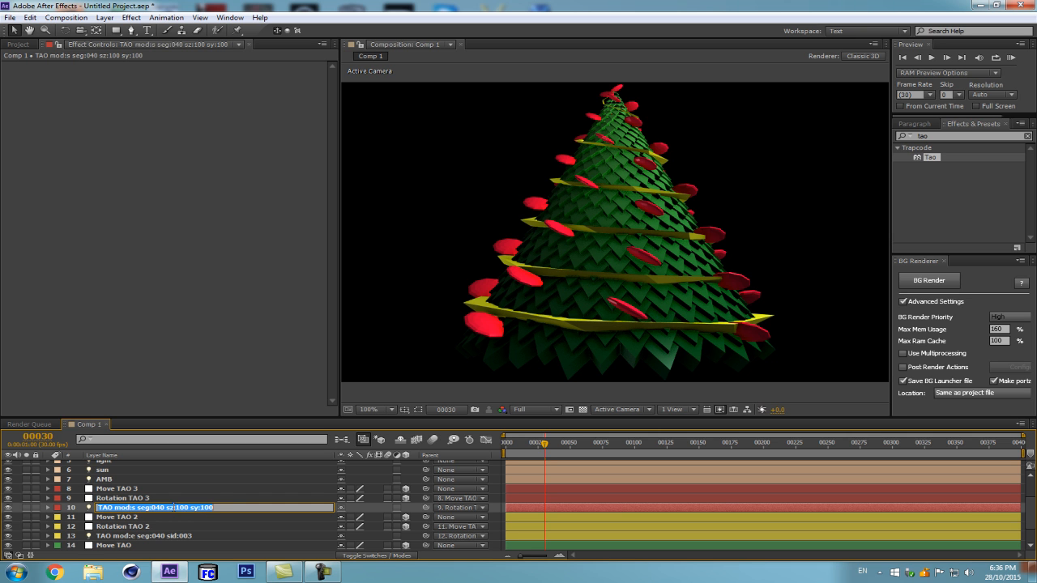
left_click(223, 506)
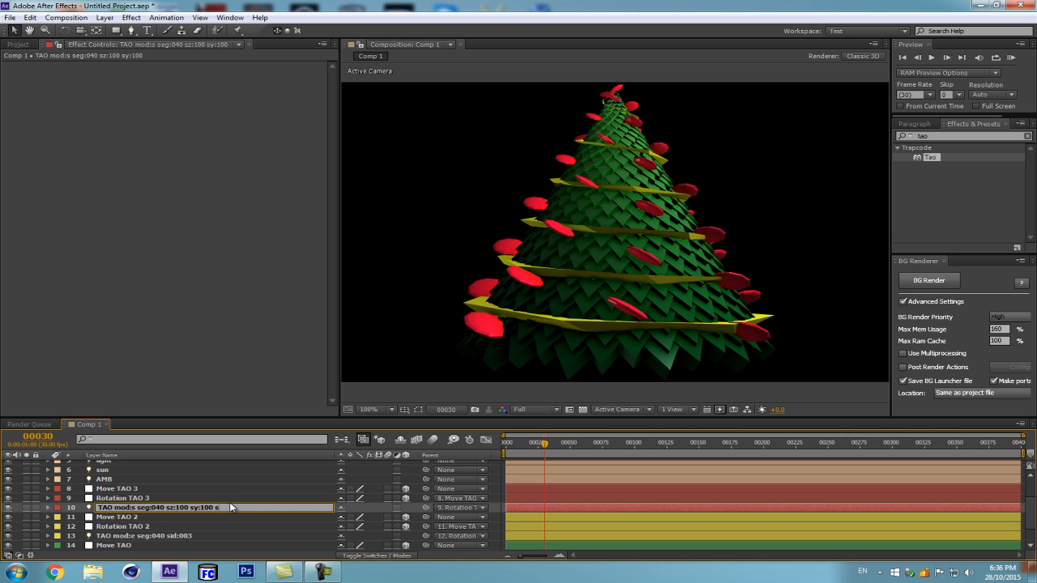
type("sx:")
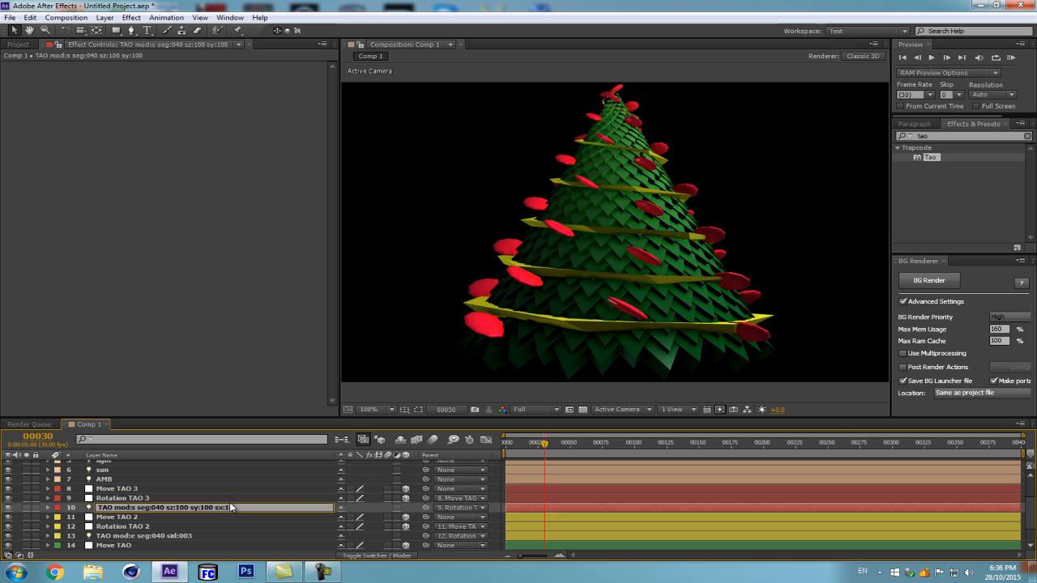
type("100")
key("Return")
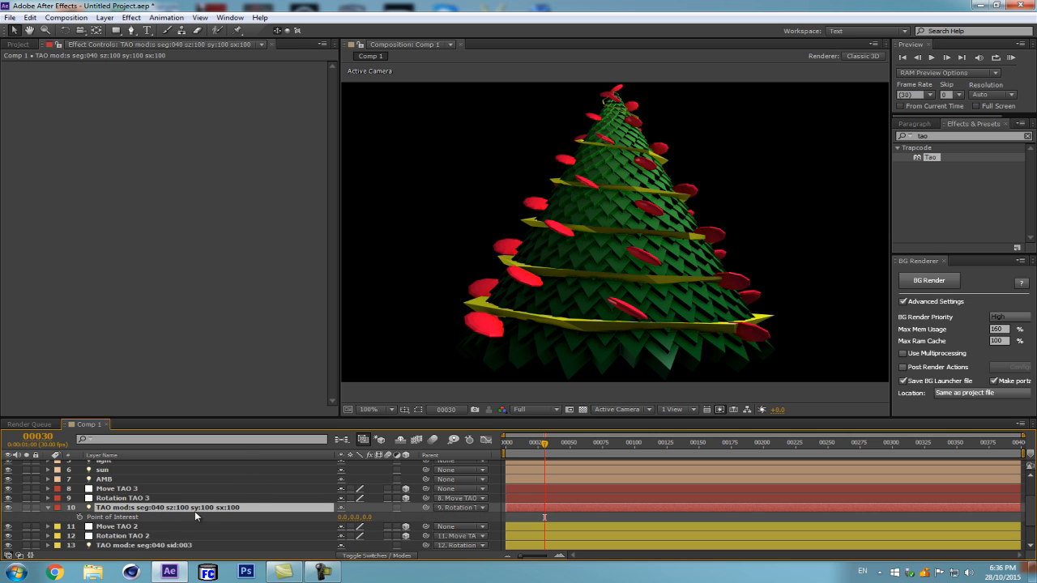
Try different Scale values on the Rotation TAO 3 null, undo them and collapse its properties.
left_click(161, 498)
key("a")
key("a")
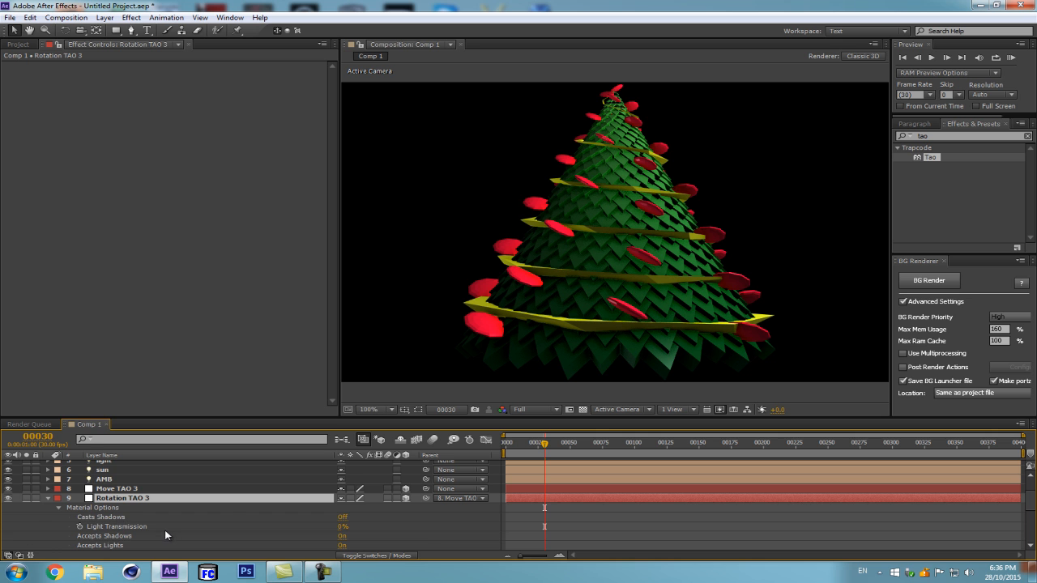
key("s")
left_click(341, 508)
left_click_drag(371, 509, 510, 475)
key("ctrl+z")
left_click_drag(357, 508, 547, 484)
key("ctrl+z")
key("ctrl+z")
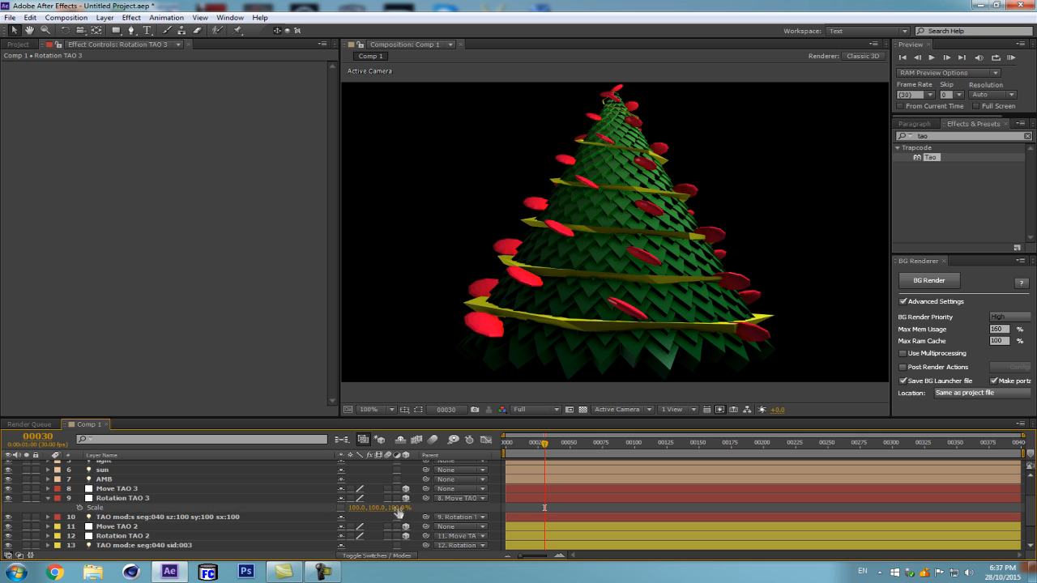
key("ctrl+a")
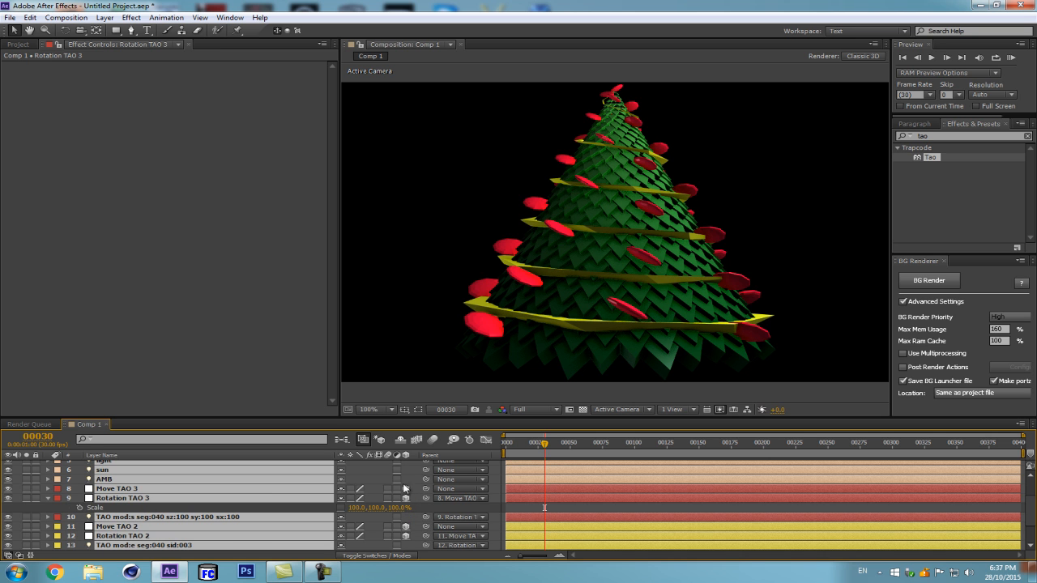
key("ctrl+shift+a")
left_click(50, 499)
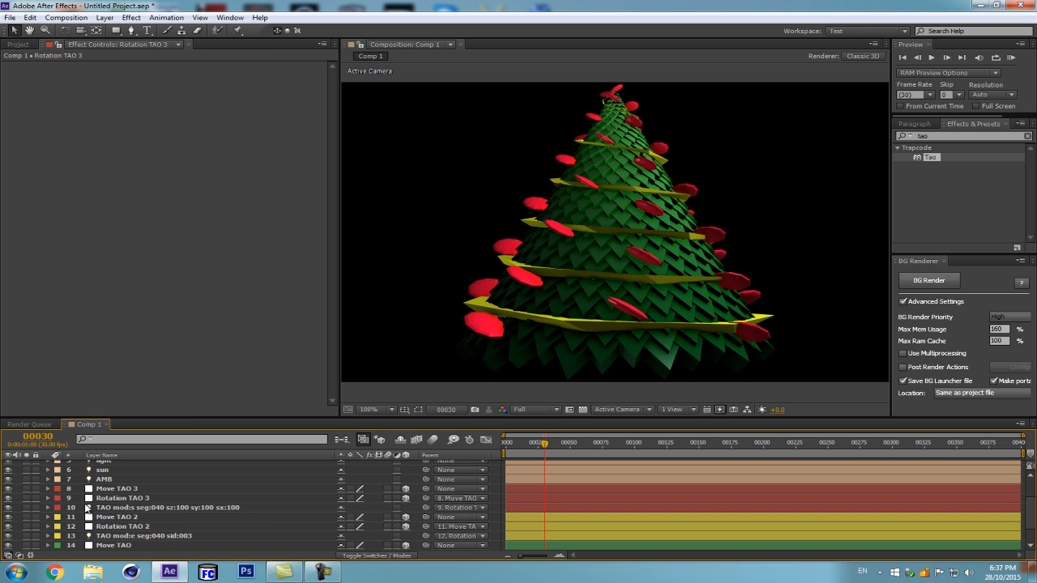
Replace the three size parameters in the red ornament light's name with tr:0.
left_click(214, 508)
key("Return")
left_click_drag(166, 507, 601, 491)
type("tr:0")
key("Return")
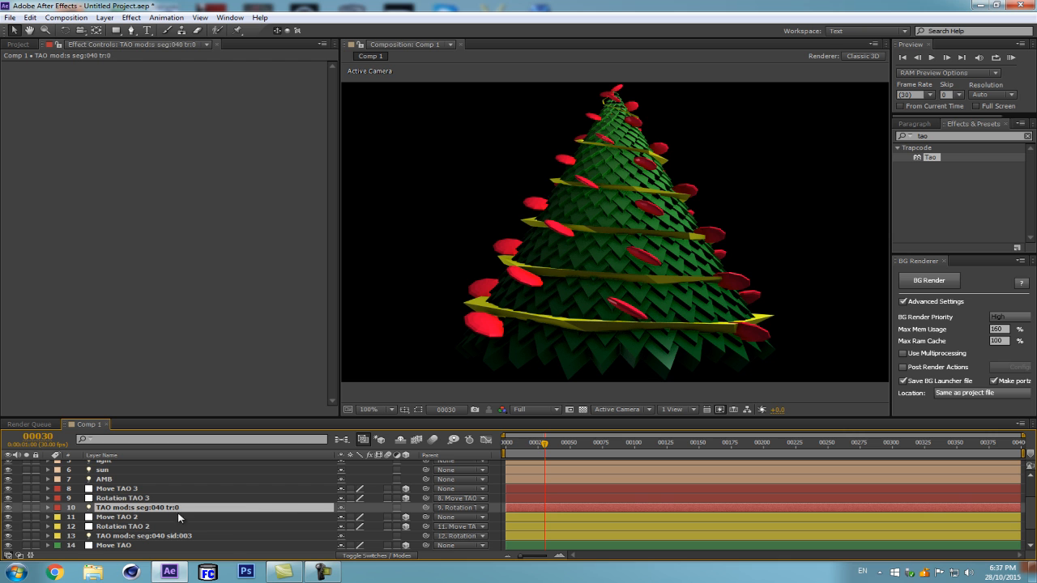
Rename the red ornament light as TAO mod:s seg:040 s:0.
key("Return")
key("Delete")
key("Delete")
type("s")
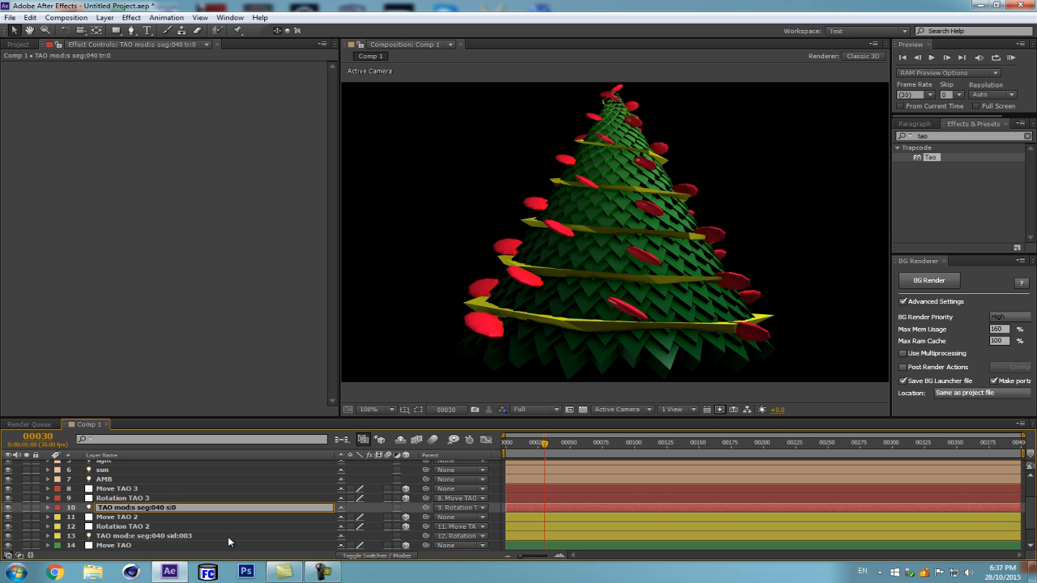
key("Return")
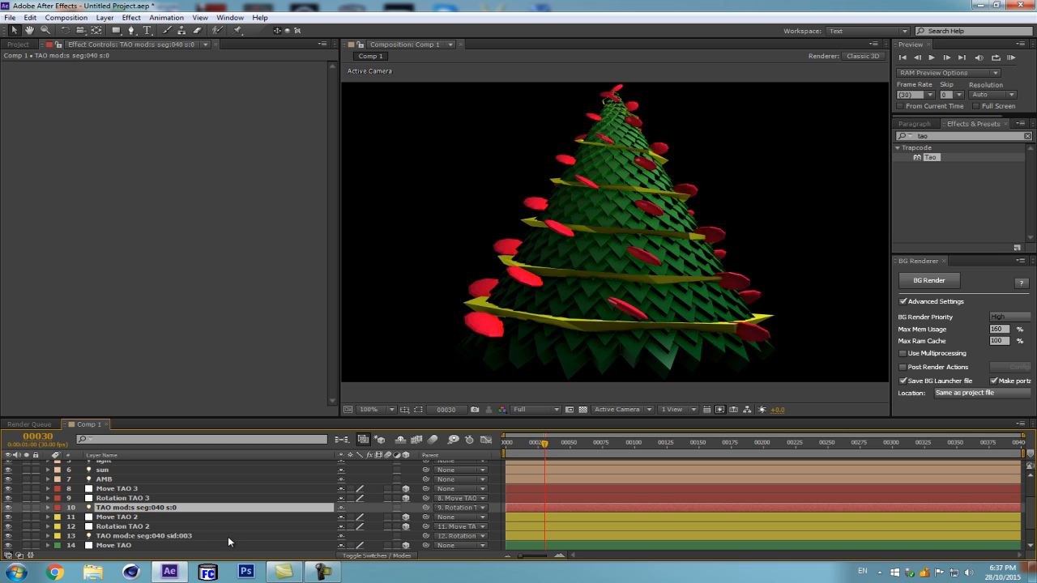
Rename the red ornament light as TAO mod:s seg:040 sx:100 sy:100 sz:100.
mouse_move(320, 576)
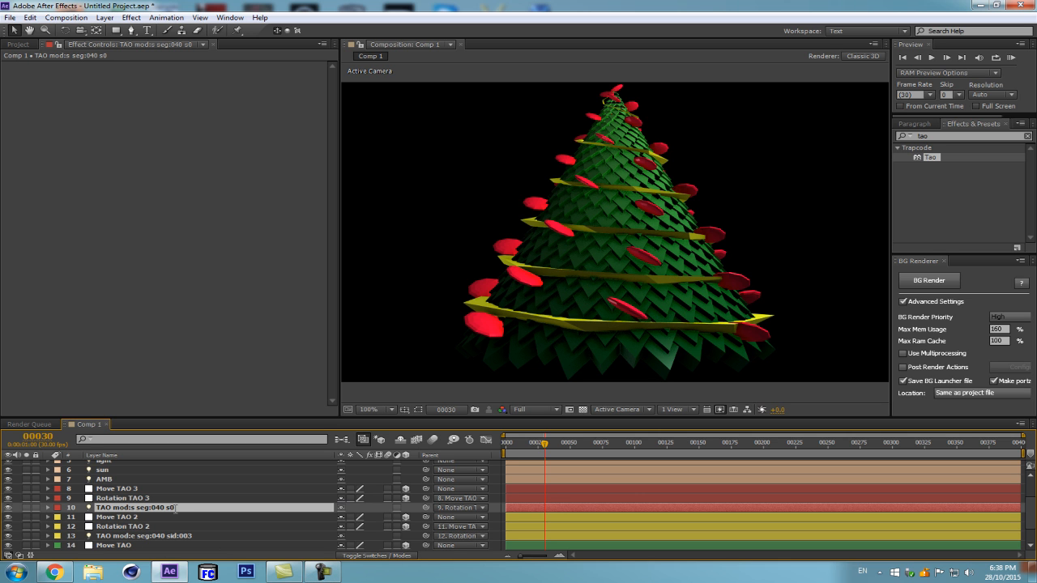
key("Return")
left_click_drag(169, 507, 196, 507)
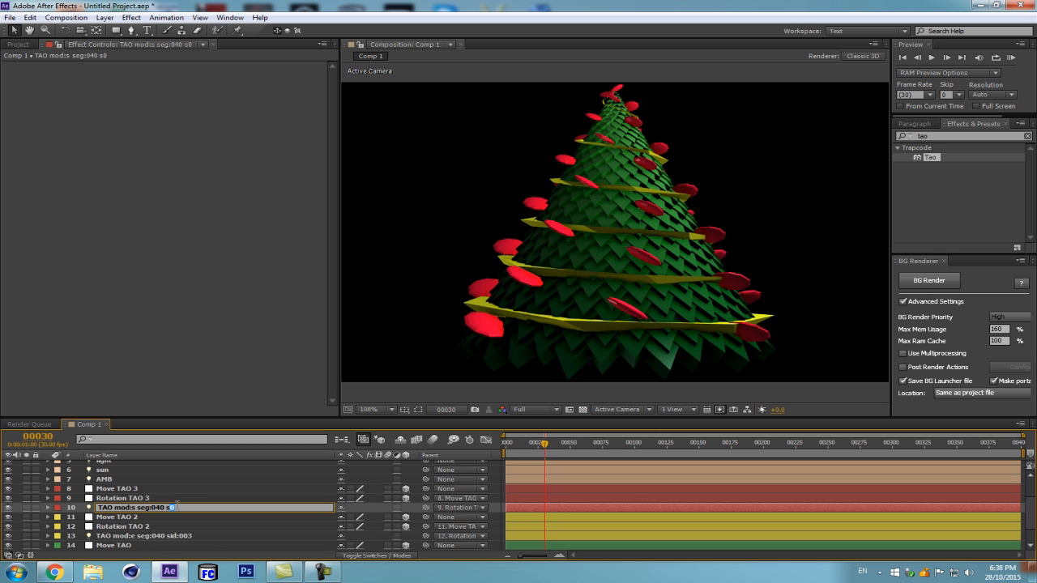
type("x:100 sy:100 sz:100")
key("Return")
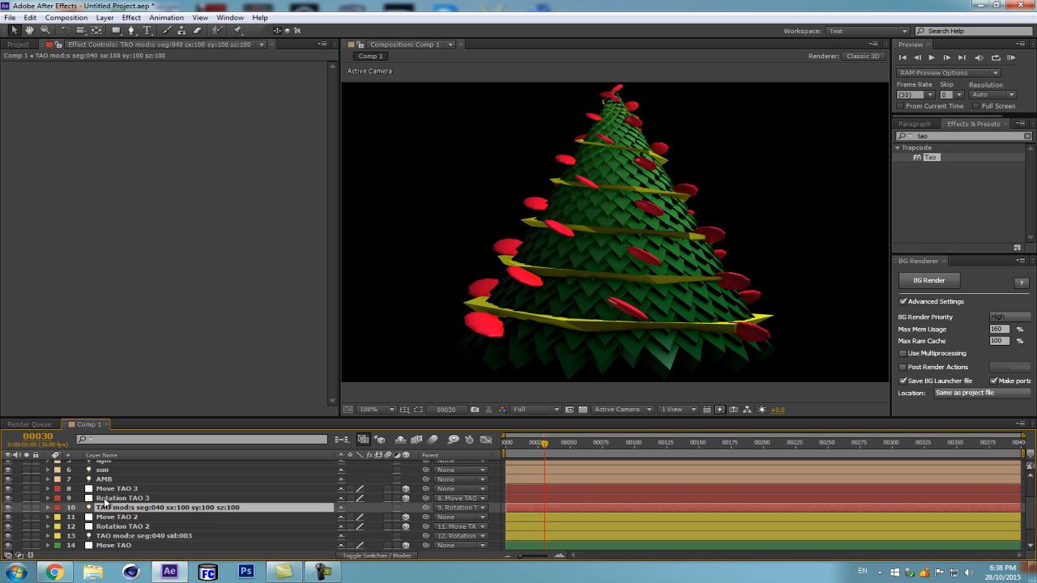
Remove the sx, sy and sz parameters from the red ornament light's name, leaving TAO mod:s seg:040.
key("Return")
left_click(167, 507)
left_click_drag(168, 507, 269, 500)
key("BackSpace")
key("Return")
Set the segment Size Z to 100 in the TAO layer's Tao effect.
scroll(168, 517, "down", 1)
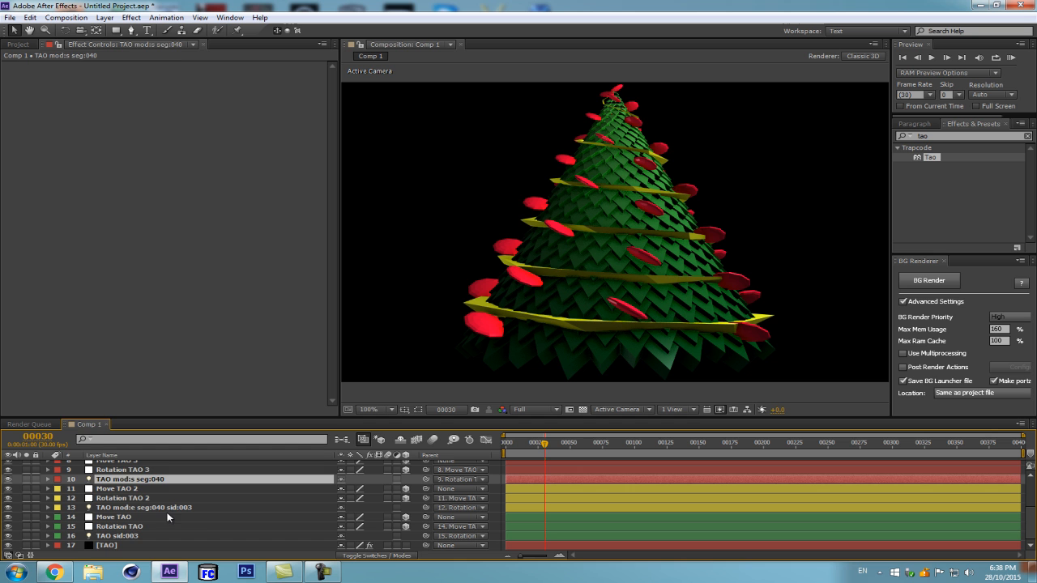
left_click(131, 544)
scroll(198, 292, "down", 5)
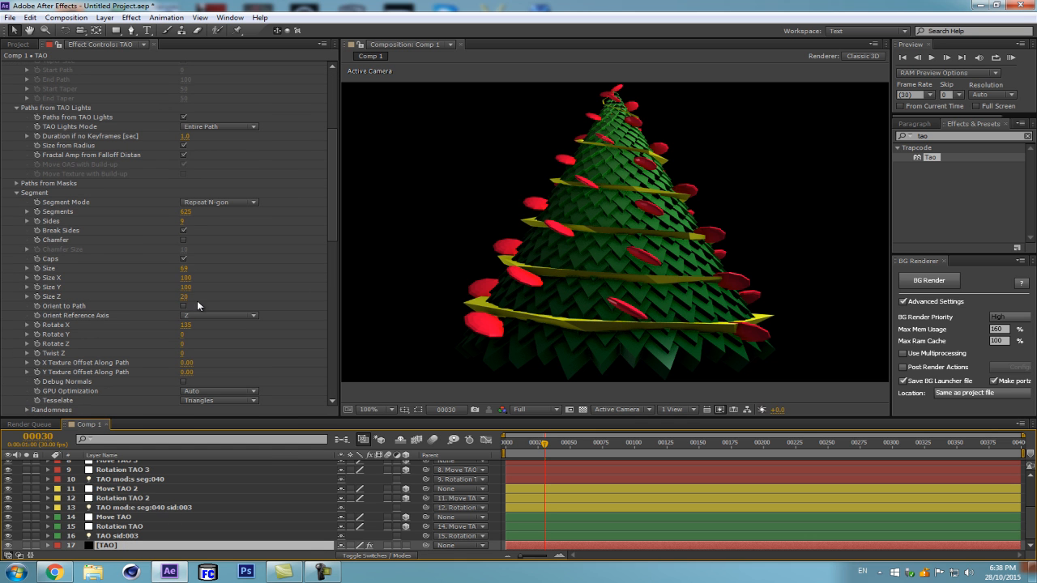
left_click(184, 297)
type("1")
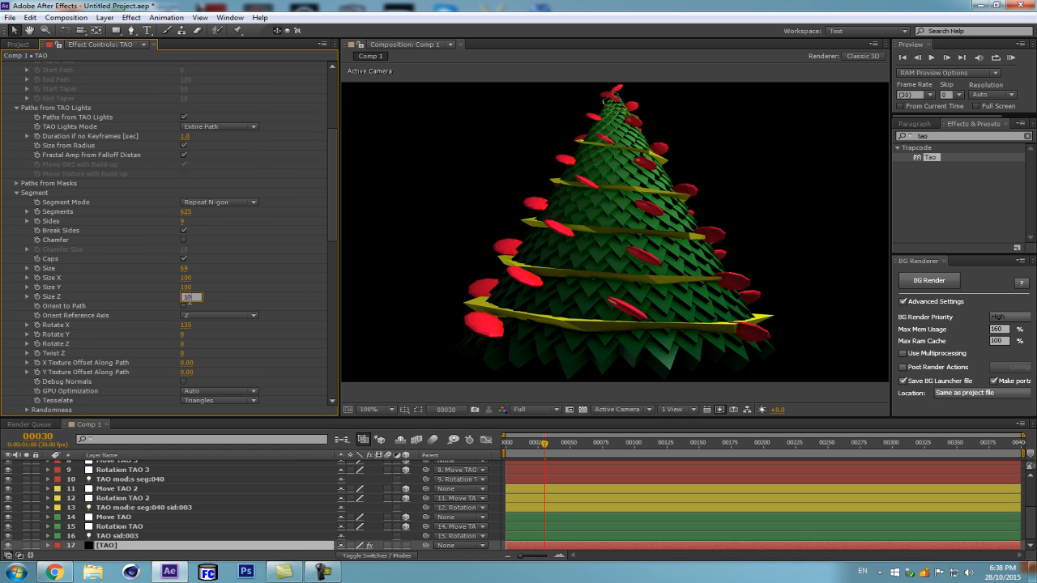
type("00")
key("Return")
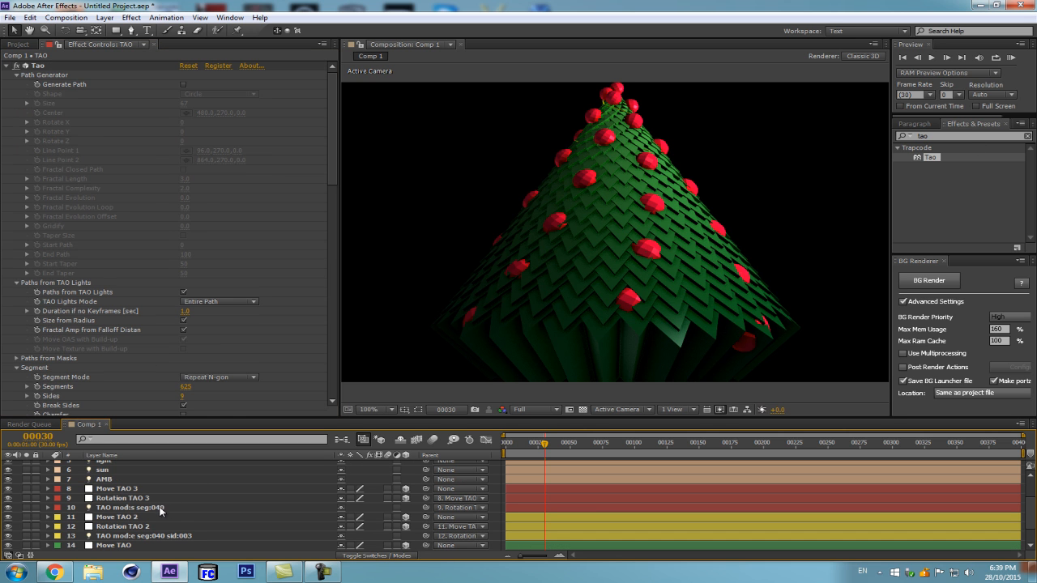
Try separate Scale changes on the Rotation TAO null, including X at 21%, undo each one and collapse its properties.
scroll(151, 494, "down", 1)
left_click(117, 538)
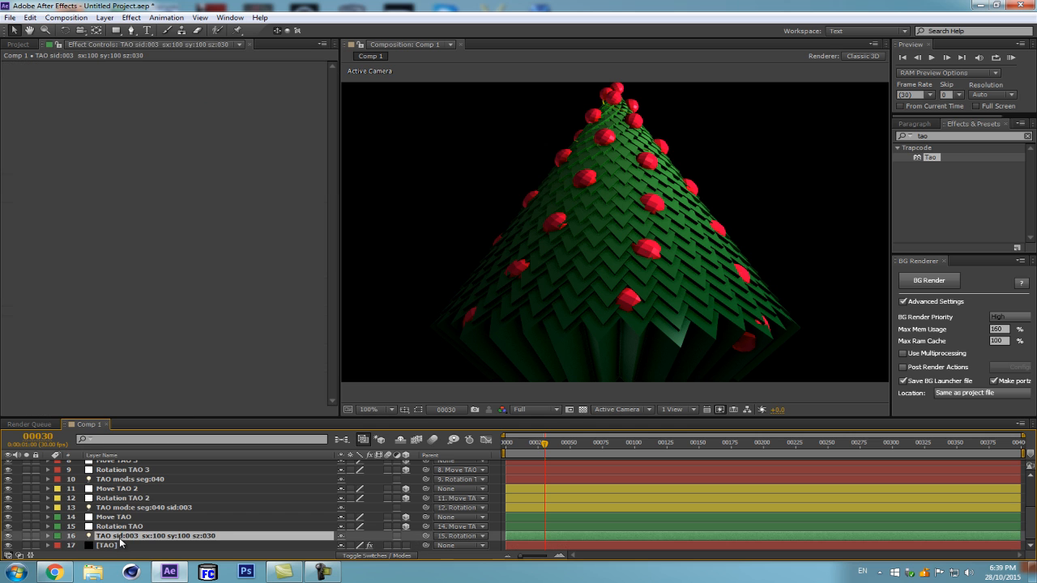
left_click(137, 528)
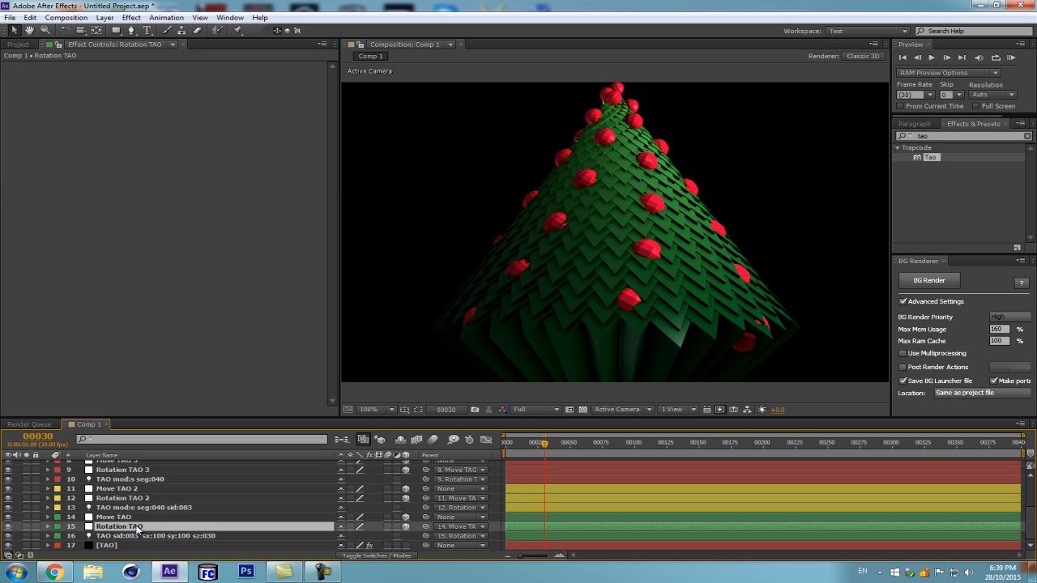
key("s")
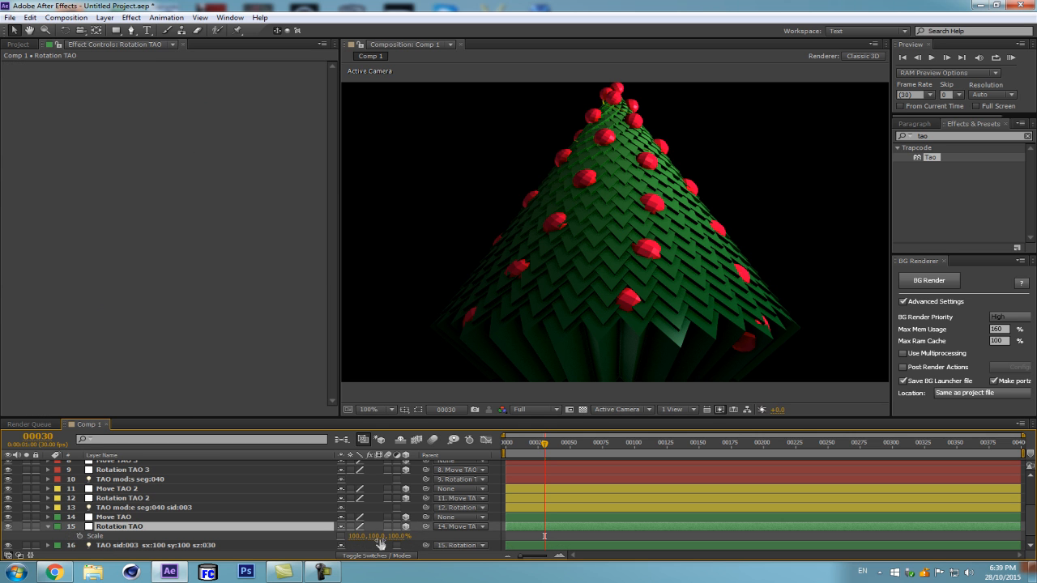
left_click_drag(397, 536, 509, 474)
key("ctrl+z")
left_click_drag(360, 539, 324, 548)
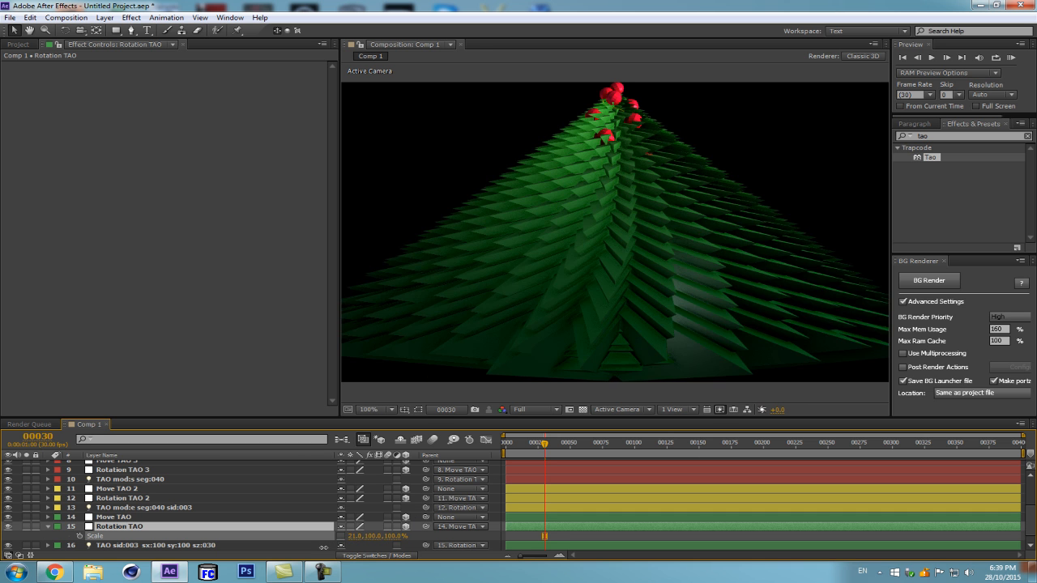
key("ctrl+z")
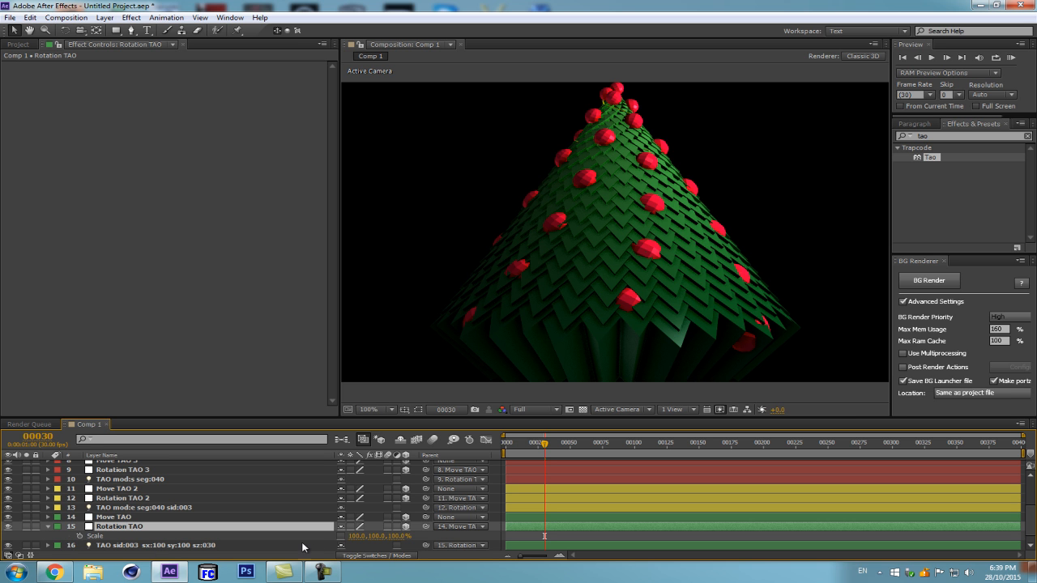
left_click_drag(361, 536, 316, 544)
key("ctrl+z")
left_click(48, 526)
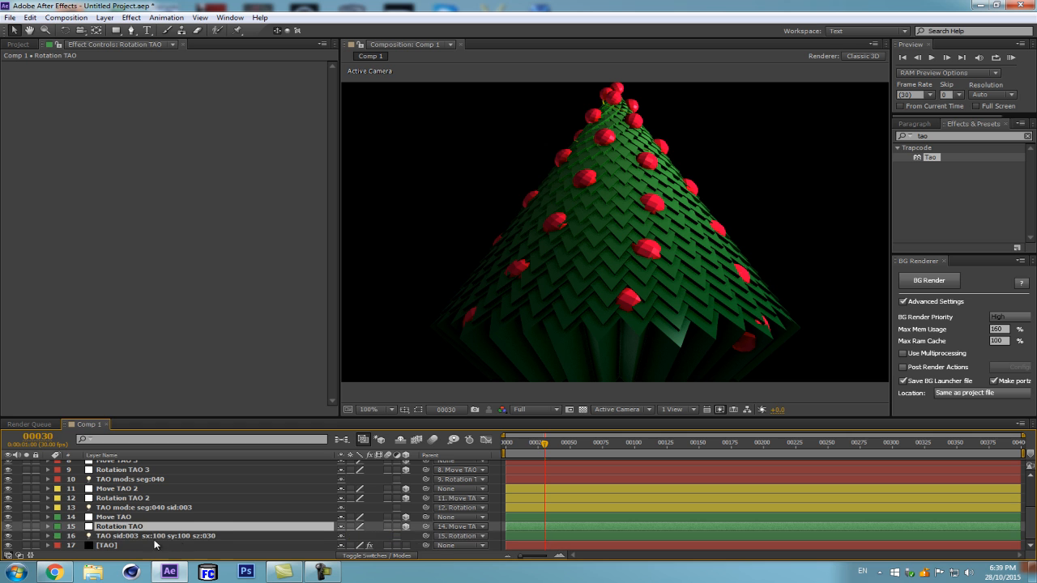
Try a segment Size of 100 in the TAO layer's Tao effect and undo it.
left_click(186, 537)
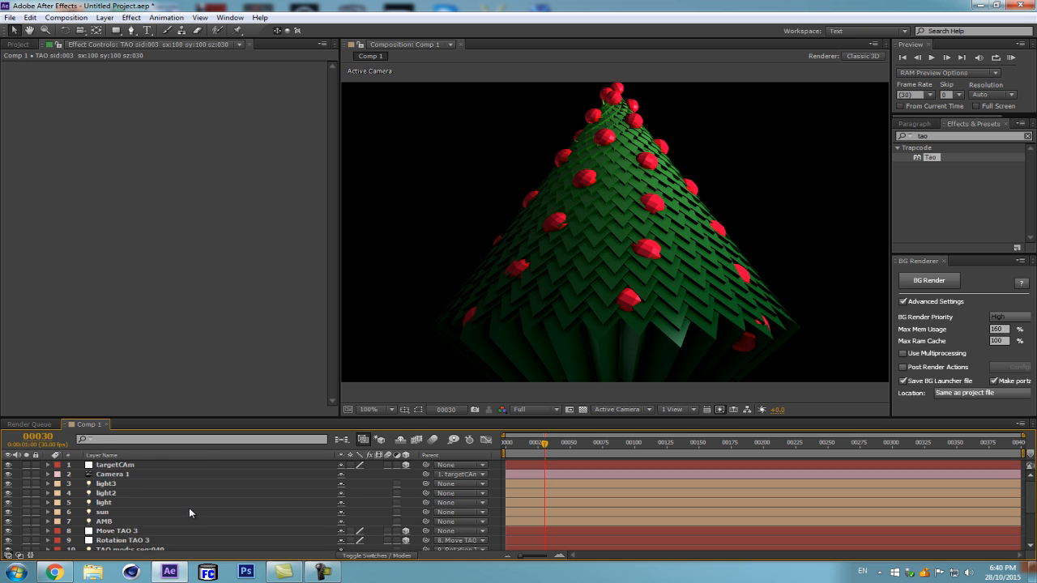
left_click(175, 545)
scroll(219, 284, "down", 5)
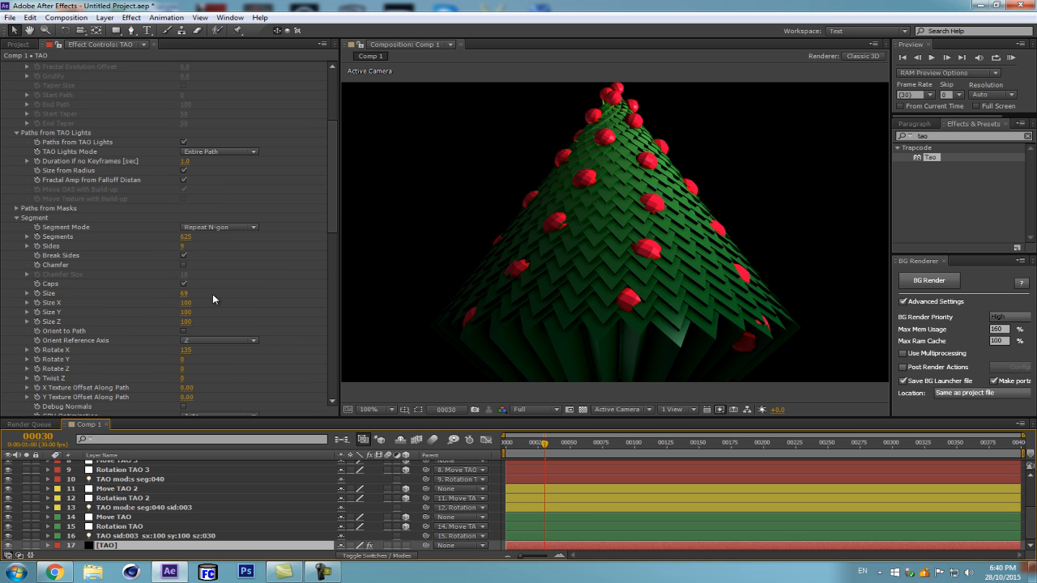
left_click_drag(185, 292, 197, 293)
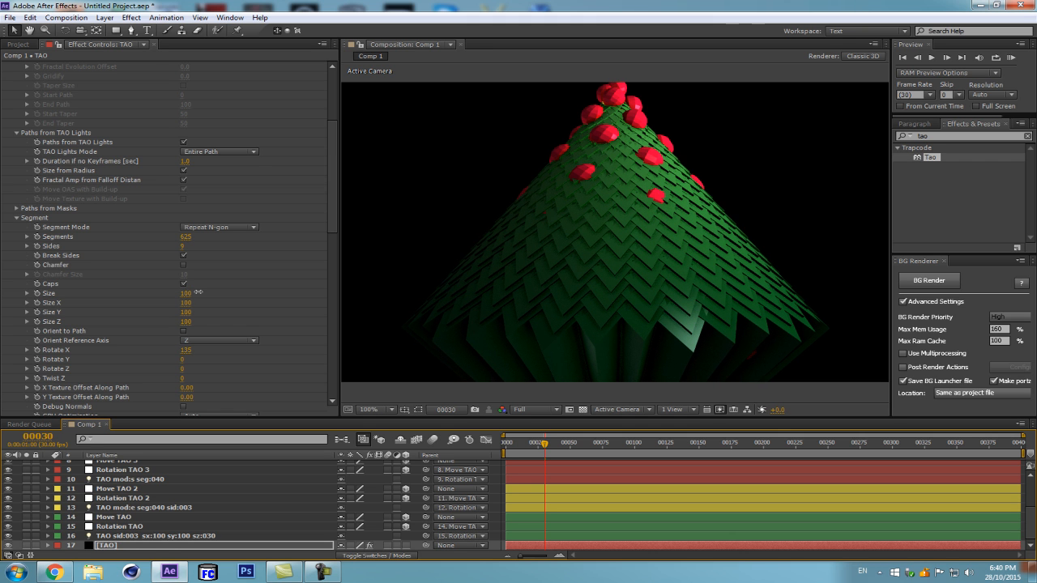
key("ctrl+z")
Set the segment Size Z to 30 in the TAO layer's Tao effect.
left_click(187, 322)
type("30")
key("Return")
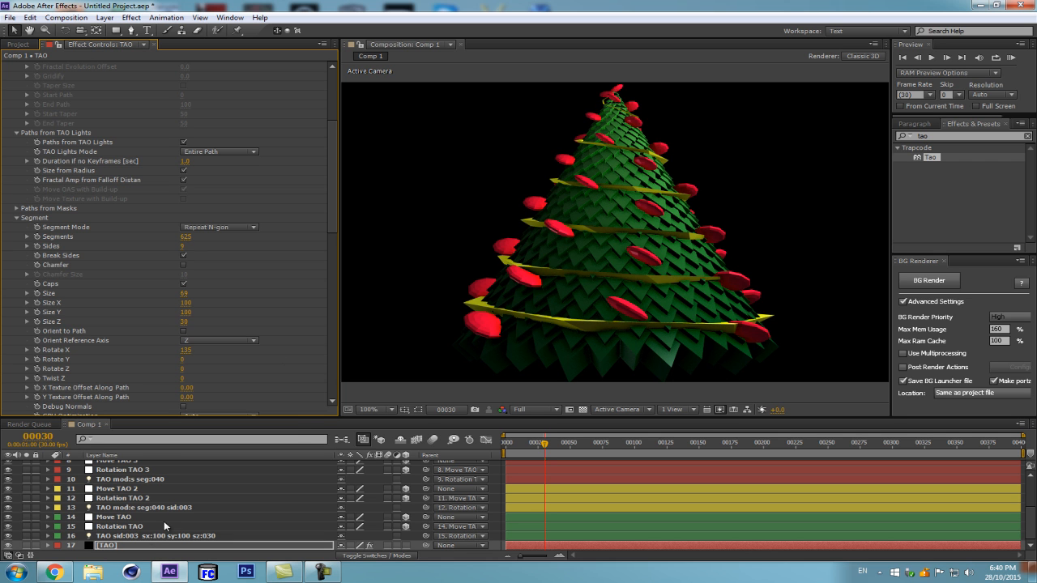
scroll(175, 521, "up", 2)
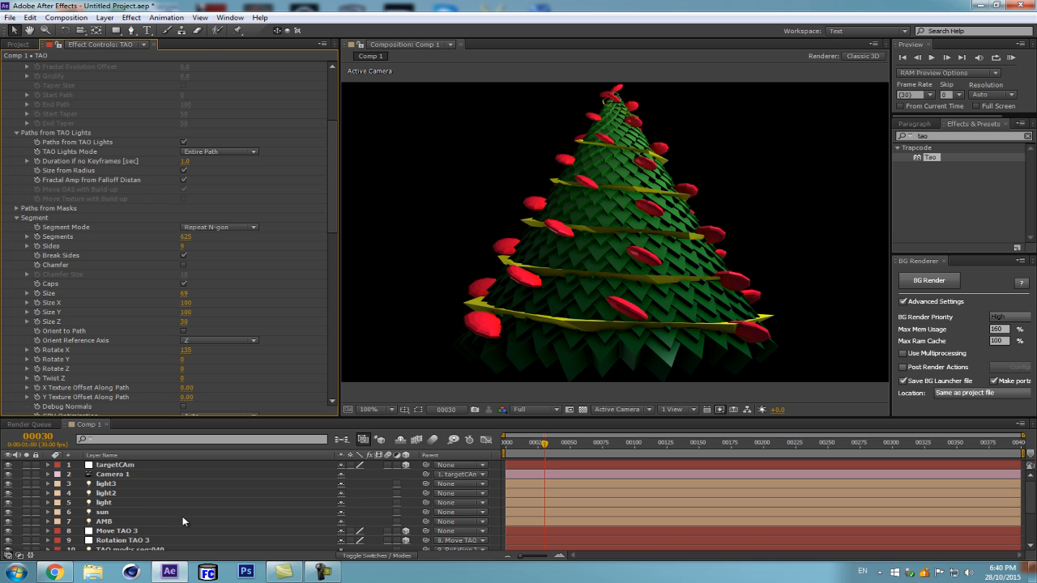
Try adding s0 to the red ornament light's name, making it TAO s0 mod:s seg:040.
scroll(183, 516, "down", 1)
left_click(149, 524)
key("Return")
left_click(139, 521)
left_click(115, 522)
type("s ")
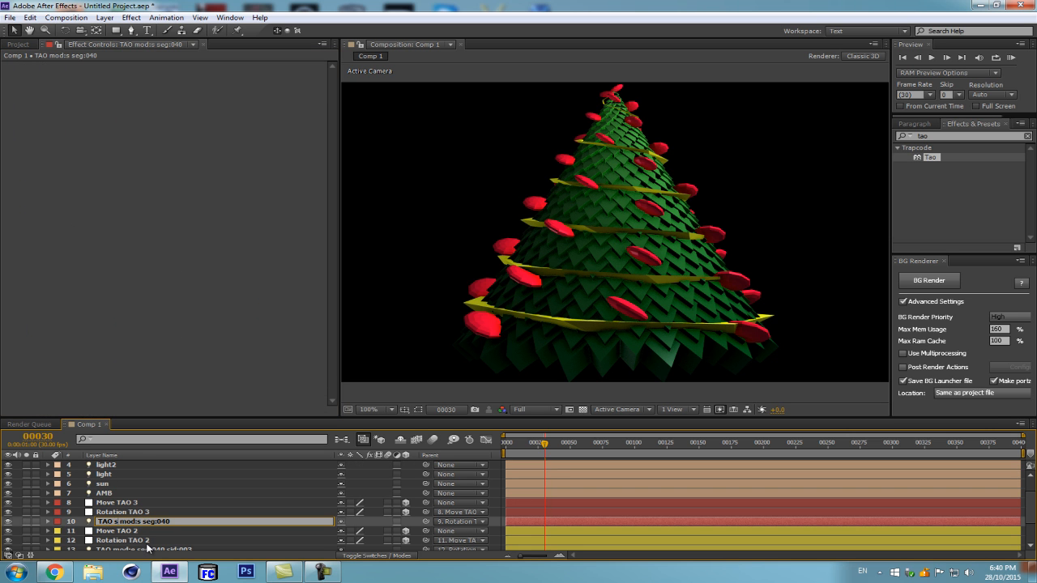
type("0")
key("Return")
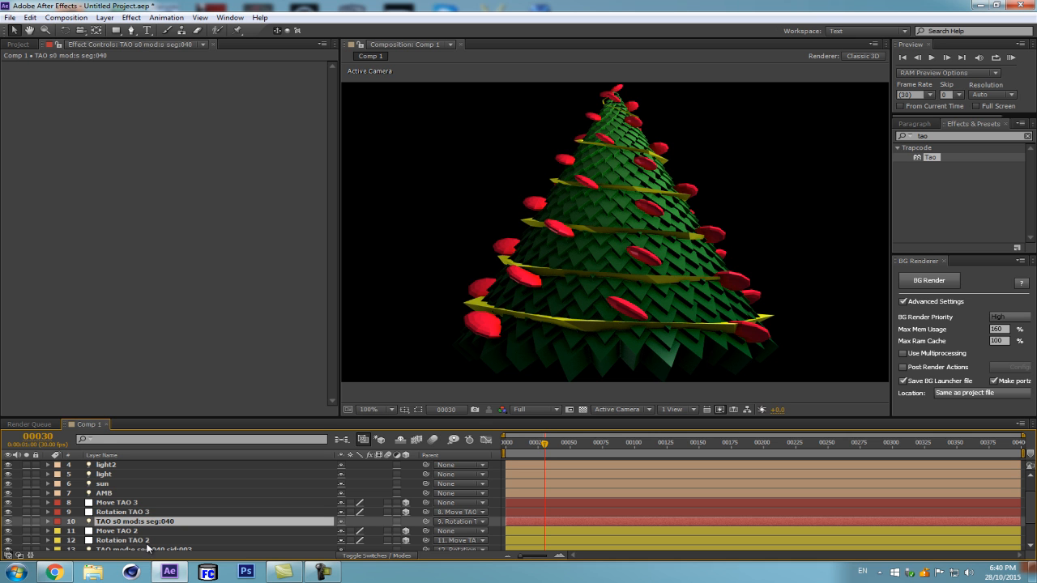
Try deleting the Move TAO 3 and Rotation TAO 3 nulls, and undo the deletion.
scroll(162, 523, "down", 1)
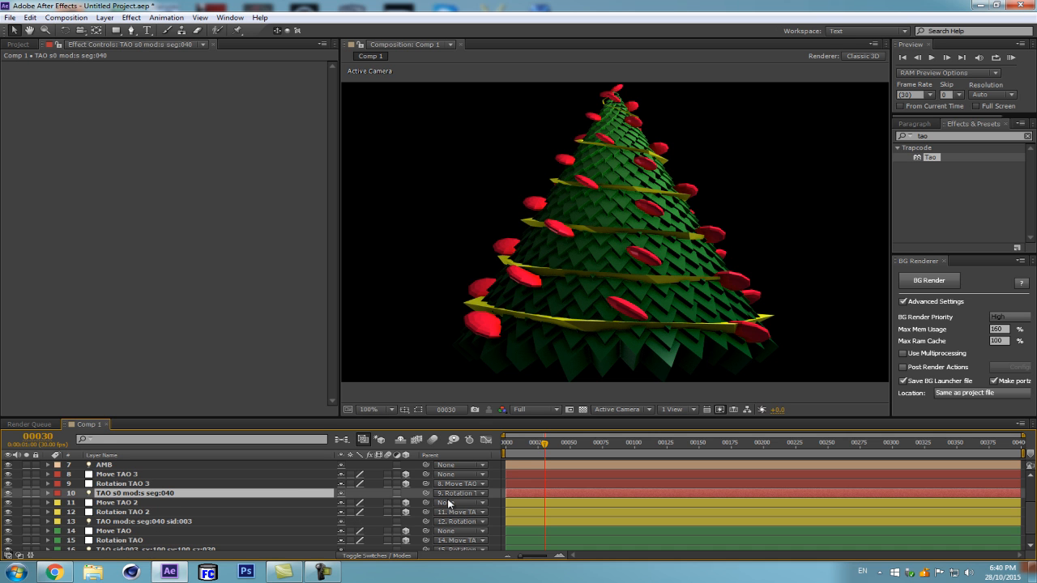
left_click(171, 484)
left_click(192, 475, "shift")
key("Delete")
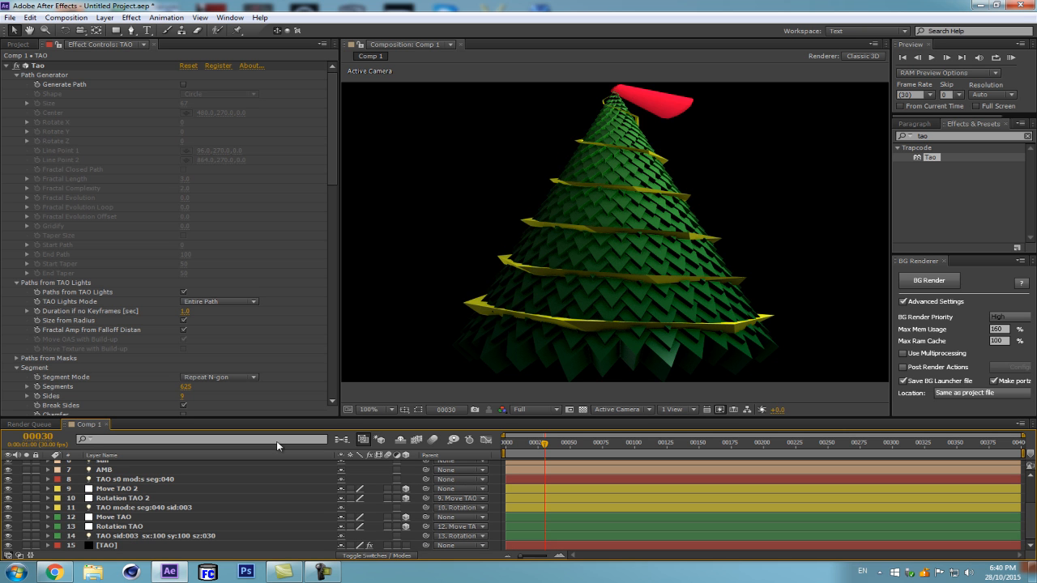
key("comma")
key("ctrl+z")
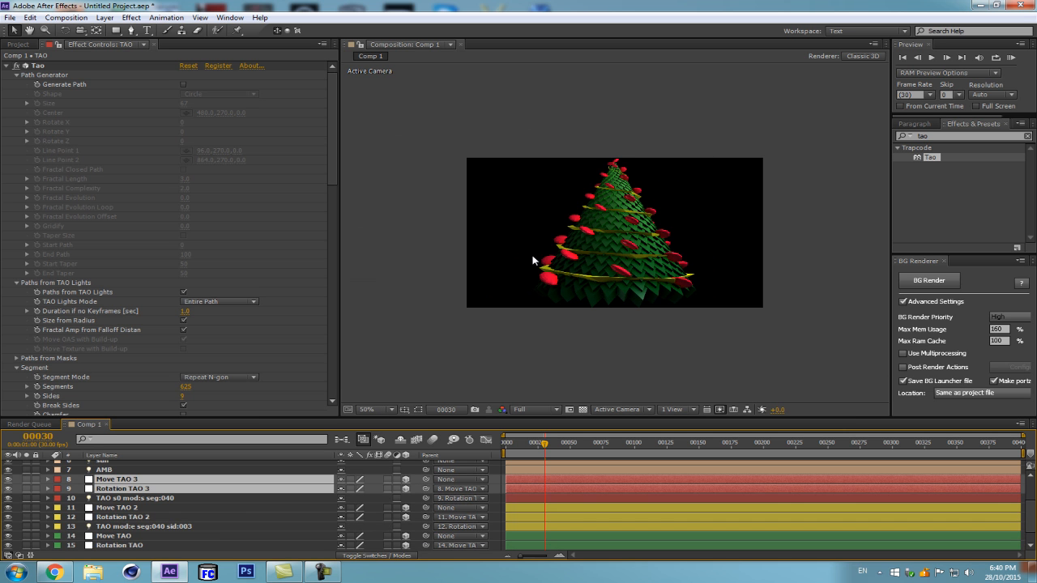
key("period")
key("period")
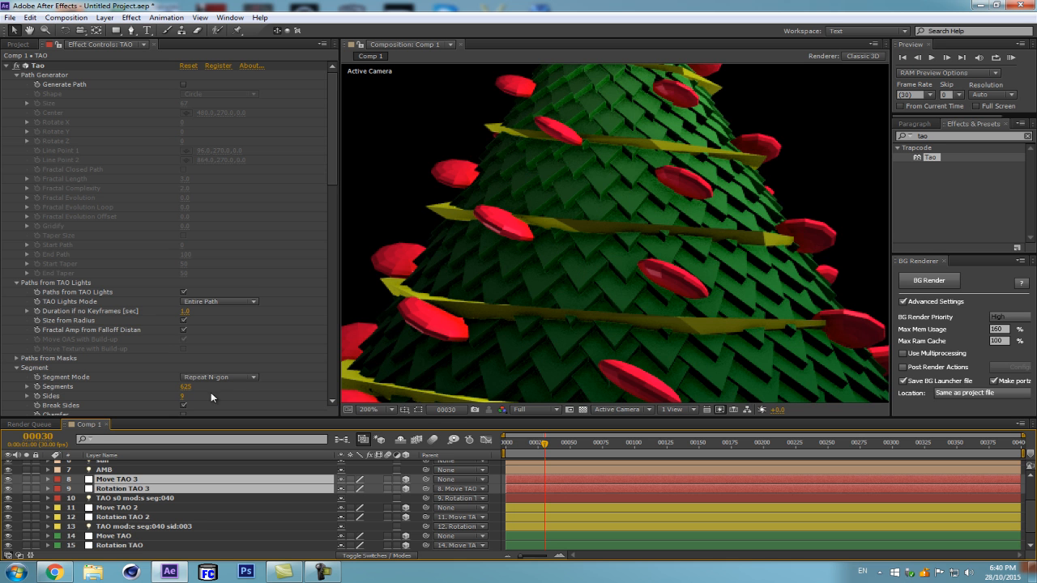
Try Orient to Path for the segments in the TAO layer's Tao effect and switch it back off.
left_click(153, 496)
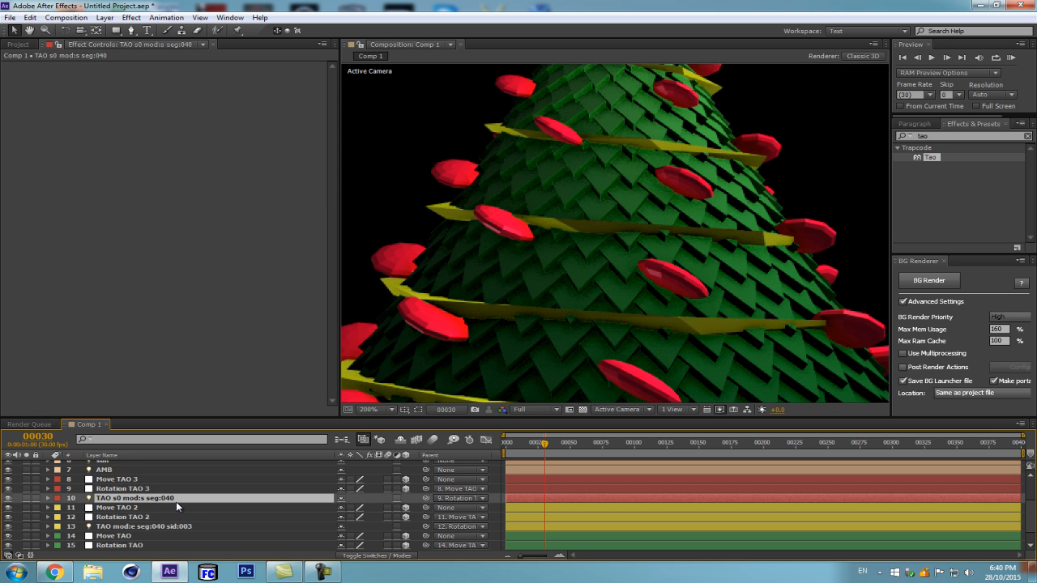
scroll(173, 501, "down", 2)
left_click(129, 544)
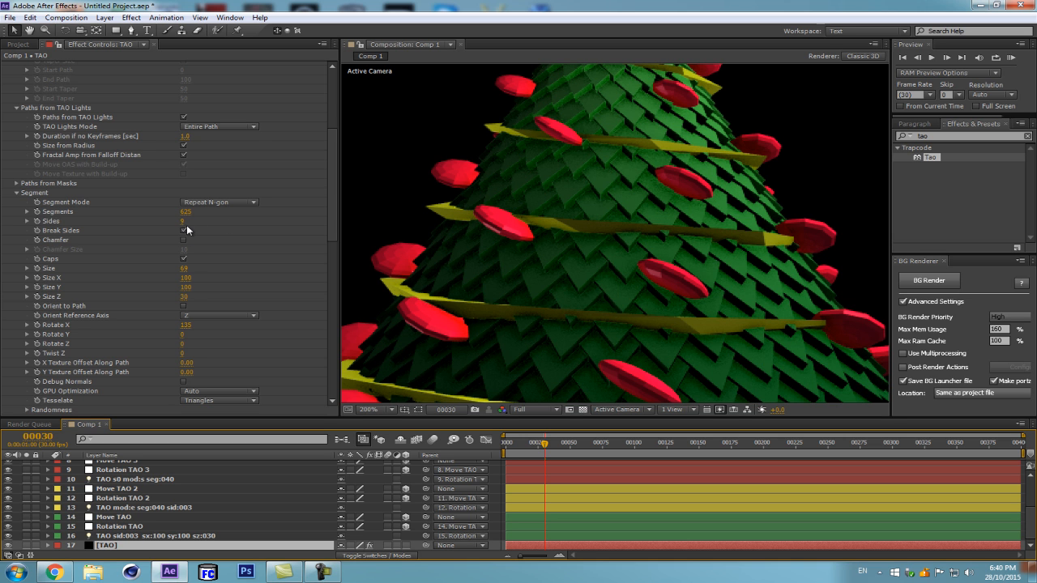
left_click(183, 230)
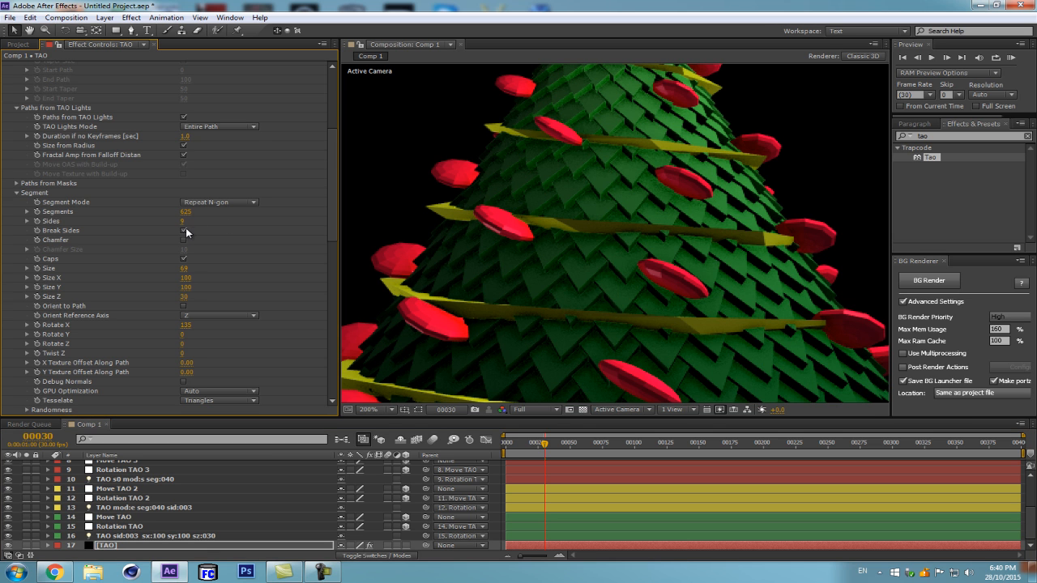
left_click(184, 306)
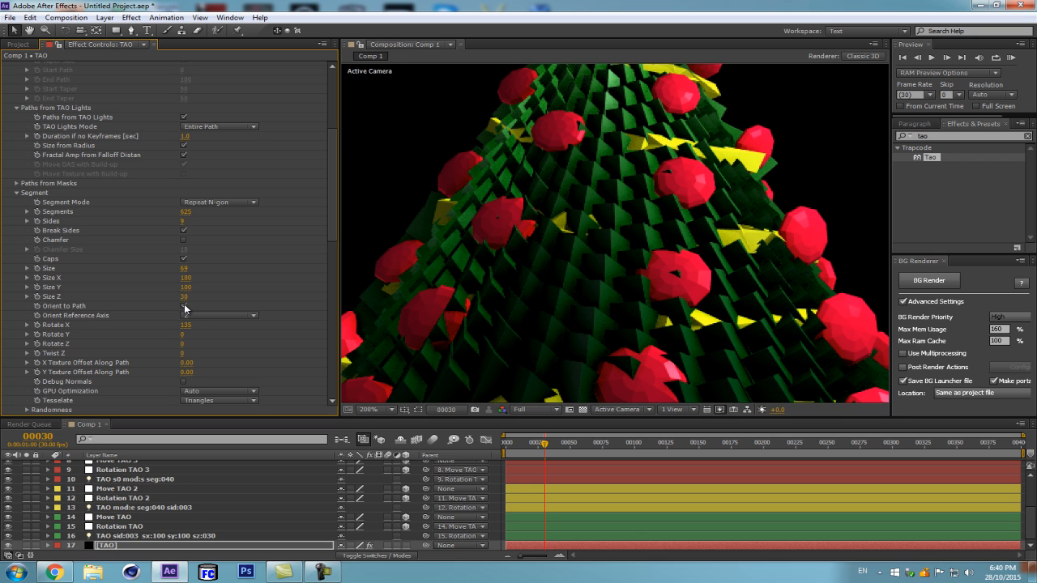
left_click(185, 306)
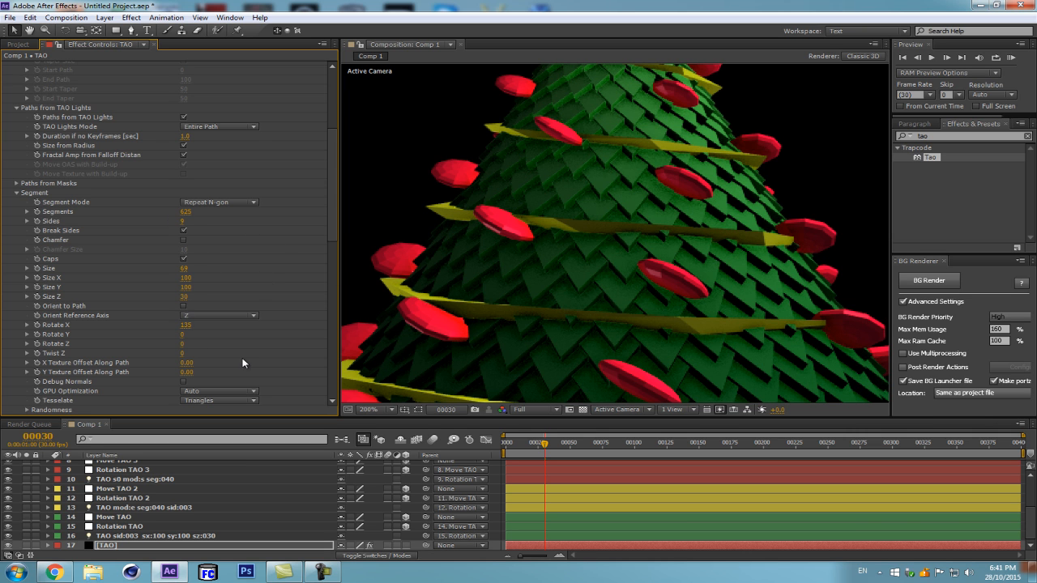
Try adding the tfm:0 parameter to the end of the red ornament light's name.
scroll(191, 521, "up", 3)
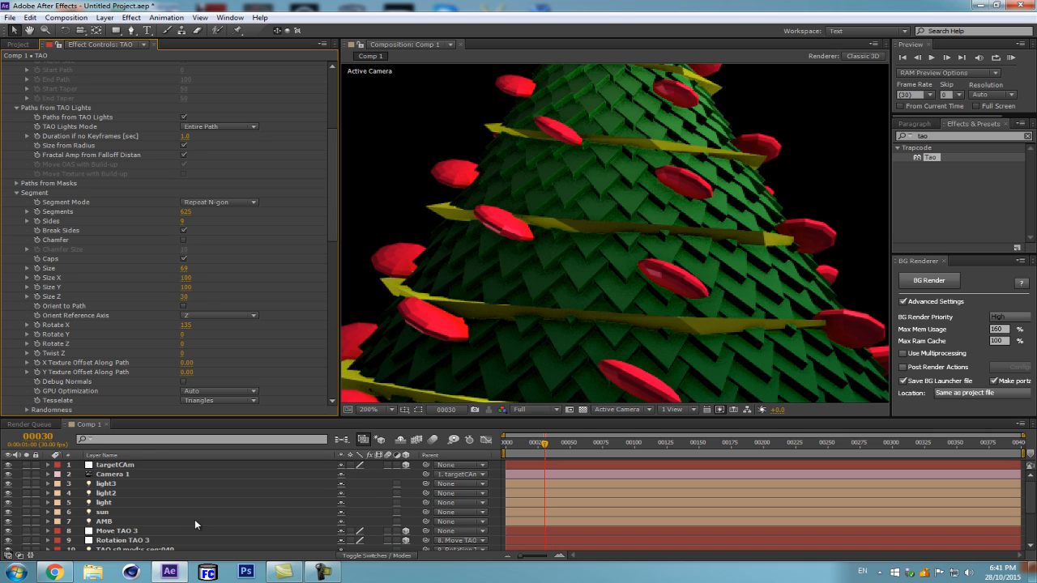
scroll(159, 519, "down", 1)
left_click(156, 519)
key("Return")
type("tfm")
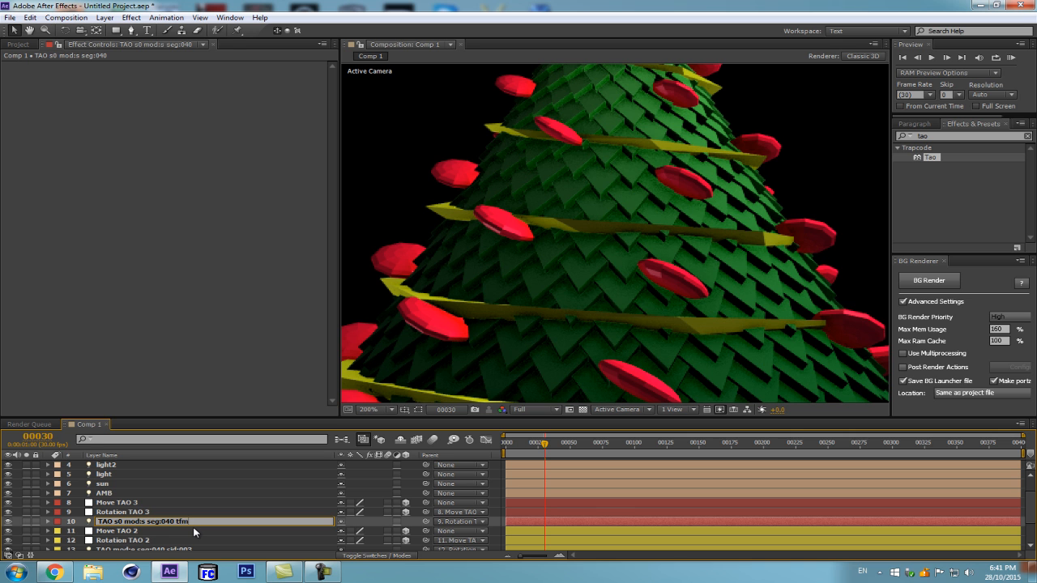
type(":0")
key("Return")
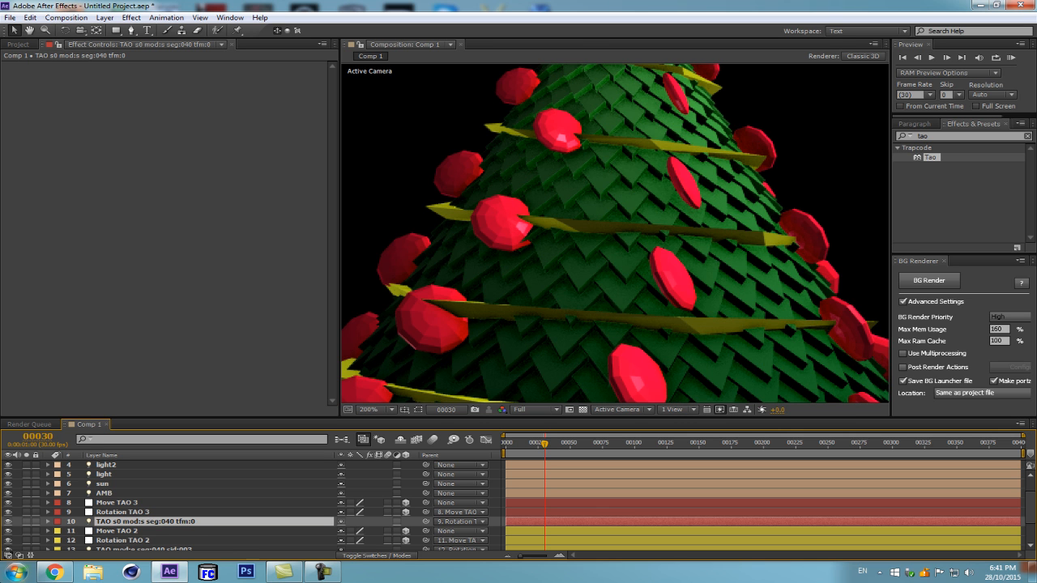
scroll(716, 283, "down", 1)
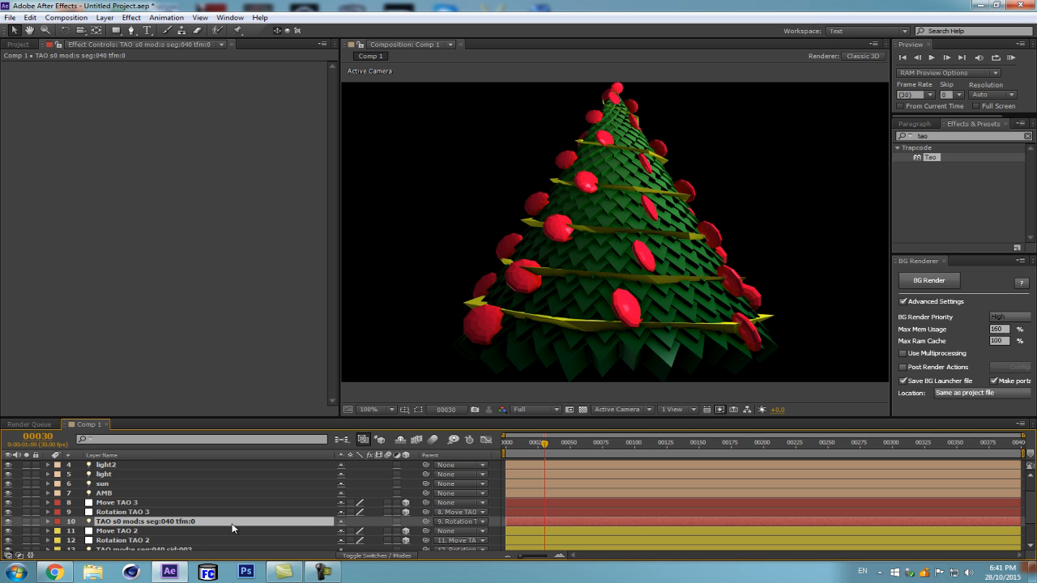
Copy the sx:100 sy:100 sz:030 parameters from the green tree light's name.
key("Return")
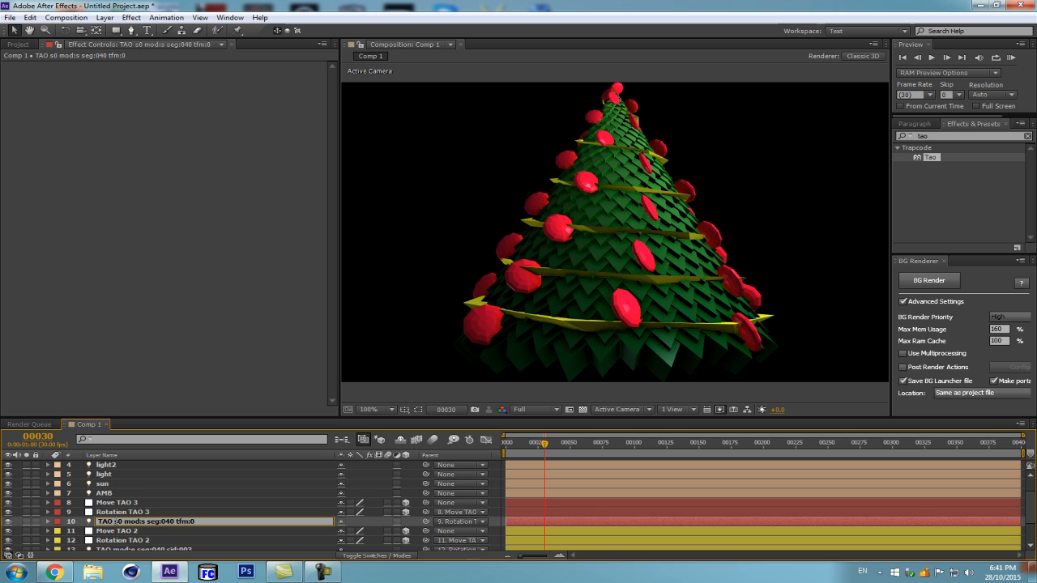
left_click(162, 541)
scroll(162, 542, "down", 2)
left_click(168, 538)
key("Return")
left_click_drag(143, 536, 311, 530)
key("ctrl+c")
left_click(187, 519)
scroll(186, 521, "up", 1)
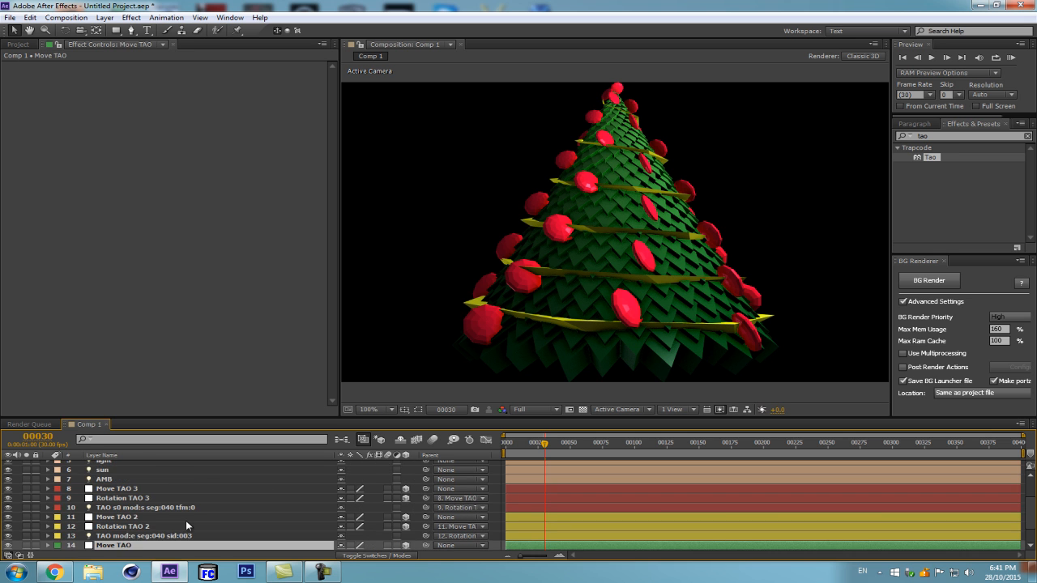
Append the copied size parameters to the red ornament light's name and change its sz value to 100.
left_click(166, 508)
key("Return")
key("End")
key("ctrl+v")
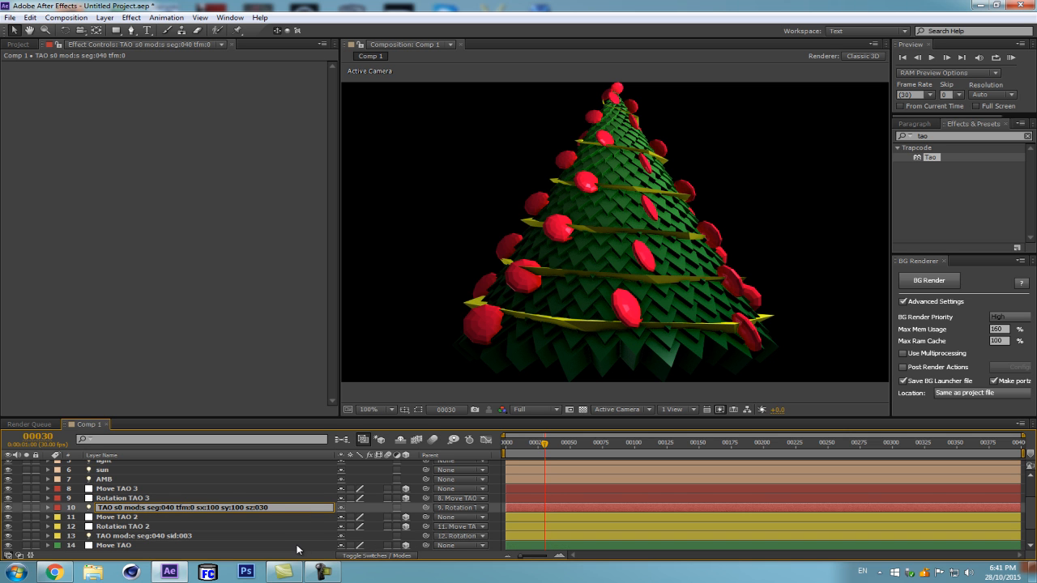
key("BackSpace")
key("BackSpace")
key("BackSpace")
type("100")
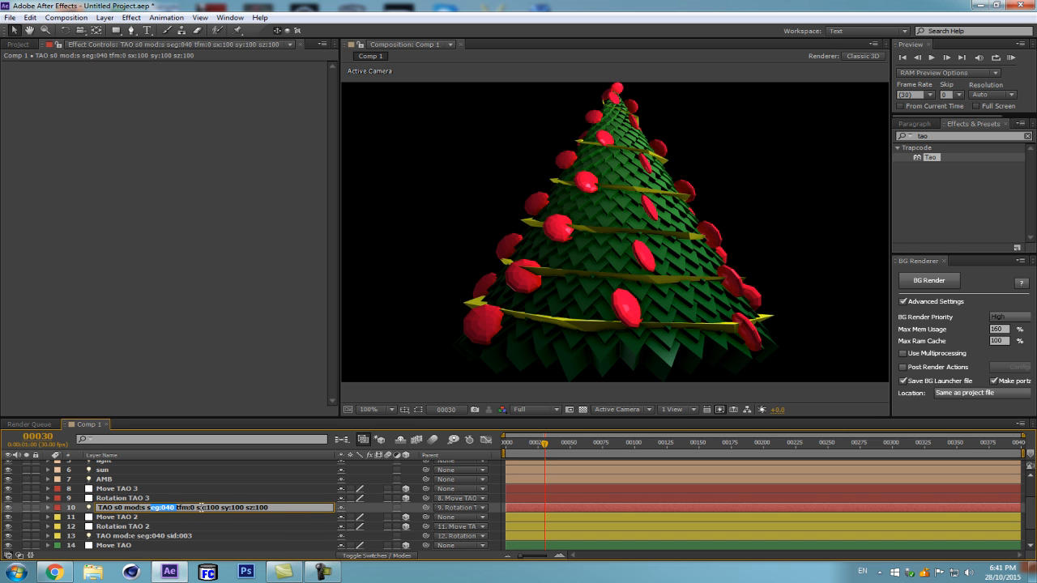
Remove s0, seg:040 and tfm:0 from the ornament light's name, leaving TAO mod:s sx:100 sy:100 sz:100.
left_click_drag(197, 508, 147, 509)
key("BackSpace")
key("Left")
key("Left")
key("Left")
key("Left")
key("Left")
key("Left")
key("Left")
key("BackSpace")
key("BackSpace")
key("BackSpace")
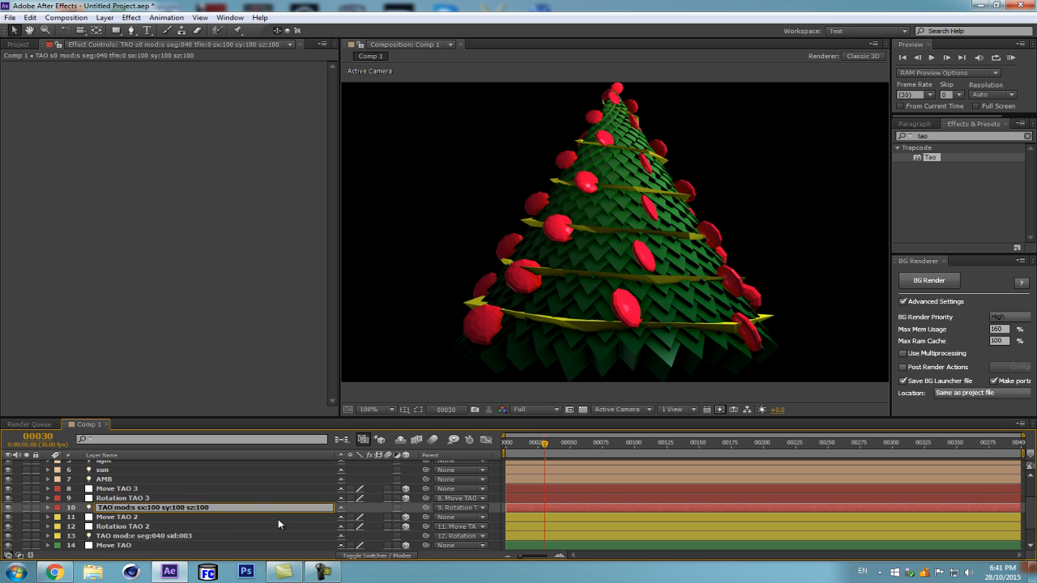
key("Return")
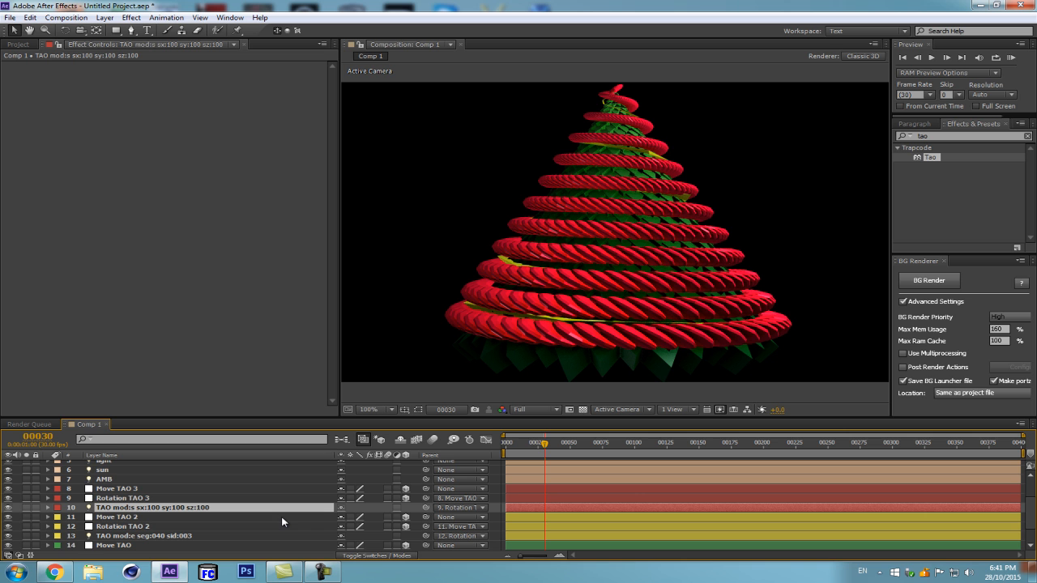
Insert seg:040 after mod:s in the ornament light's name, making it TAO mod:s seg:040 sx:100 sy:100 sz:100.
left_click(142, 518)
left_click(142, 508)
key("Return")
left_click(136, 507)
type("segh")
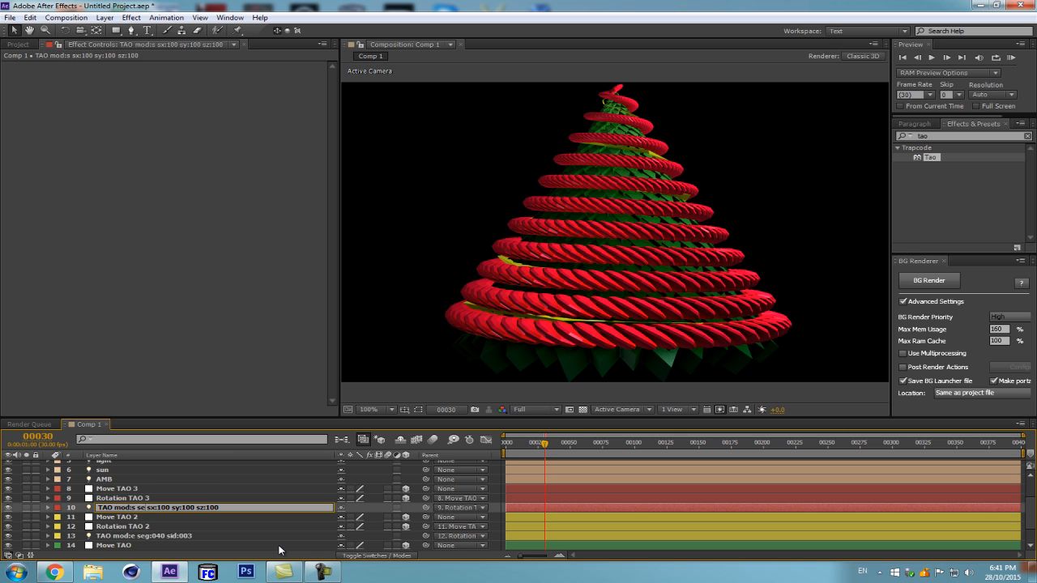
key("BackSpace")
type(":040")
key("Return")
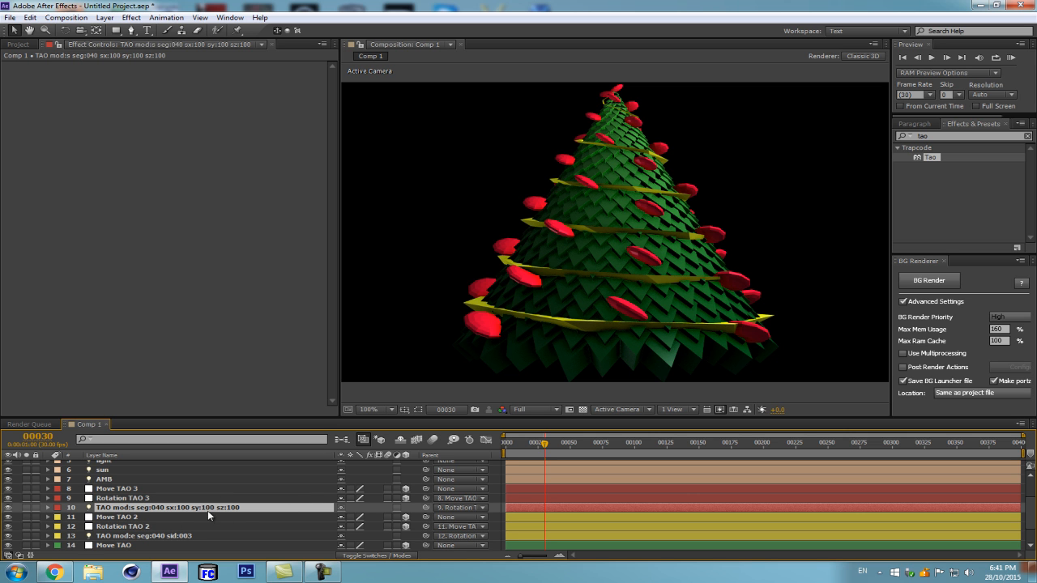
Try a Scale change on the Move TAO 3 null and undo it.
scroll(134, 542, "down", 1)
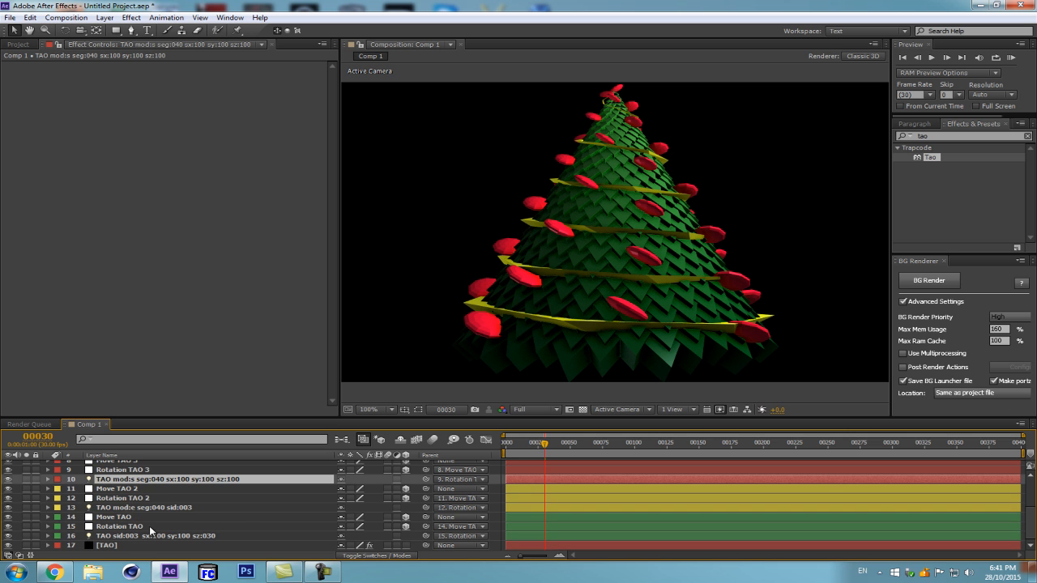
left_click(131, 543)
left_click(161, 537)
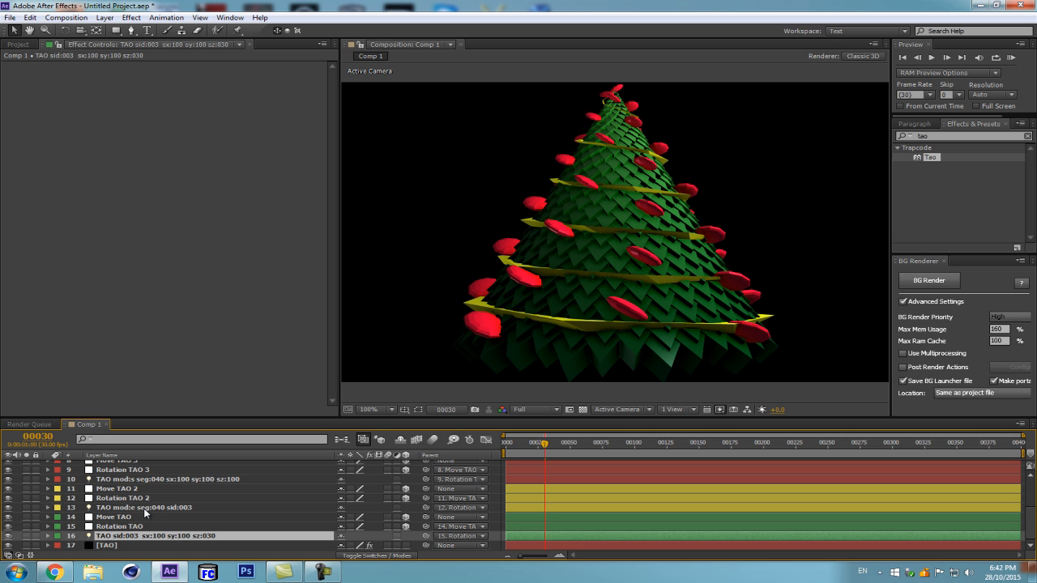
scroll(152, 480, "up", 3)
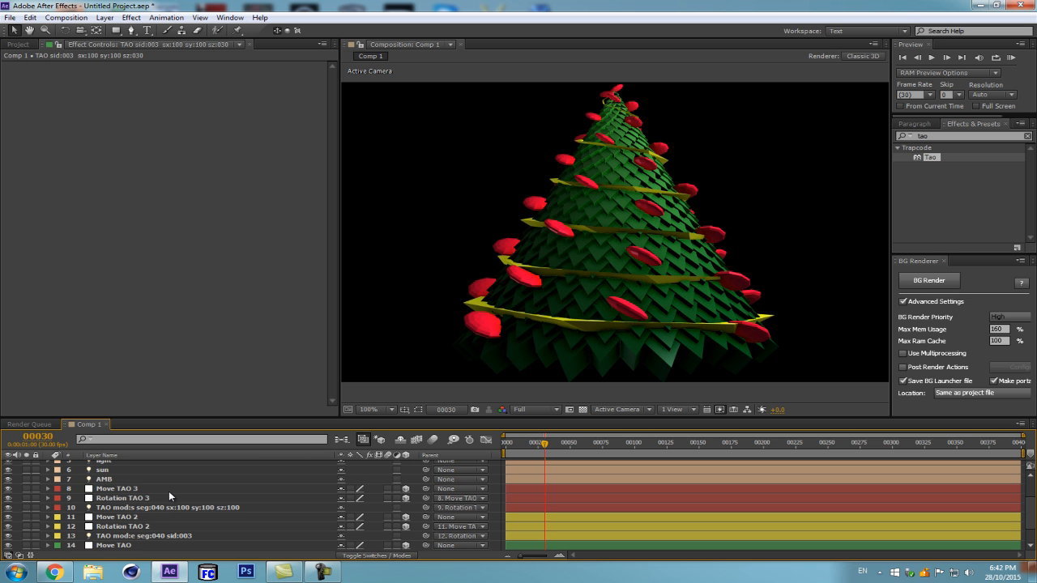
left_click(169, 491)
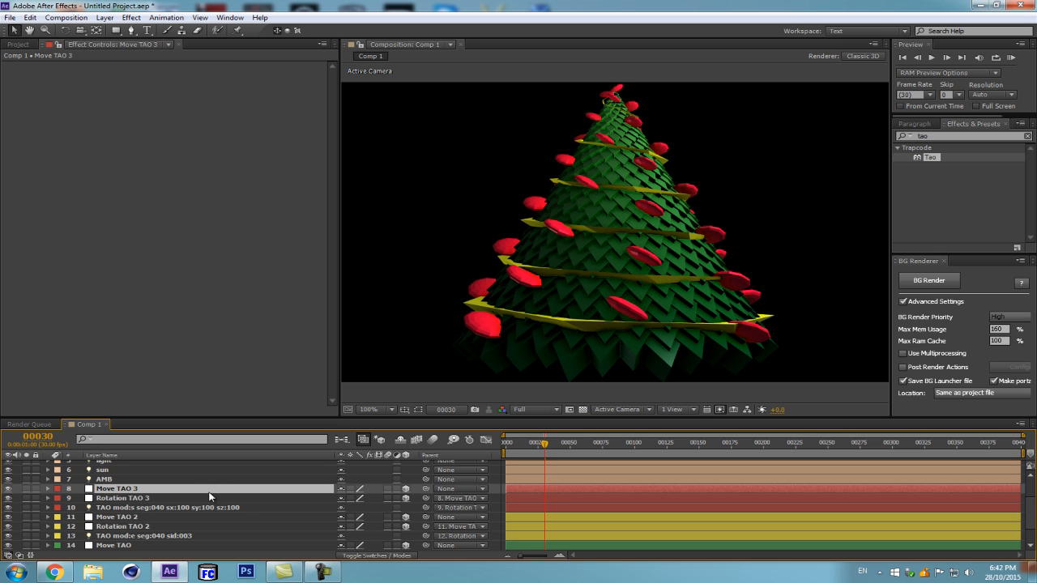
key("s")
left_click_drag(356, 500, 347, 504)
key("ctrl+z")
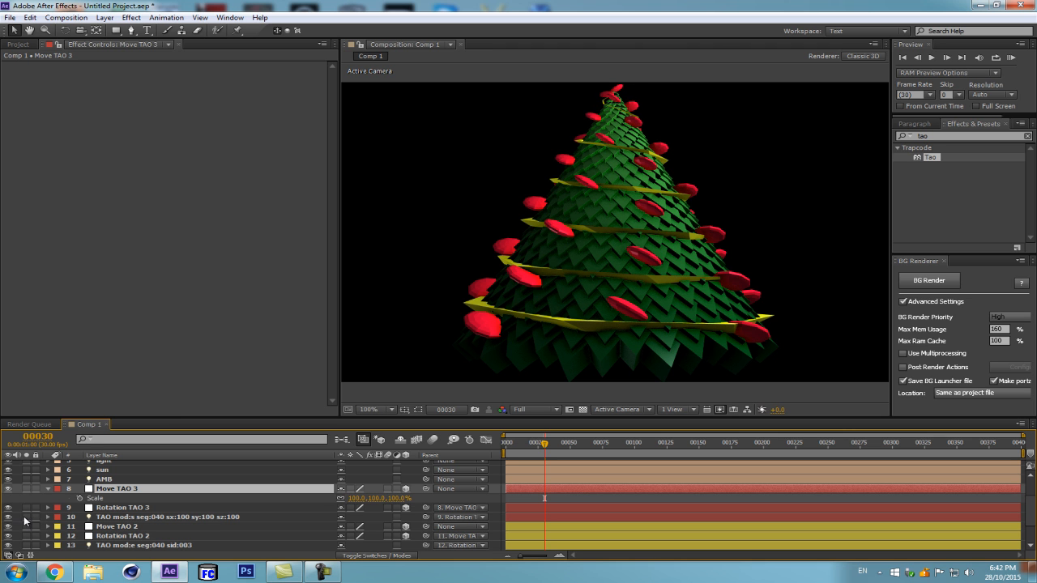
At frame 0, set the X Position of the red ornament light to -208.
left_click(122, 519)
key("p")
left_click_drag(541, 451, 501, 453)
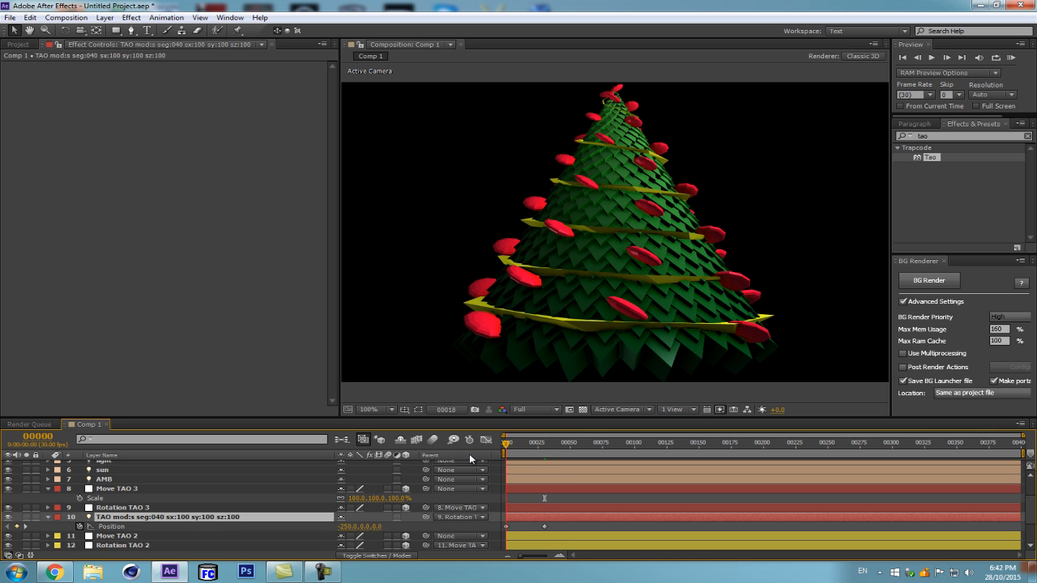
left_click_drag(351, 526, 372, 521)
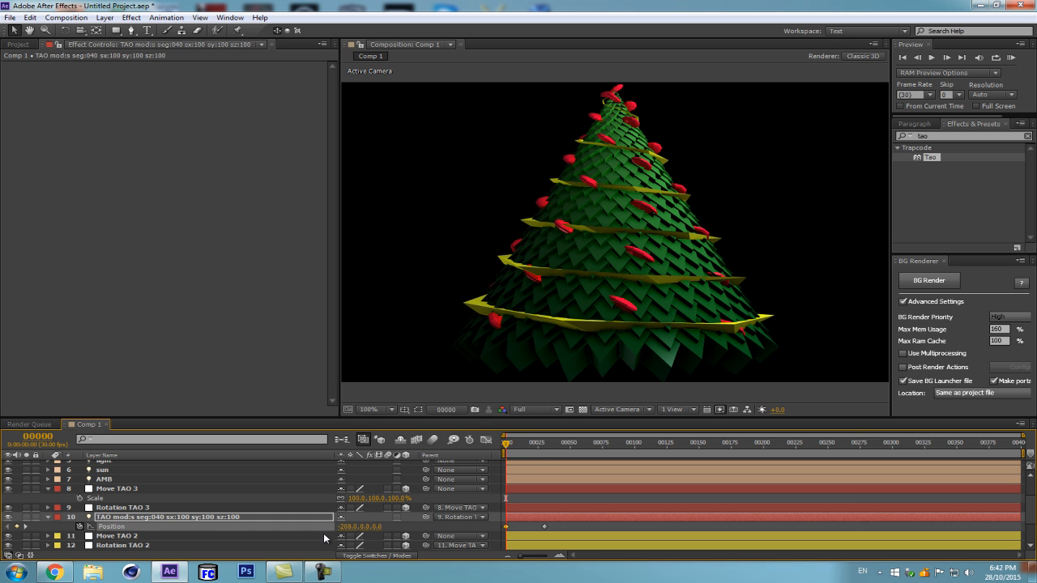
Set the segment Size Z to 100 in the TAO layer's Tao effect.
scroll(235, 526, "down", 3)
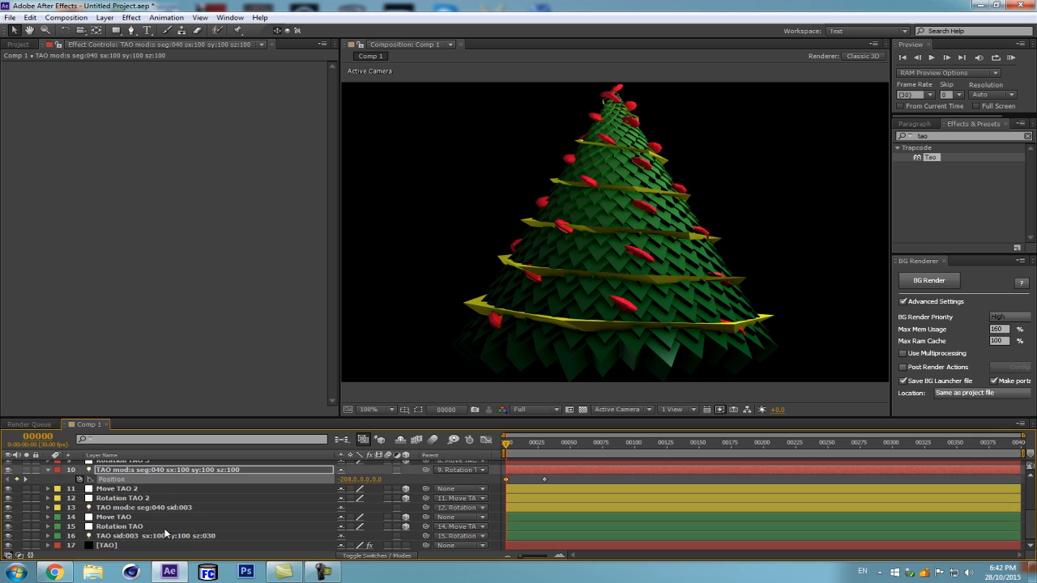
left_click(121, 545)
scroll(193, 255, "down", 5)
left_click(185, 372)
type("100")
key("Return")
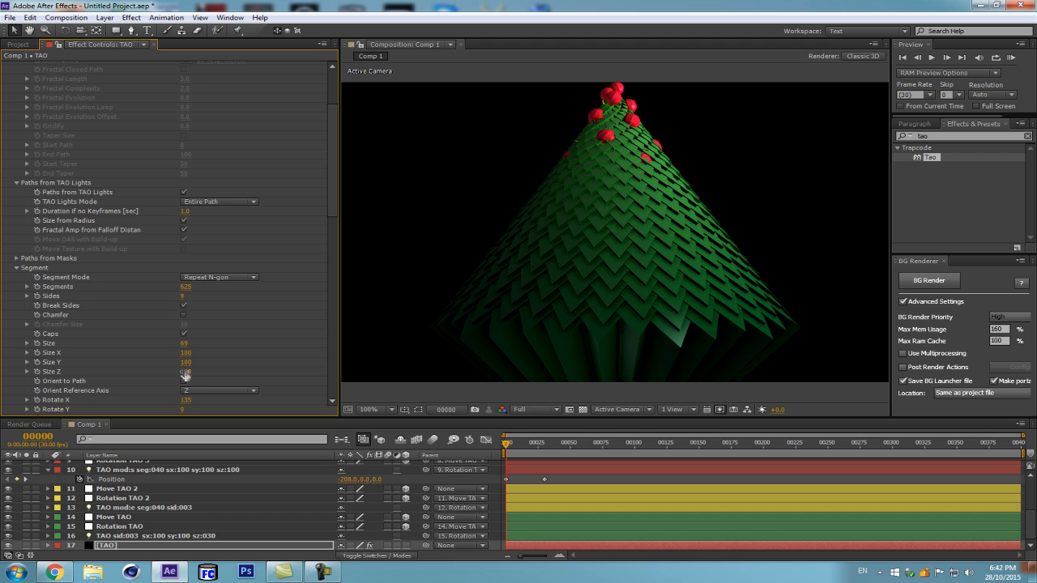
At frame 0, set the ornament light's X Position to -260 and shift the green tree light's X Position inward to narrow the tree.
left_click_drag(350, 479, 320, 483)
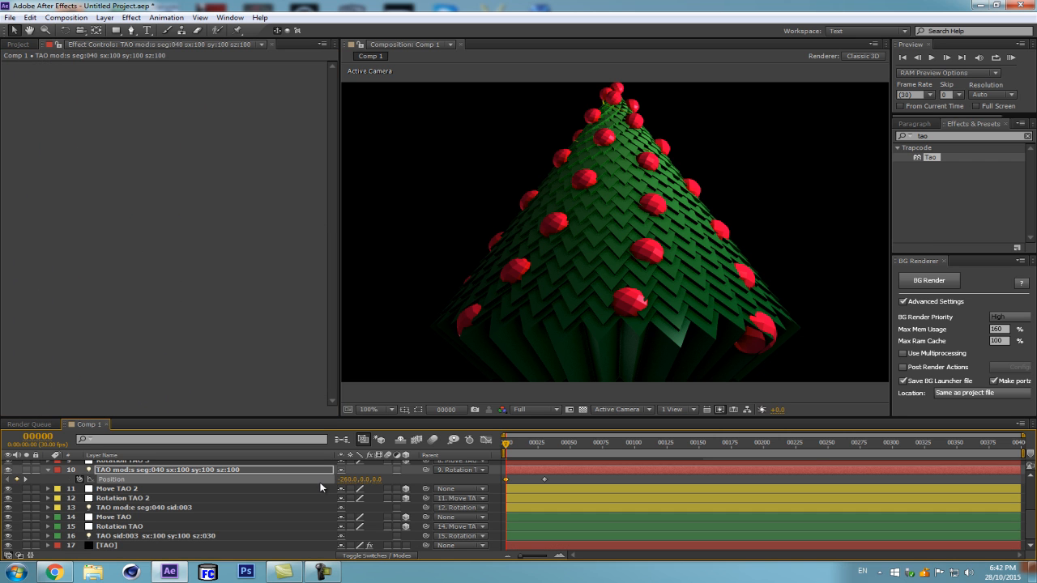
left_click(134, 537)
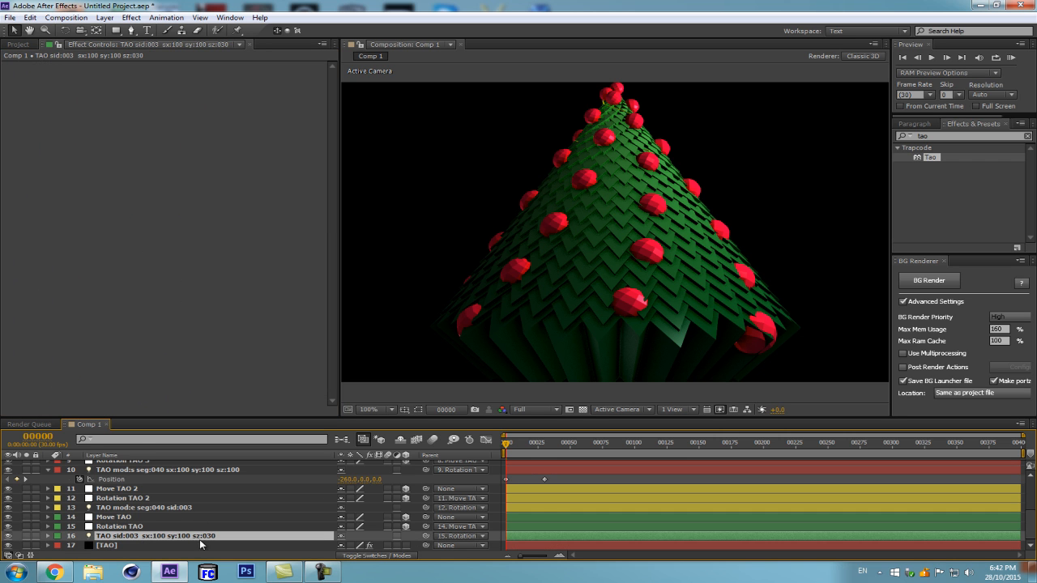
key("a")
scroll(328, 506, "down", 1)
key("p")
mouse_move(350, 536)
left_mouse_down()
mouse_move(375, 530)
mouse_move(363, 533)
left_mouse_up()
At frame 0, set the yellow garland light's X Position to -271 and collapse the garland and ornament light properties.
scroll(162, 515, "up", 3)
left_click(114, 527)
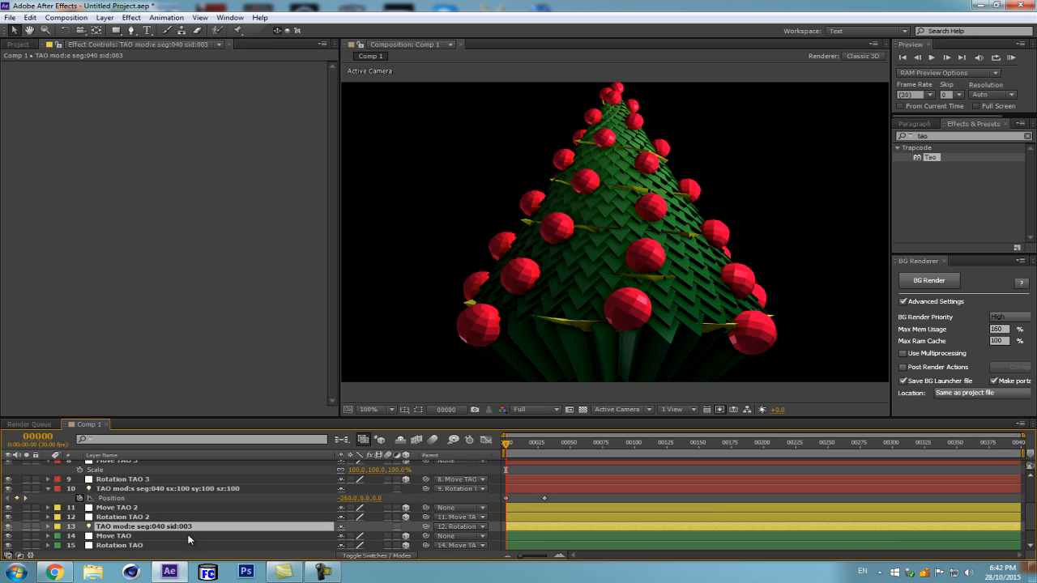
key("p")
left_click_drag(342, 537, 333, 540)
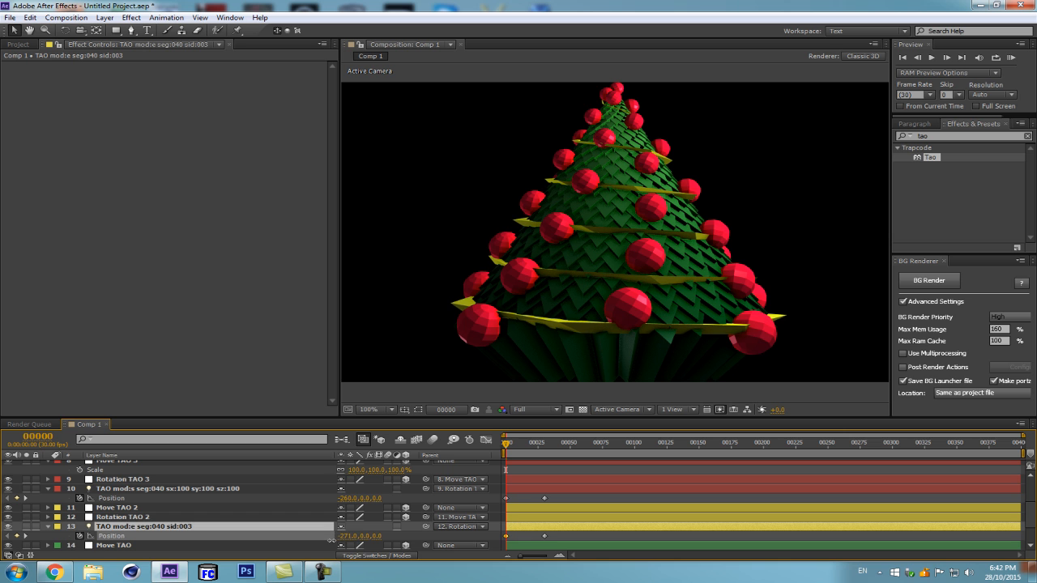
left_click(570, 402)
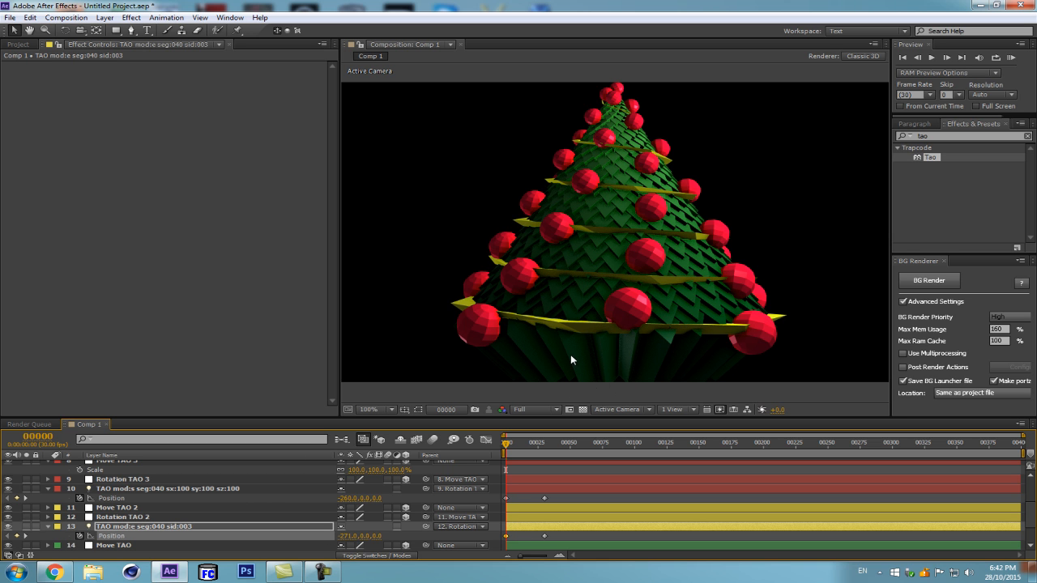
left_click(47, 526)
left_click(46, 468)
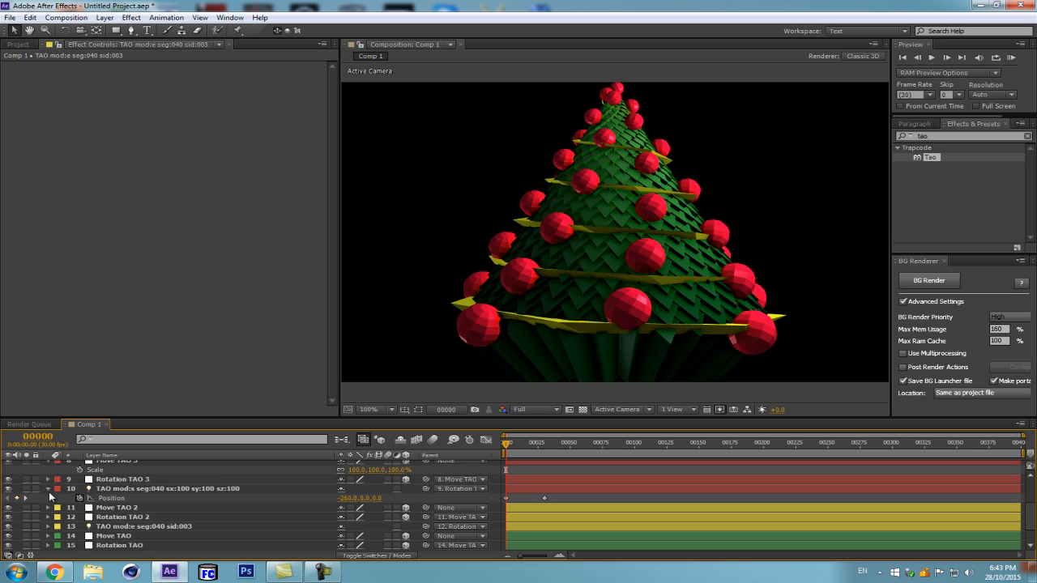
left_click(48, 488)
scroll(52, 465, "down", 1)
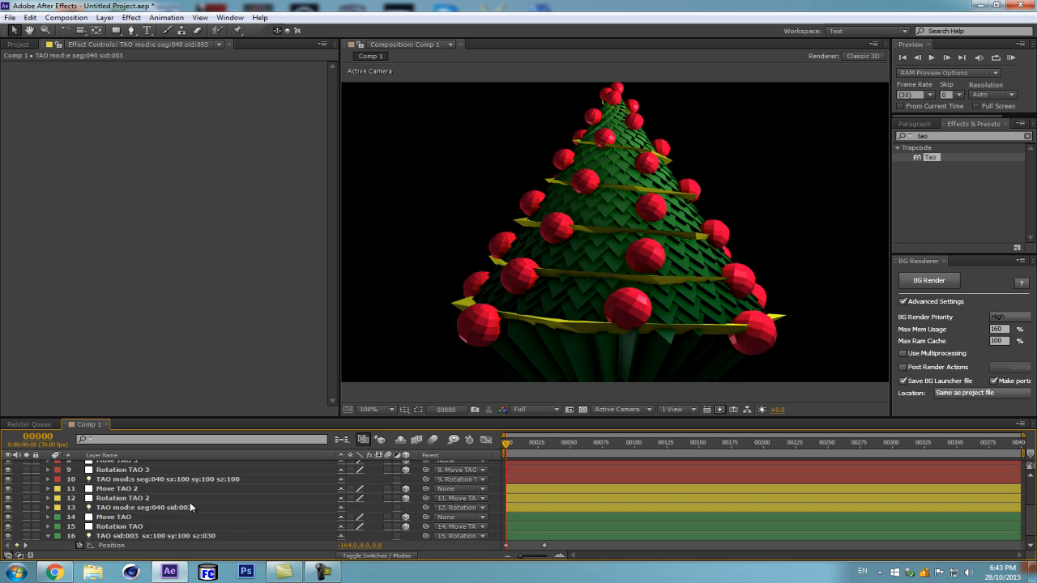
Reveal the Light Options of the red ornament light, including its Color and Radius properties.
scroll(201, 503, "down", 1)
left_click(128, 547)
scroll(214, 502, "up", 9)
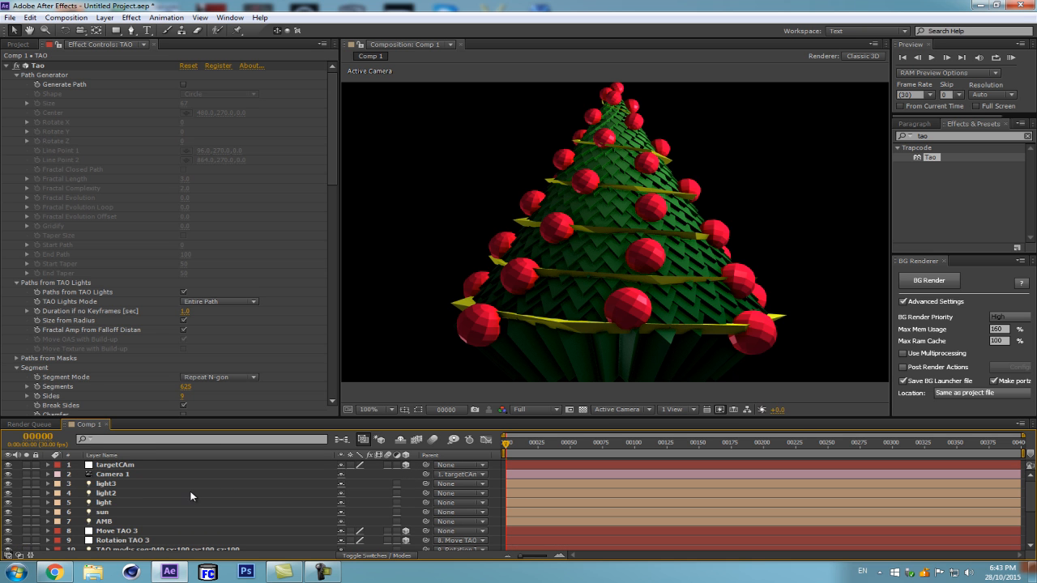
scroll(178, 491, "down", 6)
scroll(130, 496, "up", 4)
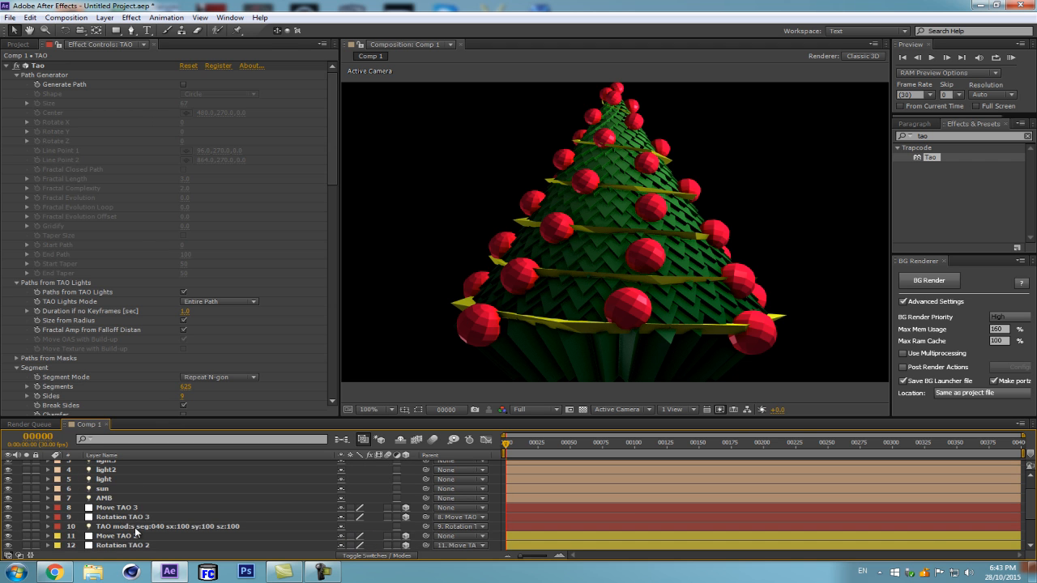
left_click(136, 527)
key("a")
key("a")
scroll(240, 530, "down", 3)
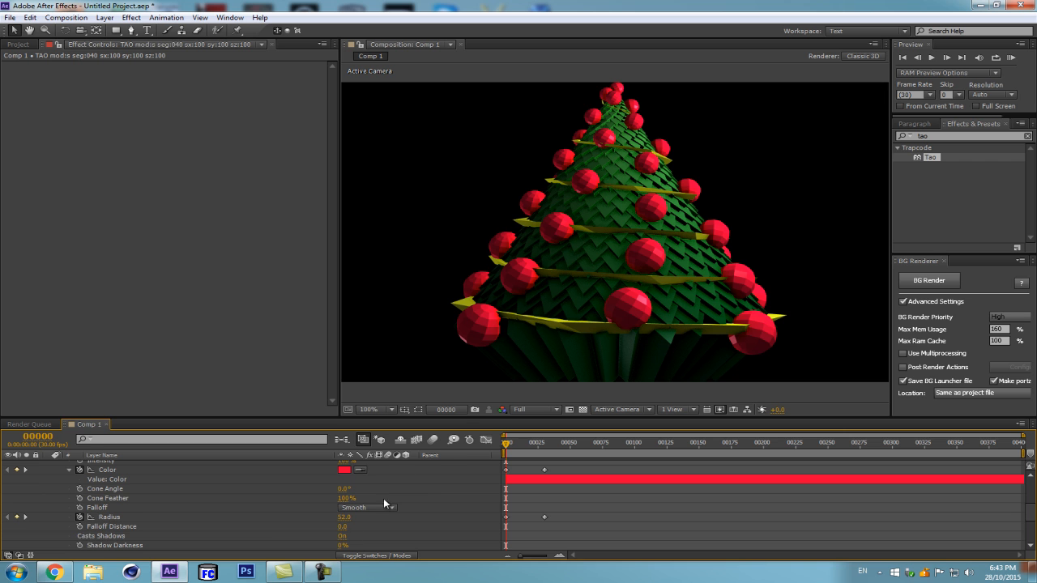
scroll(391, 519, "up", 3)
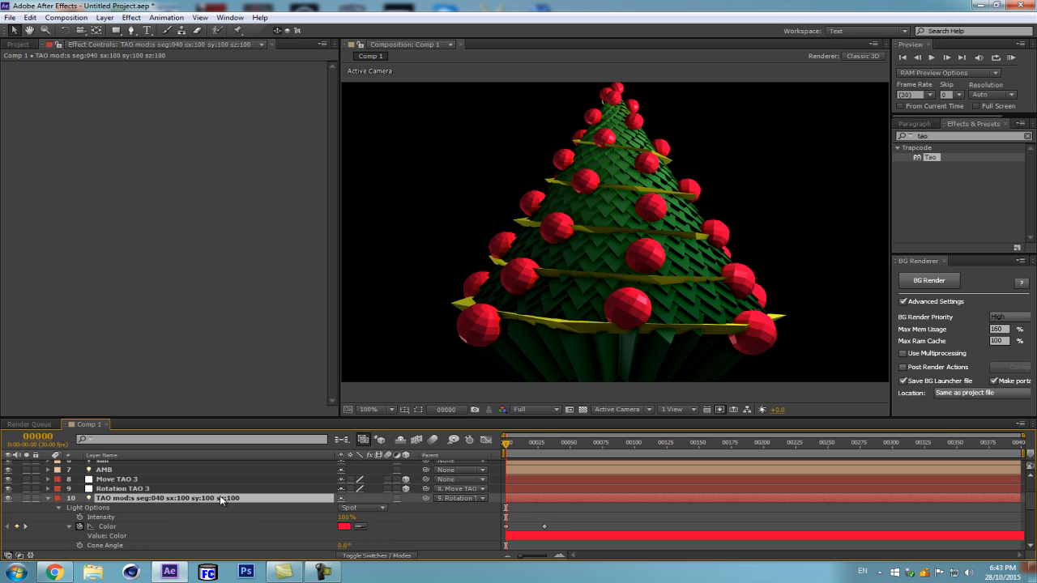
Remove the size parameters from the red ornament light's name, leaving TAO mod:s seg:040.
key("Return")
left_click_drag(167, 499, 243, 499)
key("BackSpace")
key("Return")
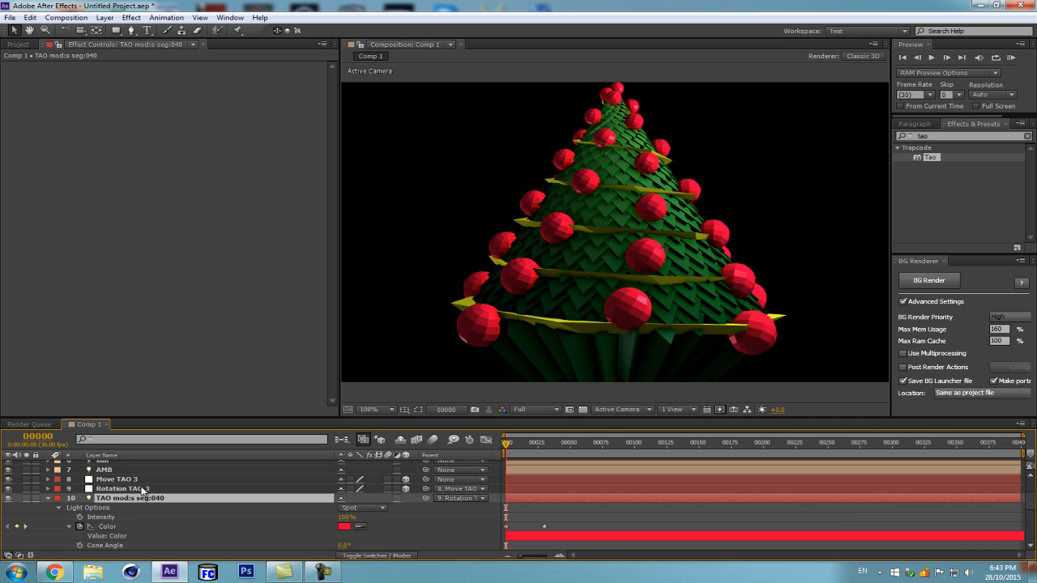
Reduce the red ornament light's Radius to 26 on both of its keyframes.
scroll(110, 516, "down", 3)
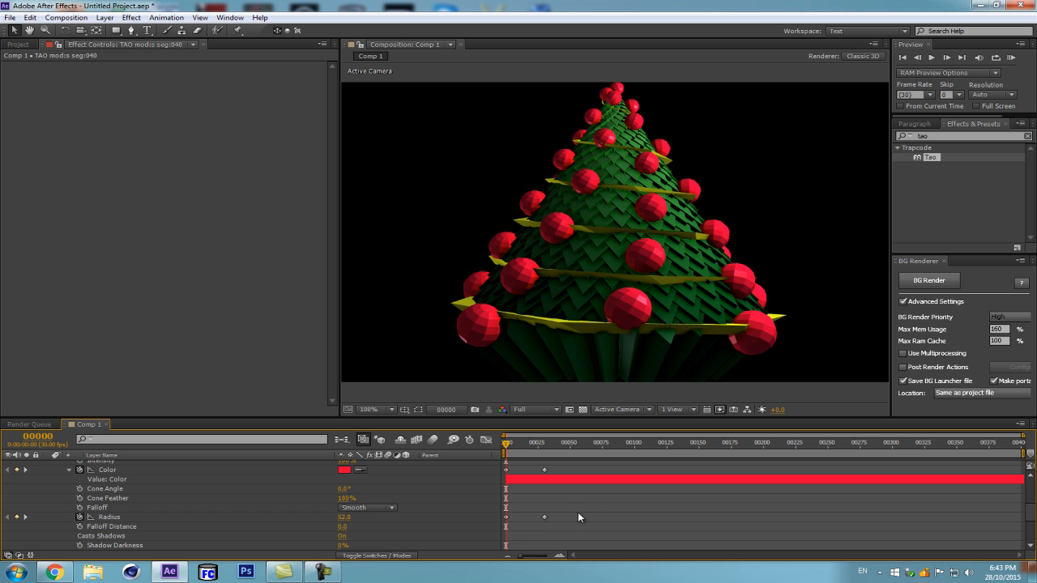
left_click_drag(579, 503, 469, 521)
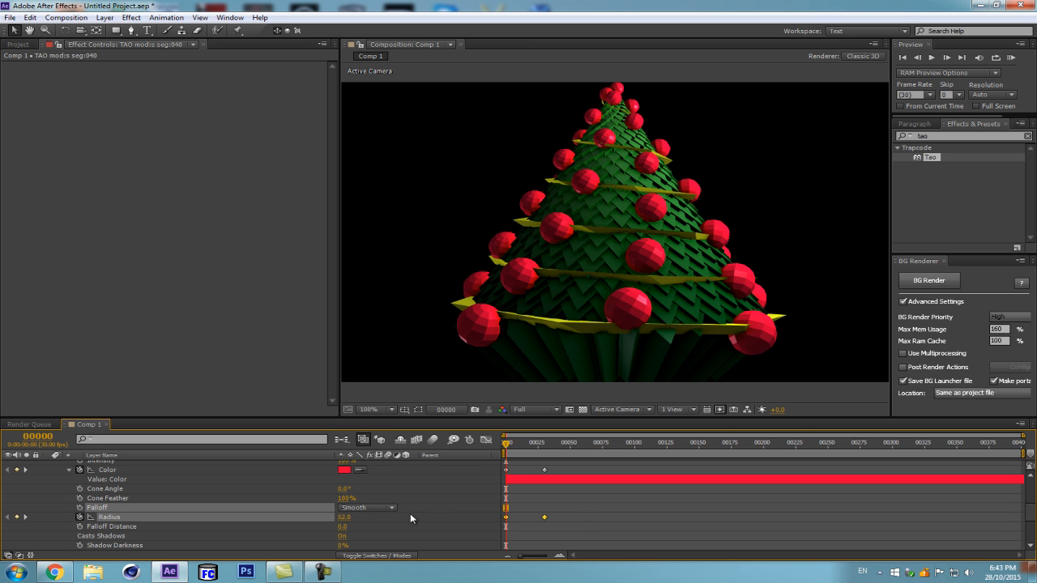
left_click_drag(344, 517, 332, 518)
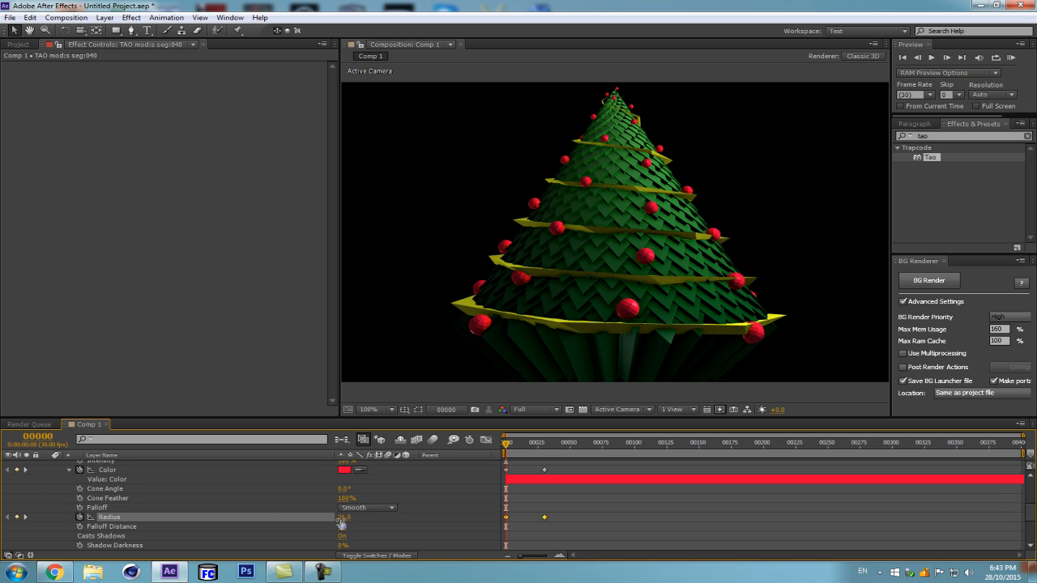
left_click(435, 519)
Add the expression lightOption.radius+random(40); to the ornament light's Radius to vary the ornament sizes.
left_click(80, 517, "alt")
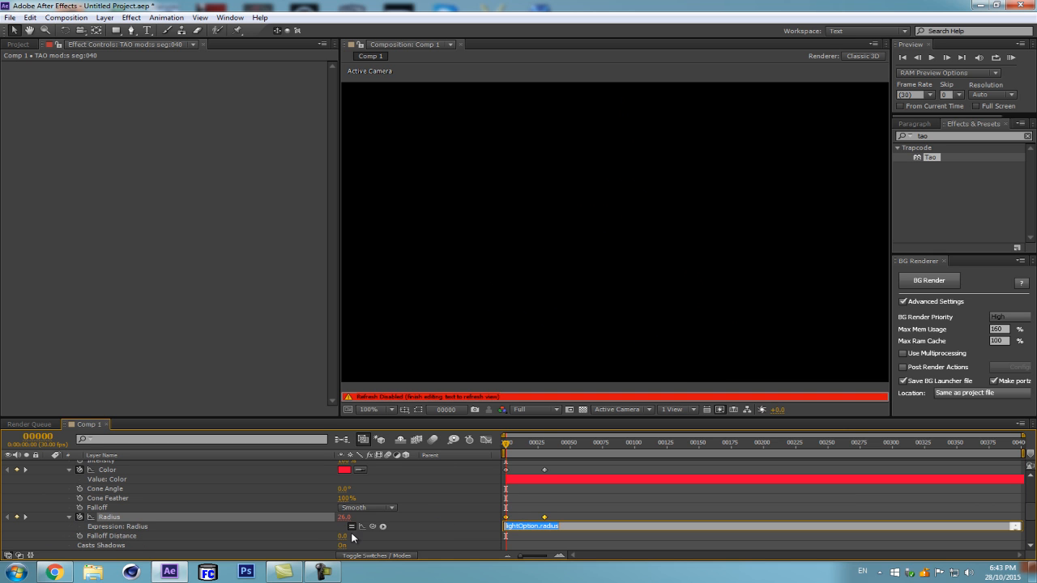
left_click_drag(375, 527, 274, 519)
type("+random(40);")
left_click(445, 515)
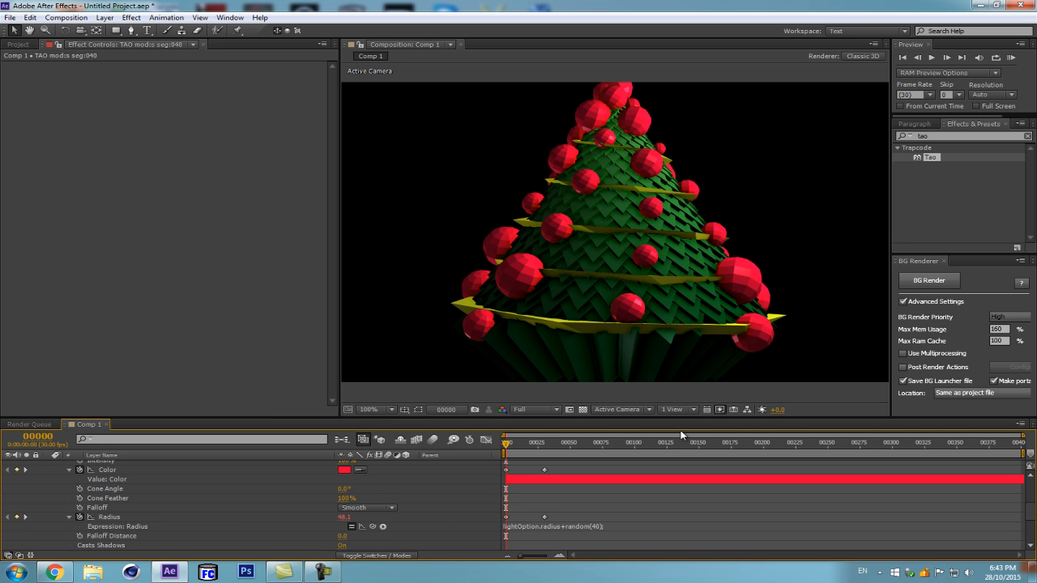
Show the ornament light's rotation properties and give its X Rotation the expression random(360).
scroll(35, 529, "up", 3)
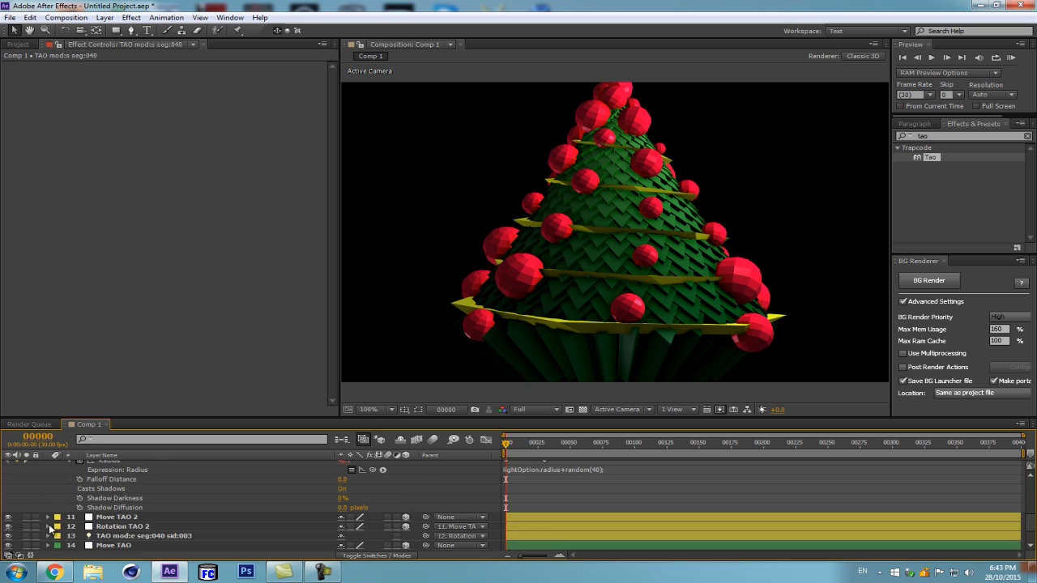
scroll(104, 498, "down", 1)
scroll(113, 504, "down", 2)
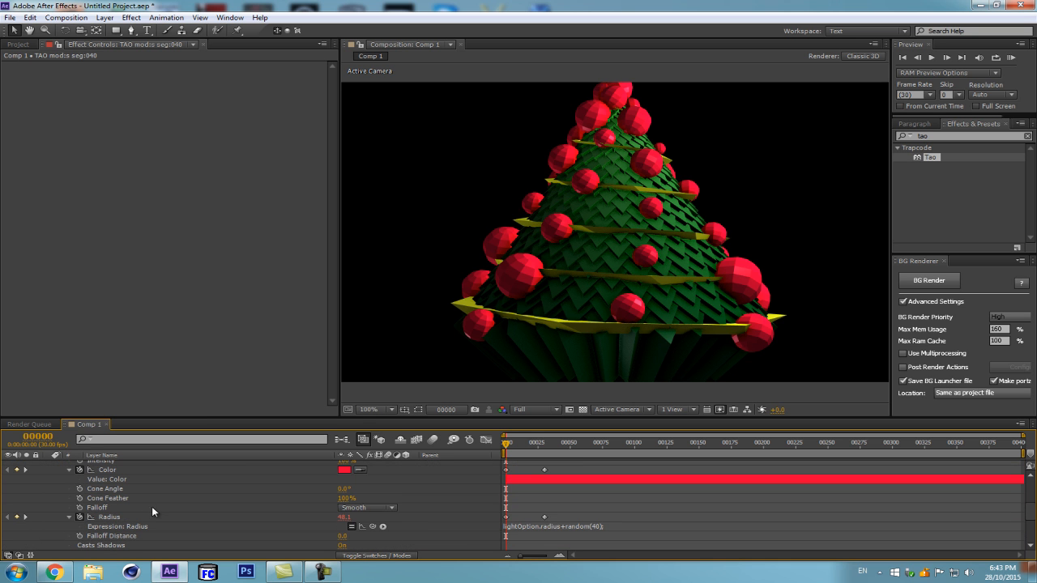
scroll(118, 497, "up", 1)
left_click(133, 473)
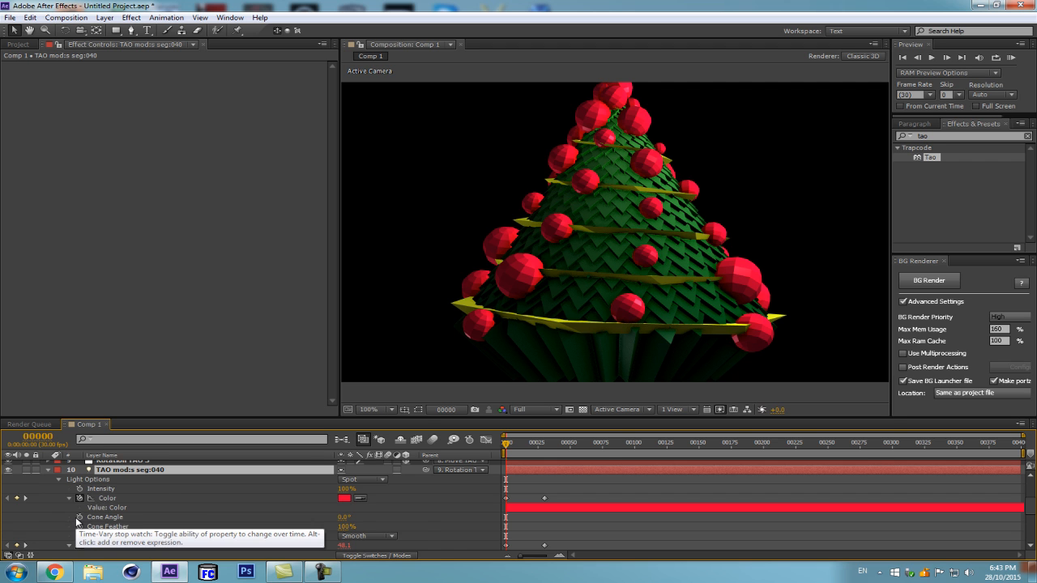
key("r")
left_click(79, 489, "alt")
type("random(")
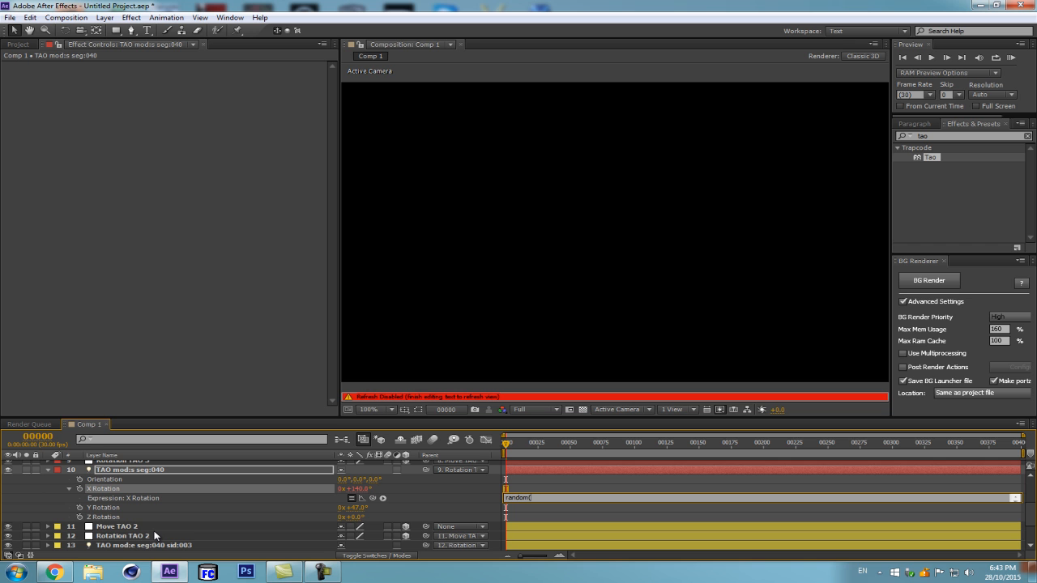
Copy the random(360) expression to the ornament light's Y Rotation and Z Rotation.
key("ctrl+a")
key("ctrl+c")
left_click(81, 507, "alt")
key("ctrl+v")
left_click(81, 526, "alt")
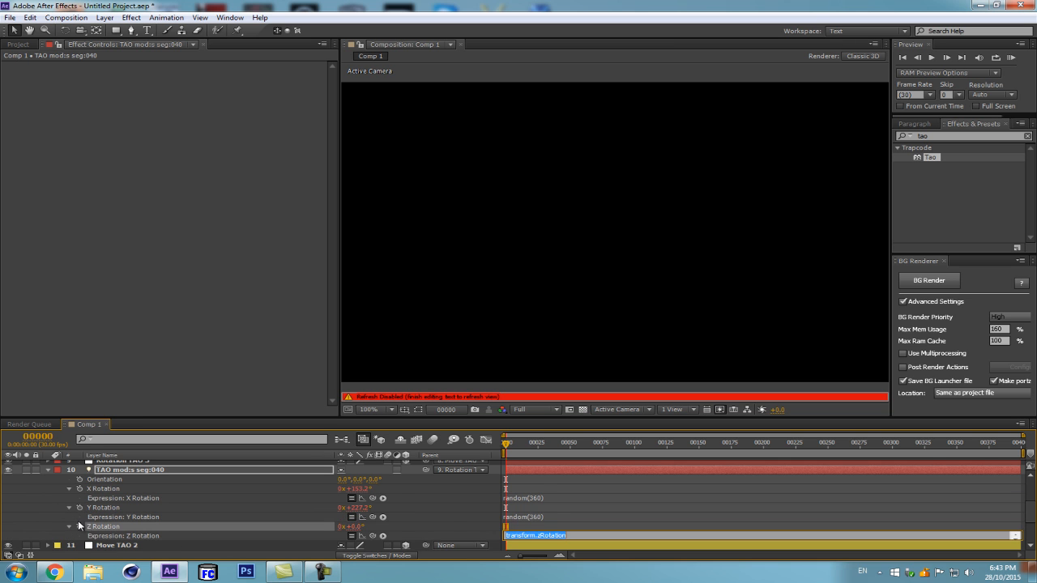
key("ctrl+v")
left_click(73, 500)
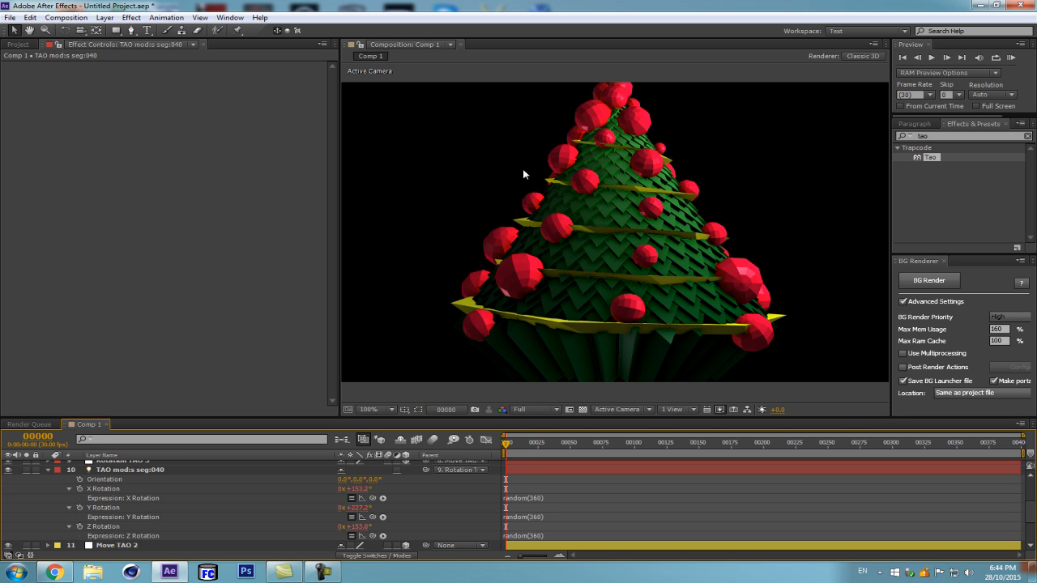
Show the ornament light's animated properties and lower the base Radius on both keyframes to make the ornaments smaller.
mouse_move(509, 445)
left_mouse_down()
mouse_move(561, 449)
mouse_move(503, 451)
left_mouse_up()
left_click(125, 471)
key("p")
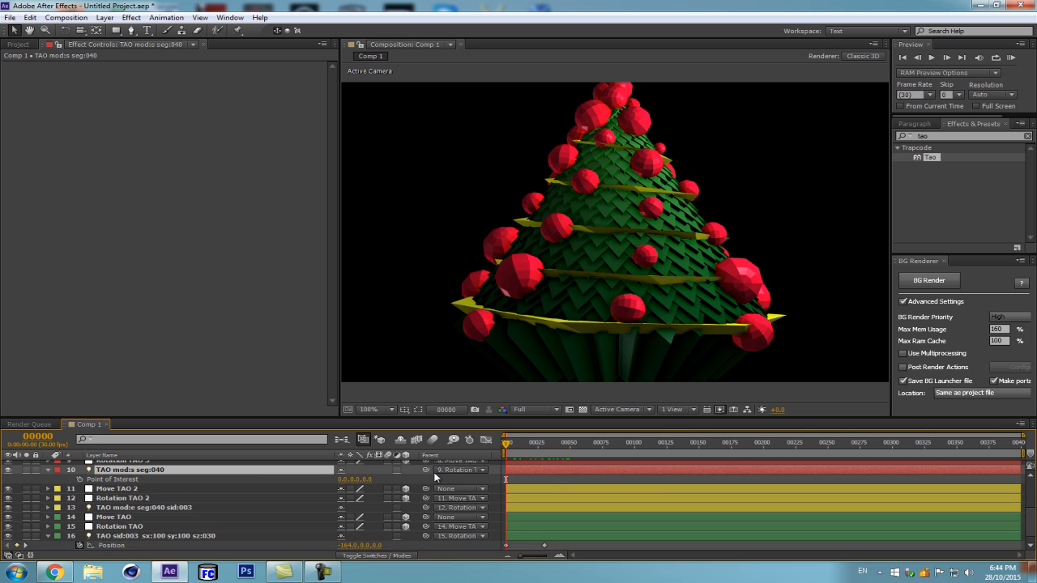
key("p")
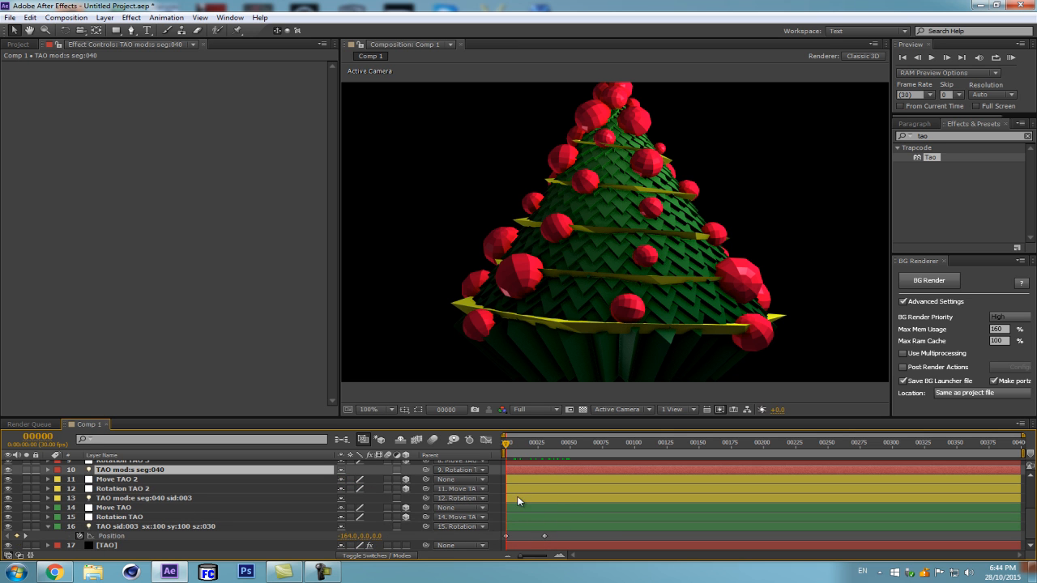
key("u")
scroll(561, 509, "down", 2)
left_click_drag(561, 494, 477, 504)
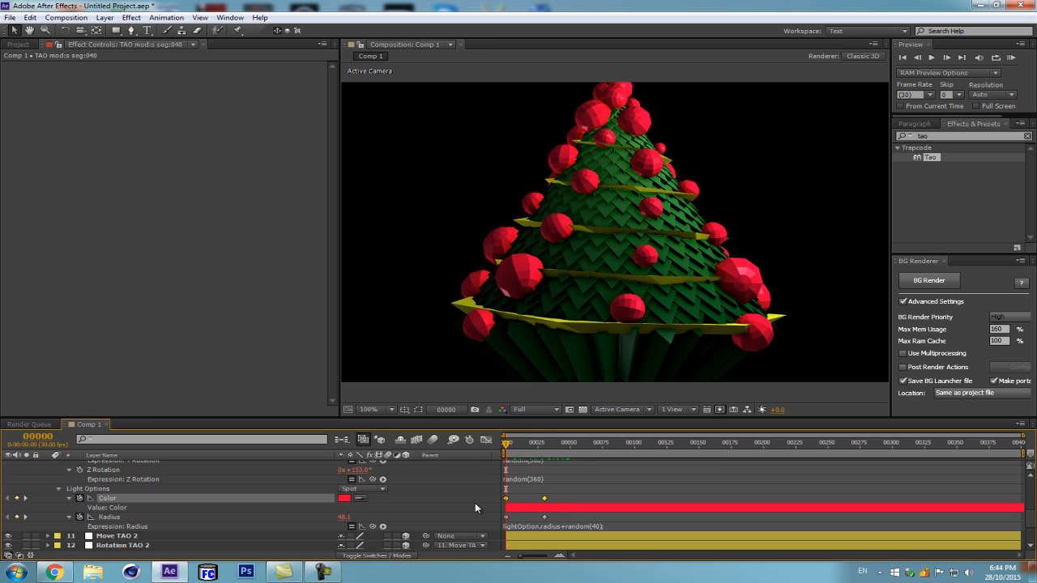
left_click_drag(565, 518, 469, 520)
left_click_drag(347, 518, 341, 521)
left_click_drag(524, 452, 542, 448)
key("Page_Up")
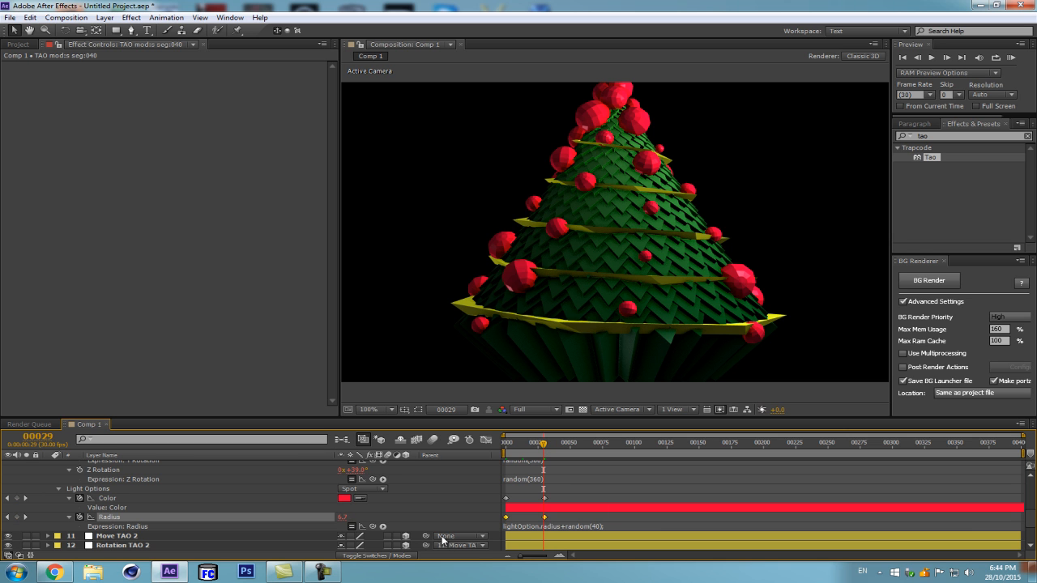
left_click(421, 524)
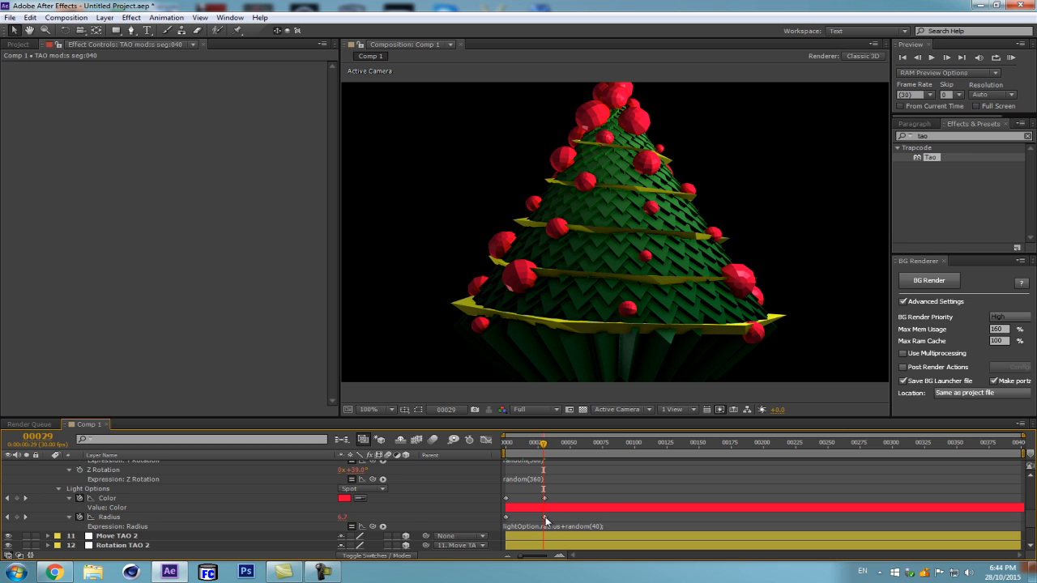
Move the ornament light's second Radius keyframe to frame 22 and collapse the light's properties.
left_click_drag(544, 517, 534, 517)
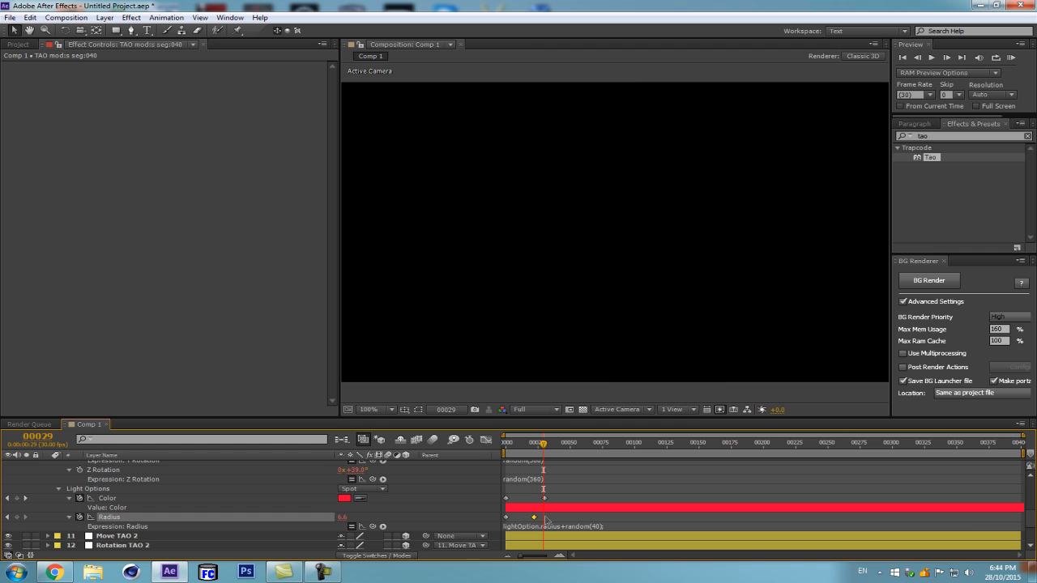
left_click_drag(548, 456, 541, 455)
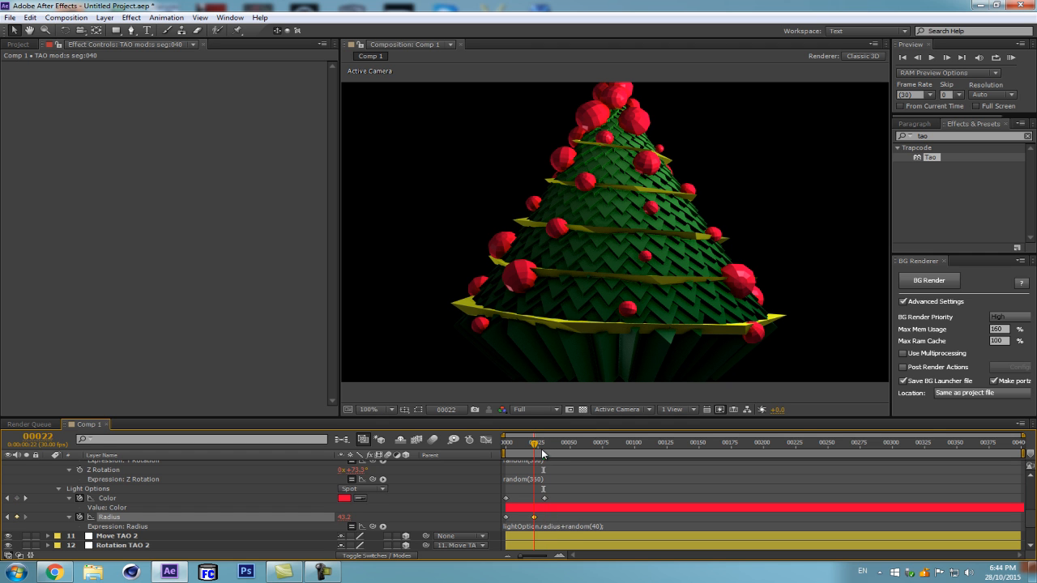
scroll(655, 509, "up", 2)
scroll(177, 509, "down", 2)
left_click(91, 490)
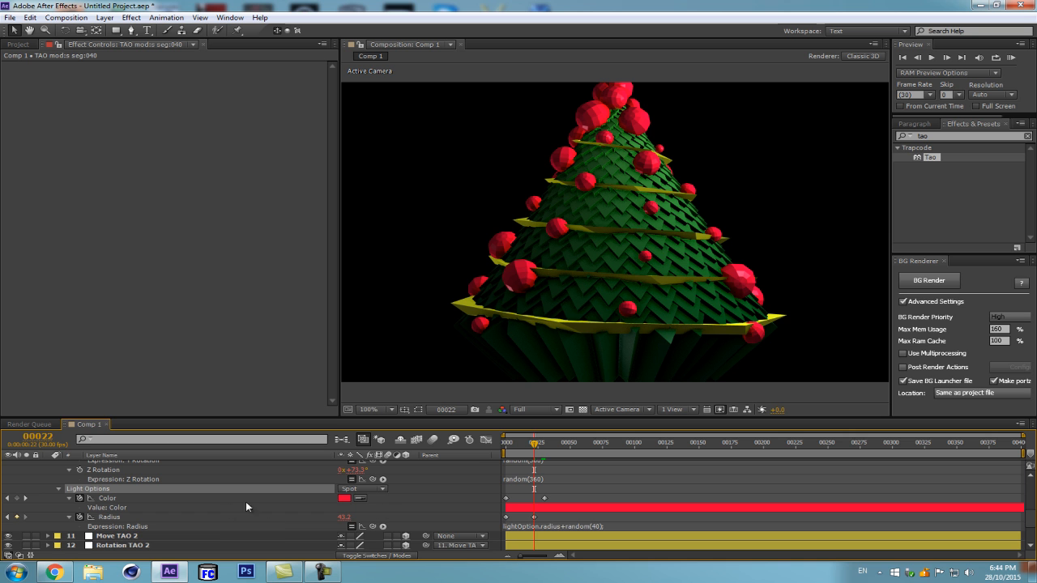
scroll(87, 513, "up", 3)
key("ctrl+a")
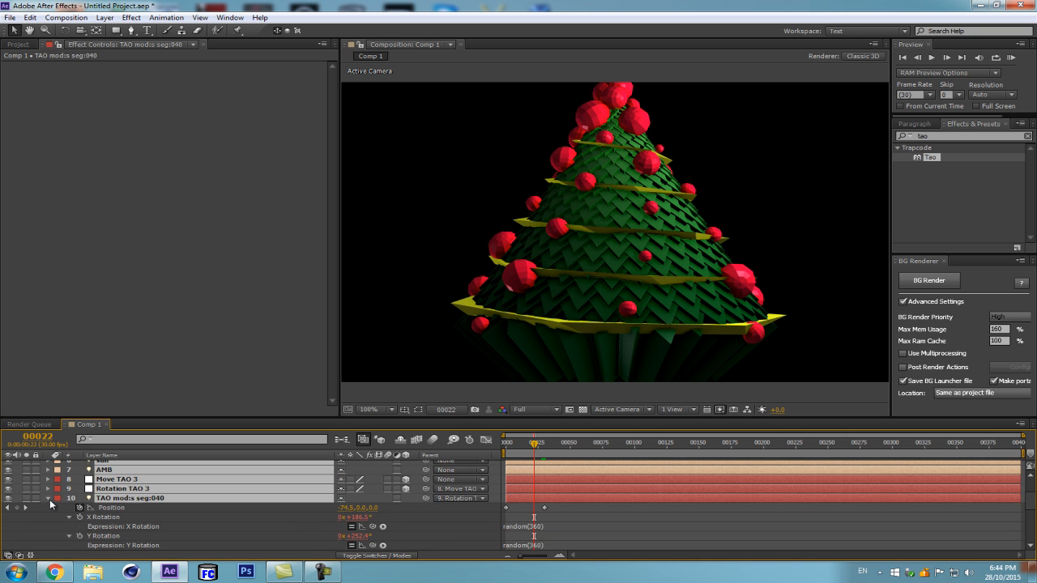
left_click(49, 498)
left_click(383, 497)
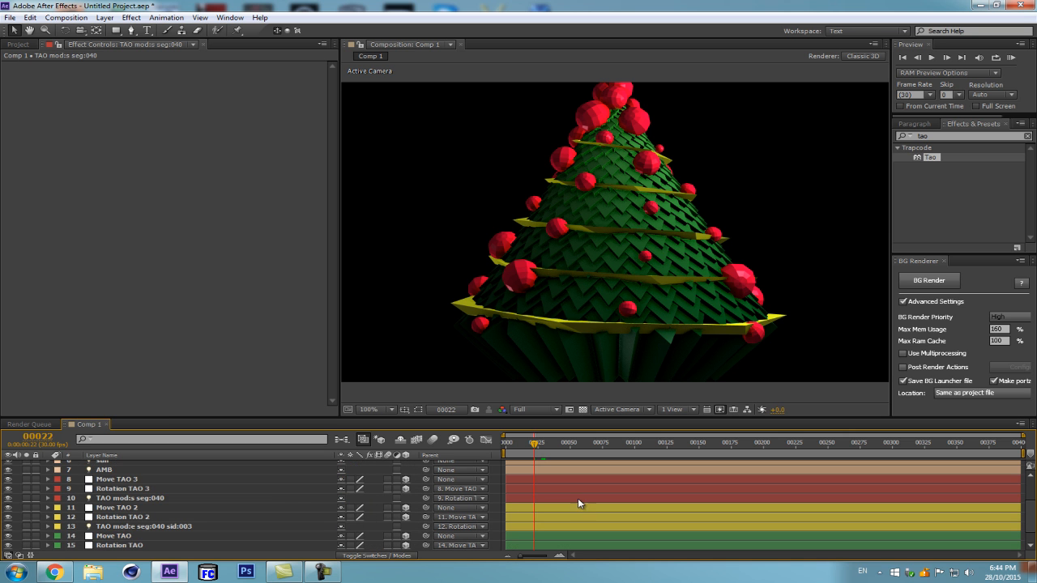
Replace the yellow garland light's last Position keyframe with one captured at frame 22 (X -77.4), moved to about frame 29.
left_click(114, 528)
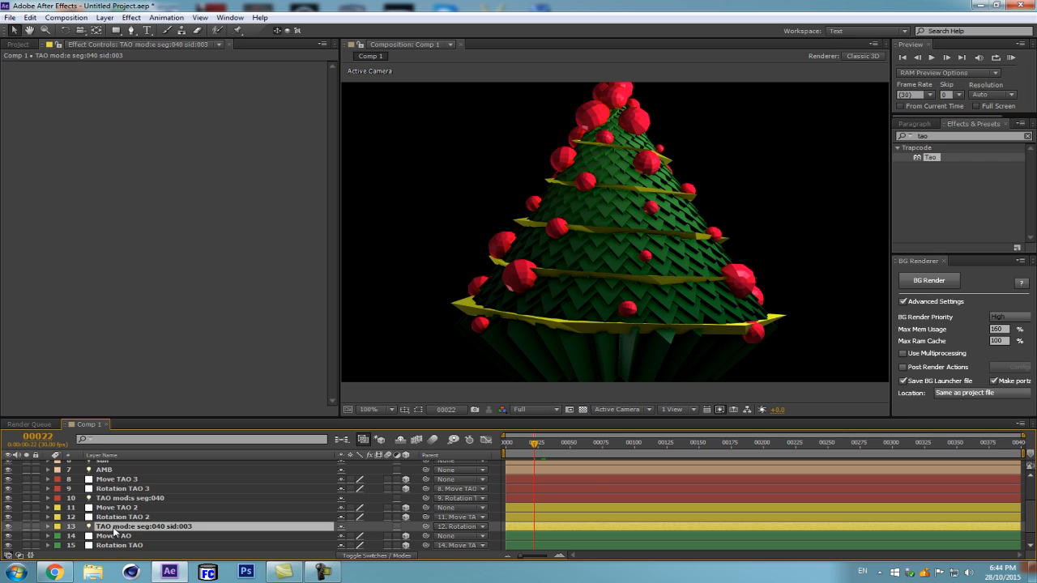
key("p")
scroll(589, 476, "down", 1)
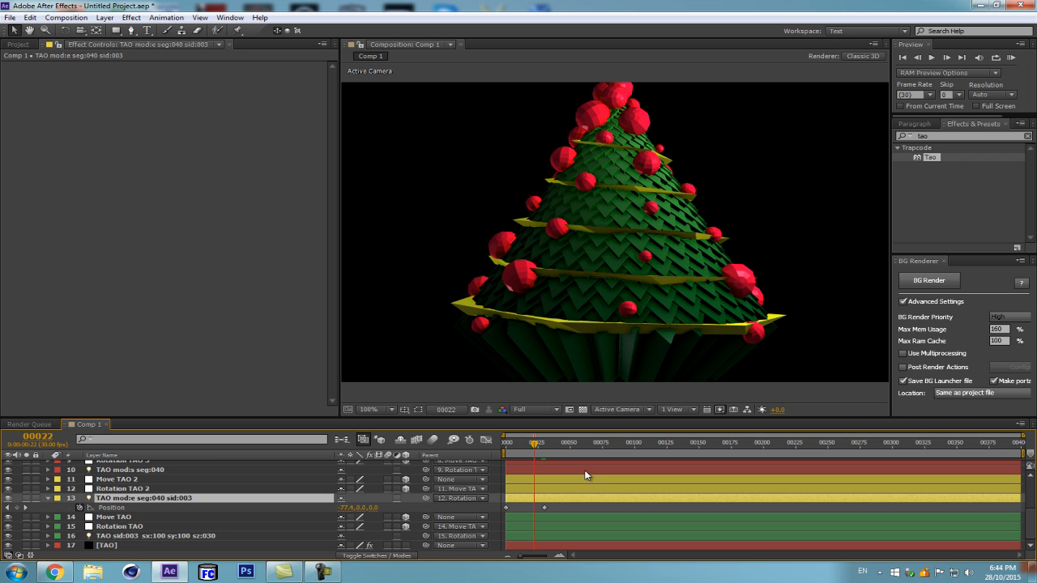
left_click(16, 507)
left_click(539, 512)
left_click(544, 508)
left_click(532, 511)
left_click(534, 508)
key("Delete")
left_click(544, 508)
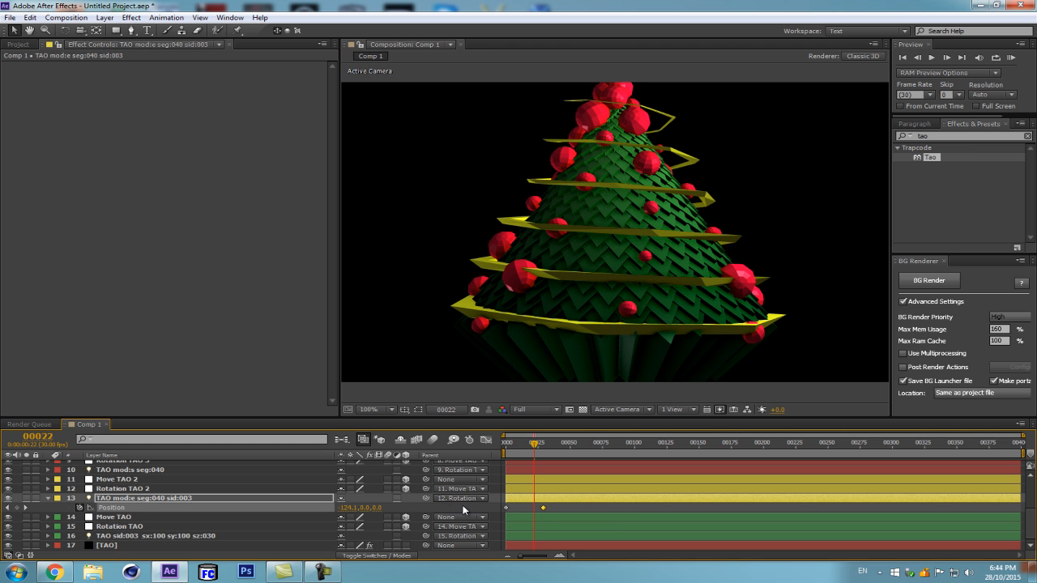
Set the yellow garland light's X Position to -33.4 on its last keyframe at frame 29.
left_click(142, 481)
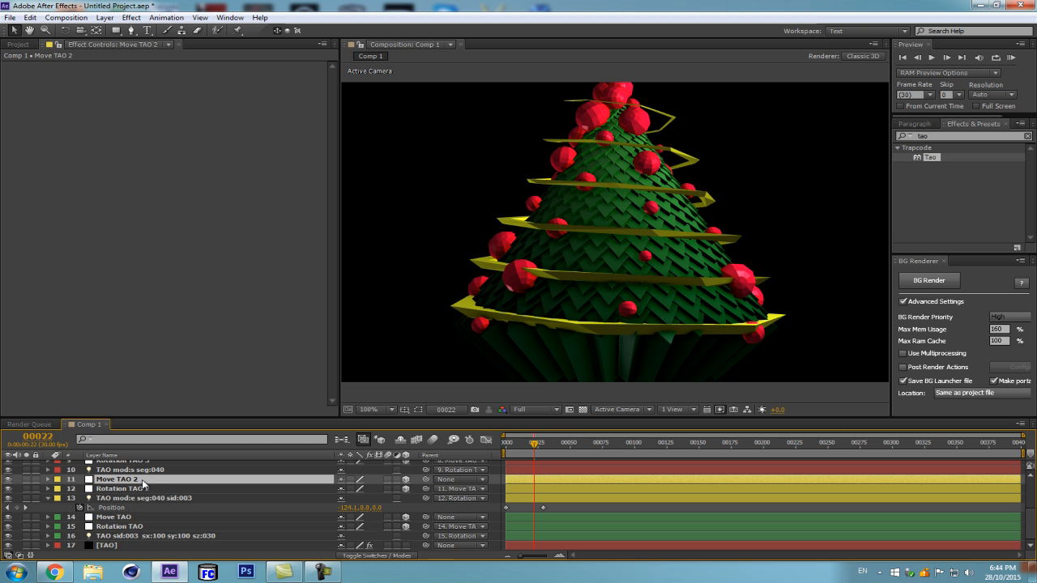
left_click_drag(535, 446, 543, 445)
left_click(337, 508)
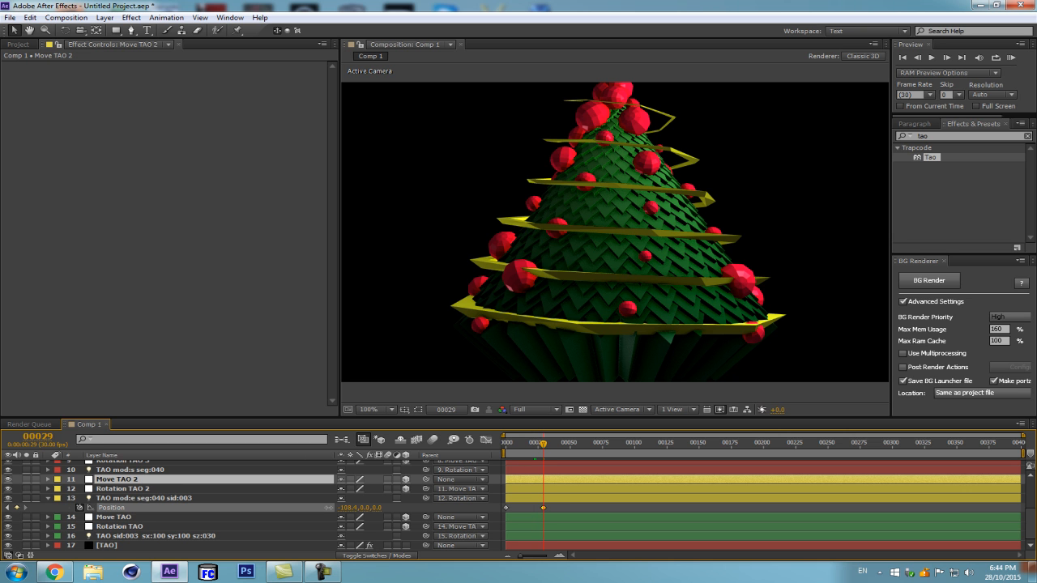
left_click_drag(329, 508, 354, 508)
left_click(420, 477)
scroll(632, 319, "up", 1)
scroll(624, 327, "down", 2)
scroll(591, 353, "up", 1)
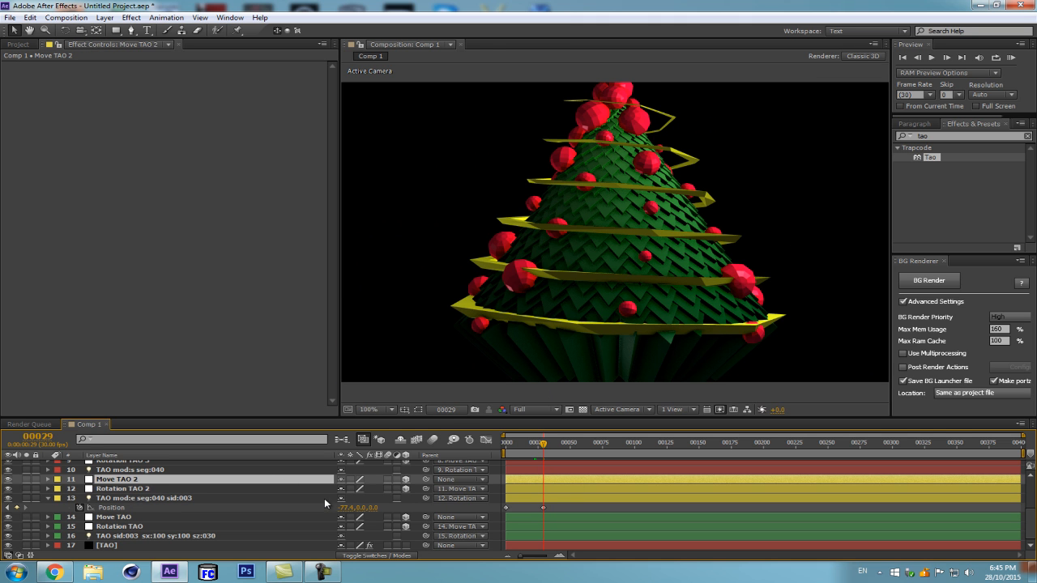
left_click_drag(347, 512, 370, 508)
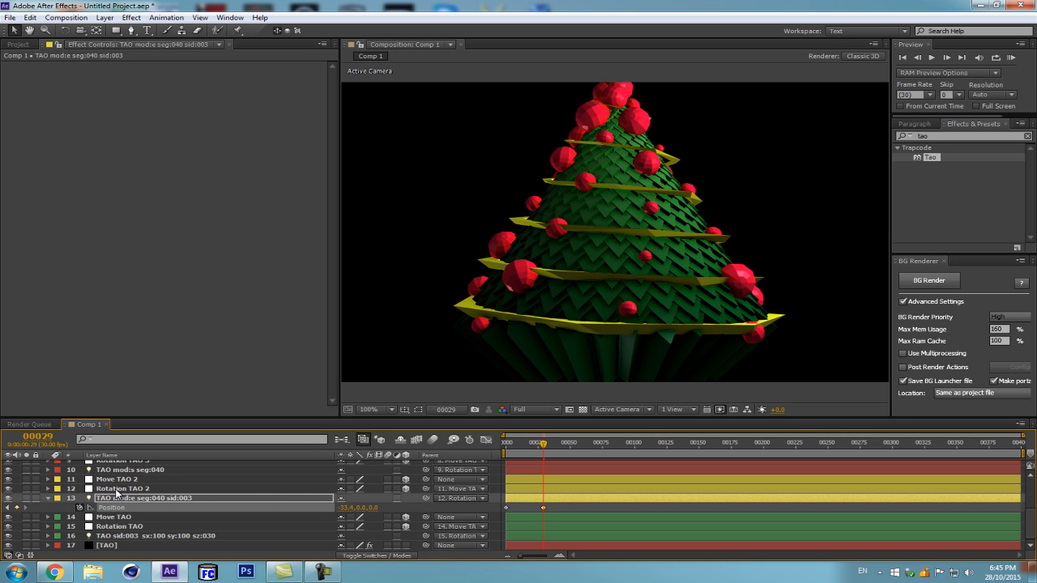
Try capturing a Position keyframe on Move TAO 3 at frame 21 and moving it to frame 29.
scroll(121, 488, "up", 1)
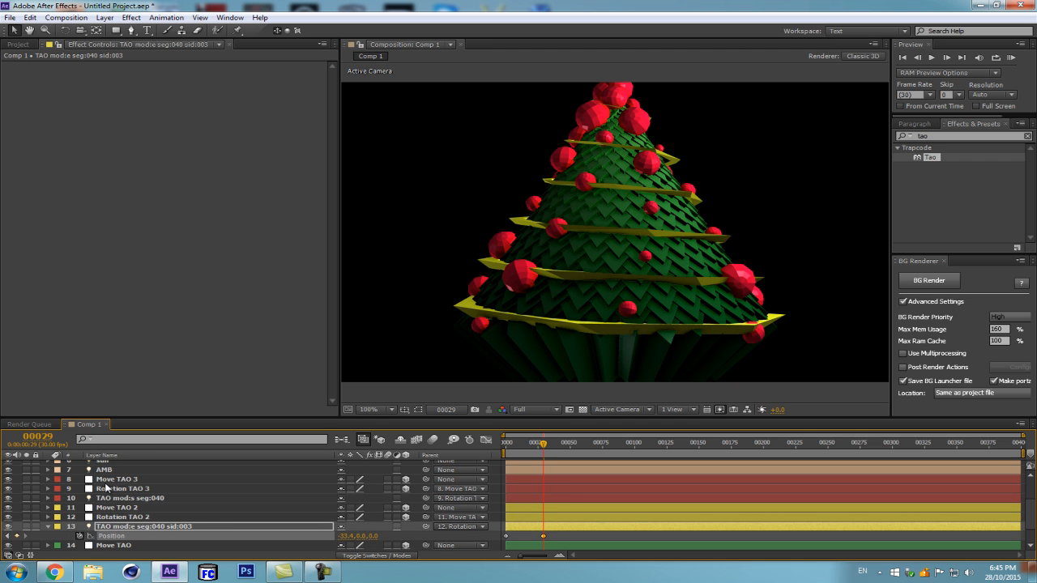
left_click(110, 498)
key("p")
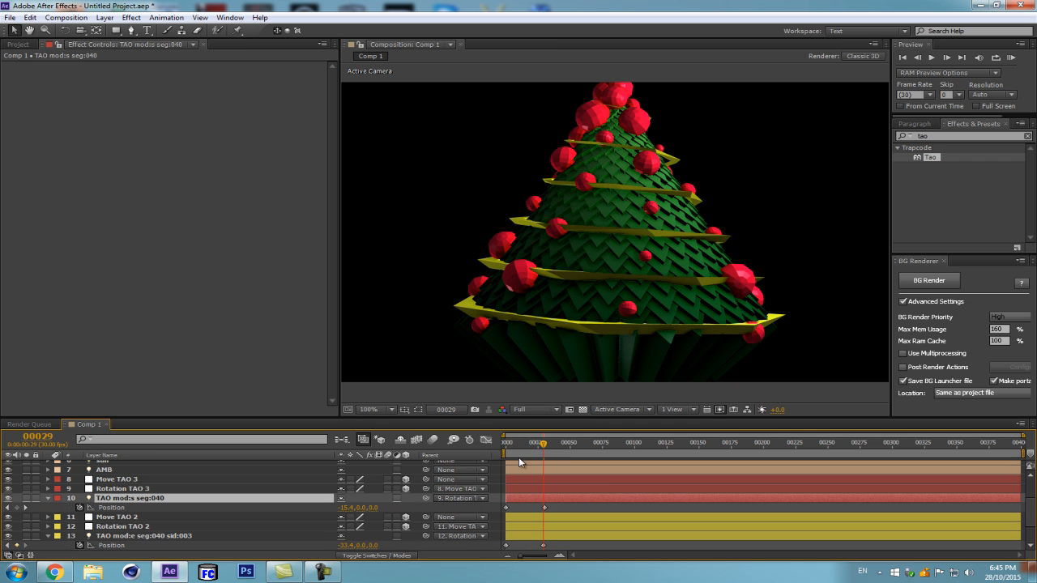
left_click_drag(542, 444, 533, 446)
left_click(232, 548)
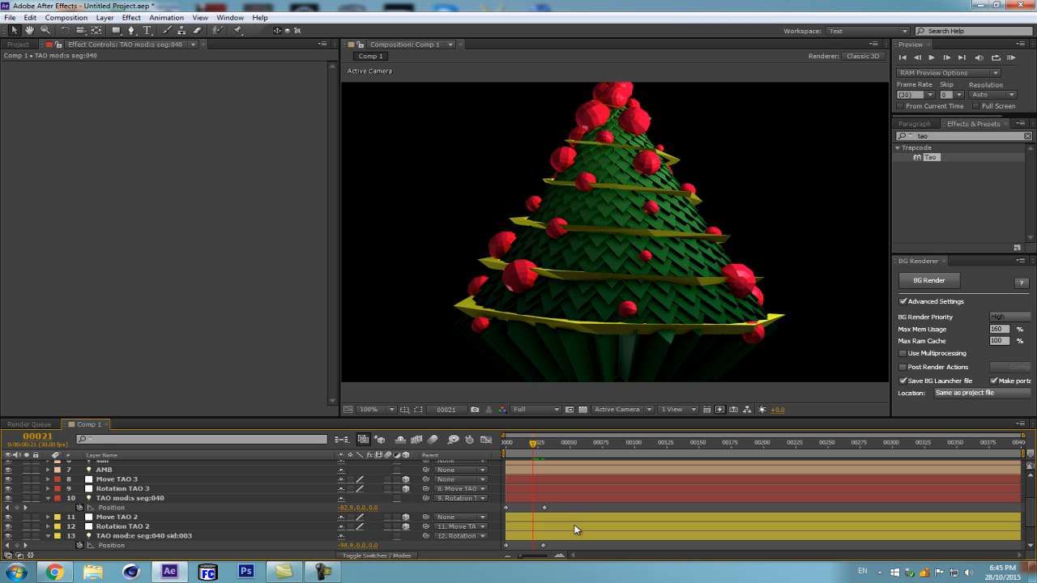
left_click(135, 479)
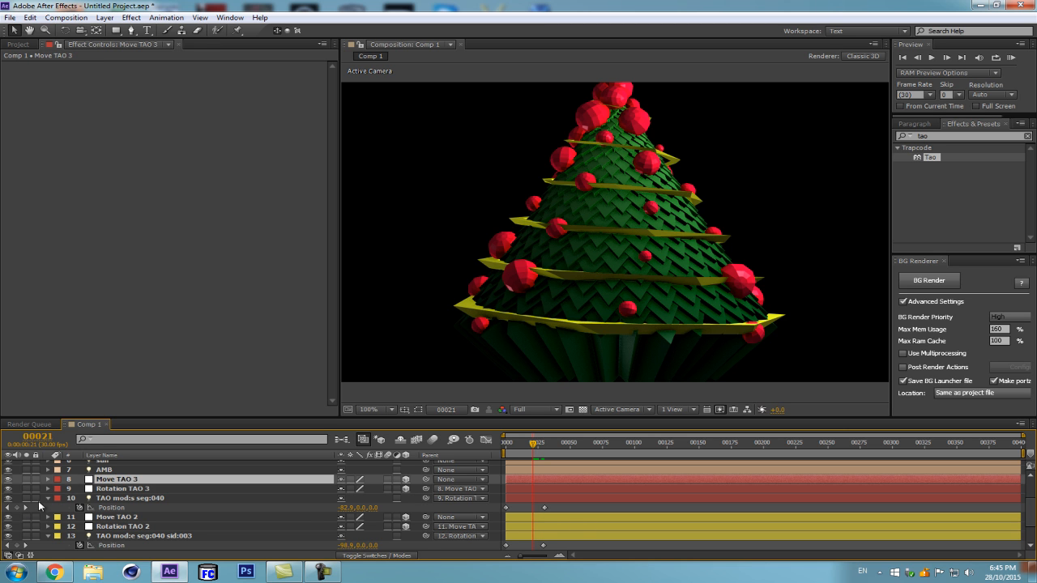
key("p")
left_click(17, 490)
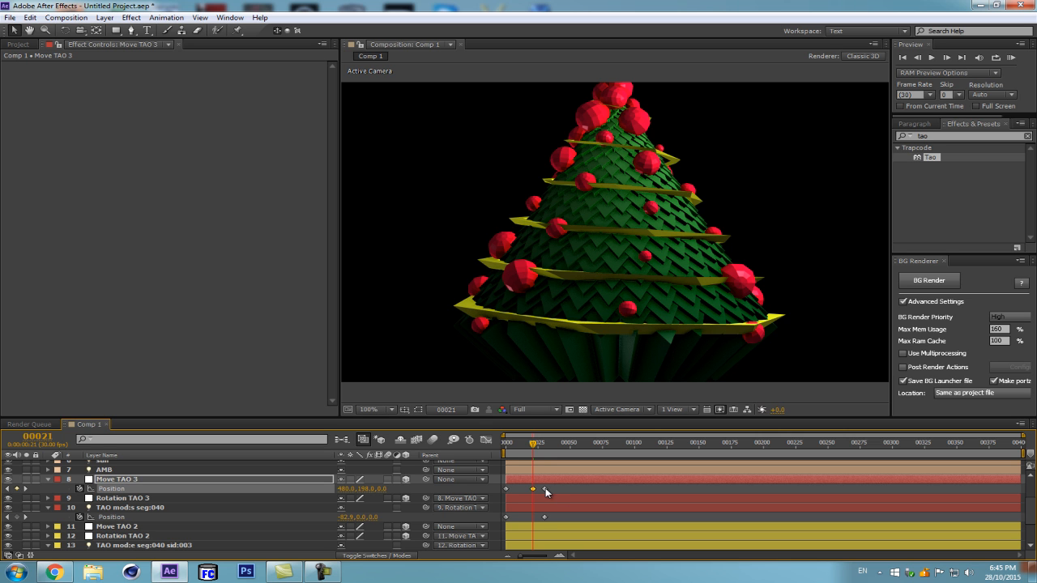
left_click_drag(533, 490, 541, 490)
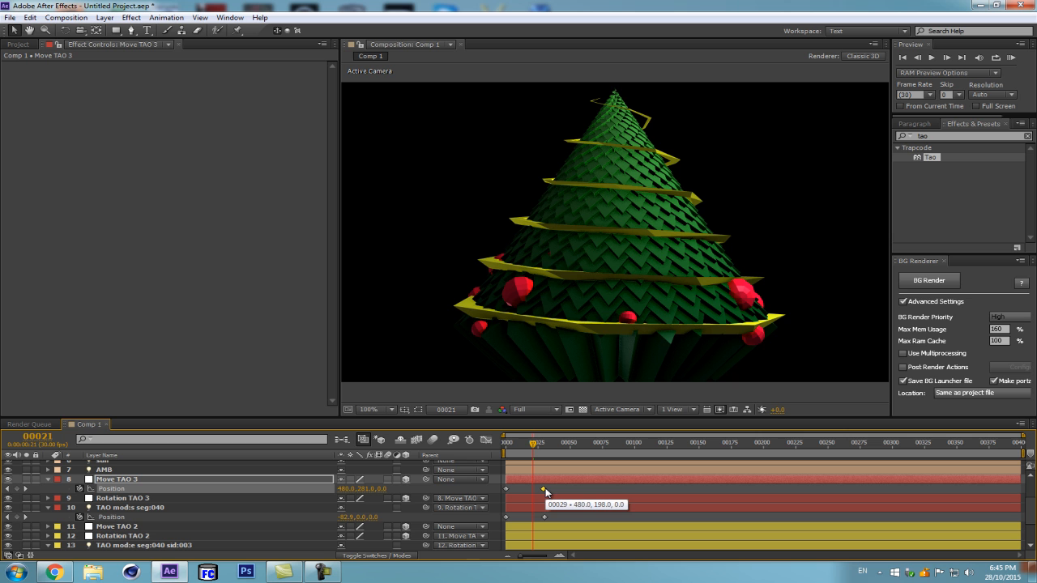
Go to frame 30 and delete the extra Move TAO 3 Position keyframe at frame 29.
left_click_drag(532, 445, 545, 445)
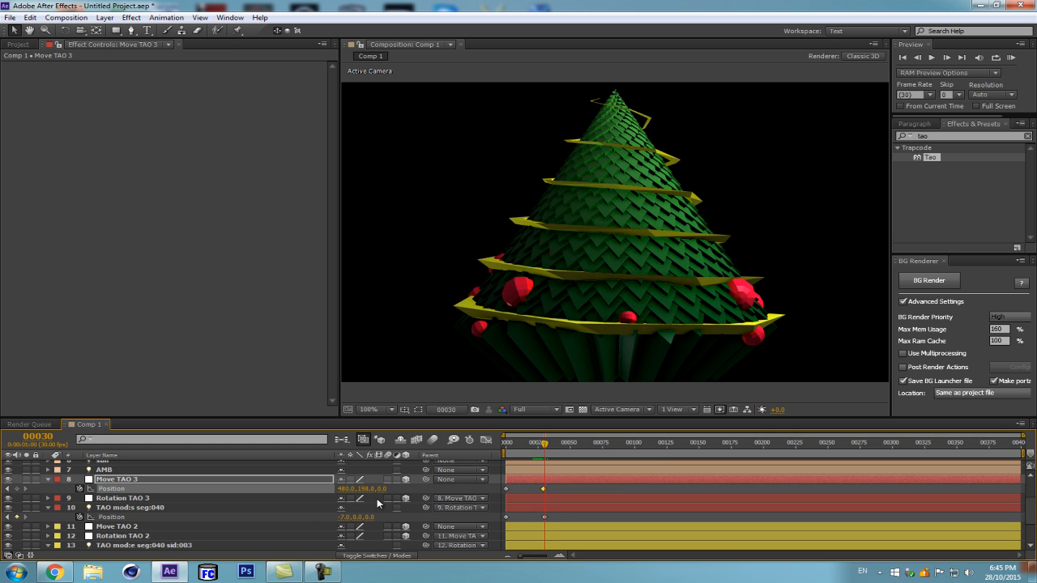
left_click_drag(317, 499, 335, 495)
key("=")
key("=")
left_click(540, 490)
key("Delete")
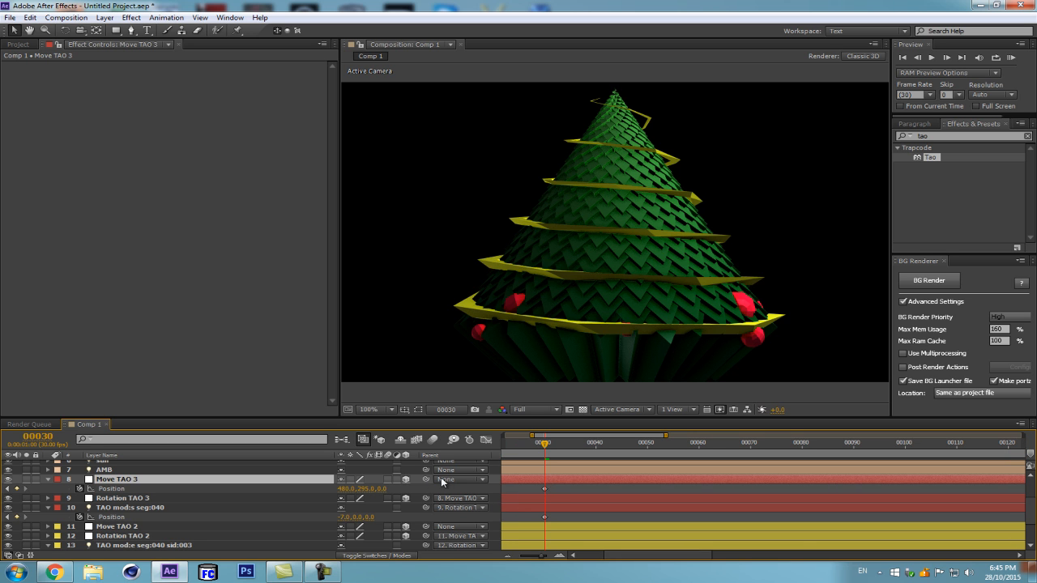
Set the Y Position of Move TAO 3 to about 133 on its frame 30 keyframe so the ornaments stop below the treetop.
left_click_drag(364, 490, 668, 429)
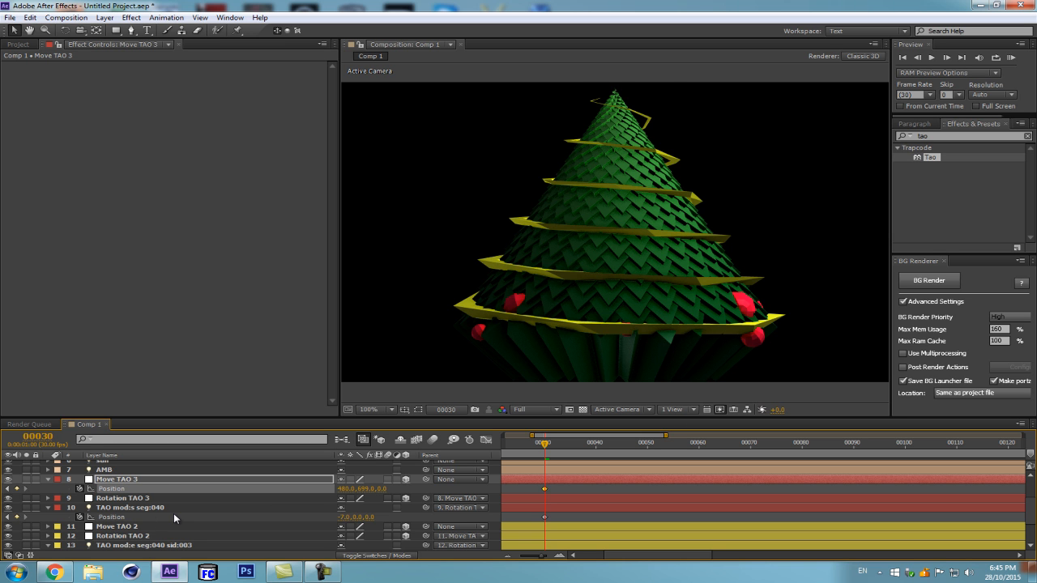
left_click_drag(362, 488, 318, 507)
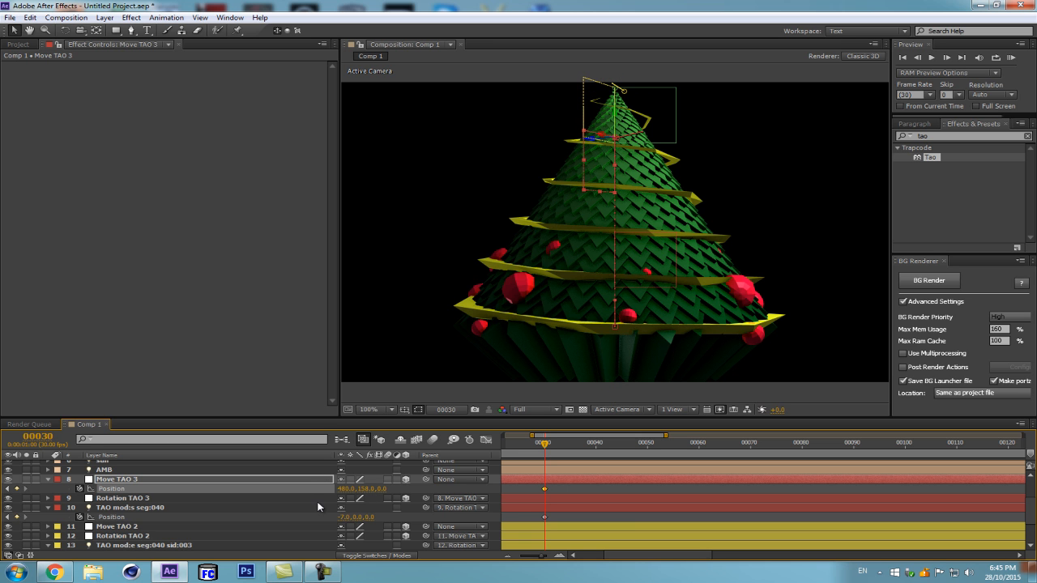
left_click_drag(364, 489, 305, 506)
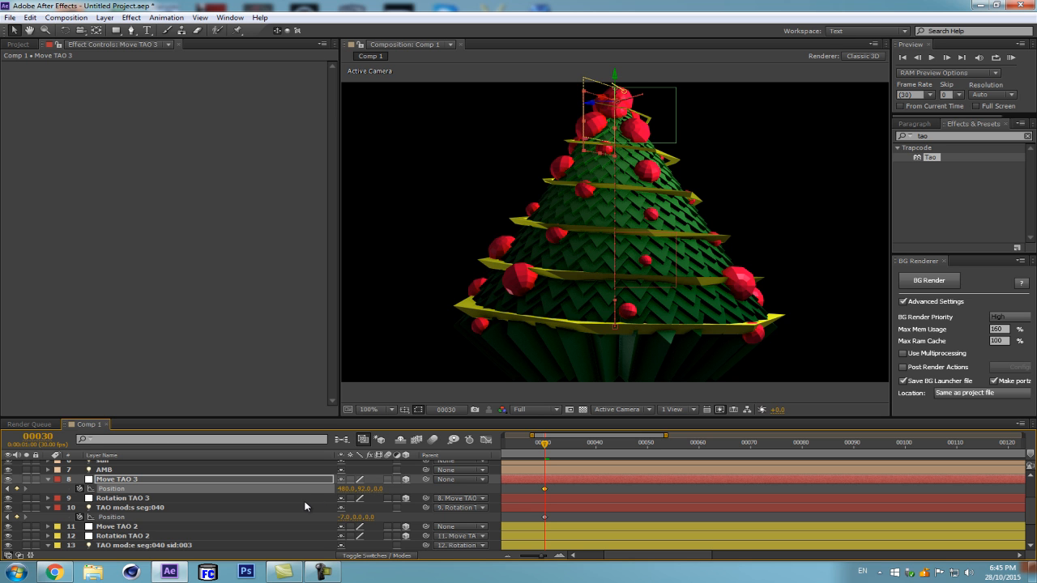
left_click_drag(362, 489, 390, 488)
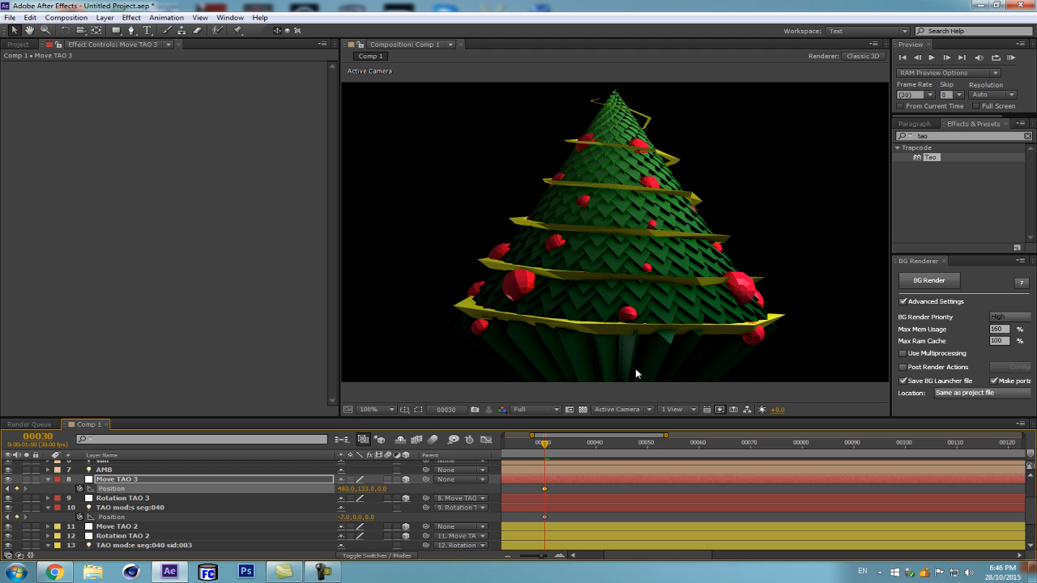
Collapse the open Position properties of Move TAO 3, the ornament light and the garland light.
key("comma")
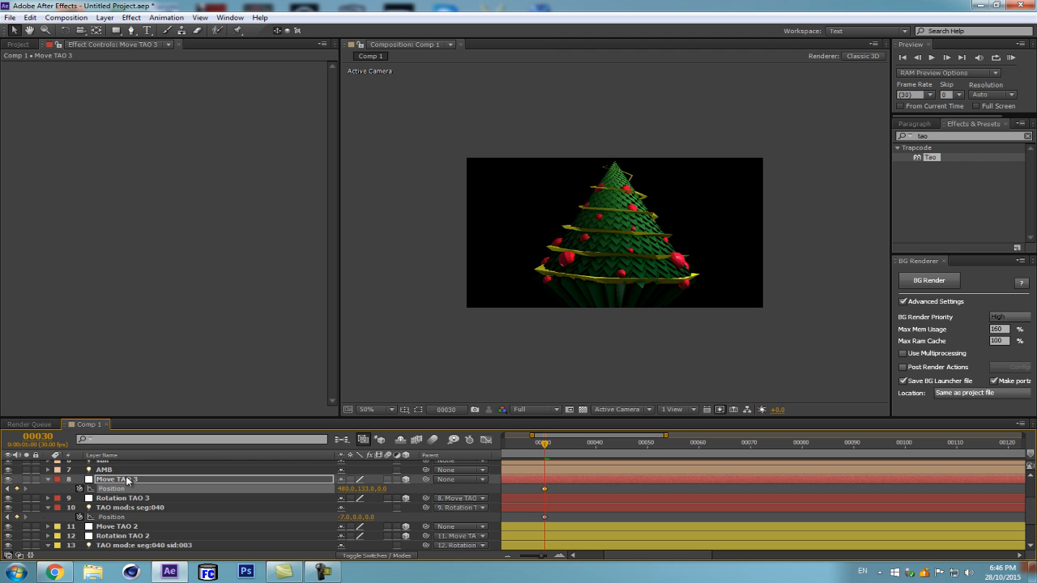
left_click(49, 480)
left_click(47, 494)
left_click(47, 498)
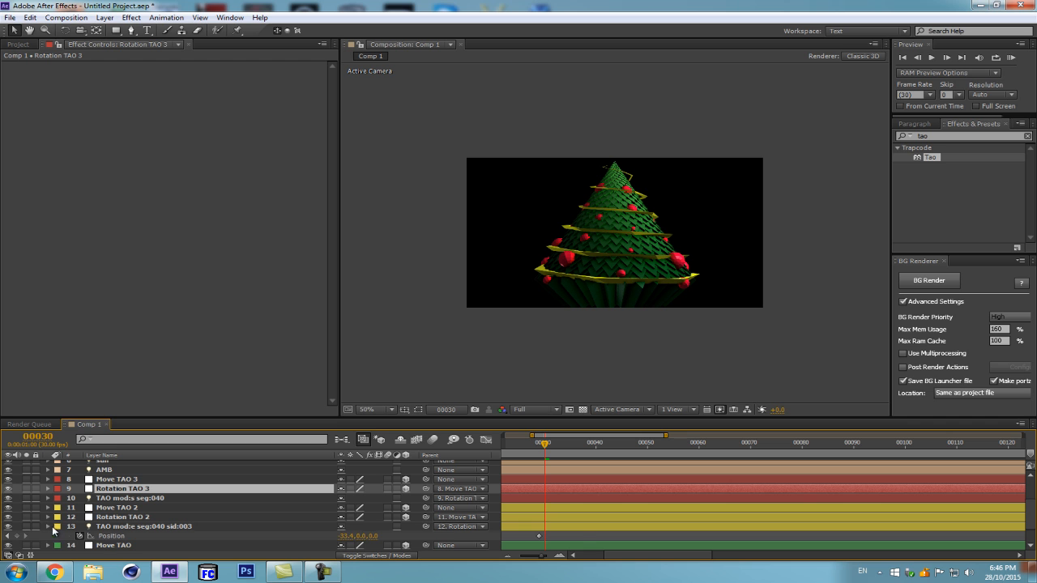
left_click(46, 529)
Create a 960 x 540 px background solid coloured 1A2302 and place it beneath the TAO layer.
key("ctrl+y")
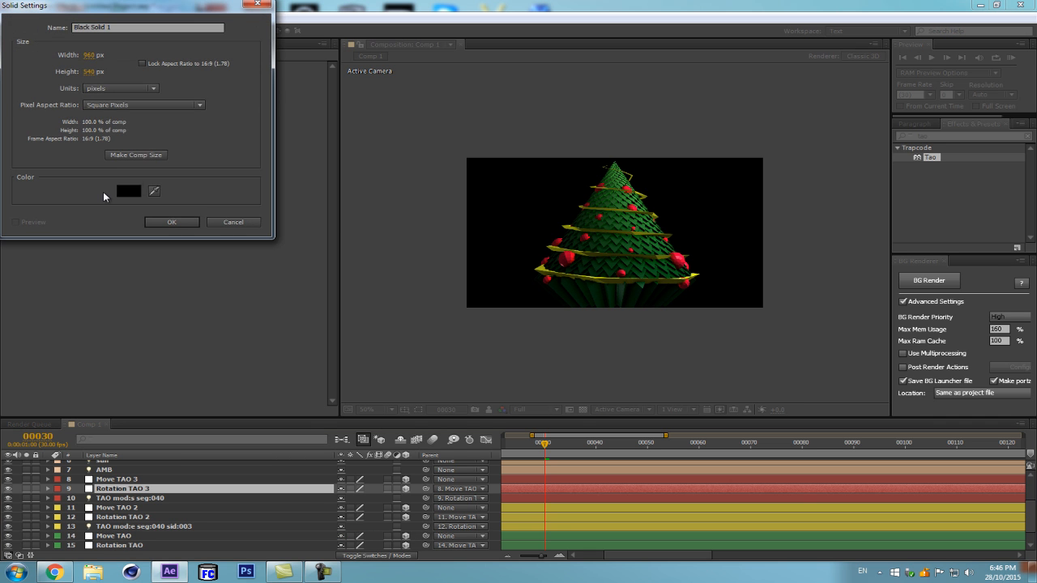
left_click(134, 190)
left_click(334, 67)
left_click(128, 191)
left_click(237, 178)
left_click(216, 188)
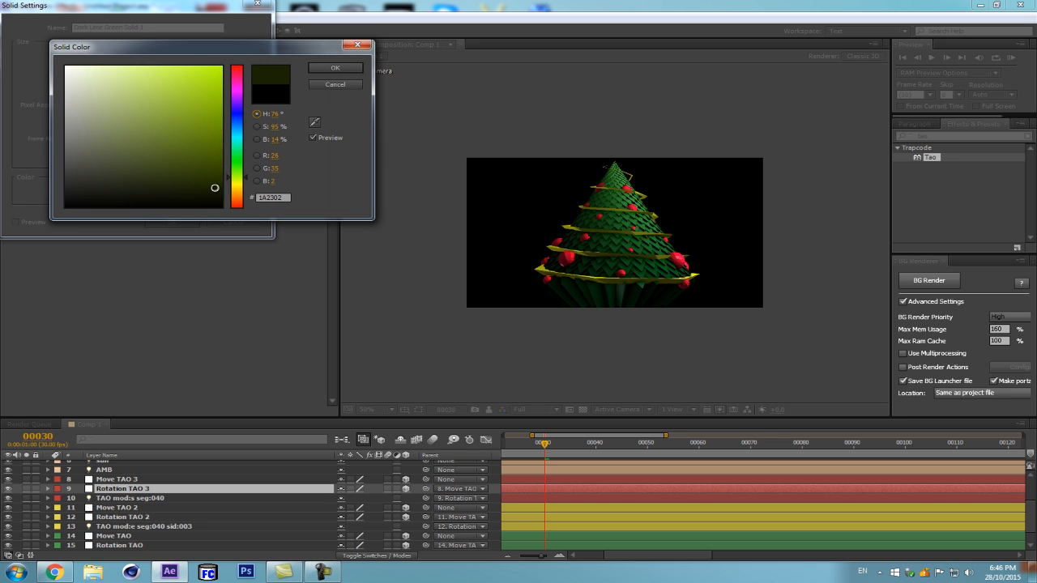
left_click(335, 68)
left_click(170, 220)
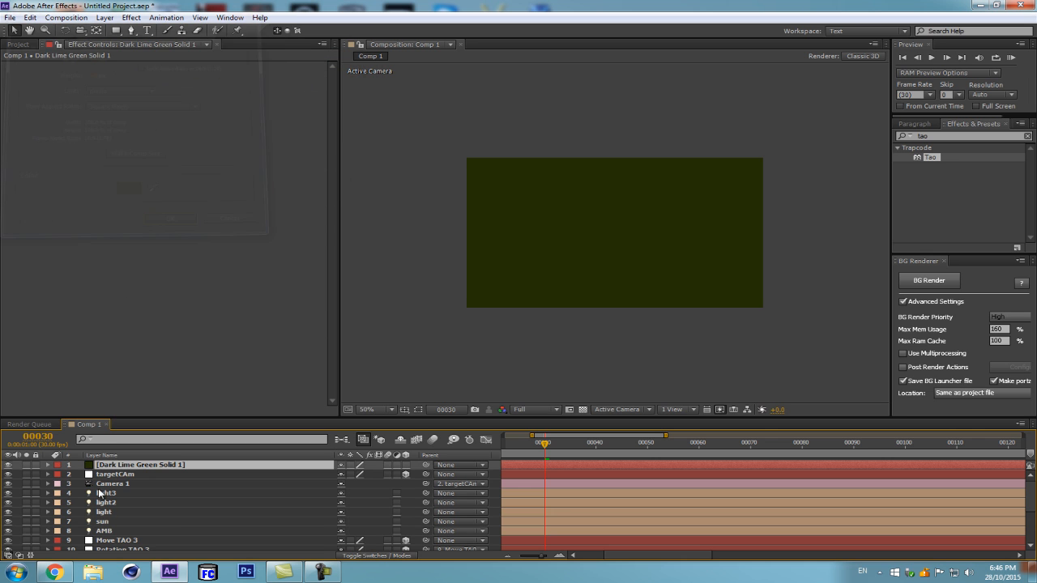
left_click_drag(125, 465, 114, 553)
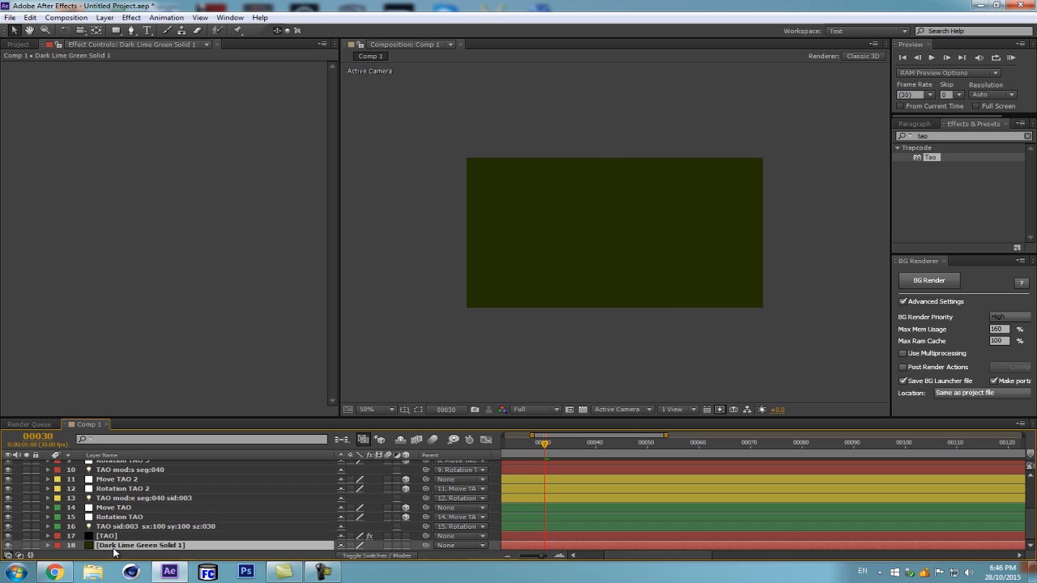
Apply the Ramp effect to the background solid and set its shape to Radial Ramp.
left_click(924, 136)
type("ramp")
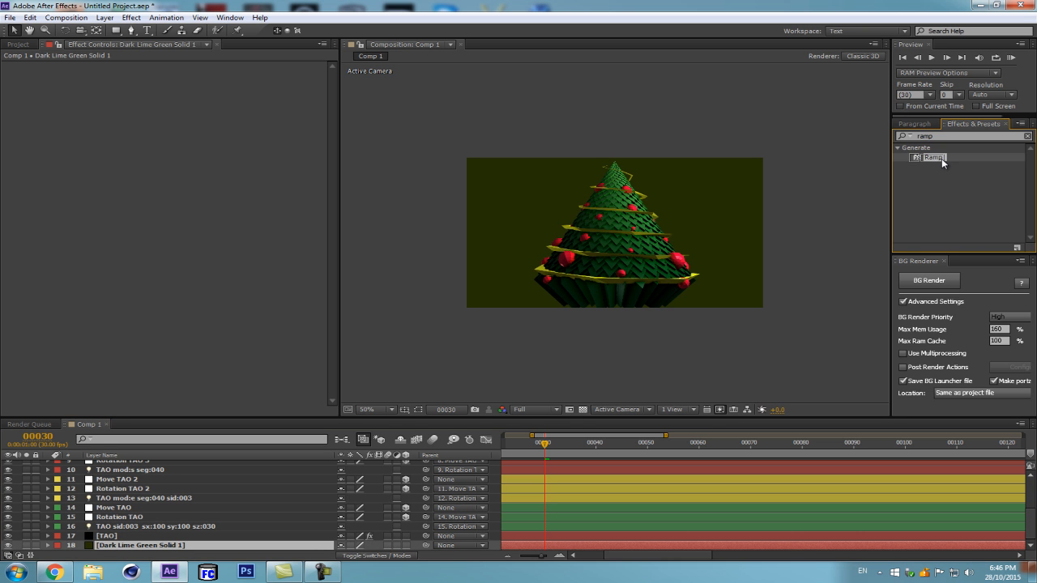
left_click_drag(941, 158, 182, 546)
left_click(214, 113)
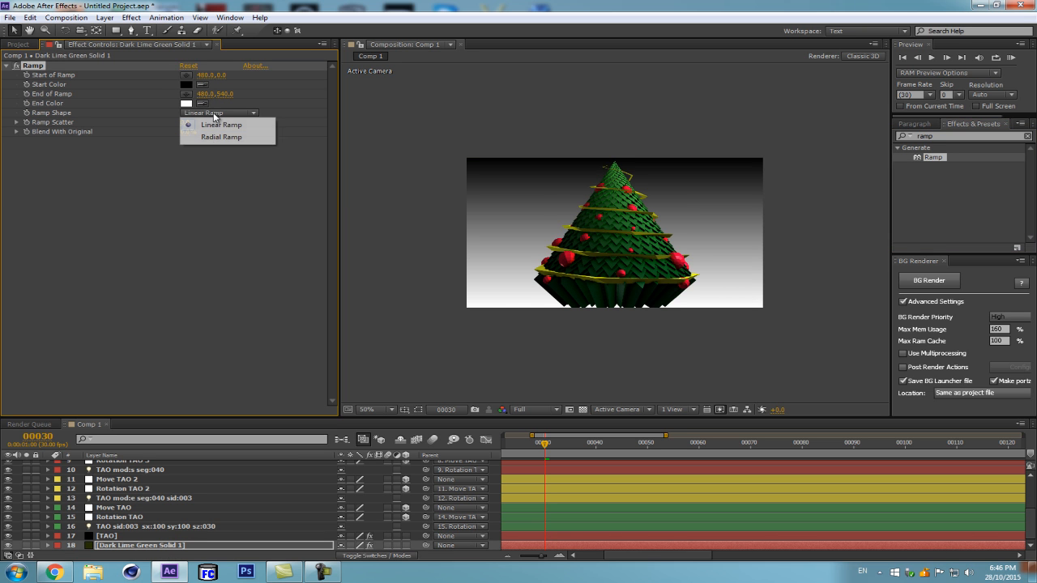
left_click(203, 136)
Set the Ramp's Start Color to the dark teal 02130E.
left_click(186, 85)
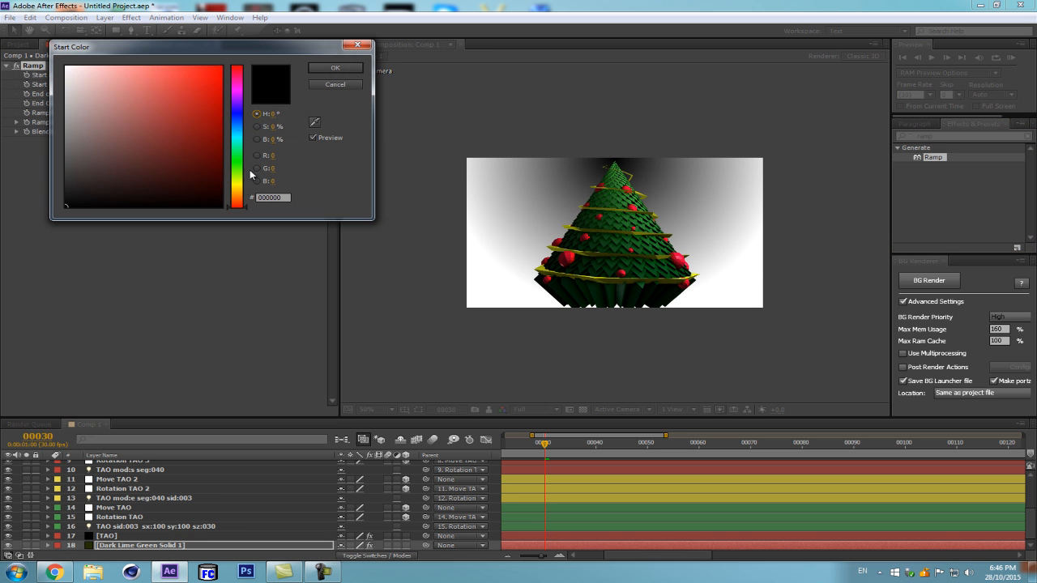
left_click(237, 172)
left_click_drag(146, 195, 207, 197)
left_click_drag(243, 157, 243, 146)
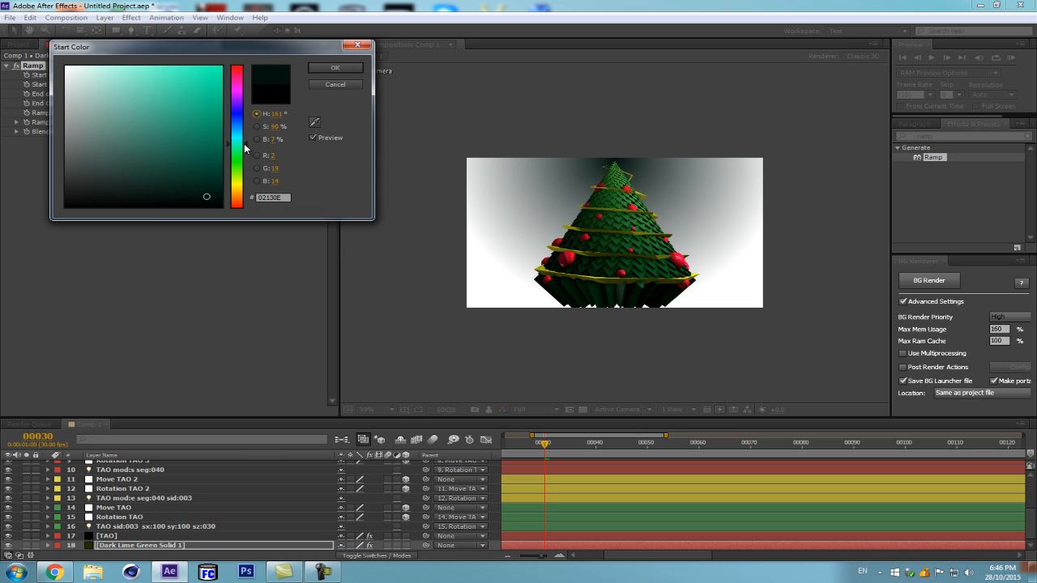
left_click(334, 67)
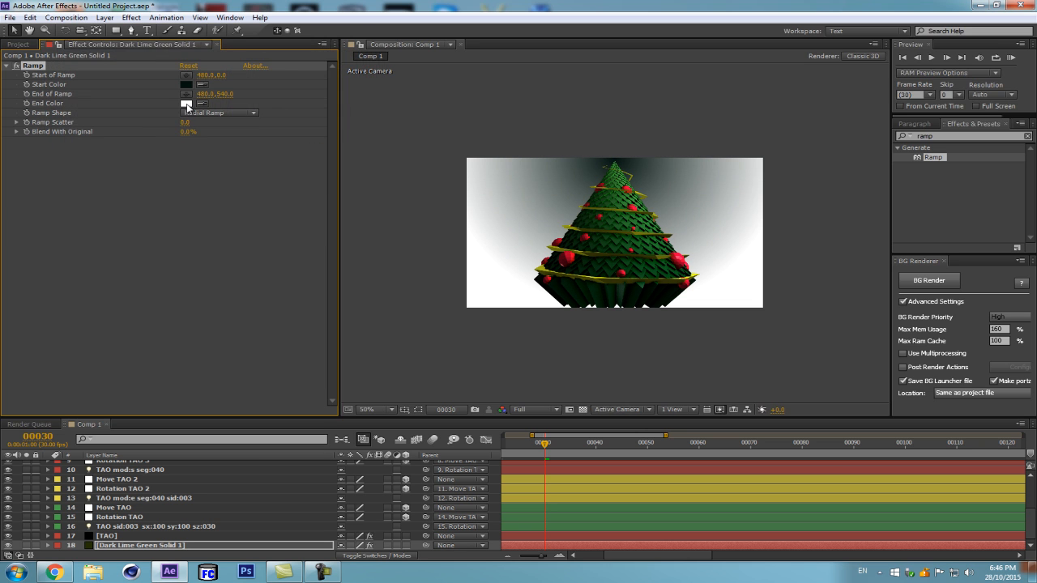
Set the Ramp's End Color to a muted dark green.
left_click(186, 103)
left_click(234, 168)
left_click_drag(203, 127, 106, 146)
left_click_drag(244, 171, 129, 159)
left_click(336, 68)
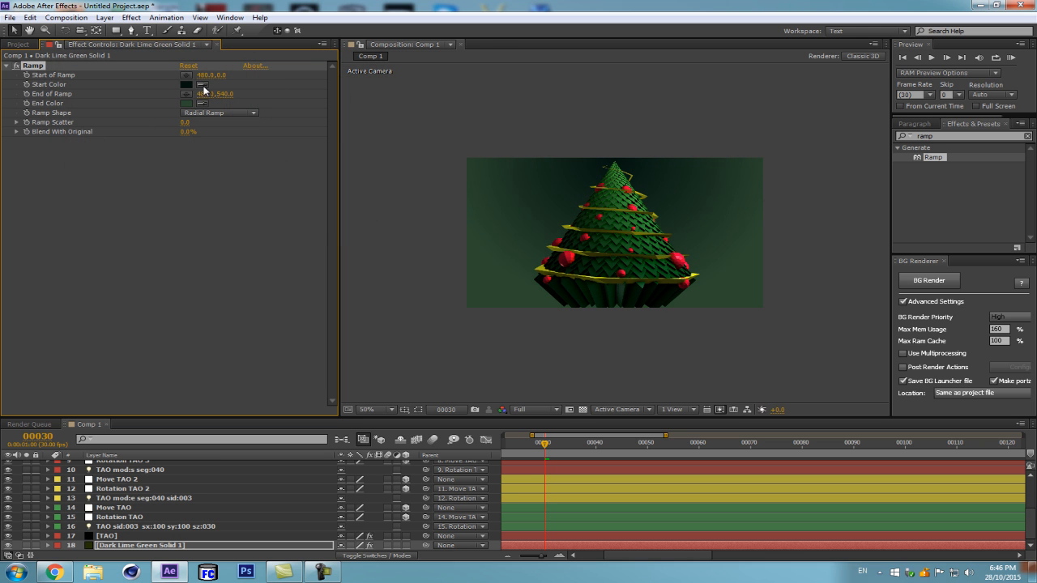
Sample the End Color into the Ramp's Start Color and set the End Color to 122414.
left_click(202, 85)
left_click(191, 104)
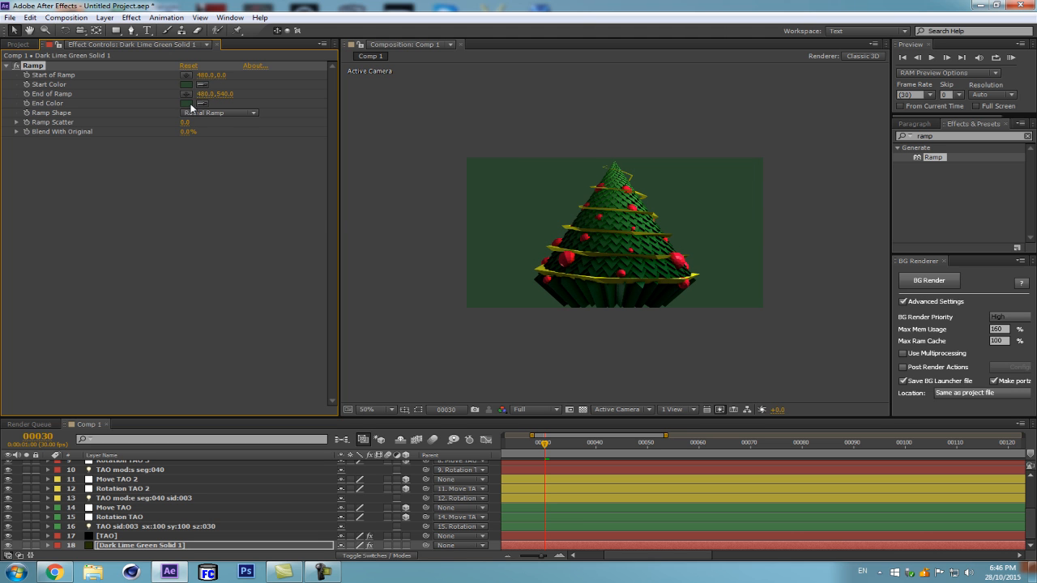
left_click(191, 102)
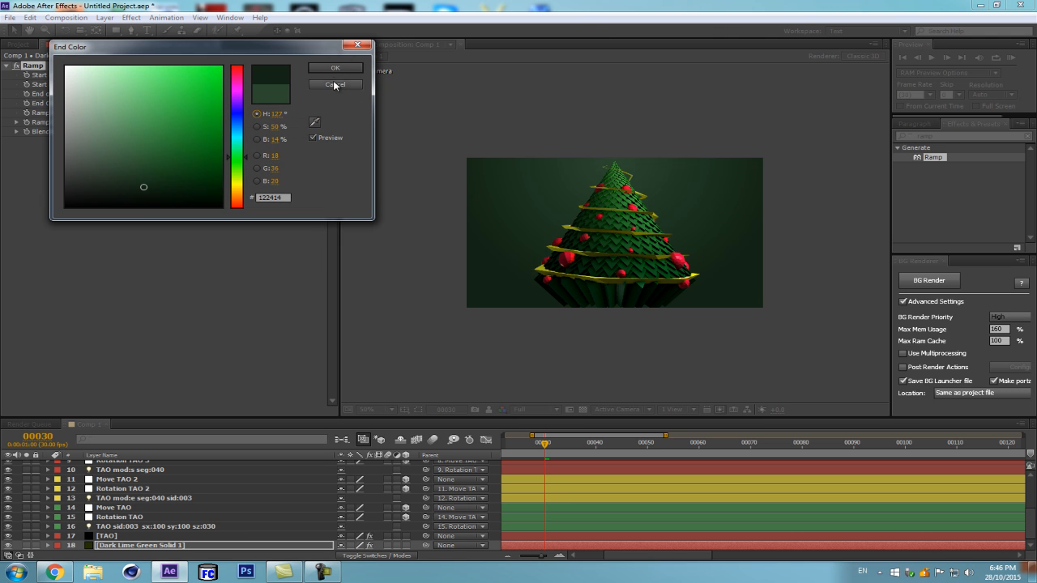
left_click(321, 69)
Position the Ramp's start point at 480, 260 and its end point at 812, 596.
left_click_drag(249, 68, 243, 68)
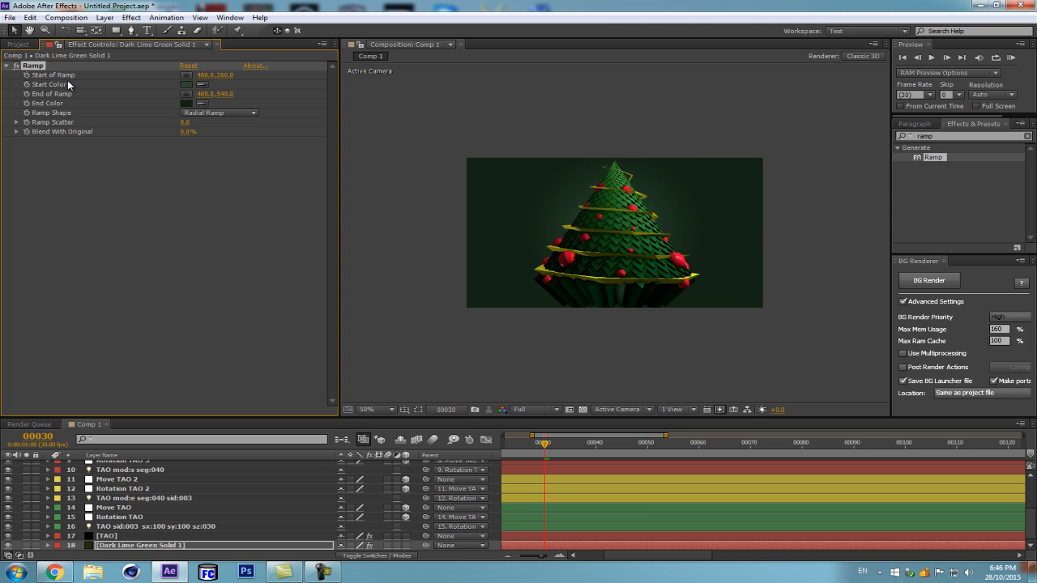
left_click_drag(613, 307, 749, 355)
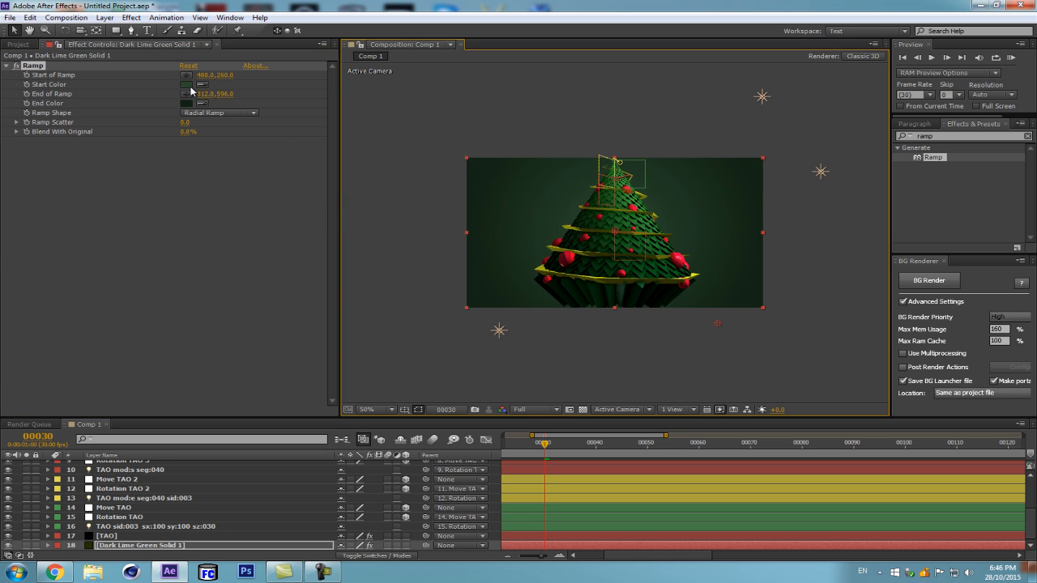
Lighten the Ramp's Start Color to 4C6950 and keep the background solid selected.
left_click(187, 85)
left_click_drag(136, 138, 105, 149)
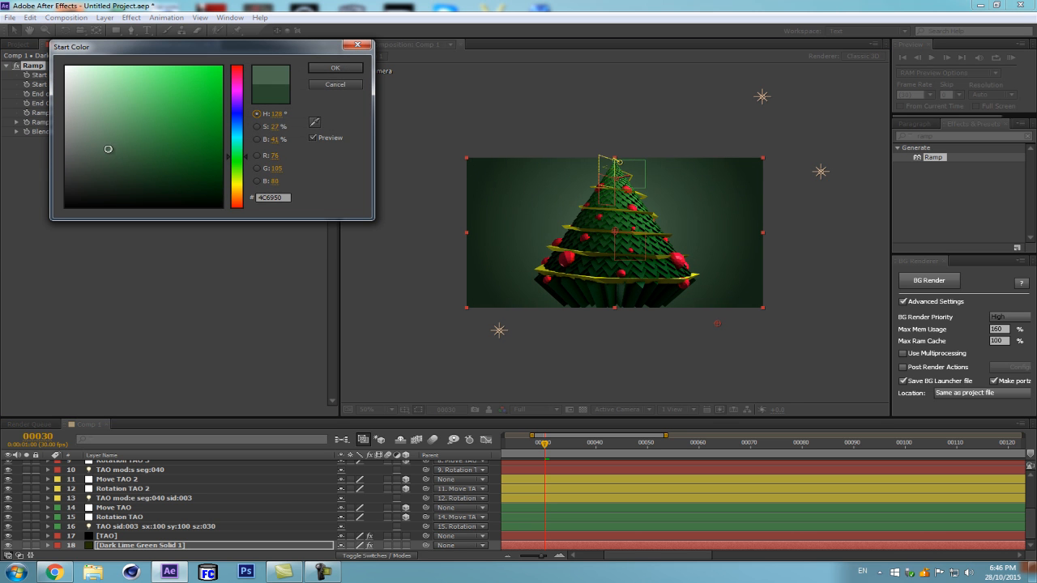
key("Return")
key("slash")
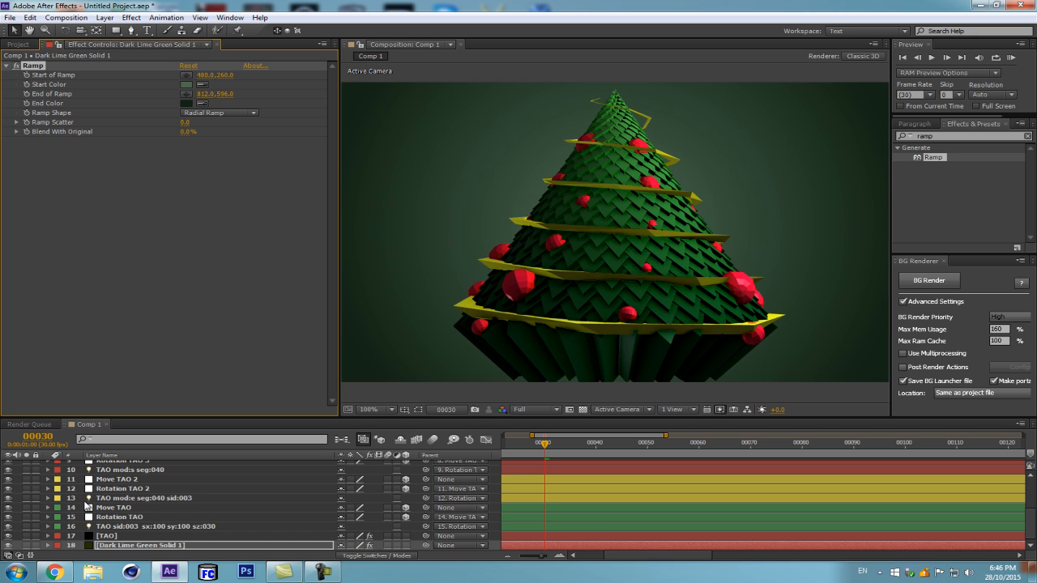
left_click(132, 547)
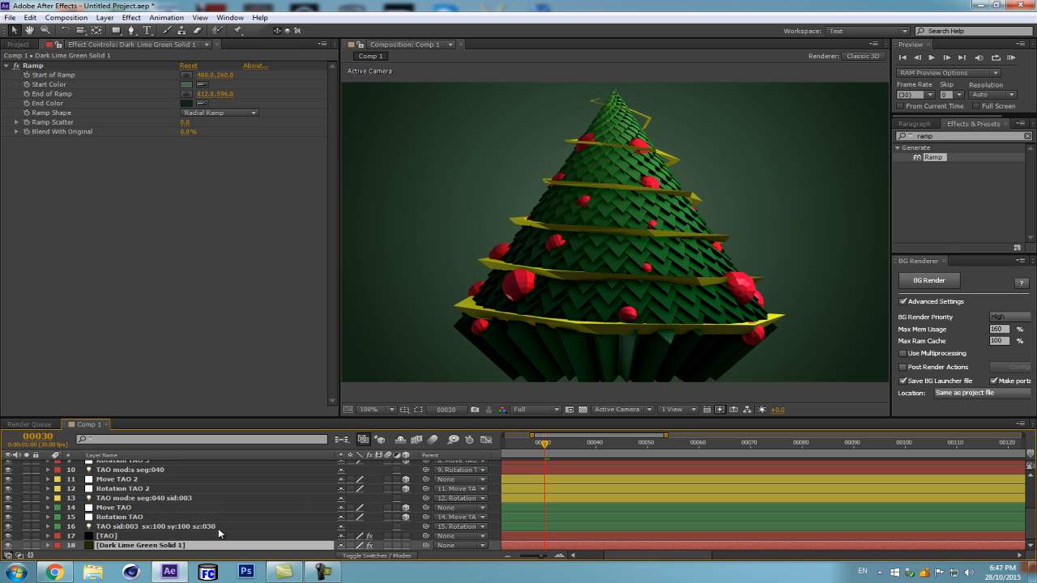
Try changing the Y Rotation of the targetCAm null and undo it.
scroll(170, 501, "up", 3)
left_click(146, 467)
key("r")
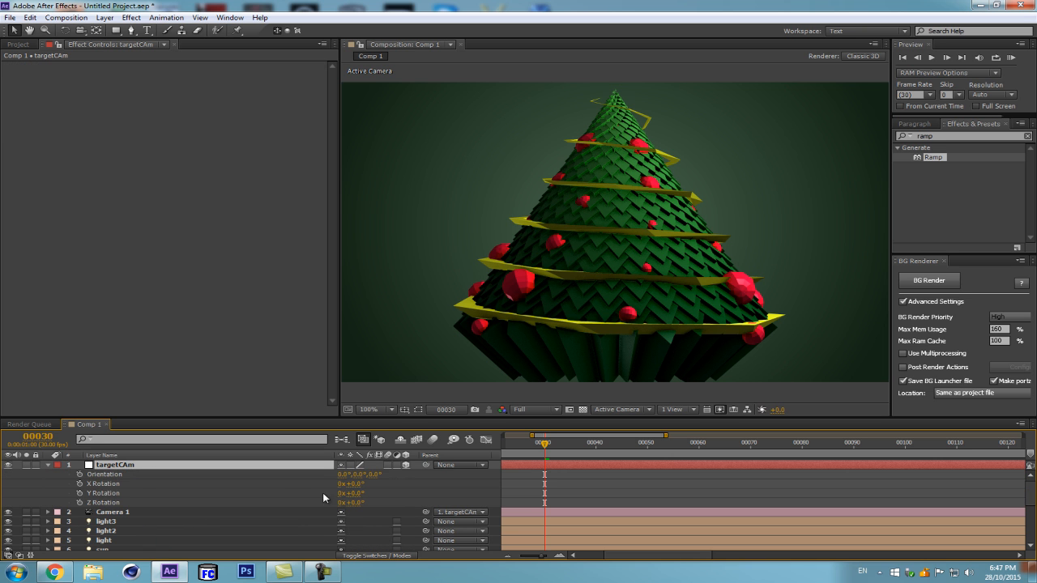
left_click_drag(351, 493, 413, 466)
key("ctrl+z")
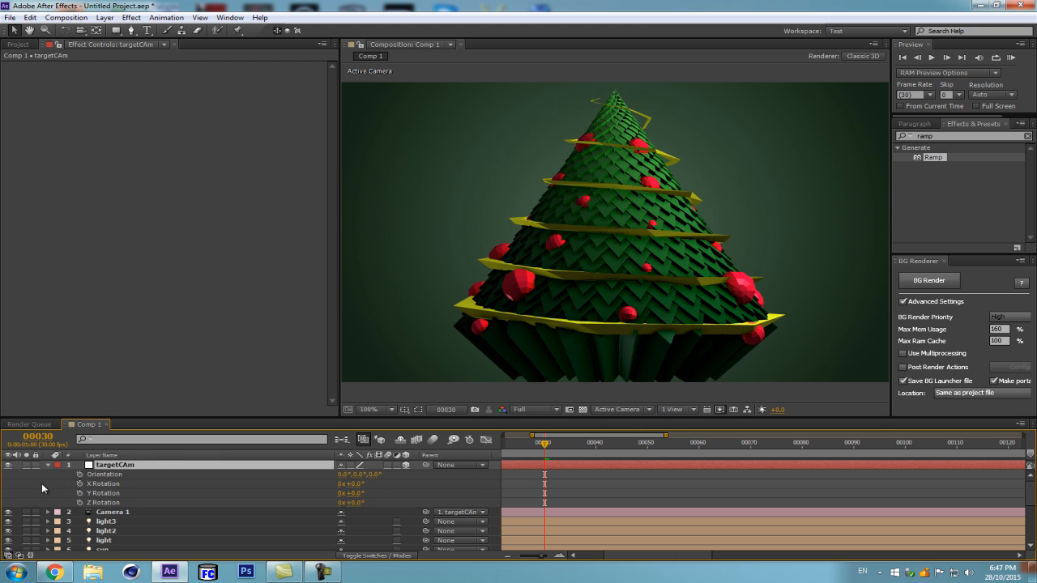
Parent the light3, light2, light and sun layers to the targetCAm null.
scroll(114, 518, "down", 1)
left_click(119, 495)
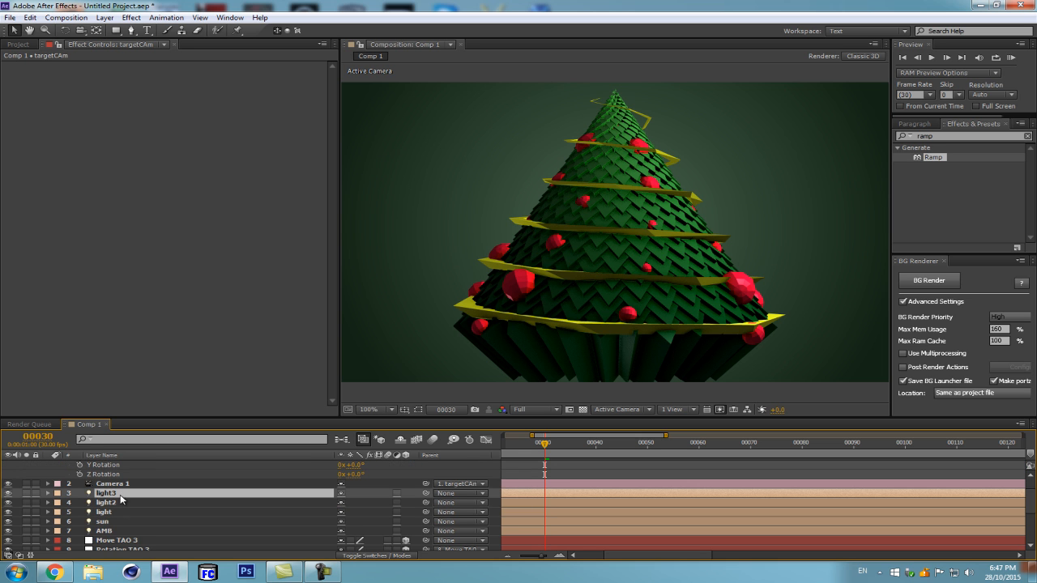
left_click(107, 516, "shift")
scroll(306, 518, "up", 1)
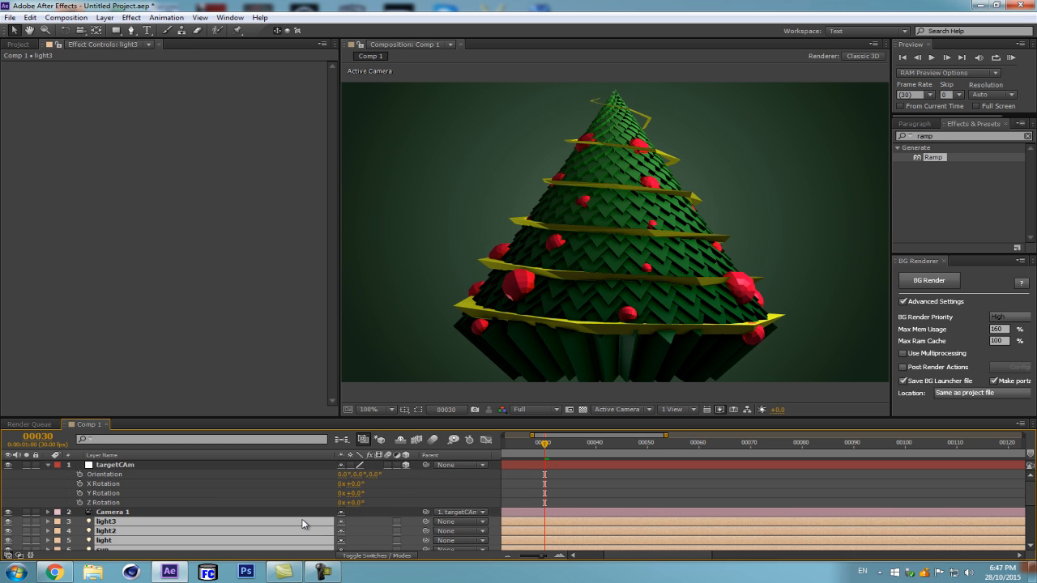
left_click_drag(235, 468, 193, 465)
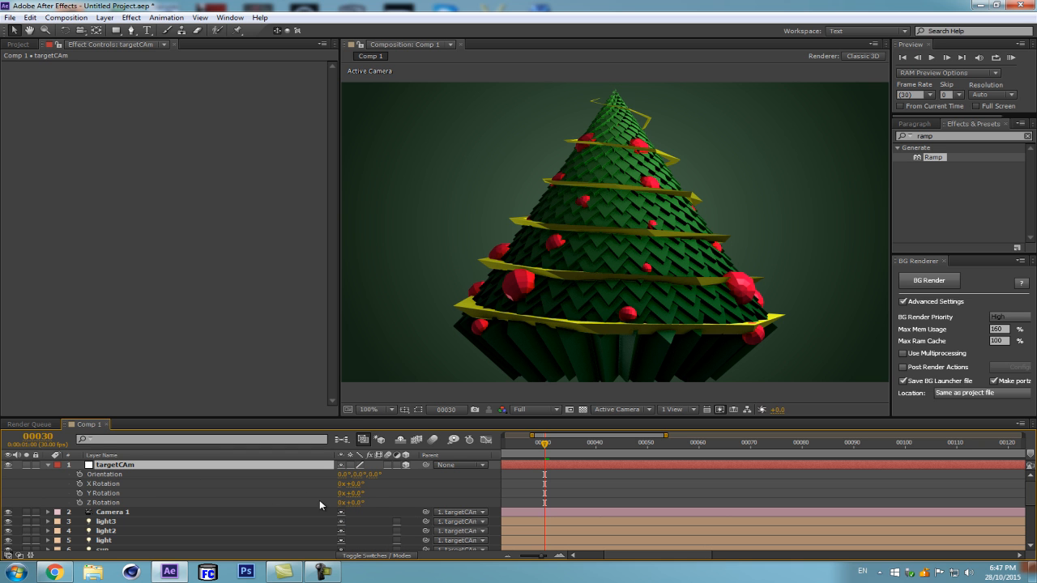
Test the targetCAm null at a Y Rotation of 145°, undo the rotation and collapse the layer's properties.
left_click_drag(355, 493, 422, 474)
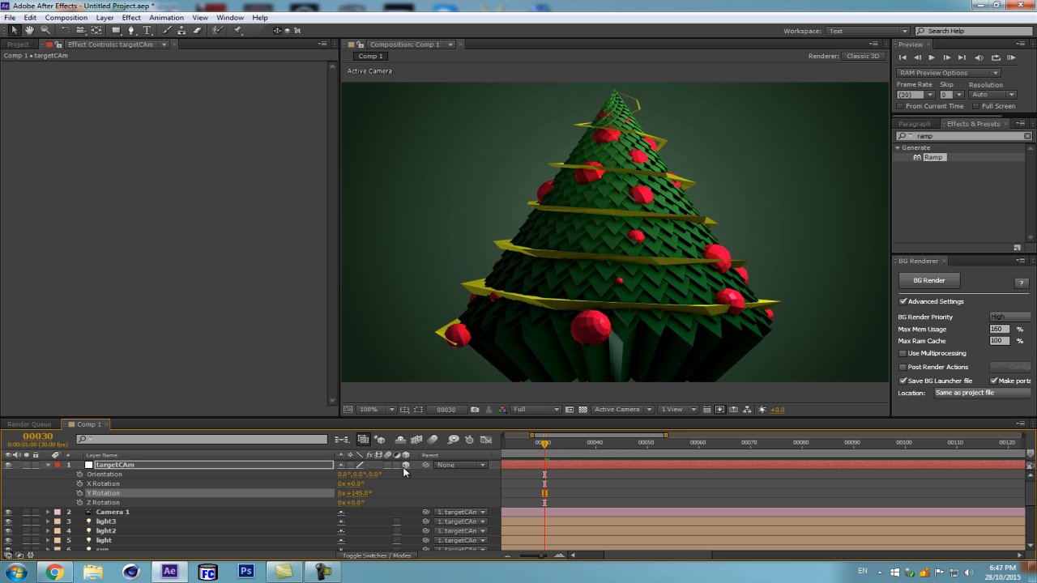
key("ctrl+z")
left_click(47, 465)
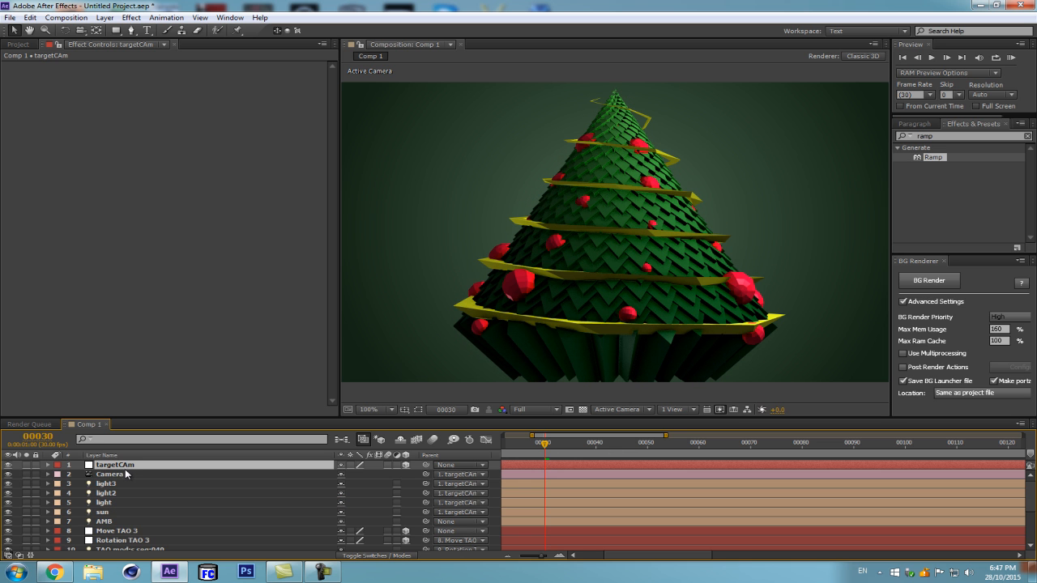
Try a World Transform W Rotate Y of about -86 on the TAO layer's Tao effect and undo it.
scroll(134, 502, "down", 4)
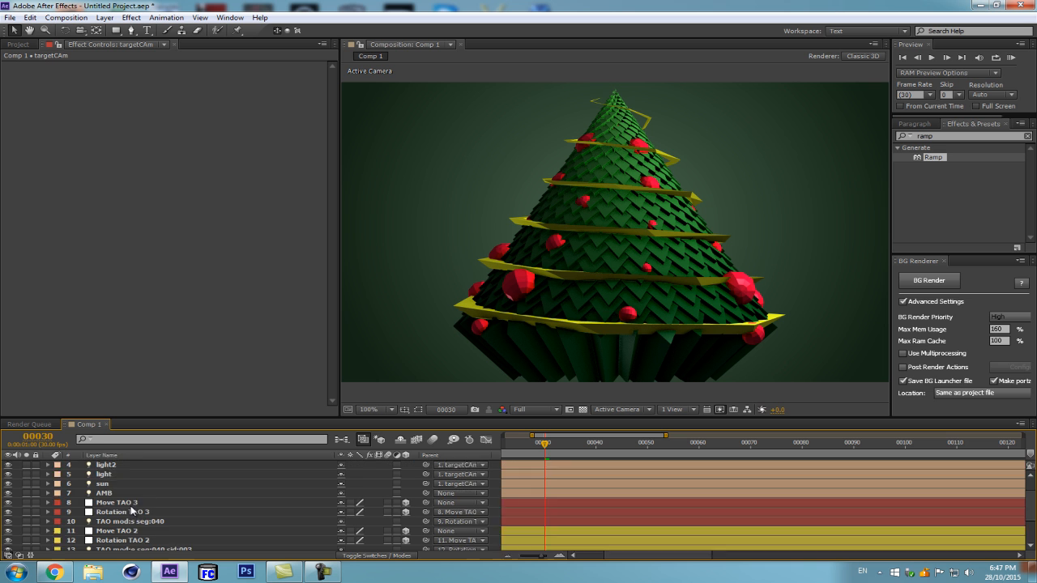
left_click(117, 536)
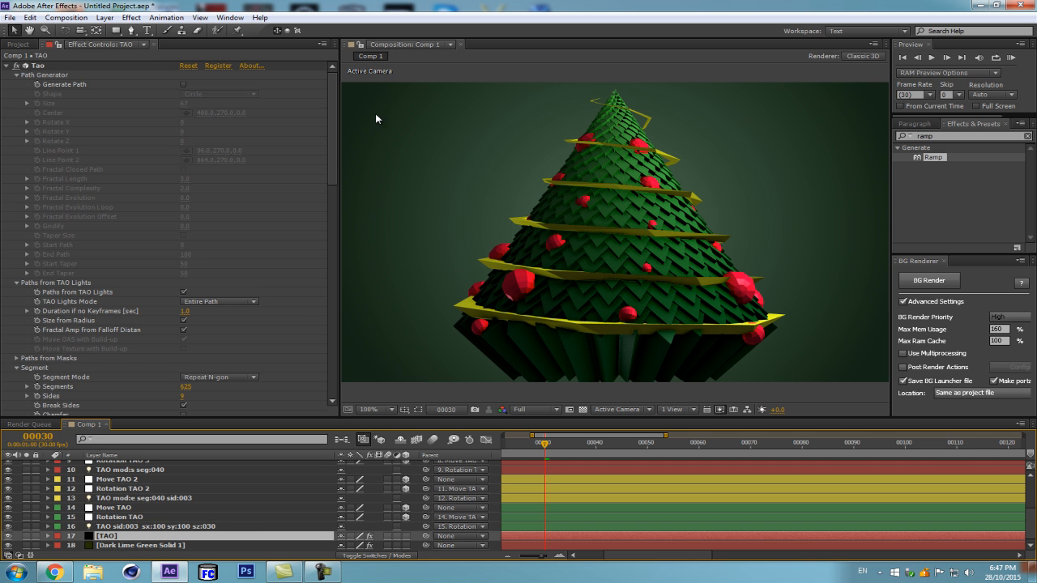
left_click_drag(330, 136, 318, 355)
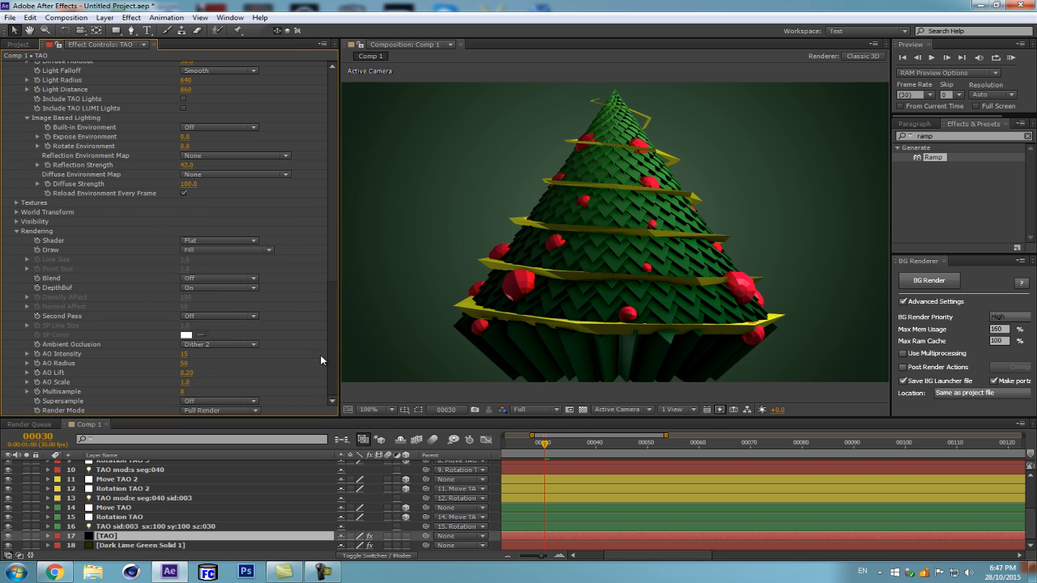
left_click(16, 213)
left_click_drag(188, 240, 156, 258)
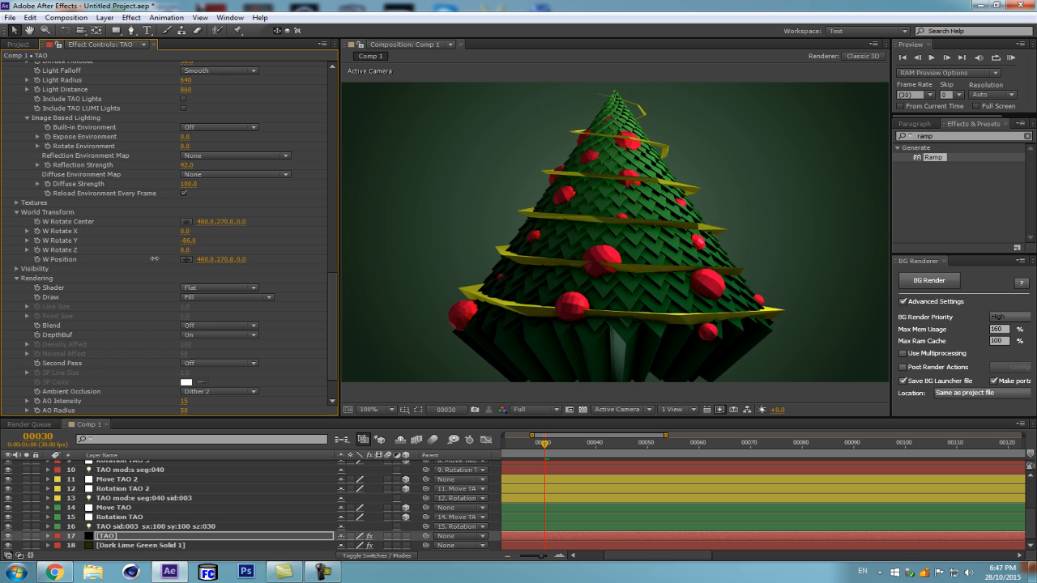
key("ctrl+z")
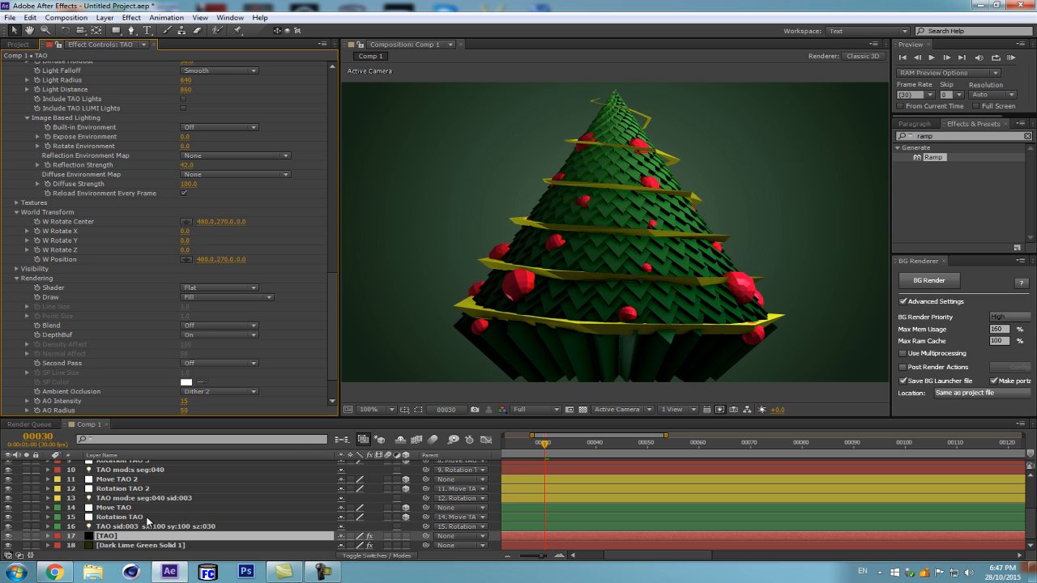
scroll(150, 523, "up", 1)
key("period")
key("comma")
key("comma")
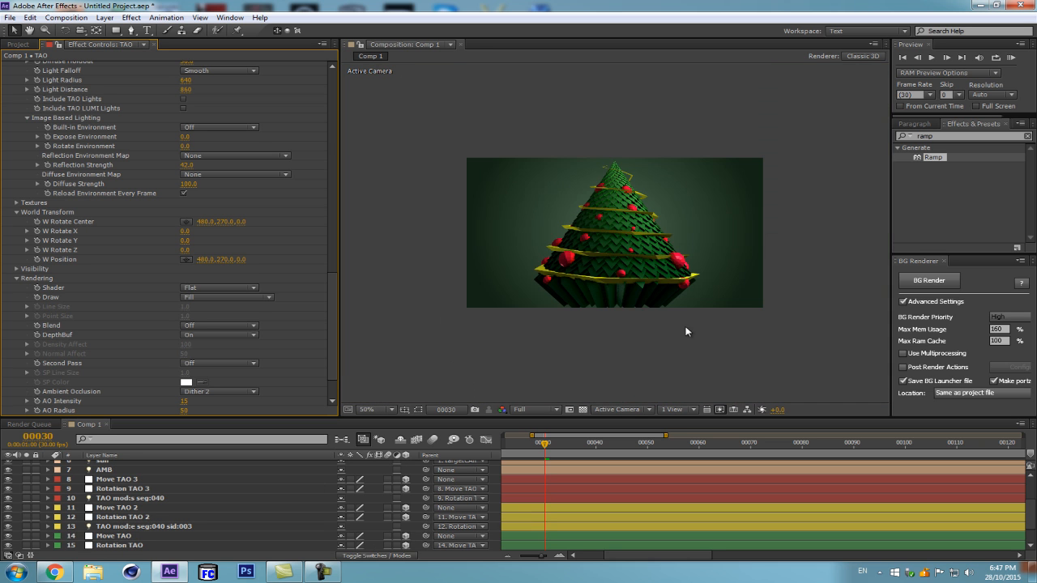
key("period")
scroll(200, 525, "up", 2)
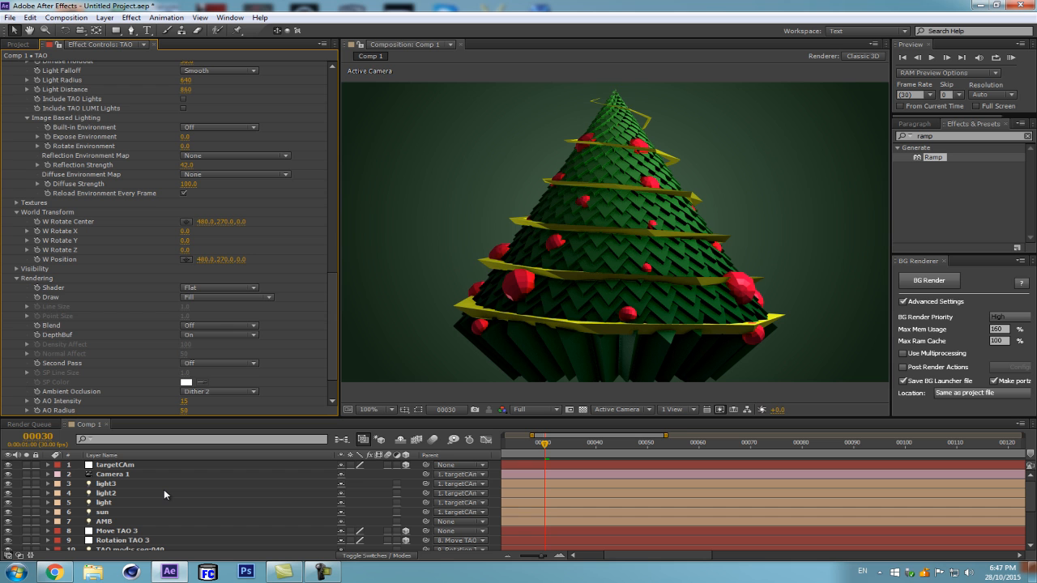
Draw a closed four-point slanted beam with the Pen tool on a new shape layer, crossing the tree from upper right to lower left.
key("comma")
key("comma")
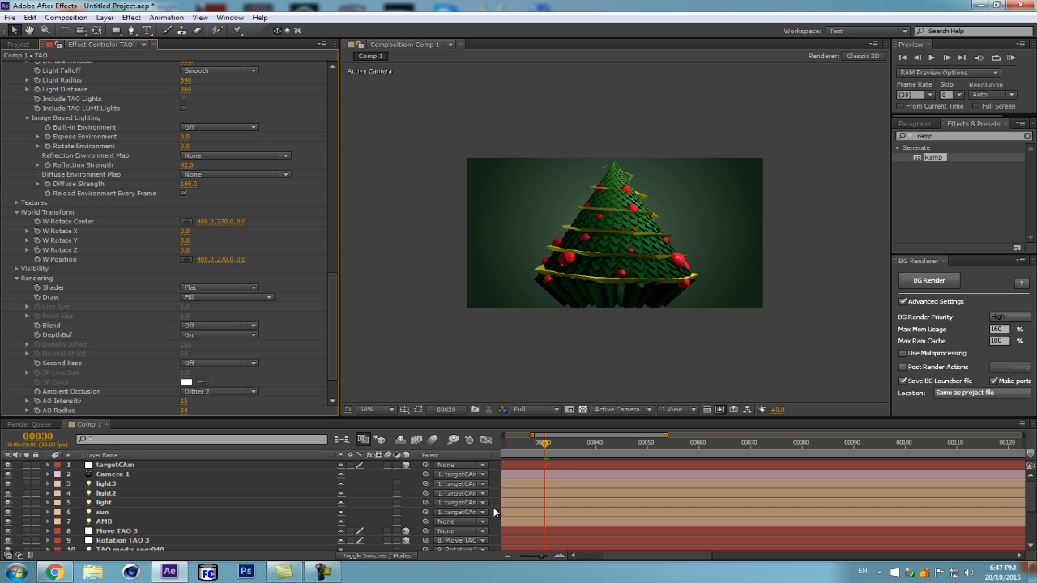
left_click(131, 31)
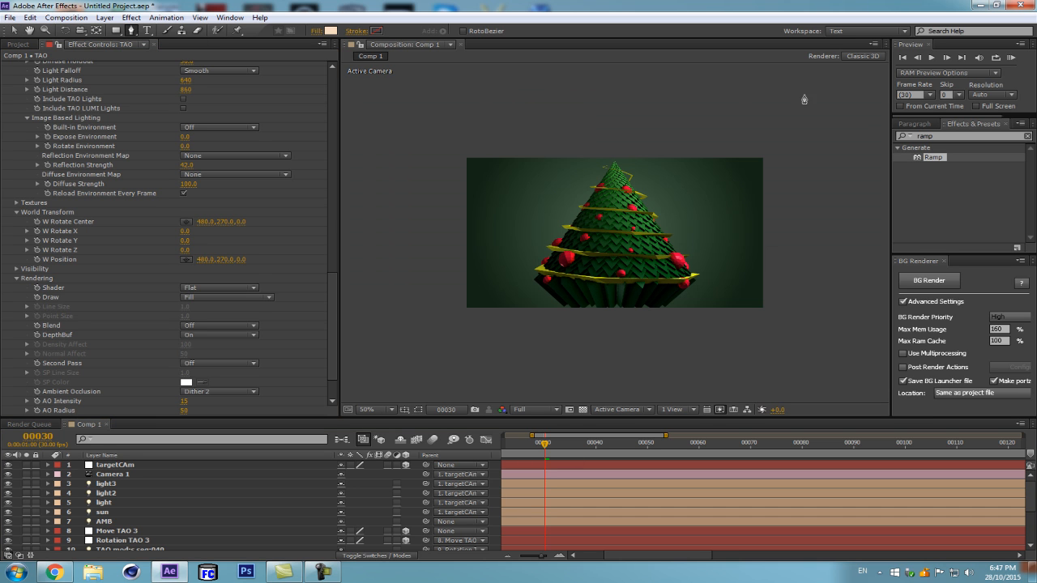
left_click(685, 81)
left_click(504, 265)
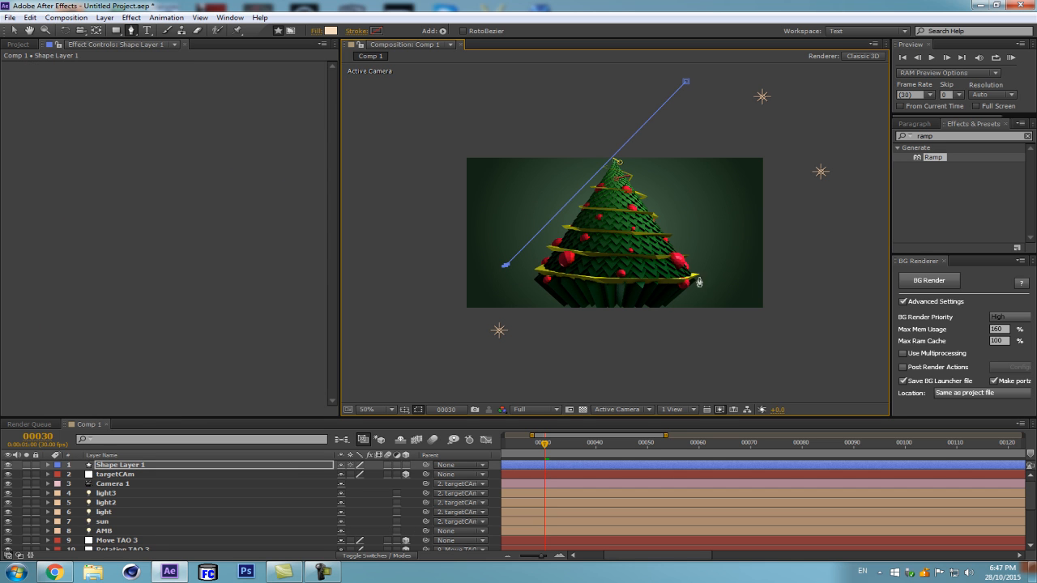
left_click(615, 337)
left_click(732, 116)
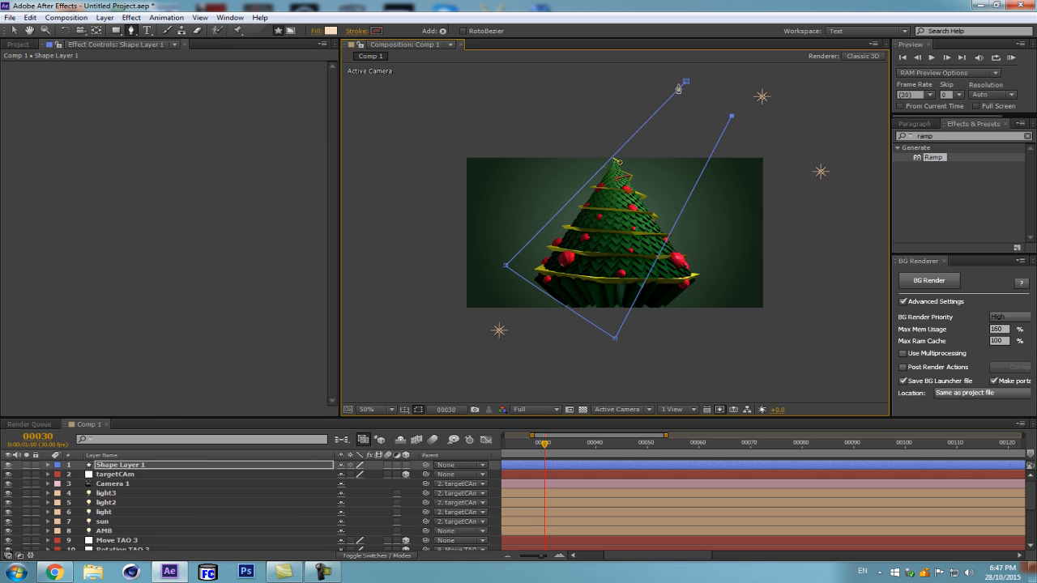
left_click(686, 81)
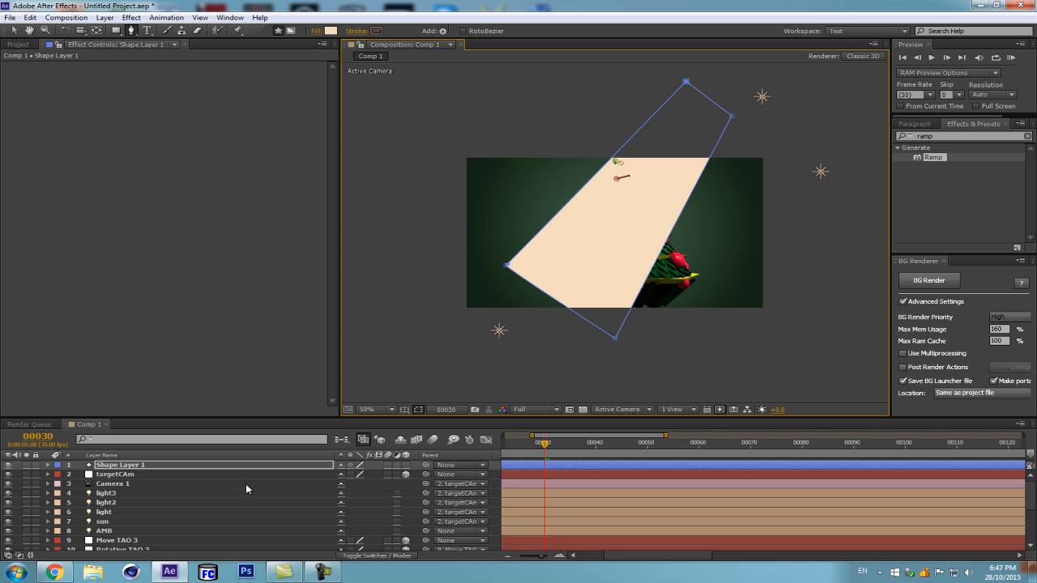
Set the beam shape layer's blending mode to Add.
key("F4")
left_click(353, 465)
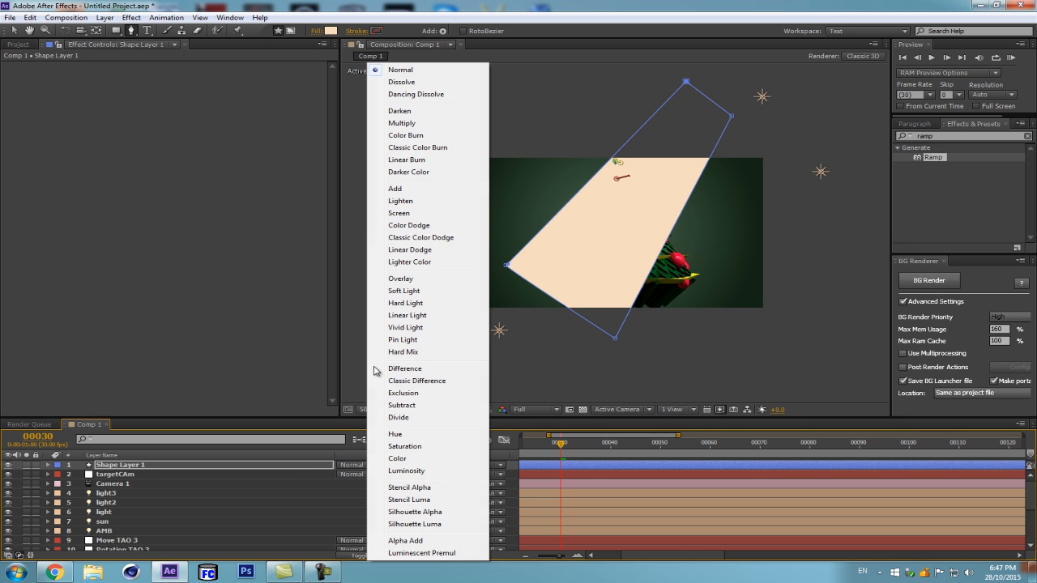
left_click(395, 189)
Apply Fast Blur to the beam shape layer with a Blurriness of 310.
key("ctrl+5")
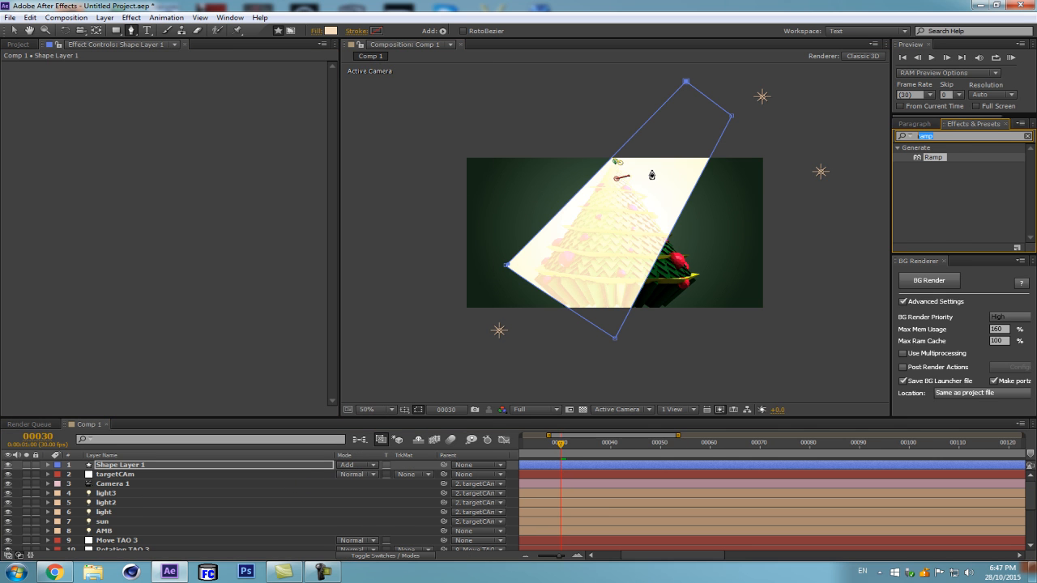
type("fast")
left_click(944, 167)
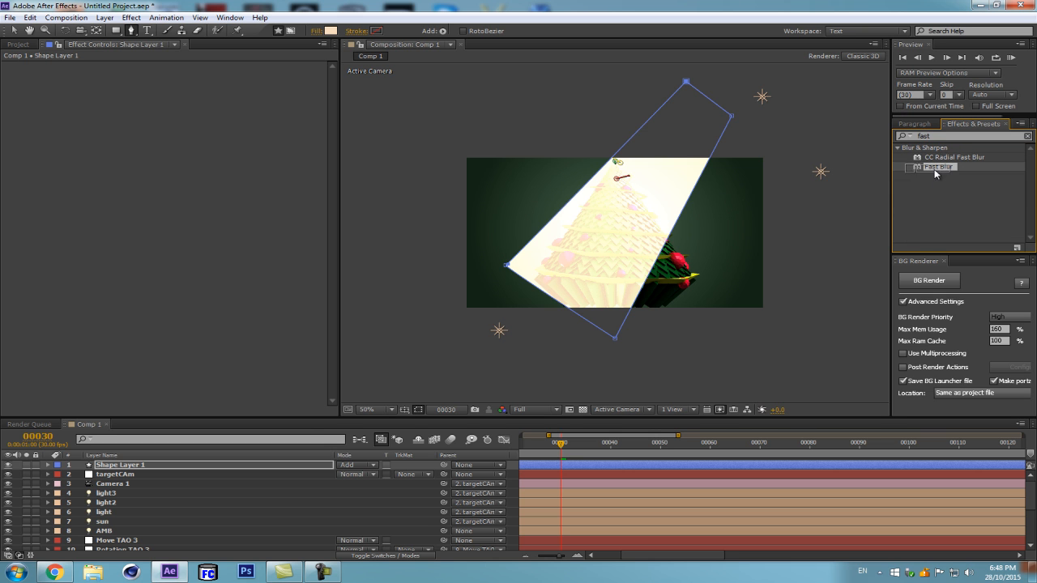
left_click(107, 494)
left_click_drag(107, 493, 111, 465)
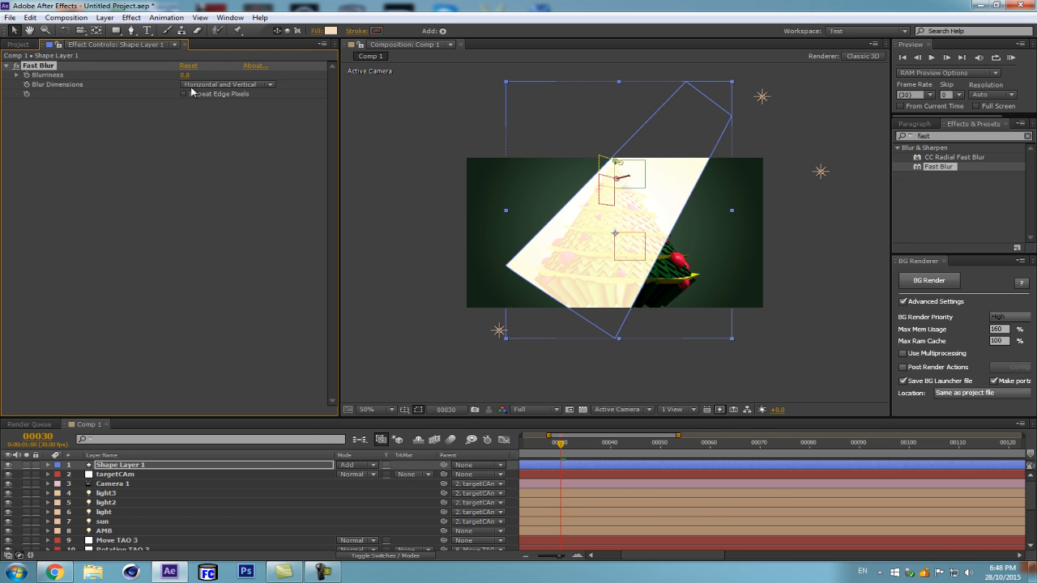
left_click_drag(187, 81, 283, 81)
Lower the beam shape layer's opacity and shift the beam slightly to the right.
key("t")
left_click_drag(349, 478, 311, 481)
left_click_drag(699, 121, 744, 117)
Rotate the beam shape layer to 12° and nudge it slightly up and to the left.
key("r")
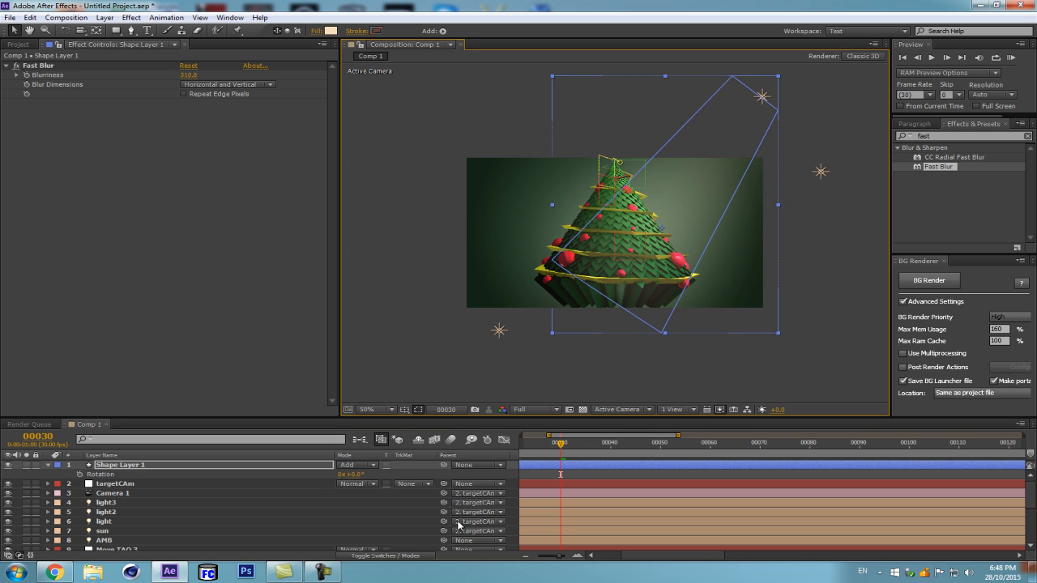
left_click_drag(355, 475, 359, 475)
left_click_drag(734, 203, 724, 194)
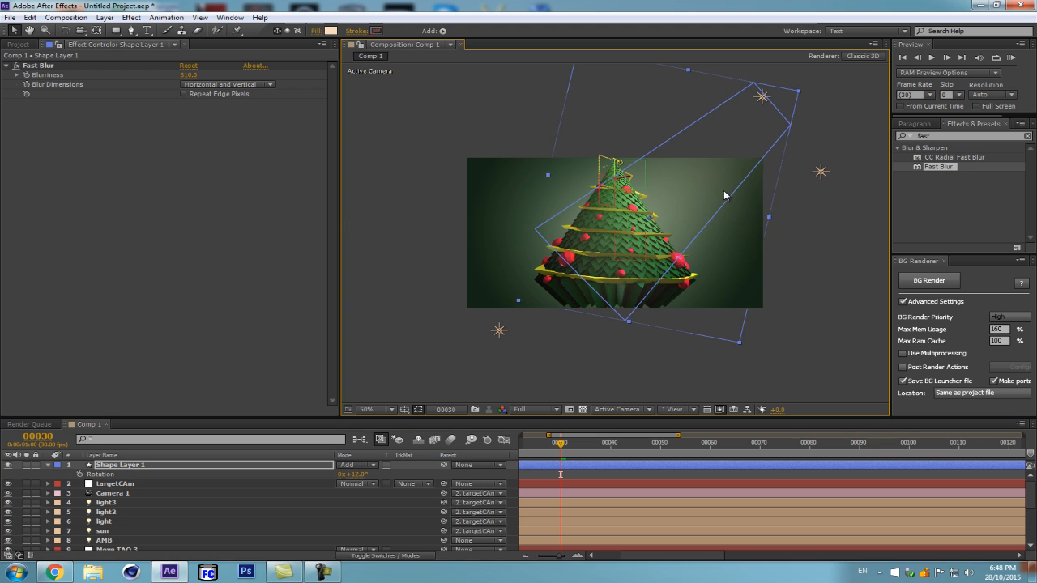
Hide the layer controls and compare the composition with the beam shape layer off and on.
key("ctrl+shift+h")
left_click(9, 465)
left_click(9, 466)
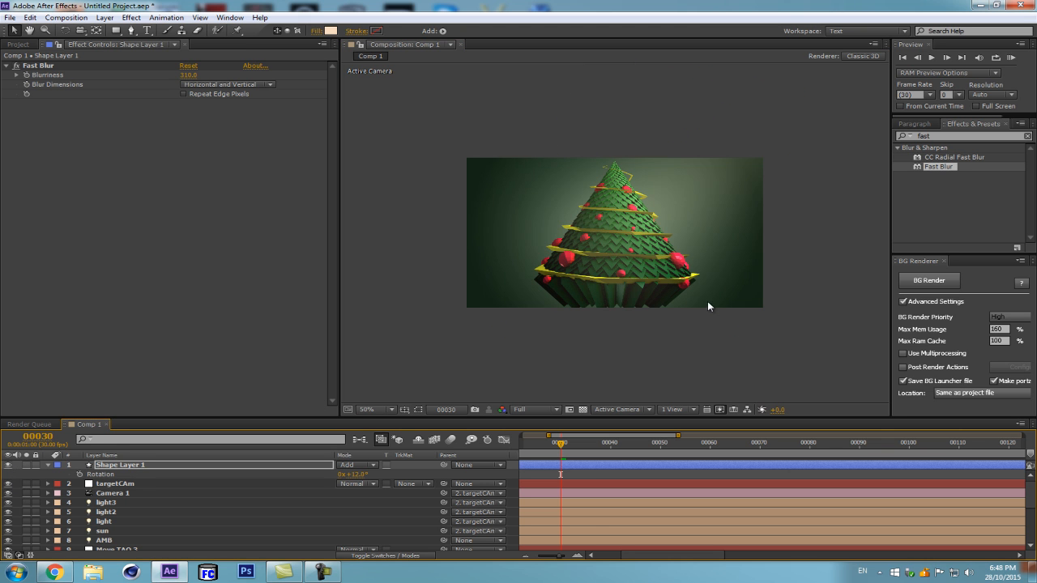
key("/")
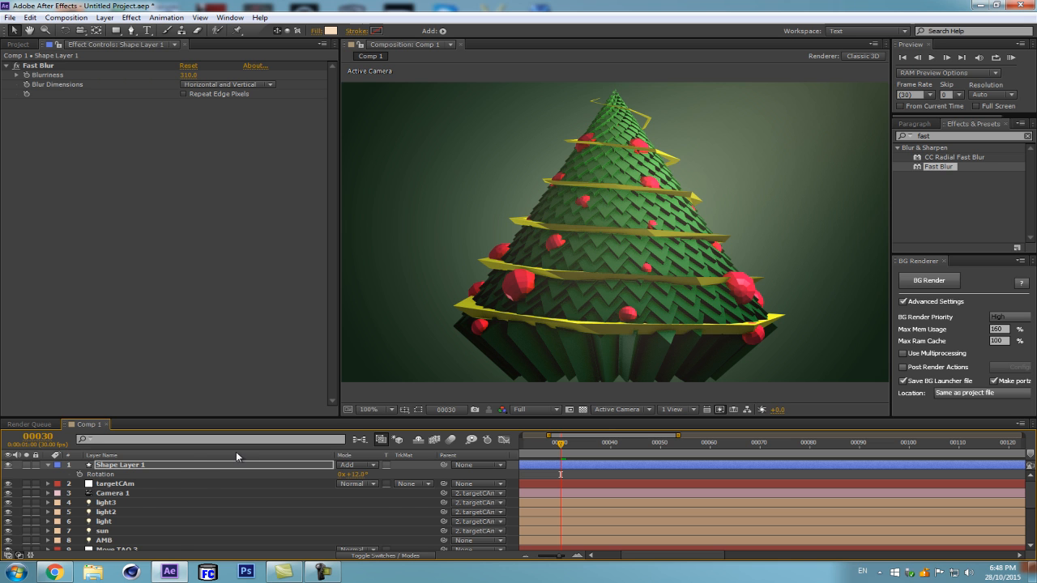
Apply Curves to the TAO layer and bend the RGB curve into a gentle S by lowering the shadows and raising the highlights.
scroll(115, 491, "down", 5)
left_click(114, 535)
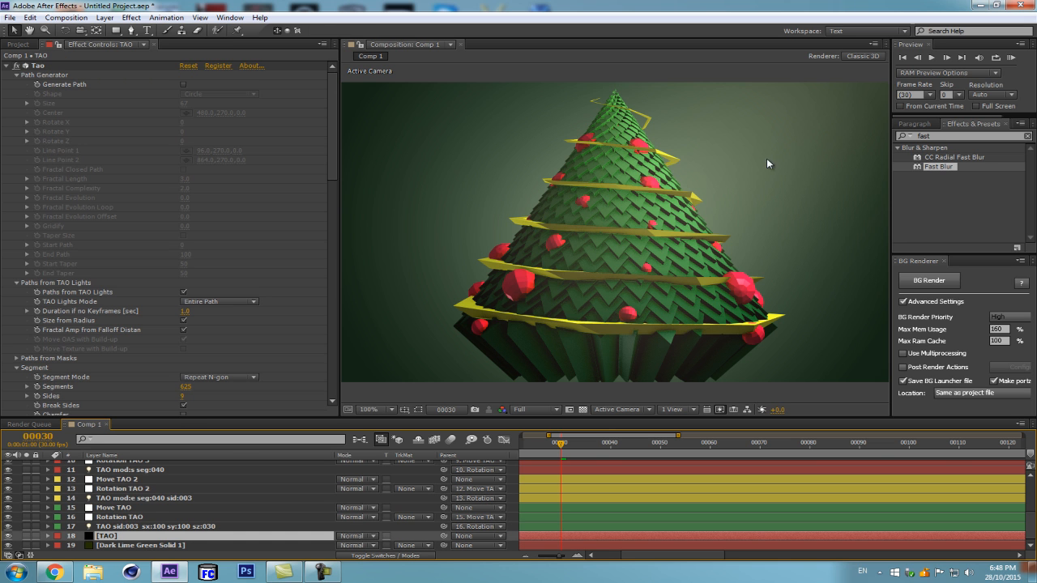
left_click(947, 135)
left_click(6, 66)
left_click(944, 136)
type("curve")
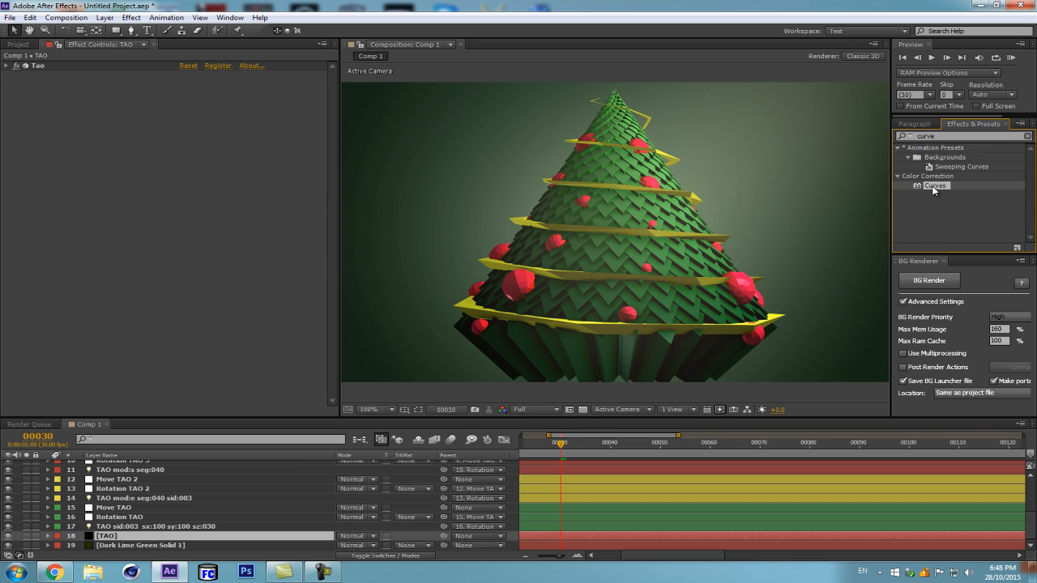
left_click_drag(935, 185, 46, 266)
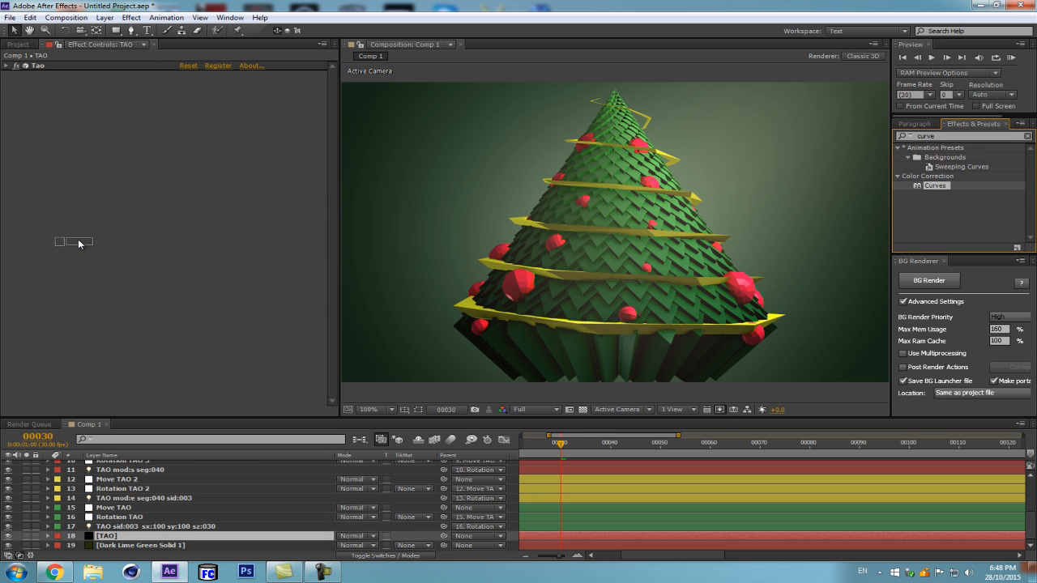
left_click_drag(58, 188, 45, 188)
left_click_drag(115, 124, 106, 123)
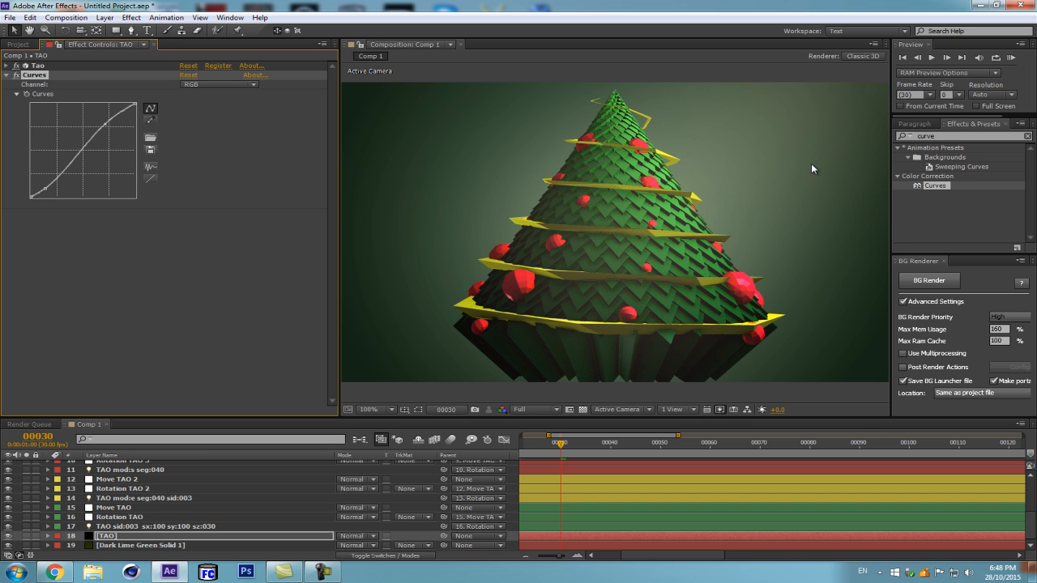
Apply Tint to the TAO layer with Amount to Tint at 27%, and select the Dark Lime Green Solid 1 background layer.
left_click(964, 135)
type("tint")
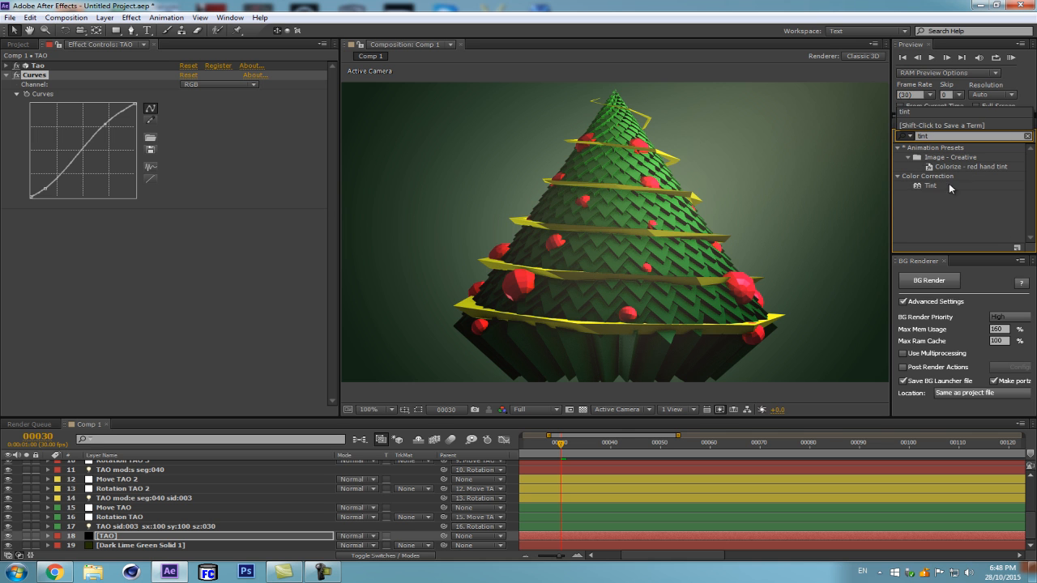
left_click(949, 185)
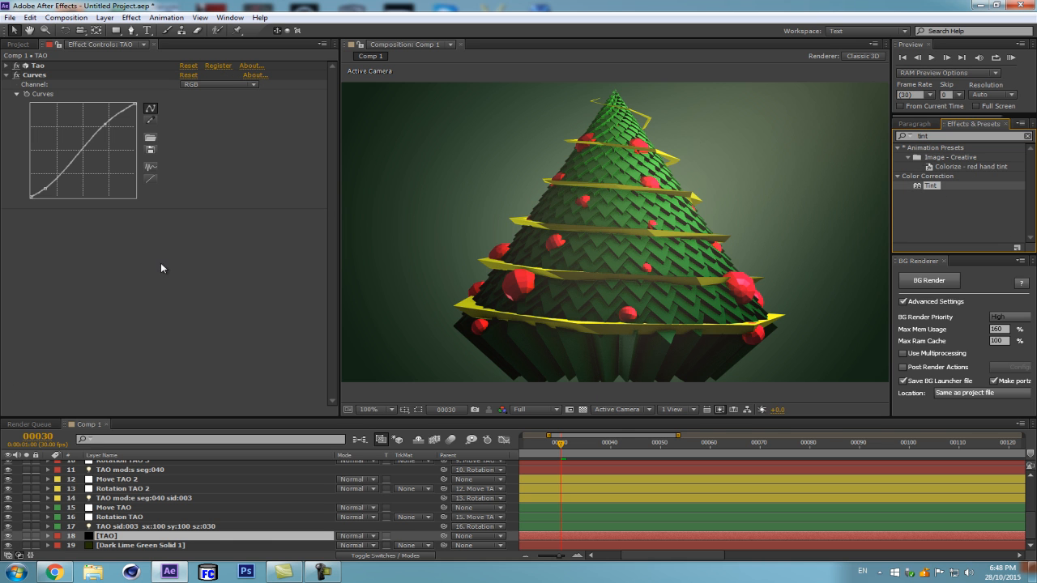
left_click_drag(931, 191, 110, 281)
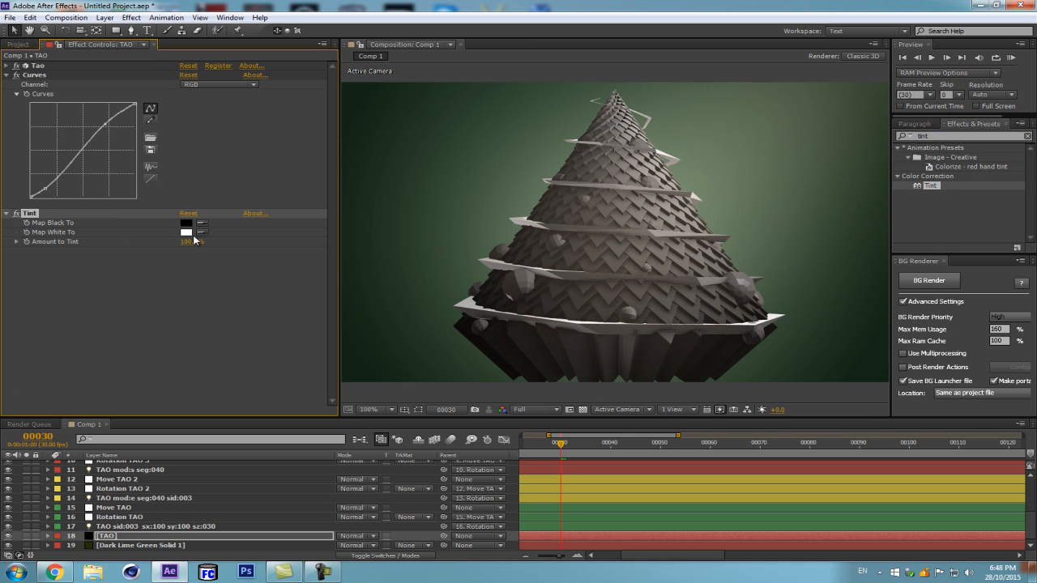
left_click_drag(188, 242, 146, 249)
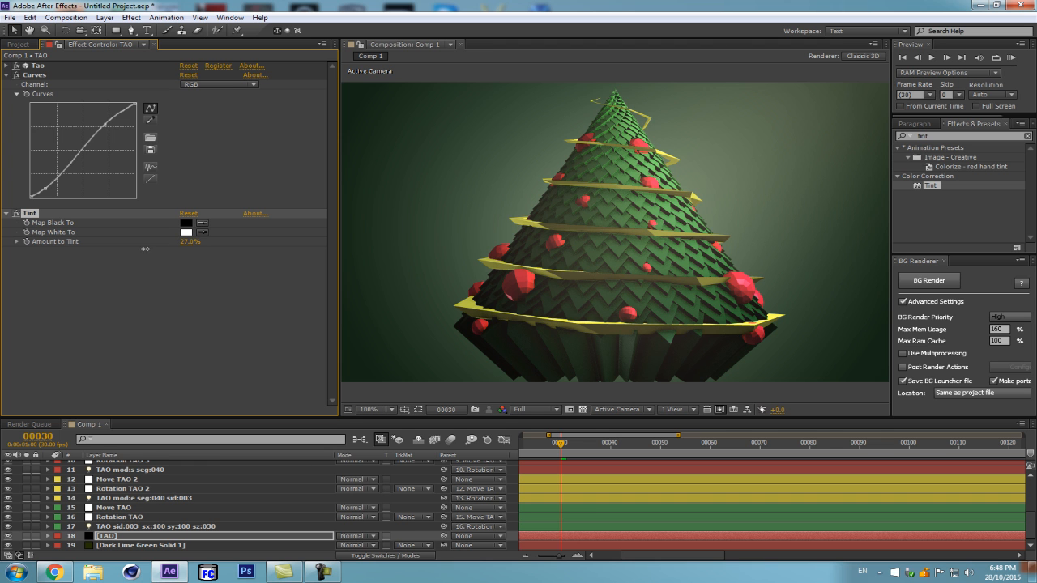
left_click(148, 546)
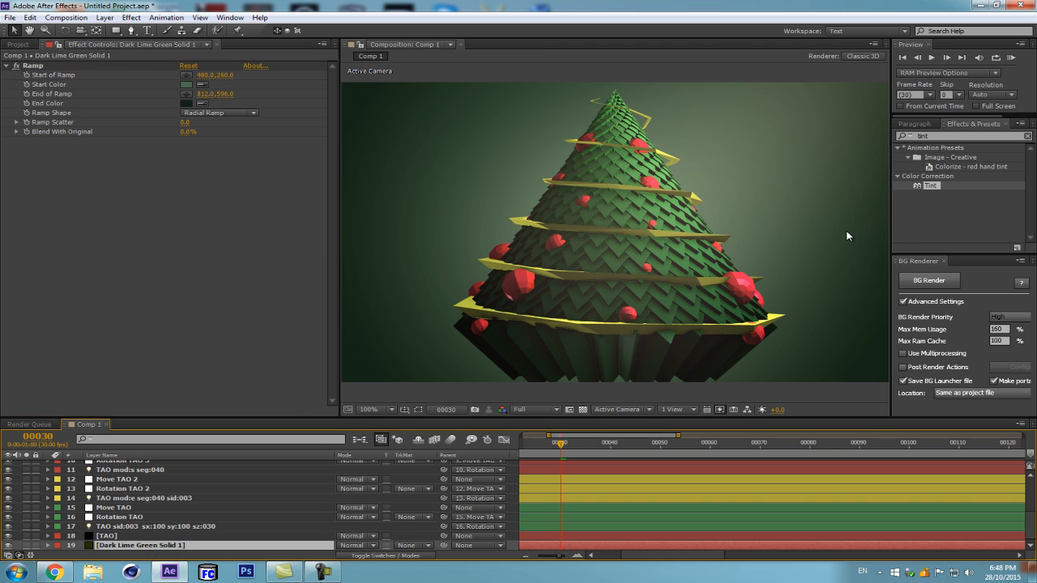